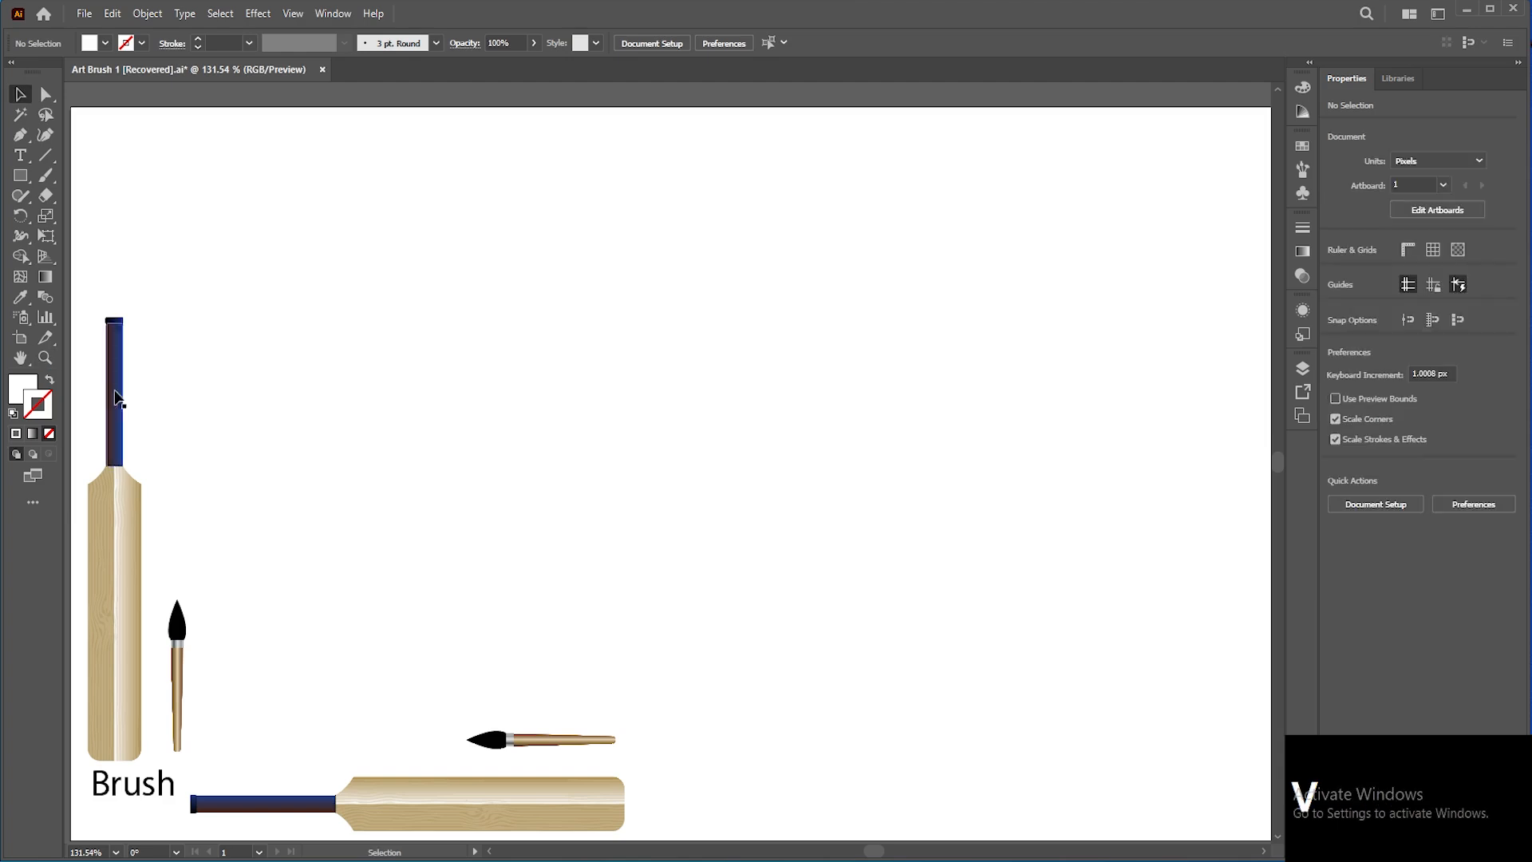
{"action": "left_click_drag", "start_coordinate": [80, 441], "coordinate": [327, 664]}
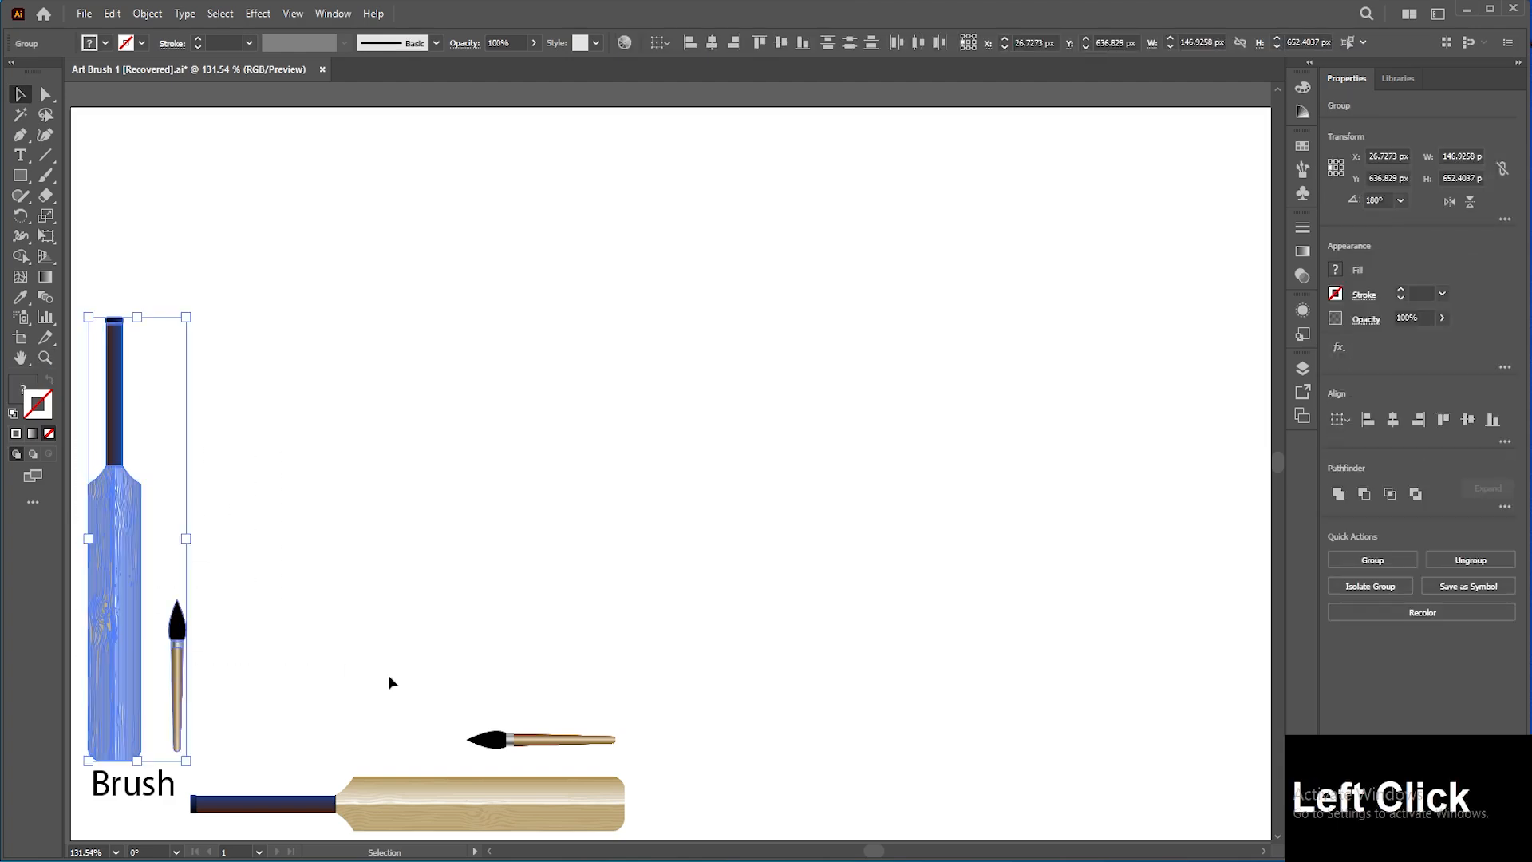
{"action": "left_click", "coordinate": [599, 811], "text": "shift"}
{"action": "left_click", "coordinate": [145, 10]}
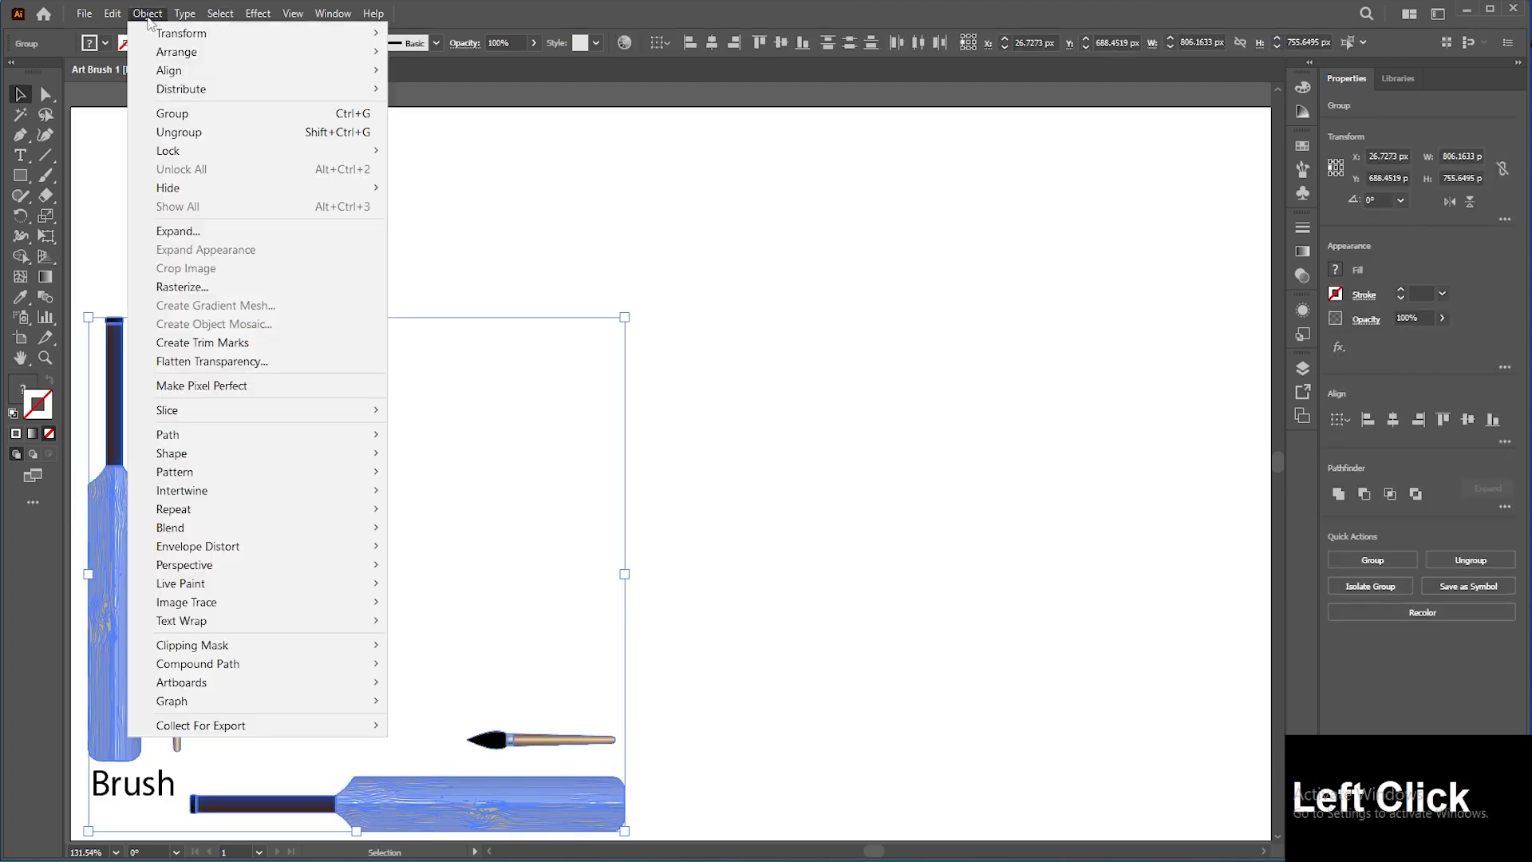
{"action": "left_click", "coordinate": [209, 240]}
{"action": "left_click", "coordinate": [468, 441]}
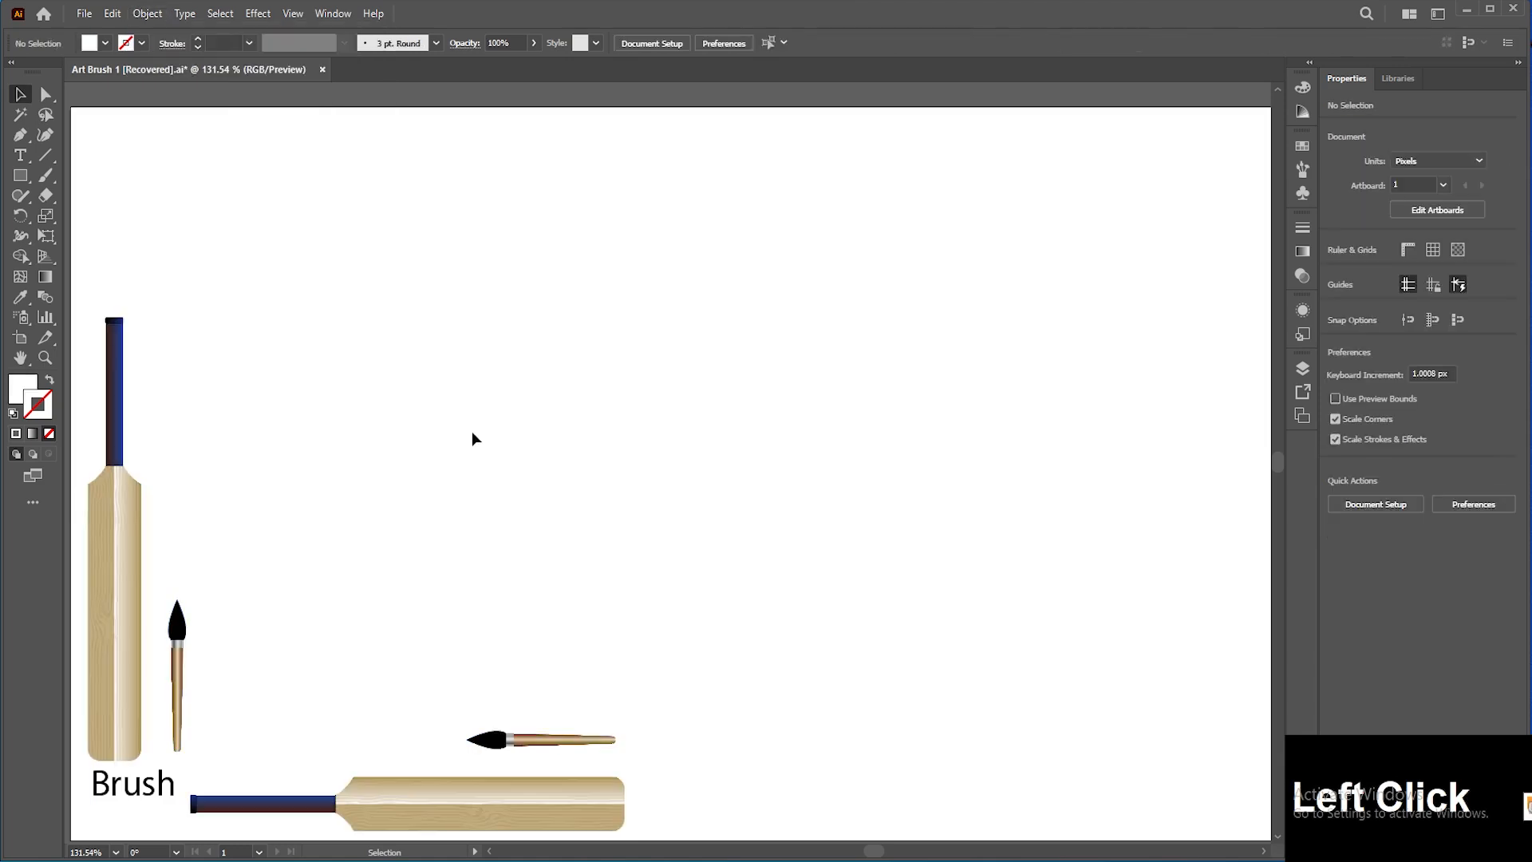
Step: Open the Brushes panel and create an art brush from the vertical cricket bat artwork
{"action": "left_click", "coordinate": [1301, 168]}
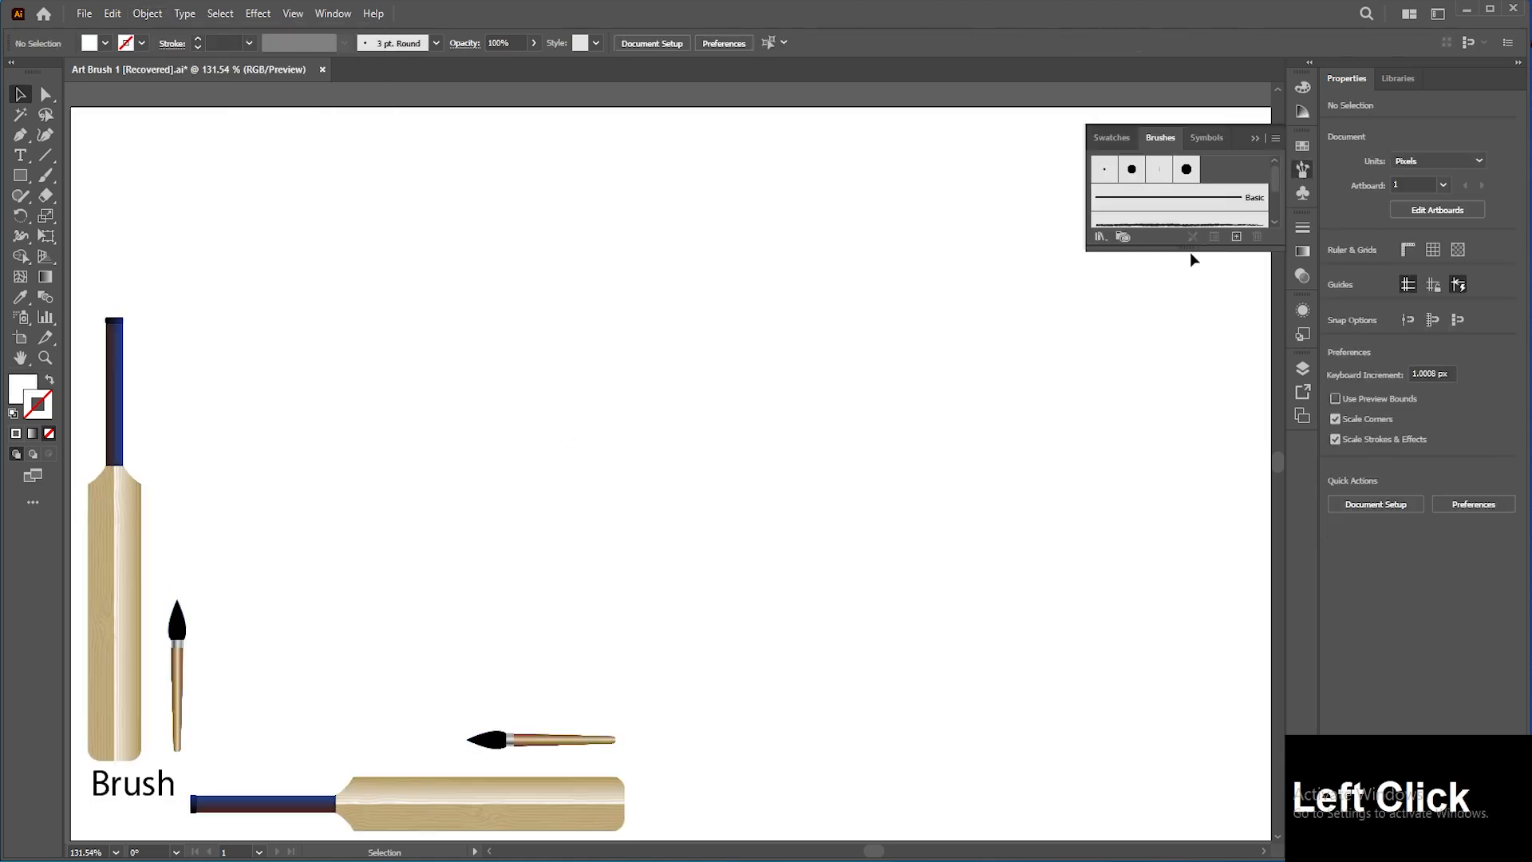
{"action": "left_click_drag", "start_coordinate": [1188, 252], "coordinate": [1187, 677]}
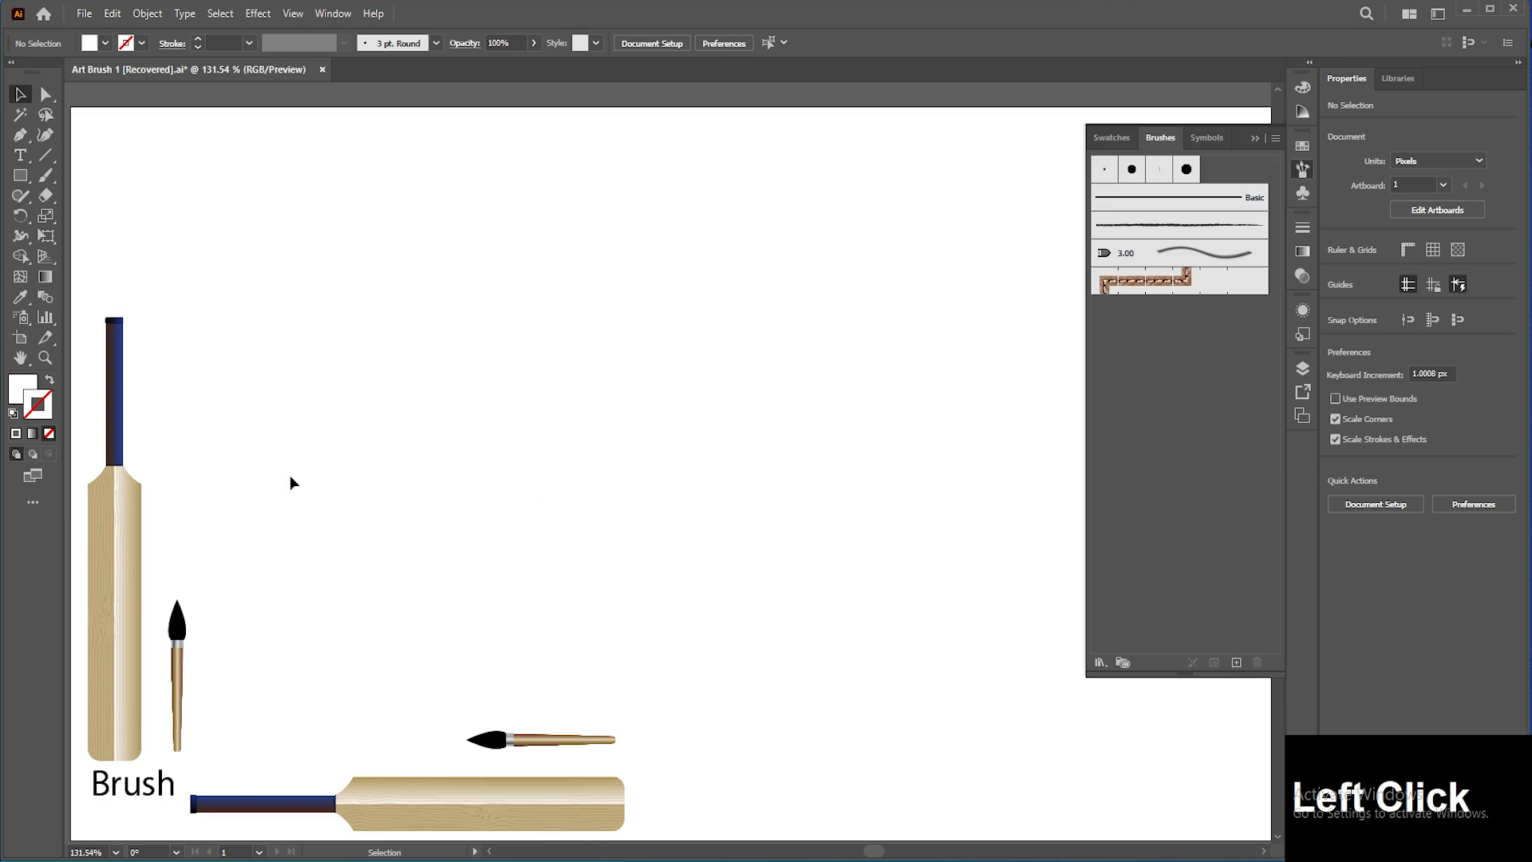
{"action": "mouse_move", "coordinate": [133, 511]}
{"action": "left_mouse_down"}
{"action": "mouse_move", "coordinate": [927, 457]}
{"action": "mouse_move", "coordinate": [1168, 403]}
{"action": "mouse_move", "coordinate": [1151, 405]}
{"action": "left_mouse_up"}
{"action": "left_click", "coordinate": [748, 366]}
{"action": "left_click", "coordinate": [750, 438]}
{"action": "left_click", "coordinate": [469, 638]}
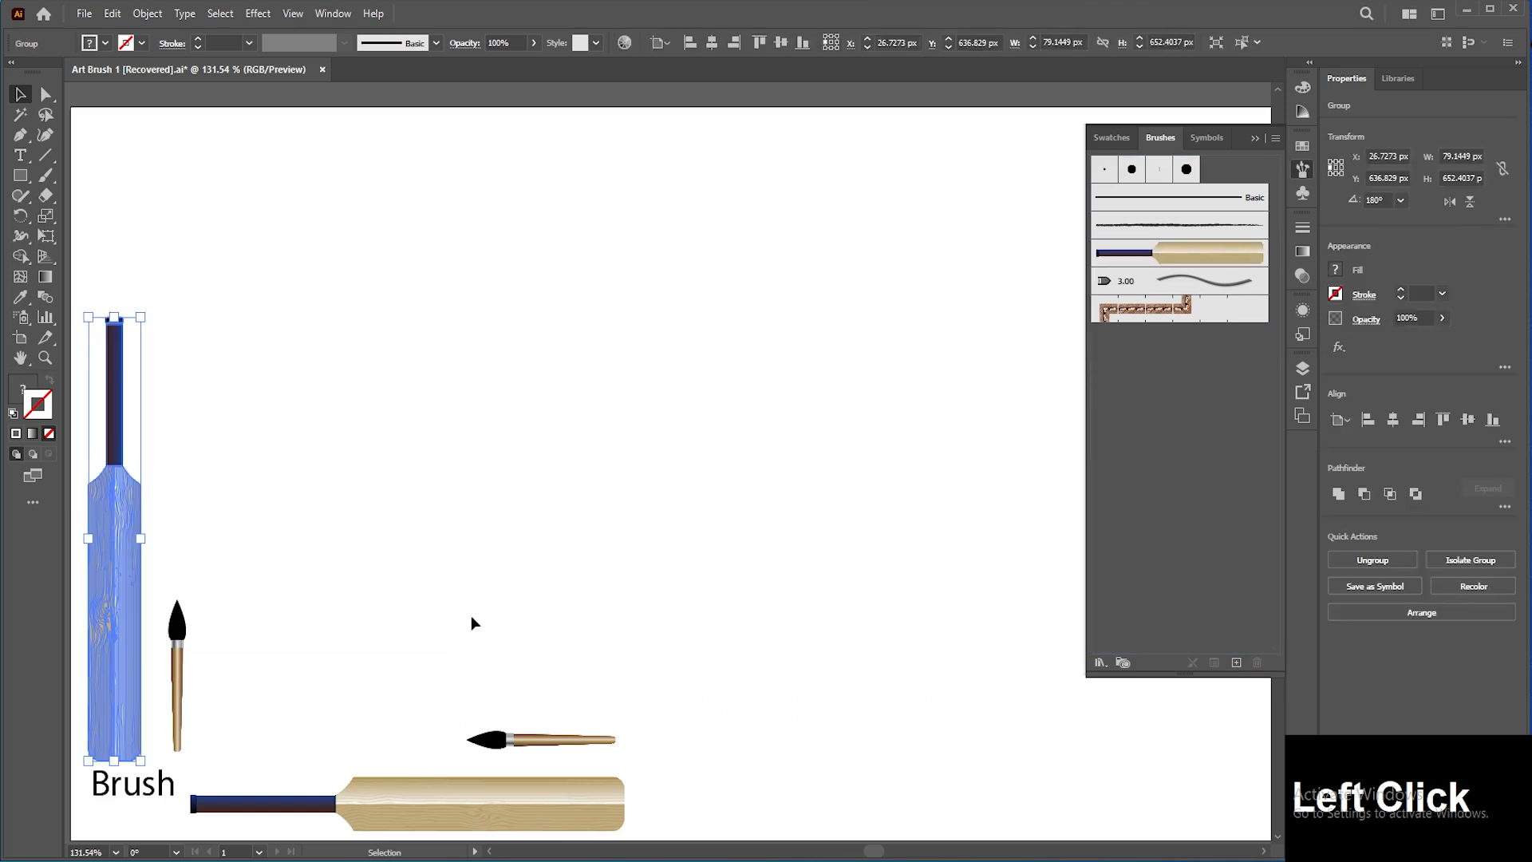
{"action": "left_click", "coordinate": [549, 504]}
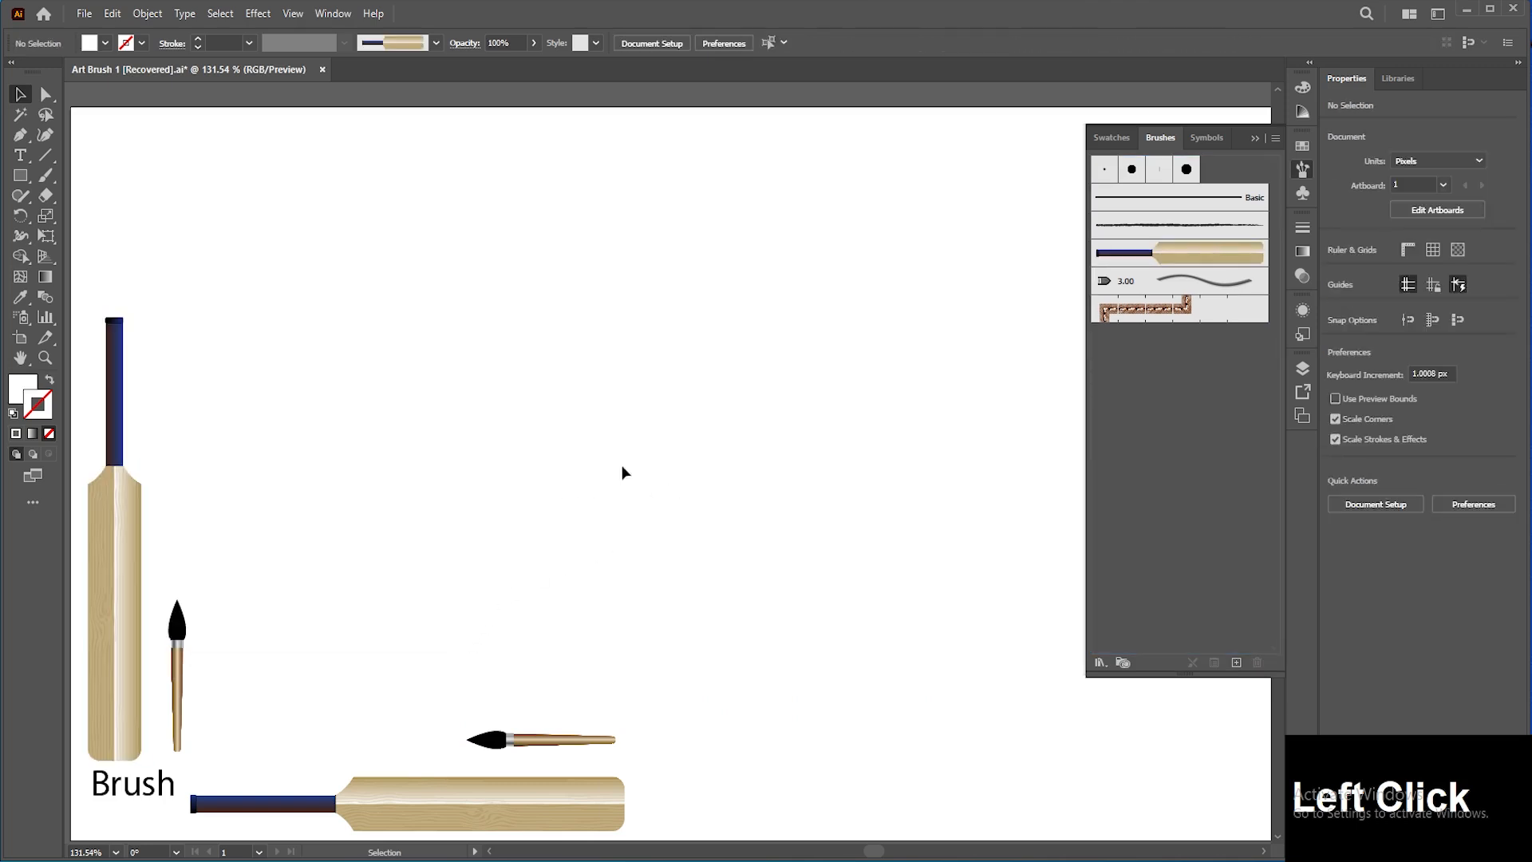
Step: Open the new art brush's options and confirm them
{"action": "double_click", "coordinate": [1214, 255]}
{"action": "left_click_drag", "start_coordinate": [495, 151], "coordinate": [734, 150]}
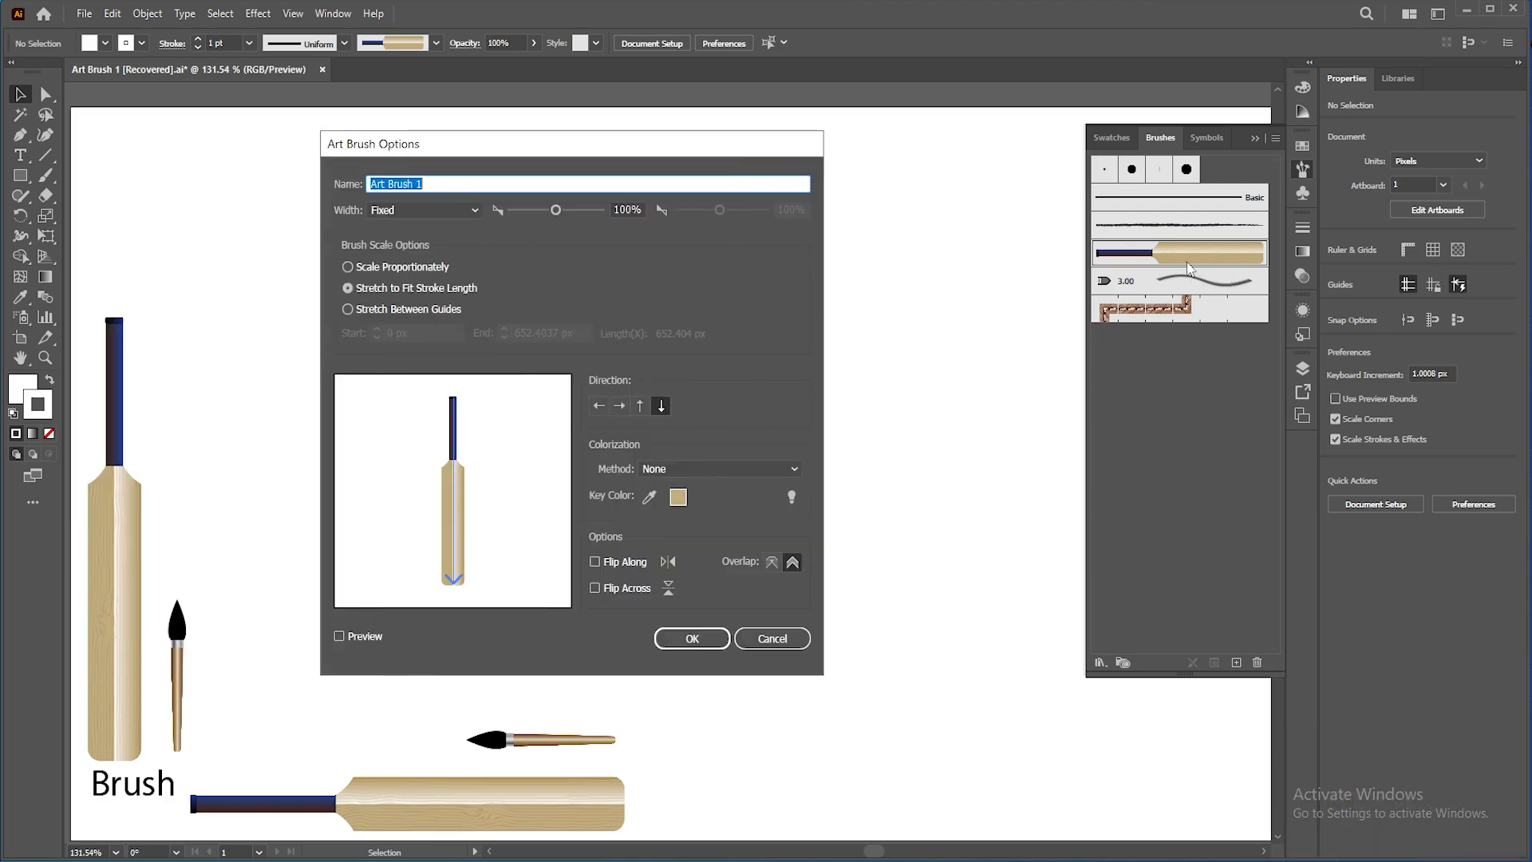
{"action": "left_click", "coordinate": [700, 638]}
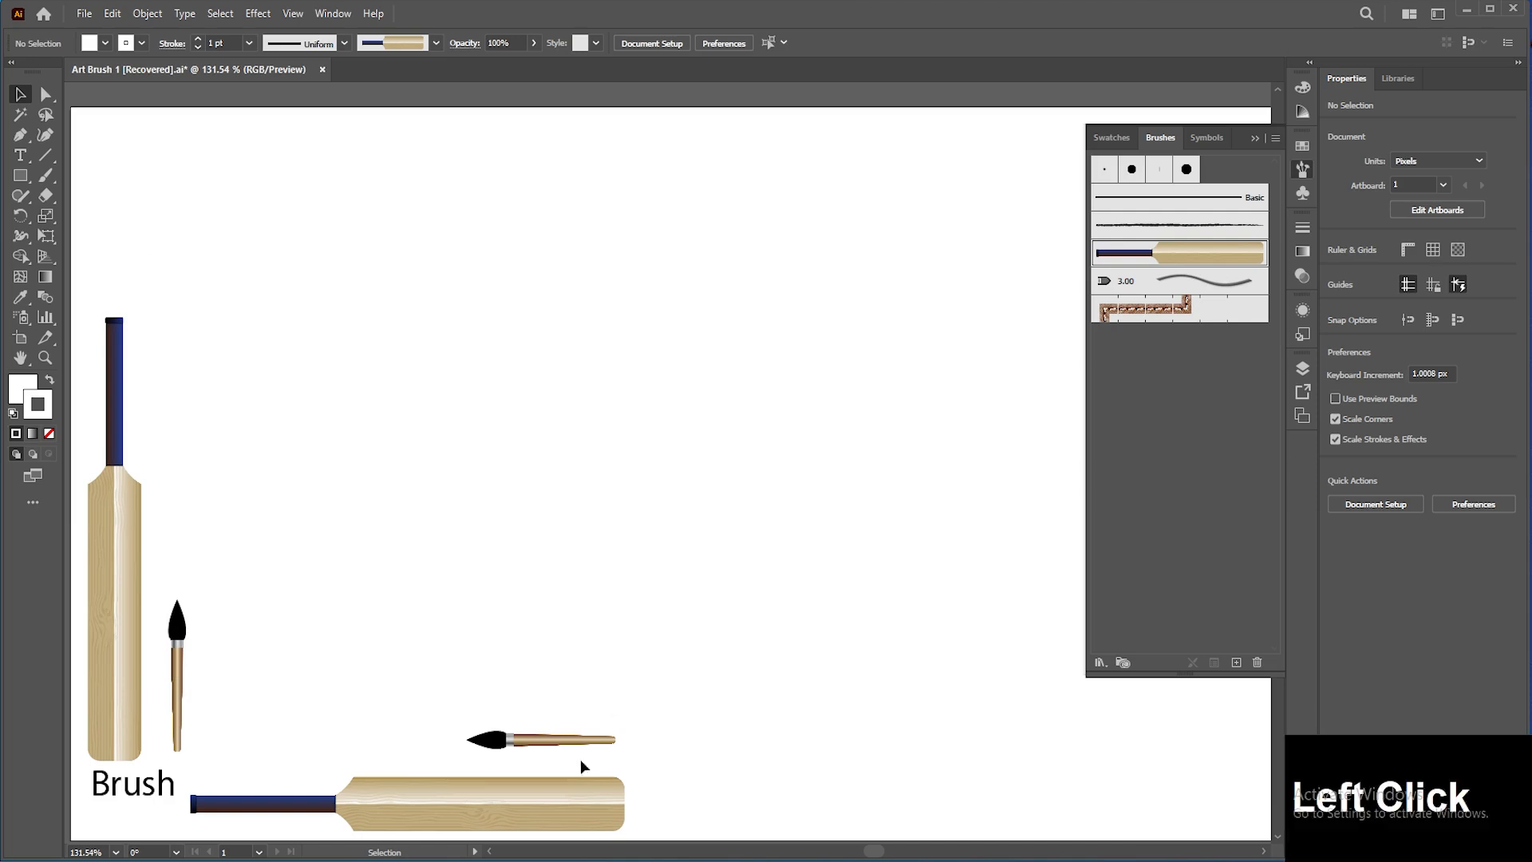
Step: Create a second art brush from the horizontal cricket bat artwork with default options
{"action": "mouse_move", "coordinate": [577, 783]}
{"action": "left_mouse_down"}
{"action": "mouse_move", "coordinate": [777, 611]}
{"action": "mouse_move", "coordinate": [1175, 341]}
{"action": "mouse_move", "coordinate": [1136, 348]}
{"action": "left_mouse_up"}
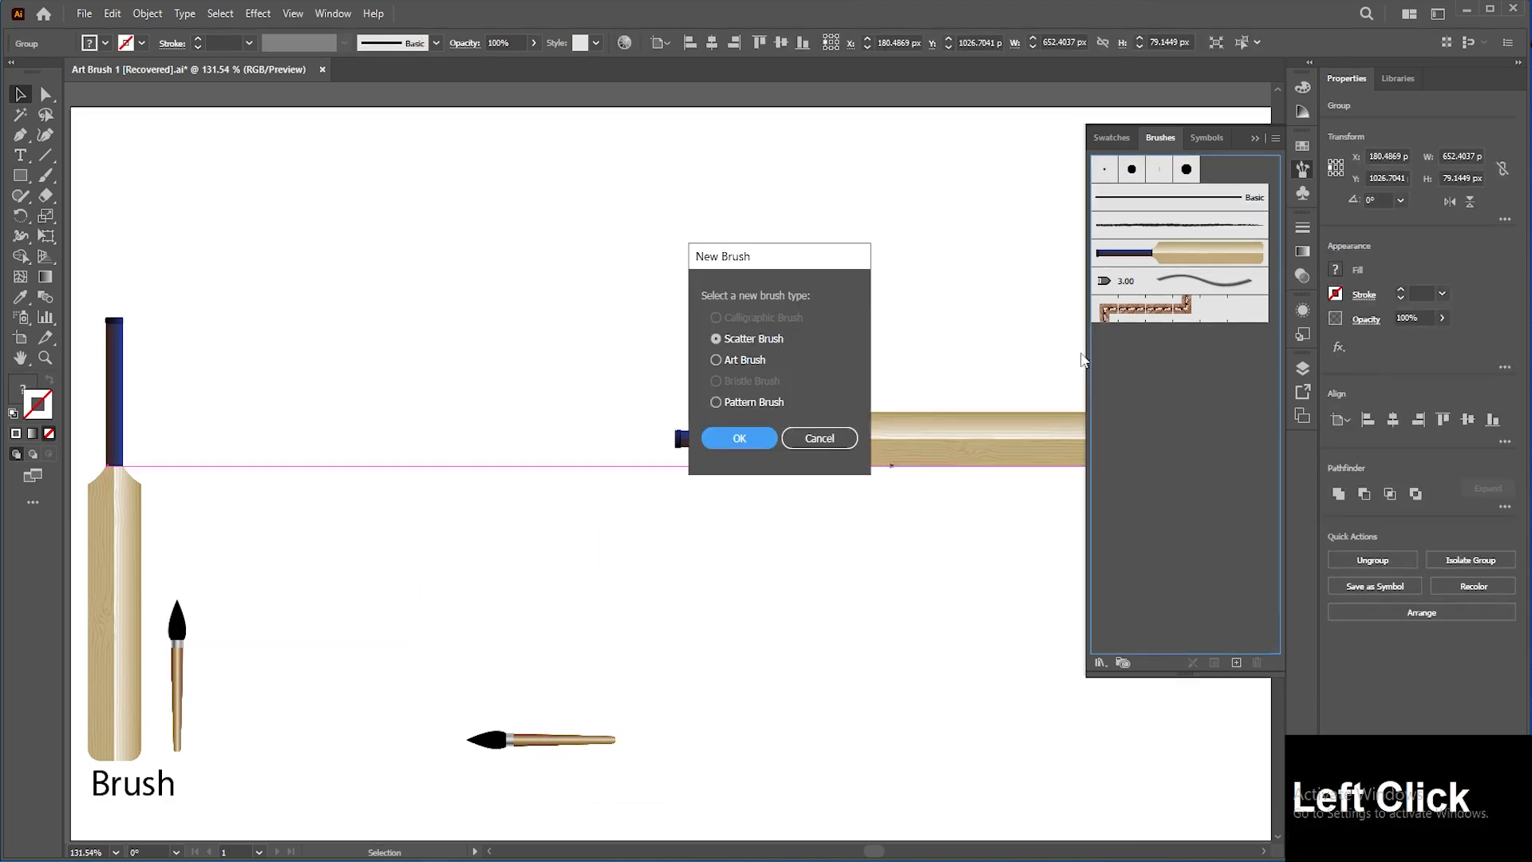
{"action": "left_click", "coordinate": [749, 361]}
{"action": "left_click", "coordinate": [750, 432]}
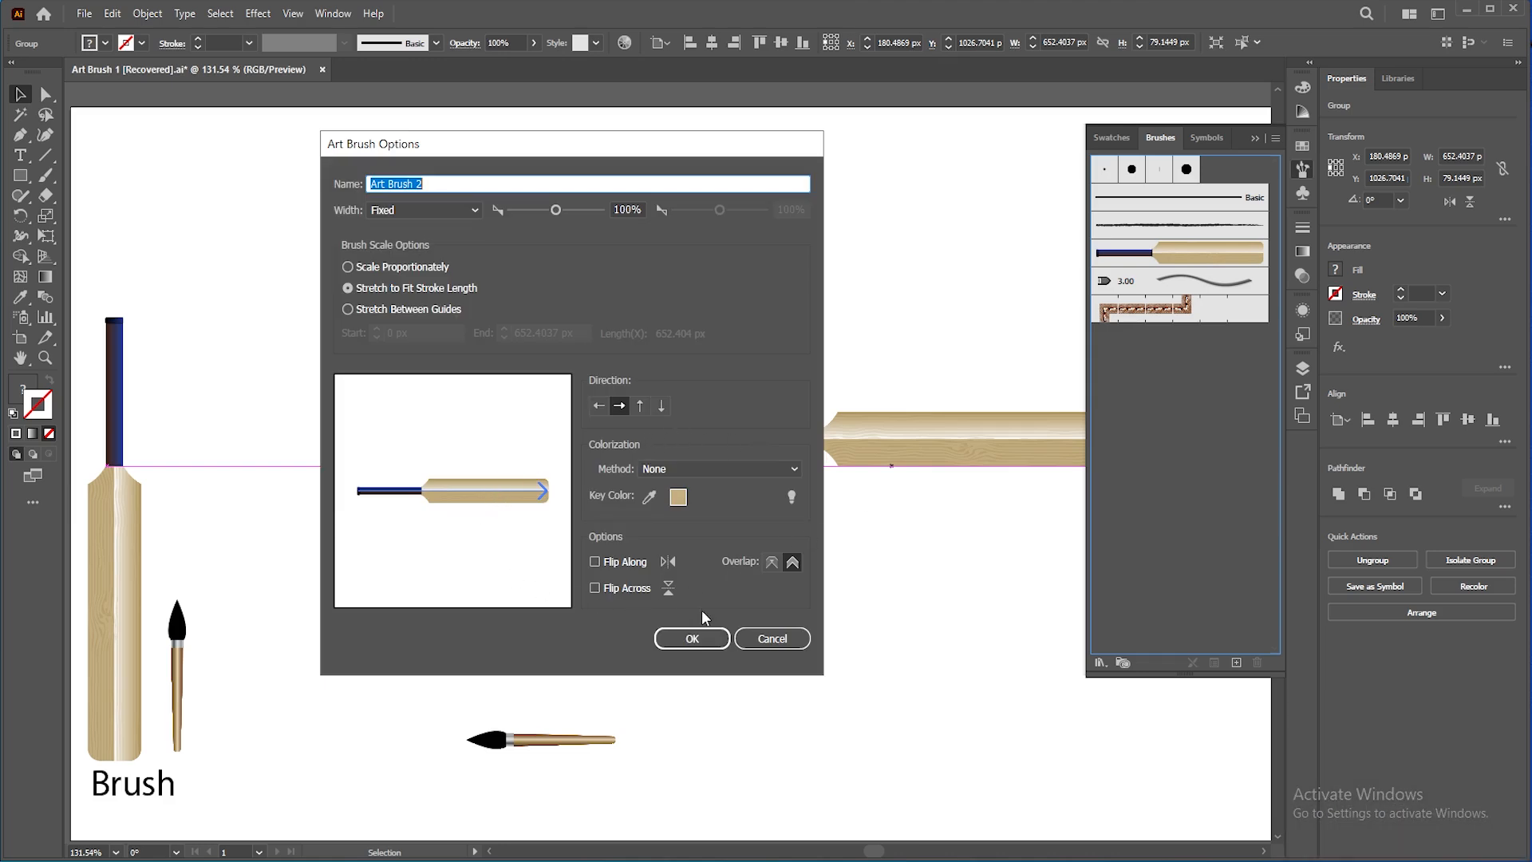
{"action": "left_click", "coordinate": [698, 637]}
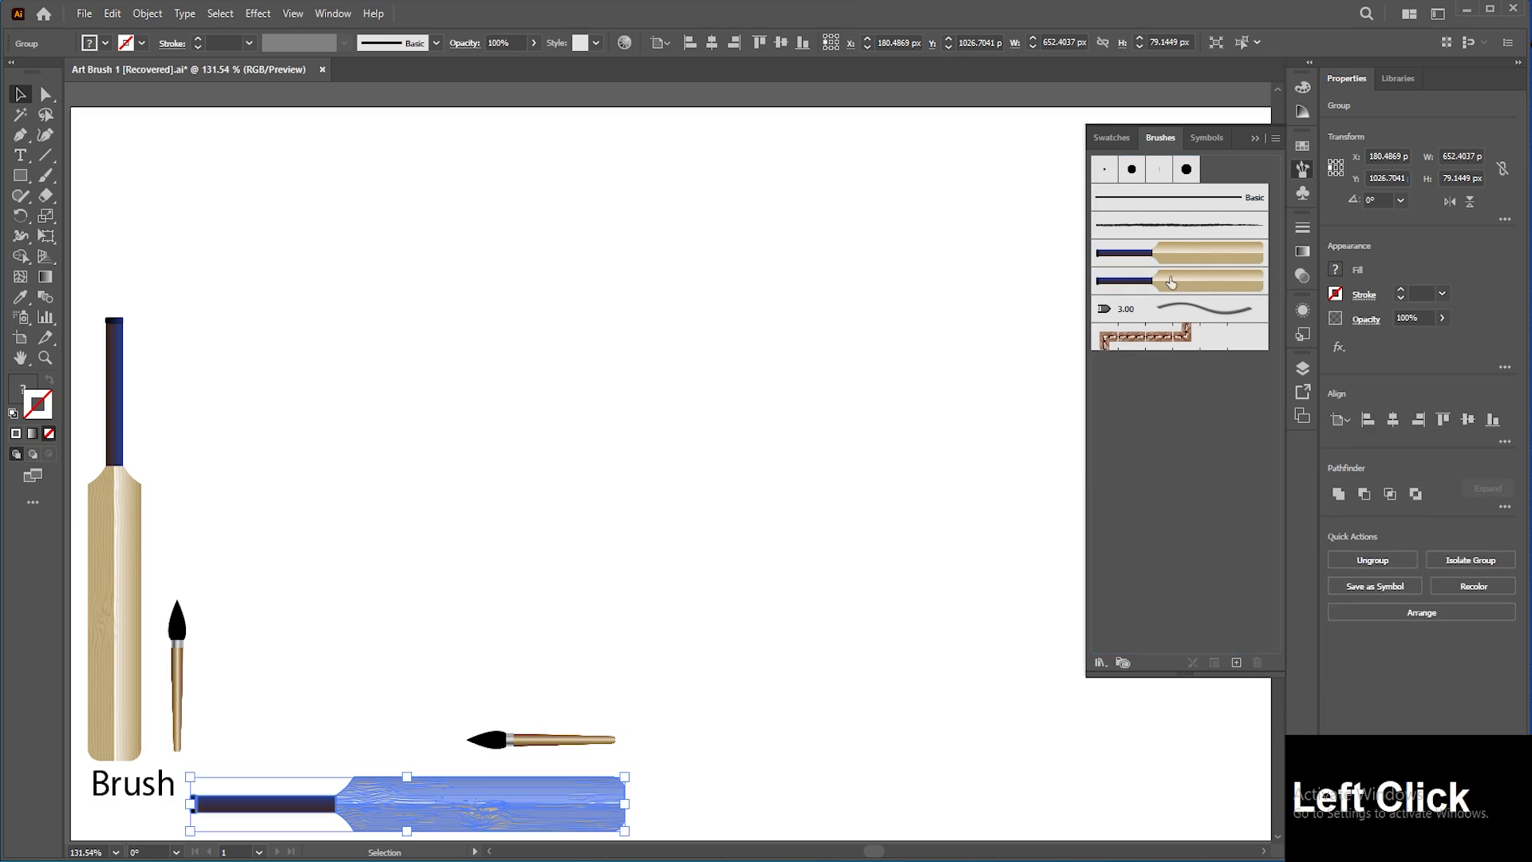
Step: Delete the first bat art brush from the Brushes panel
{"action": "left_click", "coordinate": [1154, 256]}
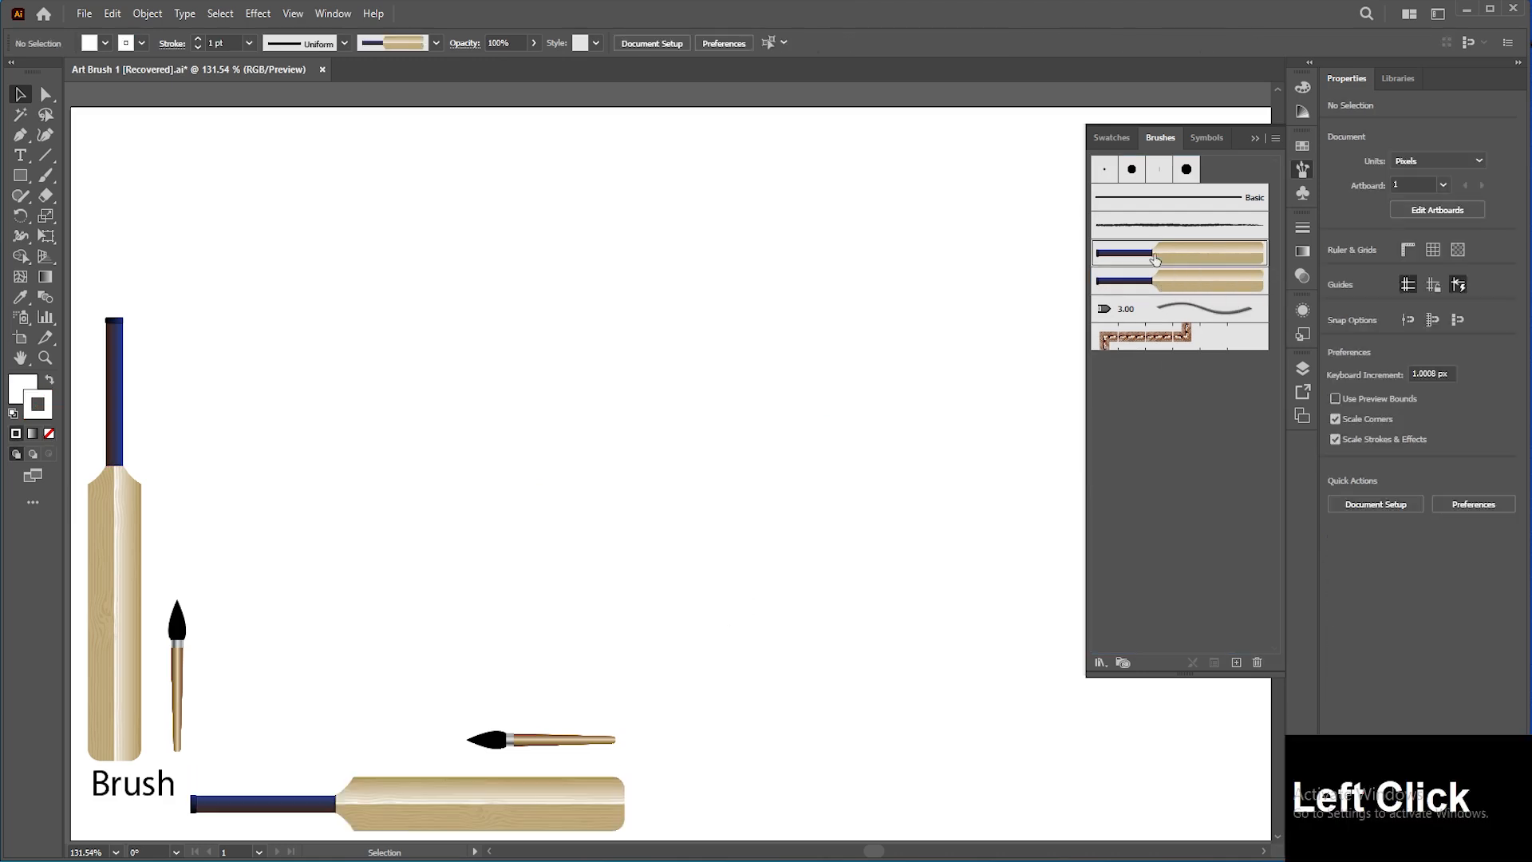
{"action": "left_click", "coordinate": [974, 391]}
{"action": "left_click", "coordinate": [1258, 662]}
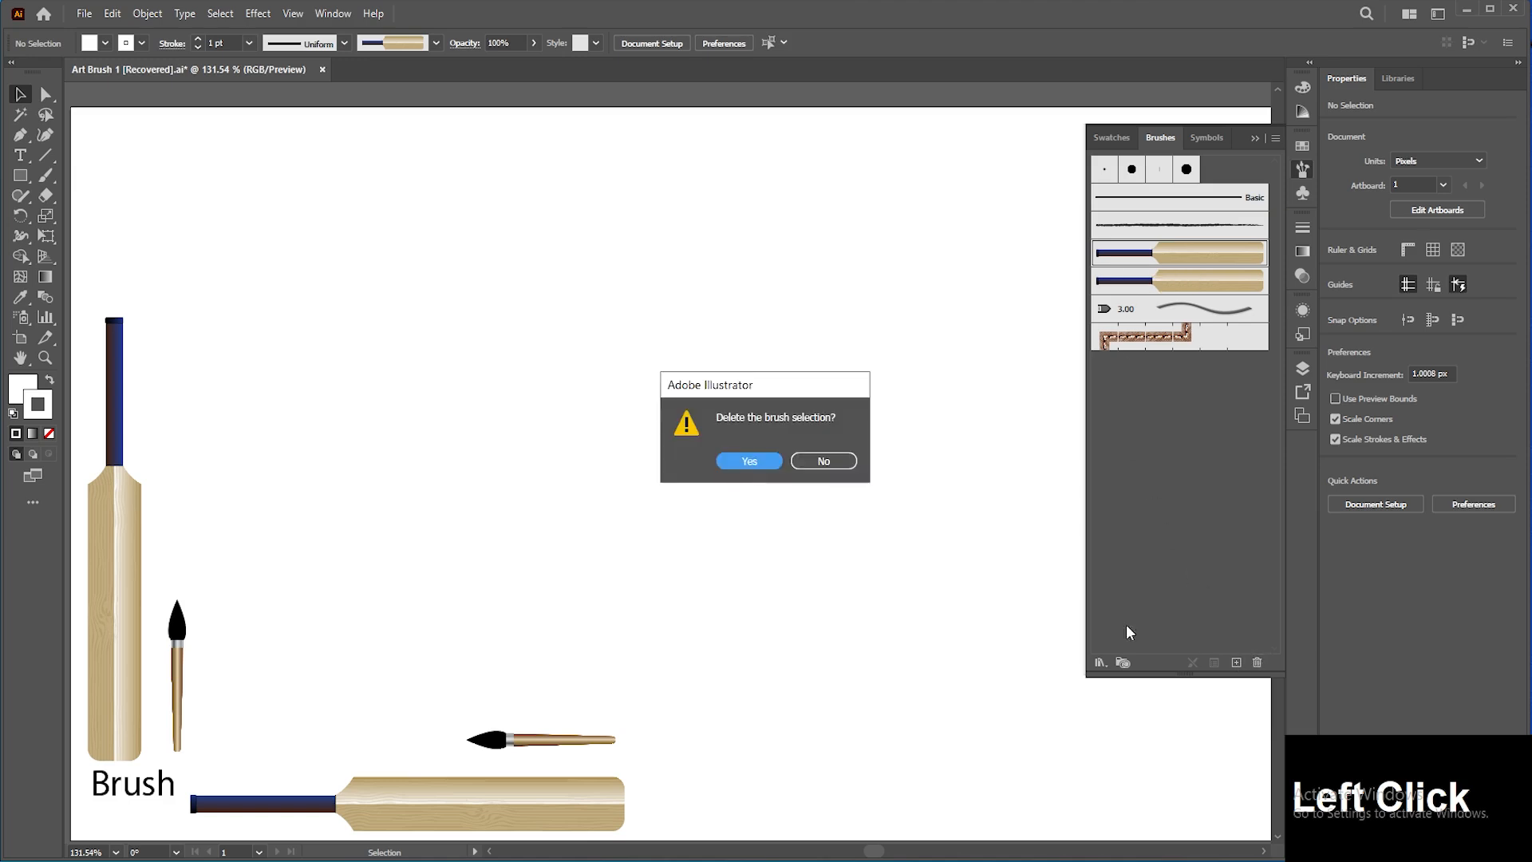
{"action": "left_click", "coordinate": [744, 460]}
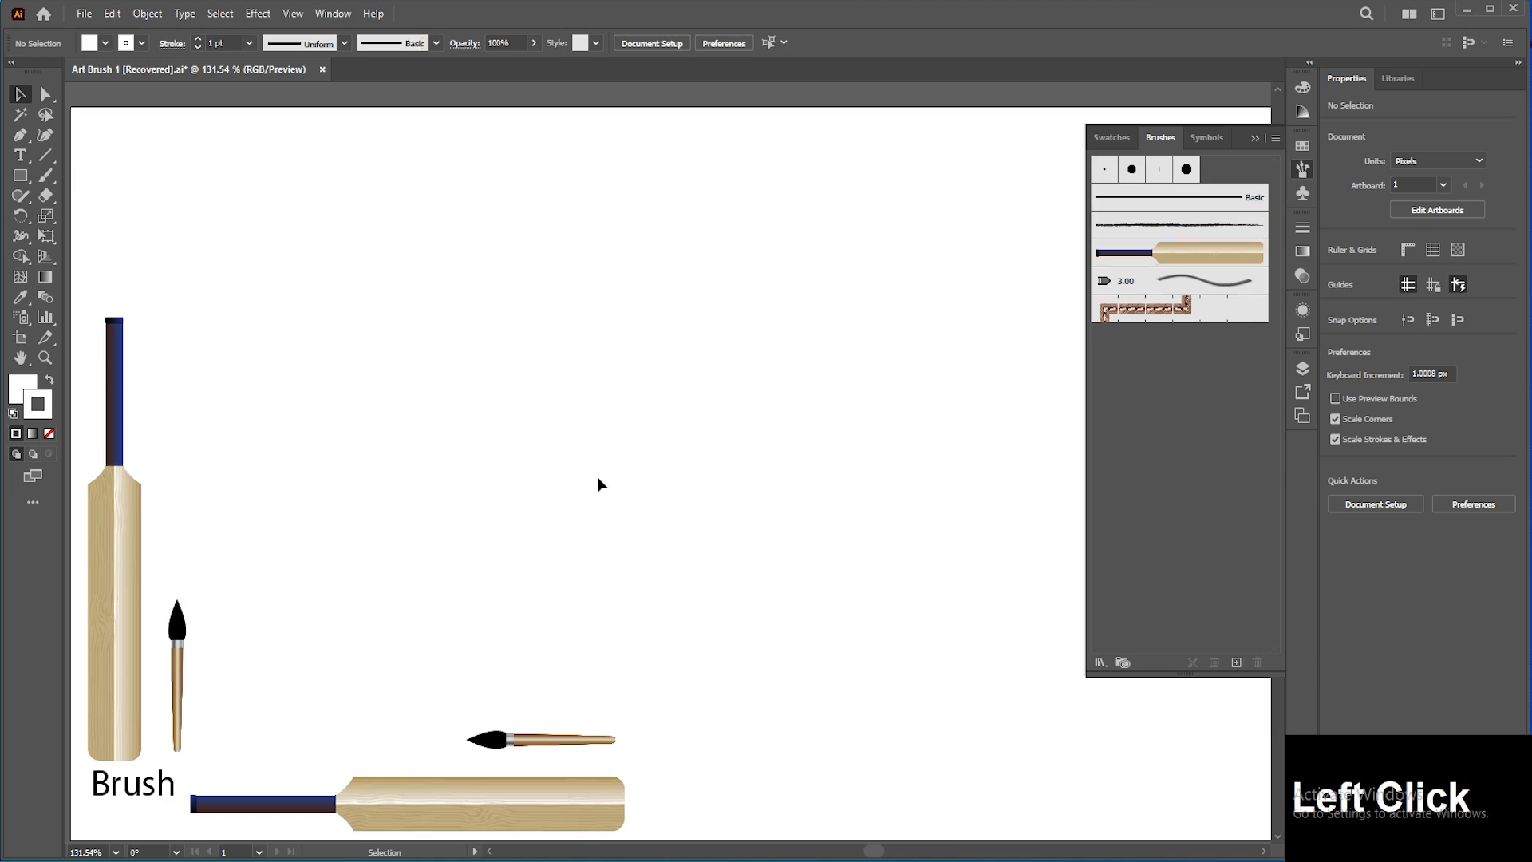
Step: Delete the vertical bat and vertical paintbrush, and move the horizontal paintbrush slightly down
{"action": "left_click_drag", "start_coordinate": [256, 564], "coordinate": [98, 666]}
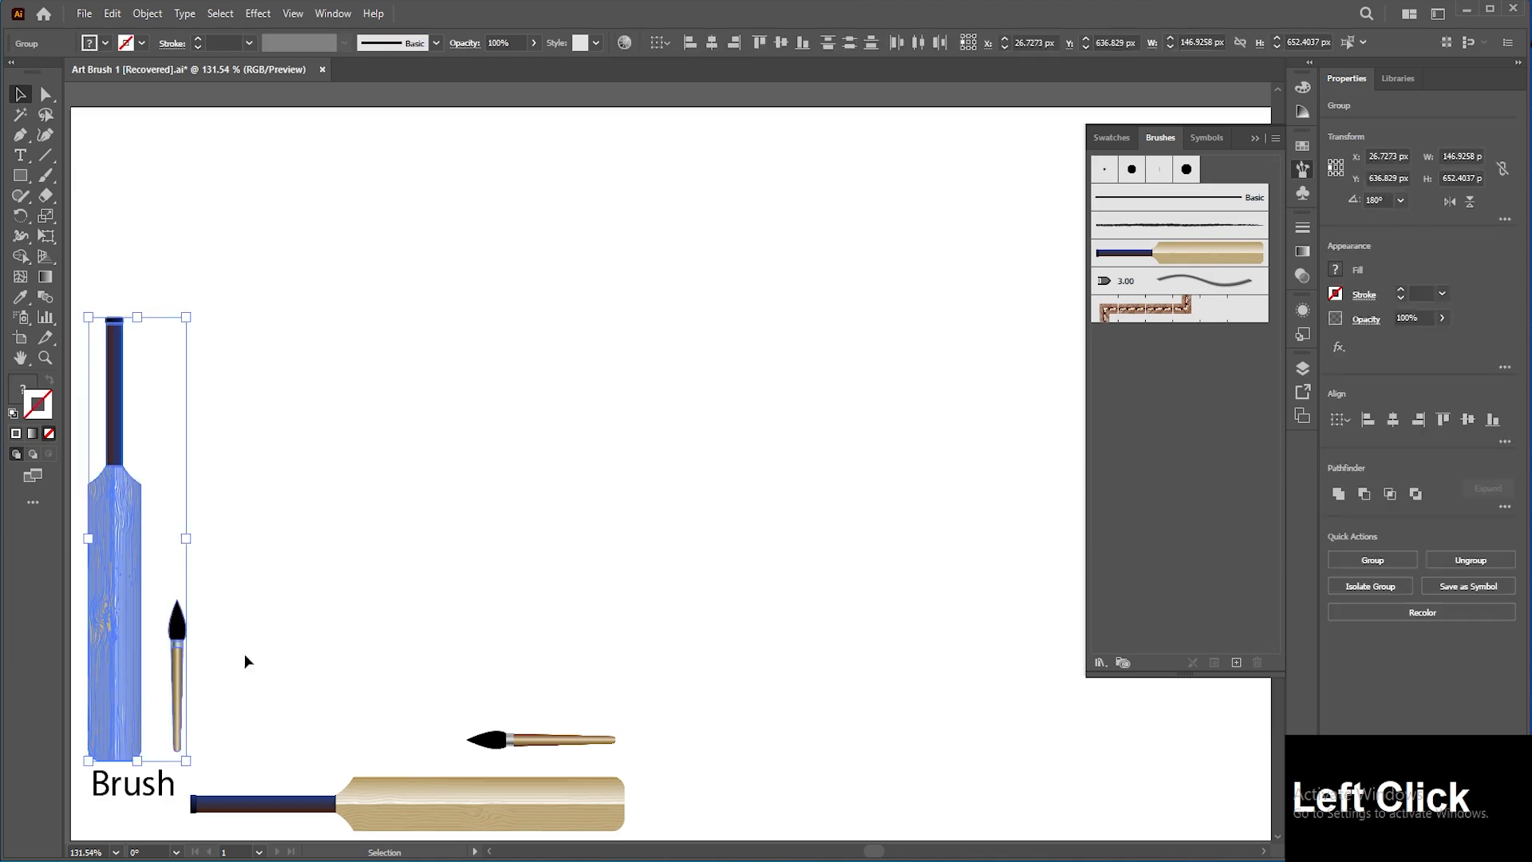
{"action": "key", "text": "Delete"}
{"action": "left_click_drag", "start_coordinate": [479, 742], "coordinate": [514, 758]}
{"action": "left_click", "coordinate": [271, 500]}
Step: Draw a circle about 597 px in diameter in the upper middle of the artboard with the Ellipse tool
{"action": "left_click", "coordinate": [21, 175]}
{"action": "left_click_drag", "start_coordinate": [24, 177], "coordinate": [80, 222]}
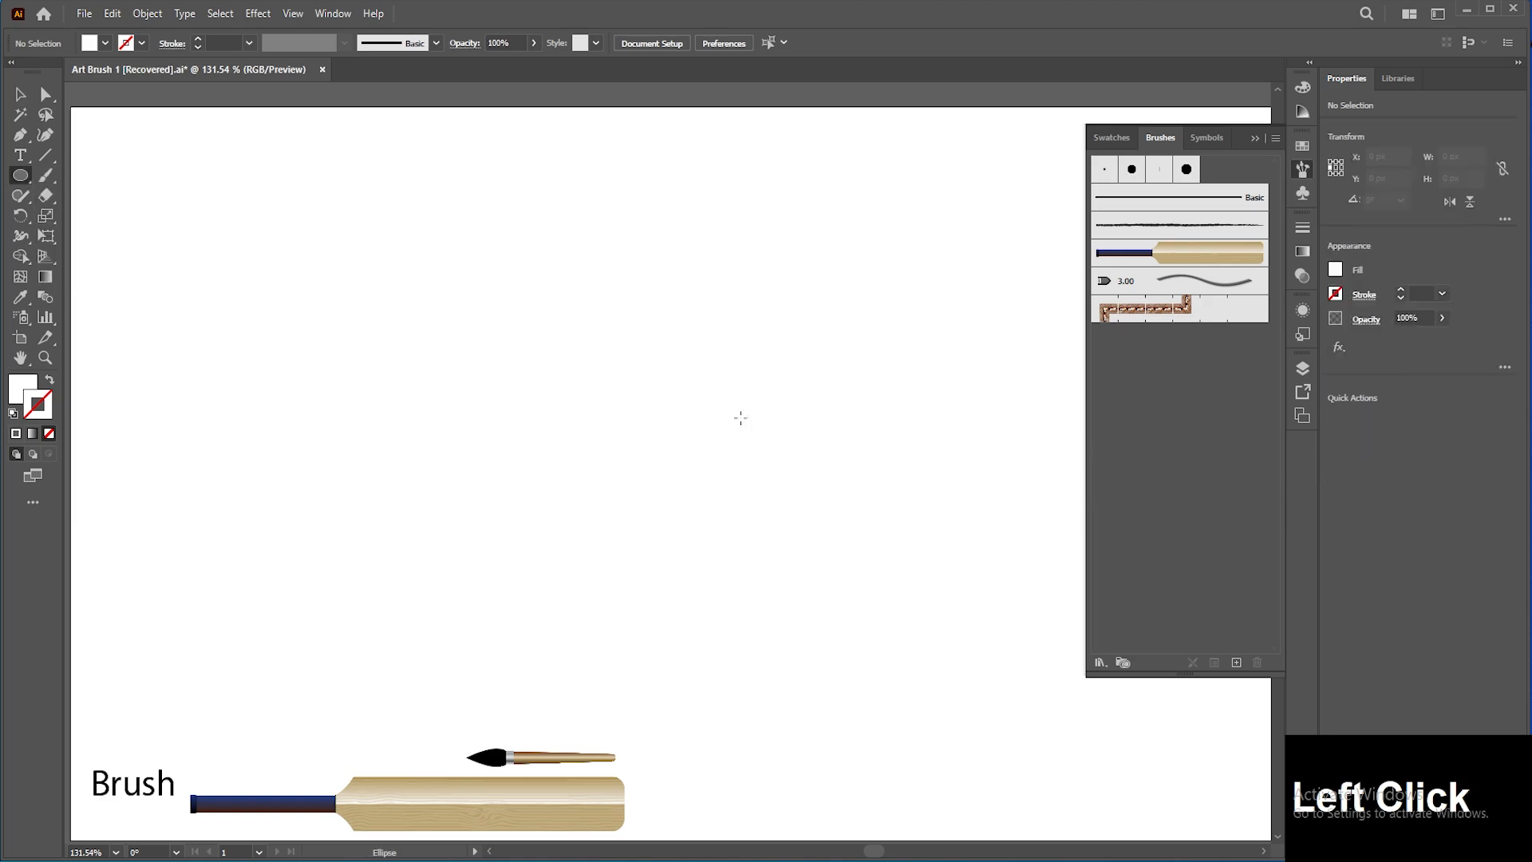
{"action": "left_click_drag", "start_coordinate": [702, 402], "coordinate": [901, 603]}
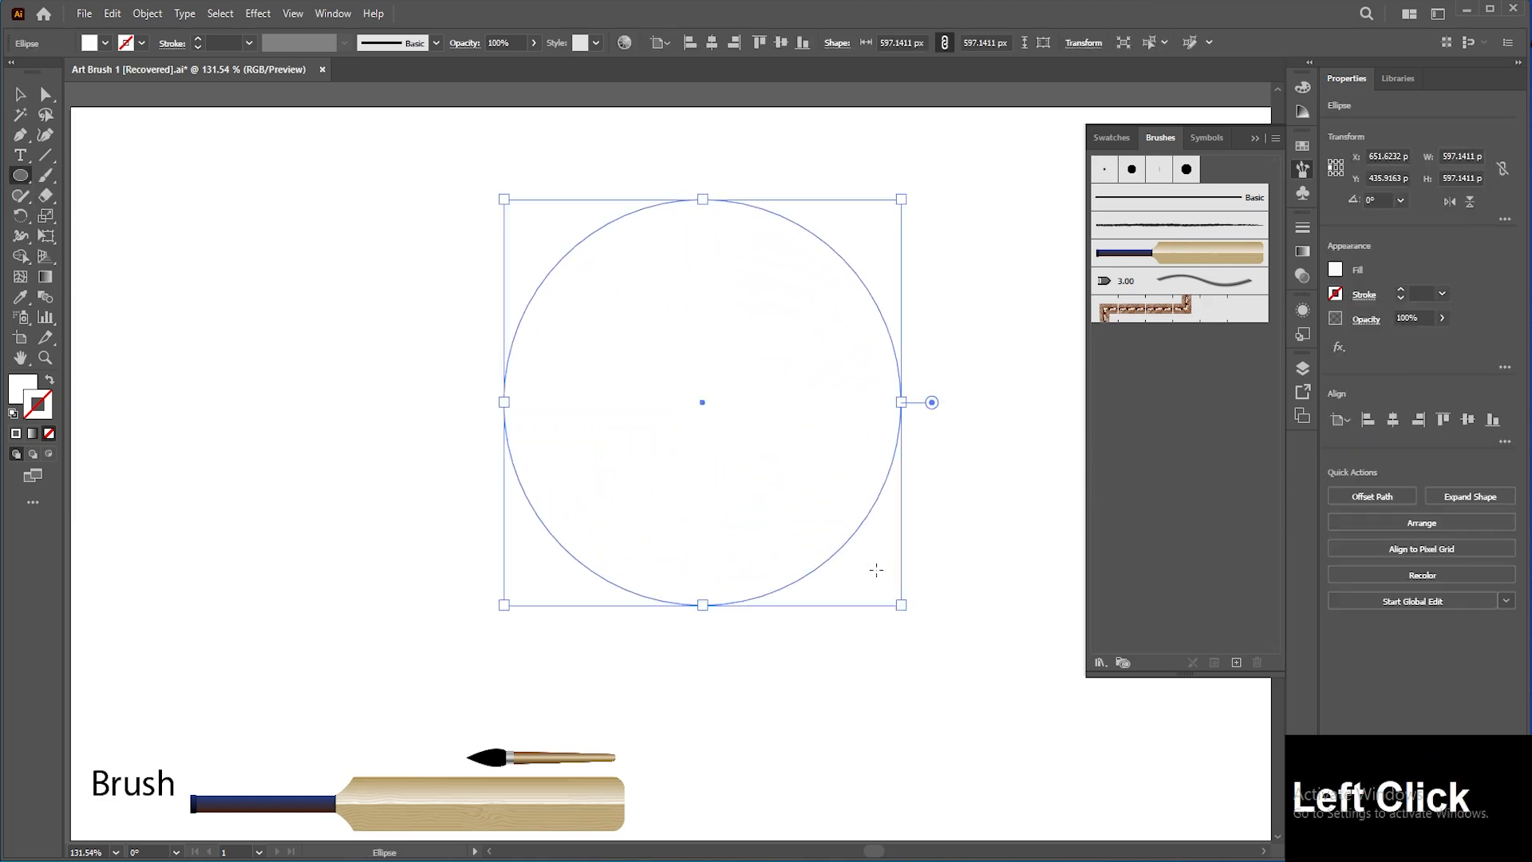
Step: Swap the circle's fill and stroke, apply the bat art brush to it, and move it slightly right
{"action": "left_click", "coordinate": [48, 382]}
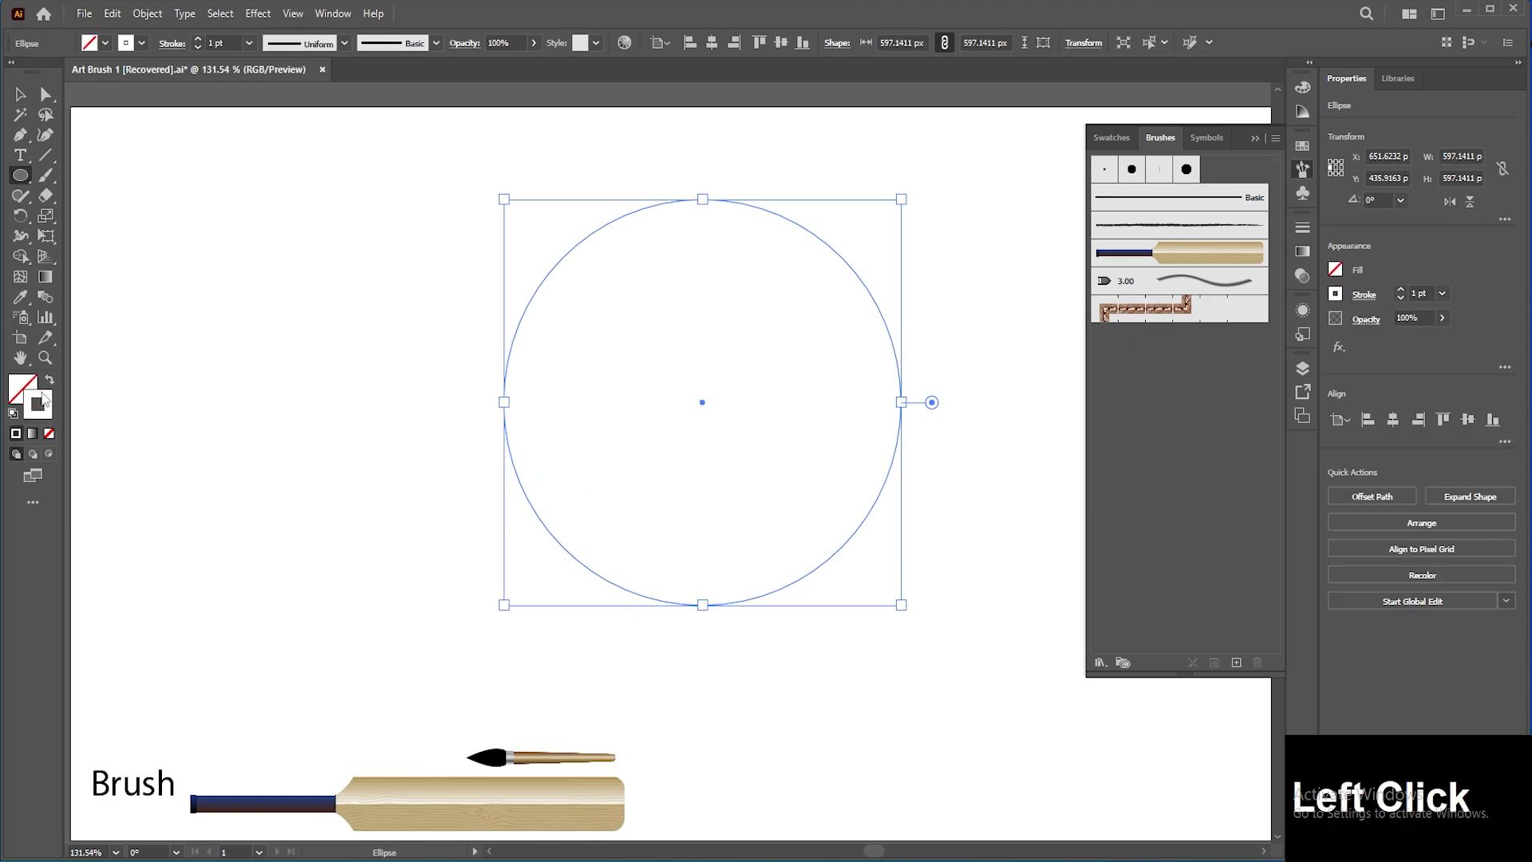
{"action": "left_click", "coordinate": [1201, 255]}
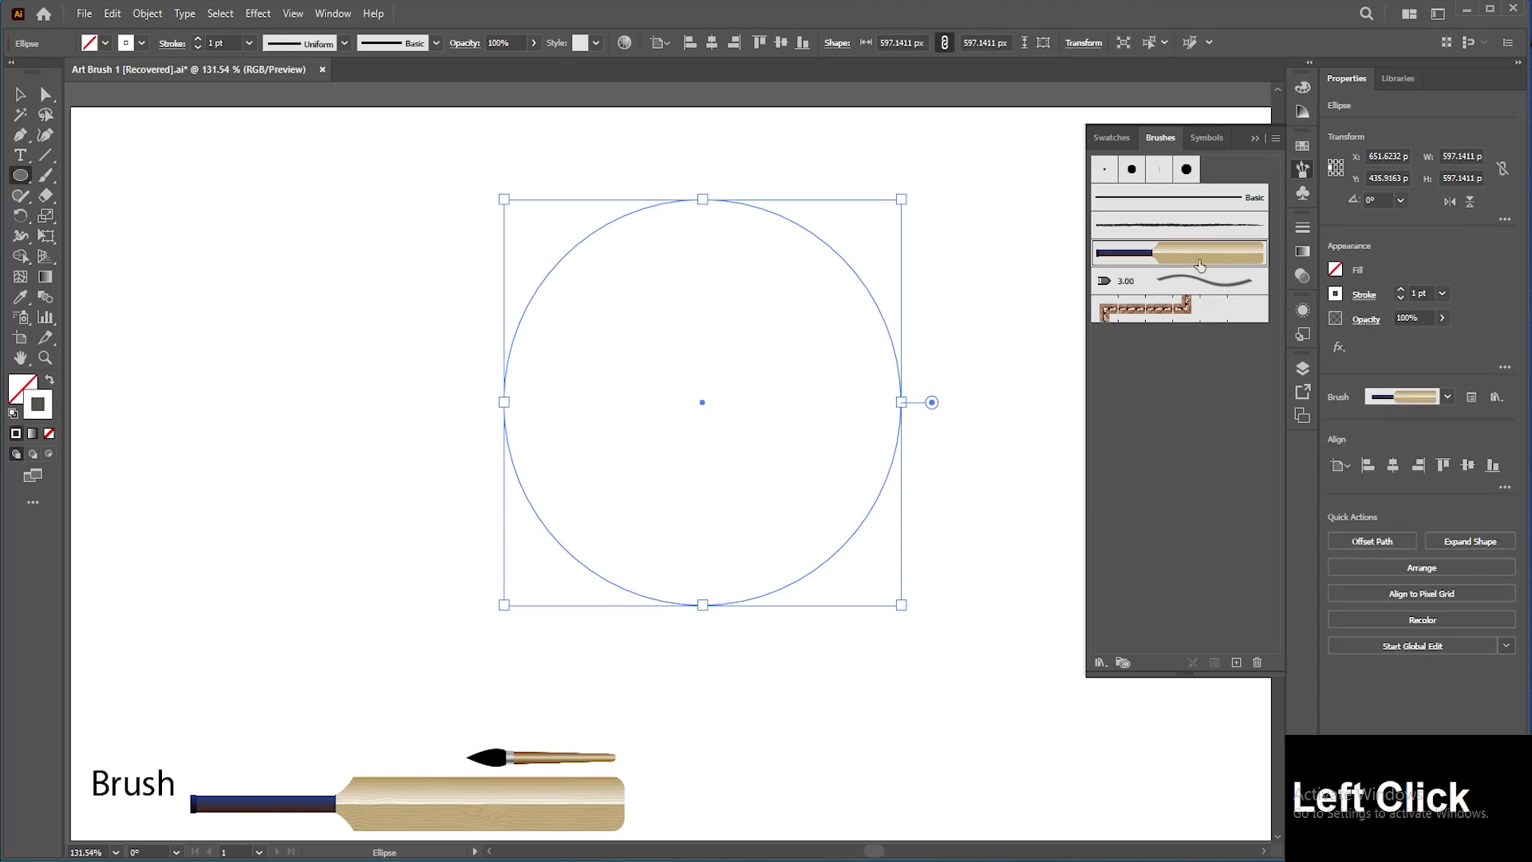
{"action": "left_click", "coordinate": [21, 95]}
{"action": "left_click_drag", "start_coordinate": [559, 211], "coordinate": [694, 243]}
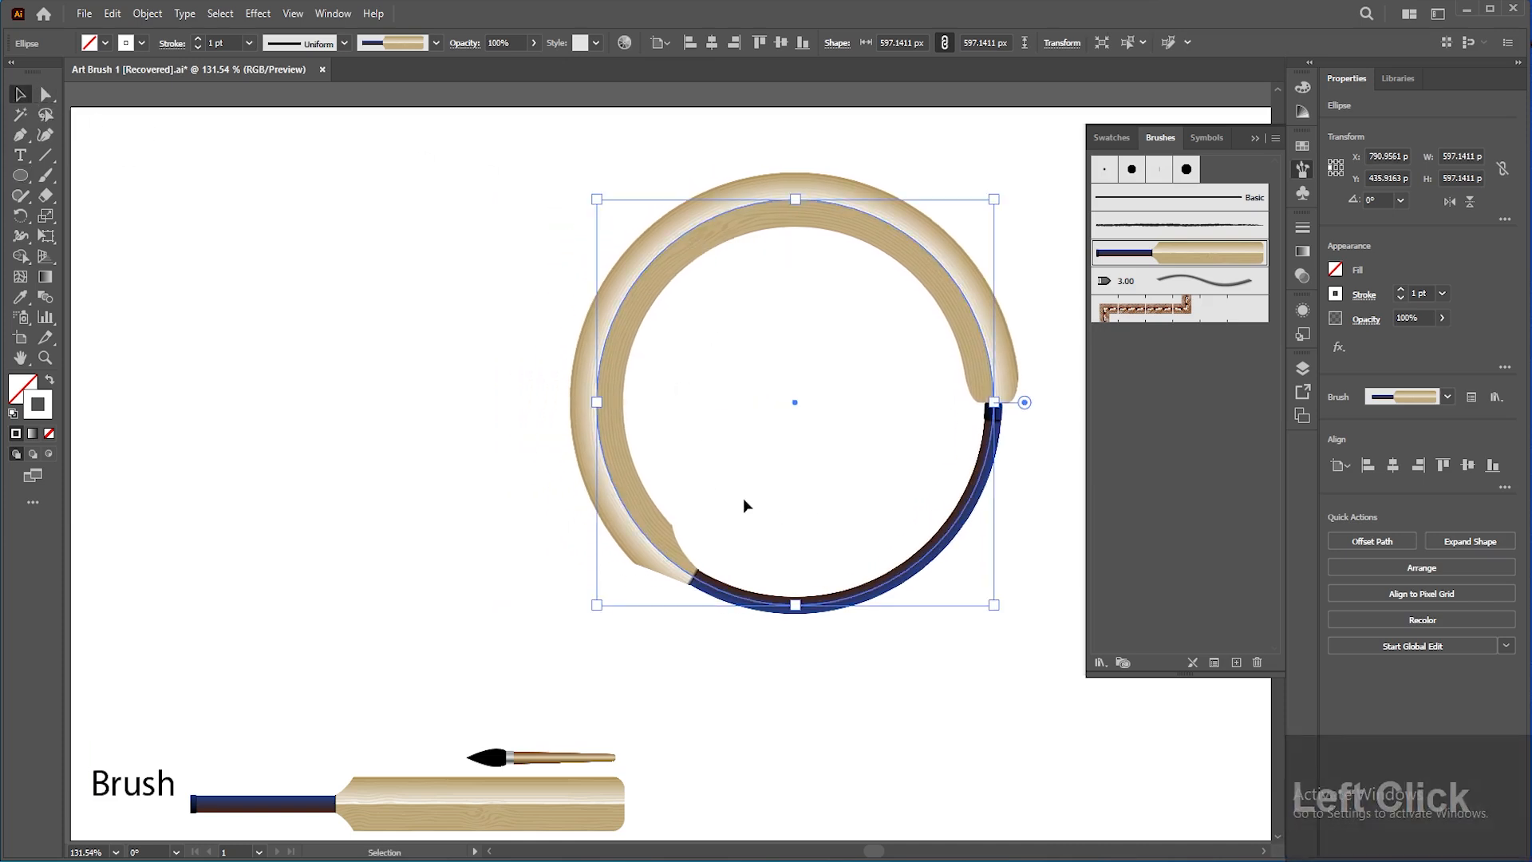
Step: Rename the brush to Bat, set it to Scale Proportionally, and apply the changes to existing strokes
{"action": "double_click", "coordinate": [1169, 259]}
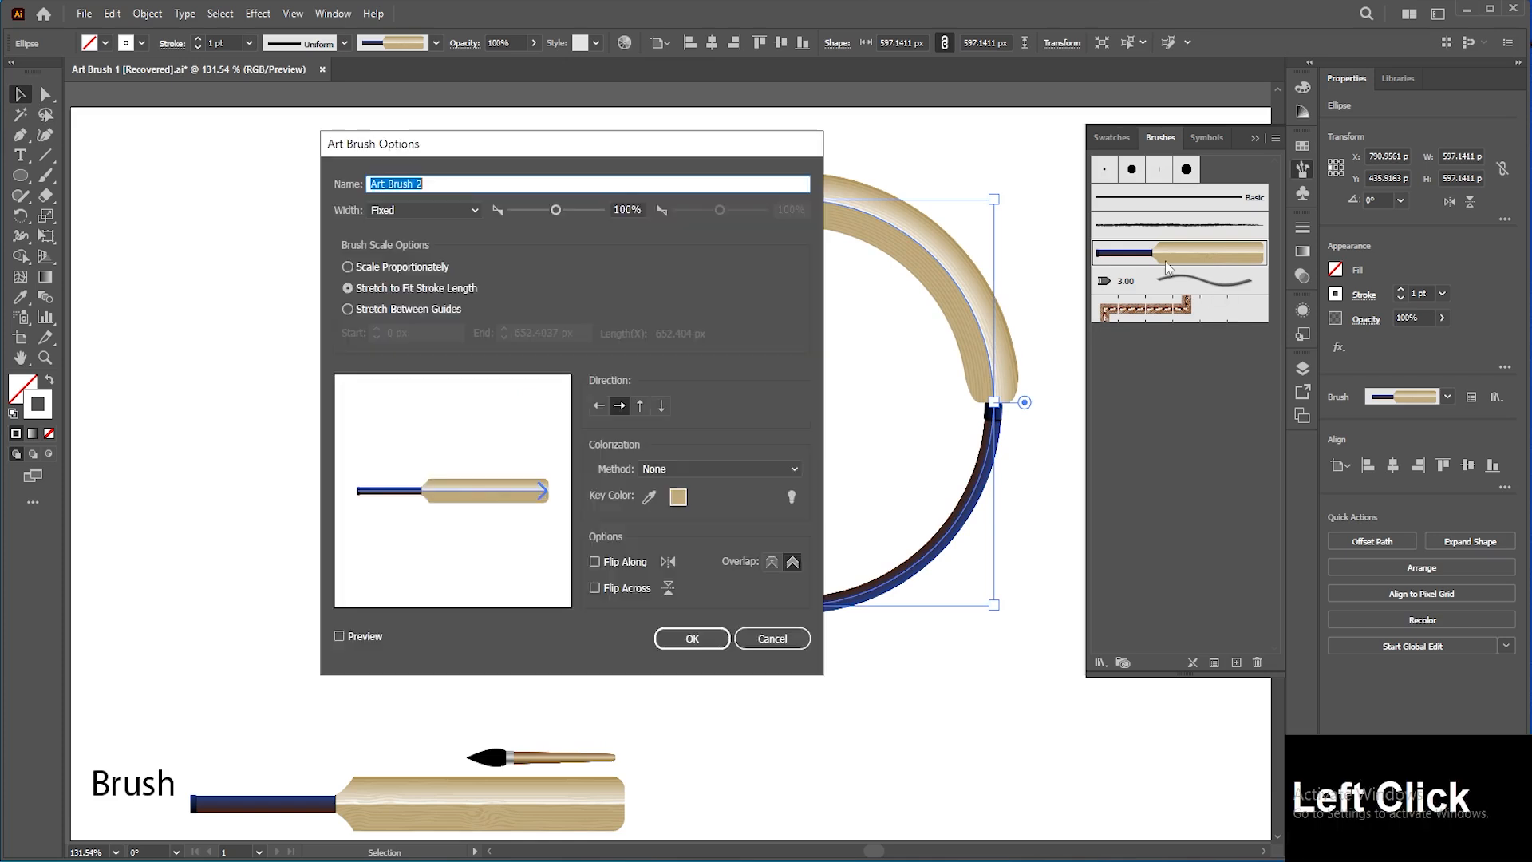
{"action": "left_click_drag", "start_coordinate": [707, 152], "coordinate": [474, 150]}
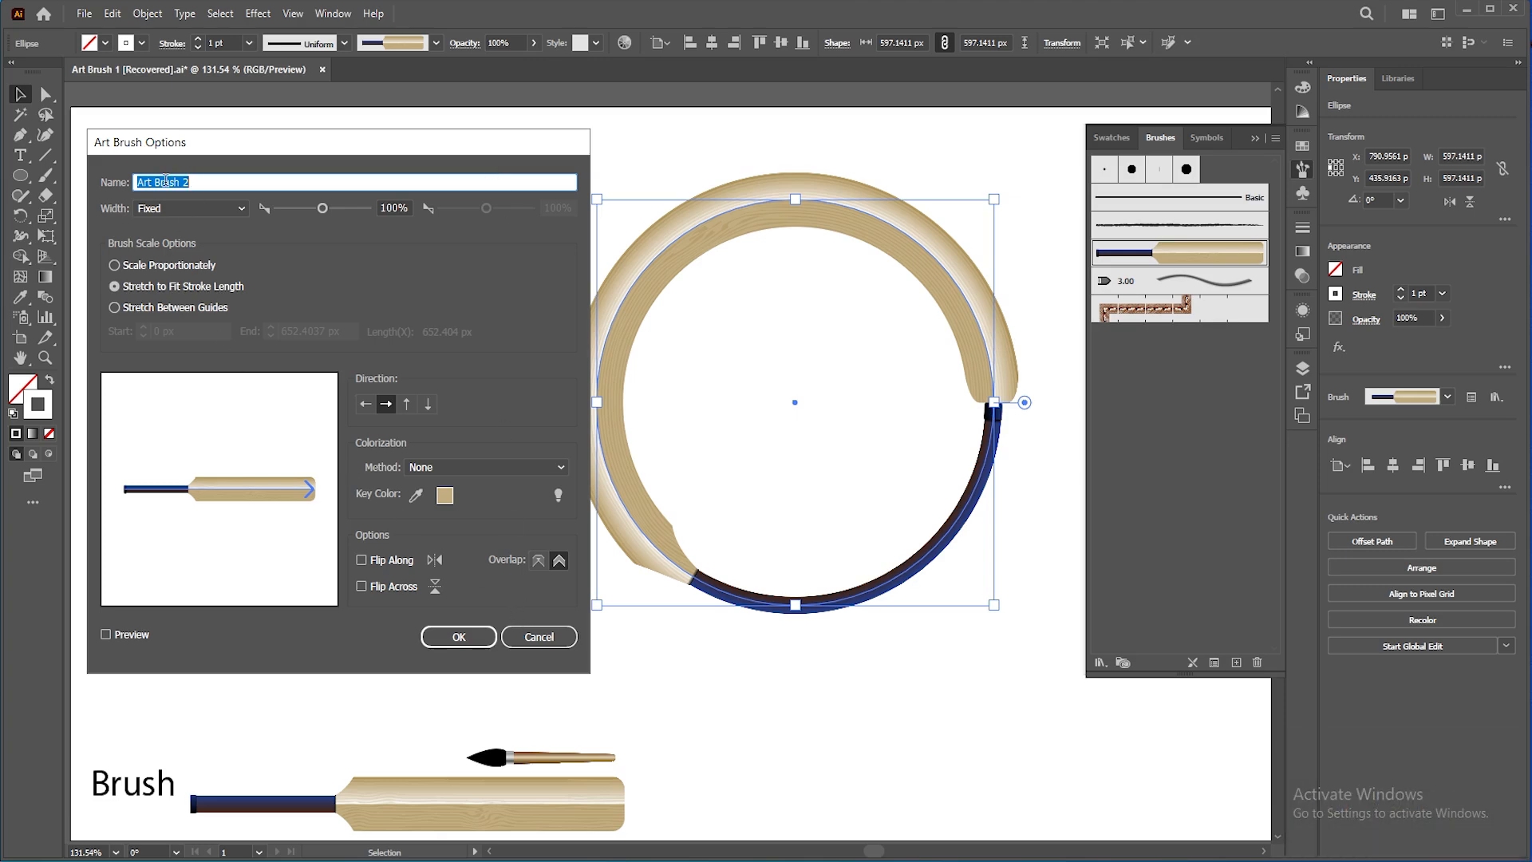
{"action": "type", "text": "BAt"}
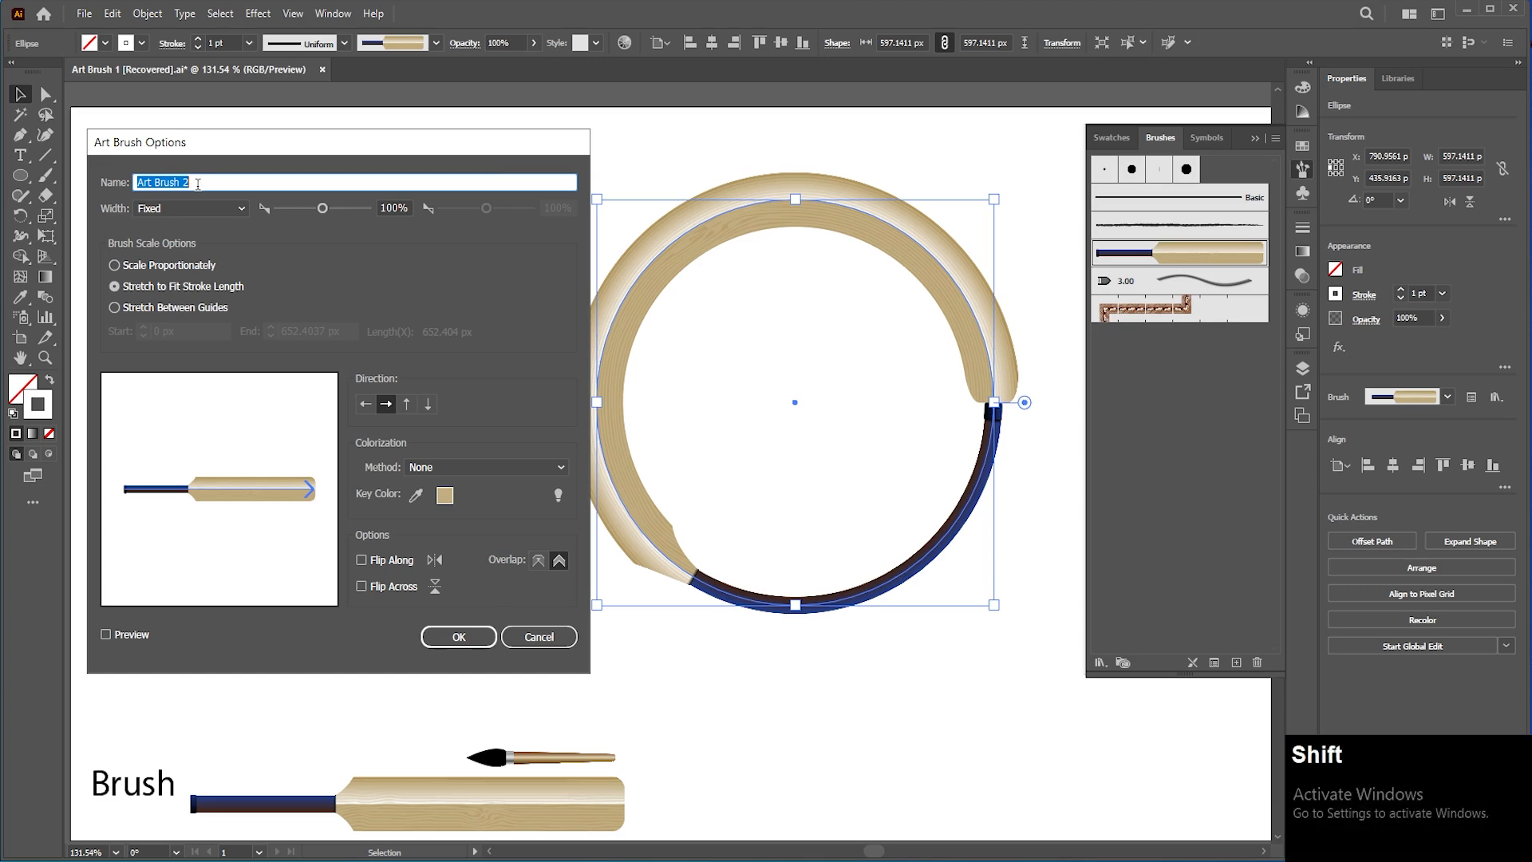
{"action": "key", "text": "BackSpace"}
{"action": "key", "text": "BackSpace"}
{"action": "type", "text": "at"}
{"action": "left_click", "coordinate": [147, 268]}
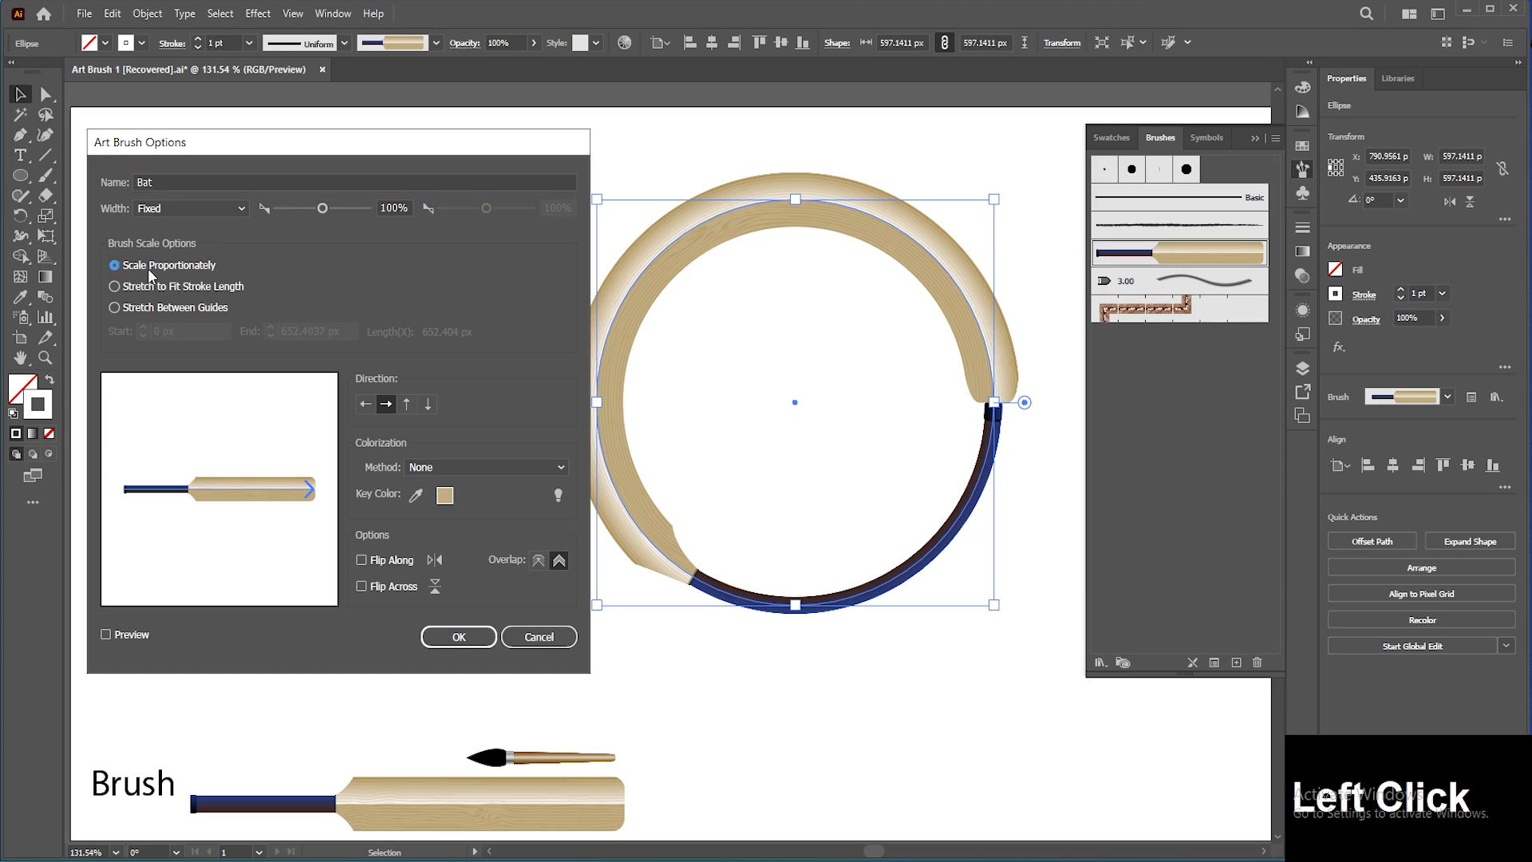
{"action": "left_click", "coordinate": [139, 636]}
{"action": "left_click", "coordinate": [449, 636]}
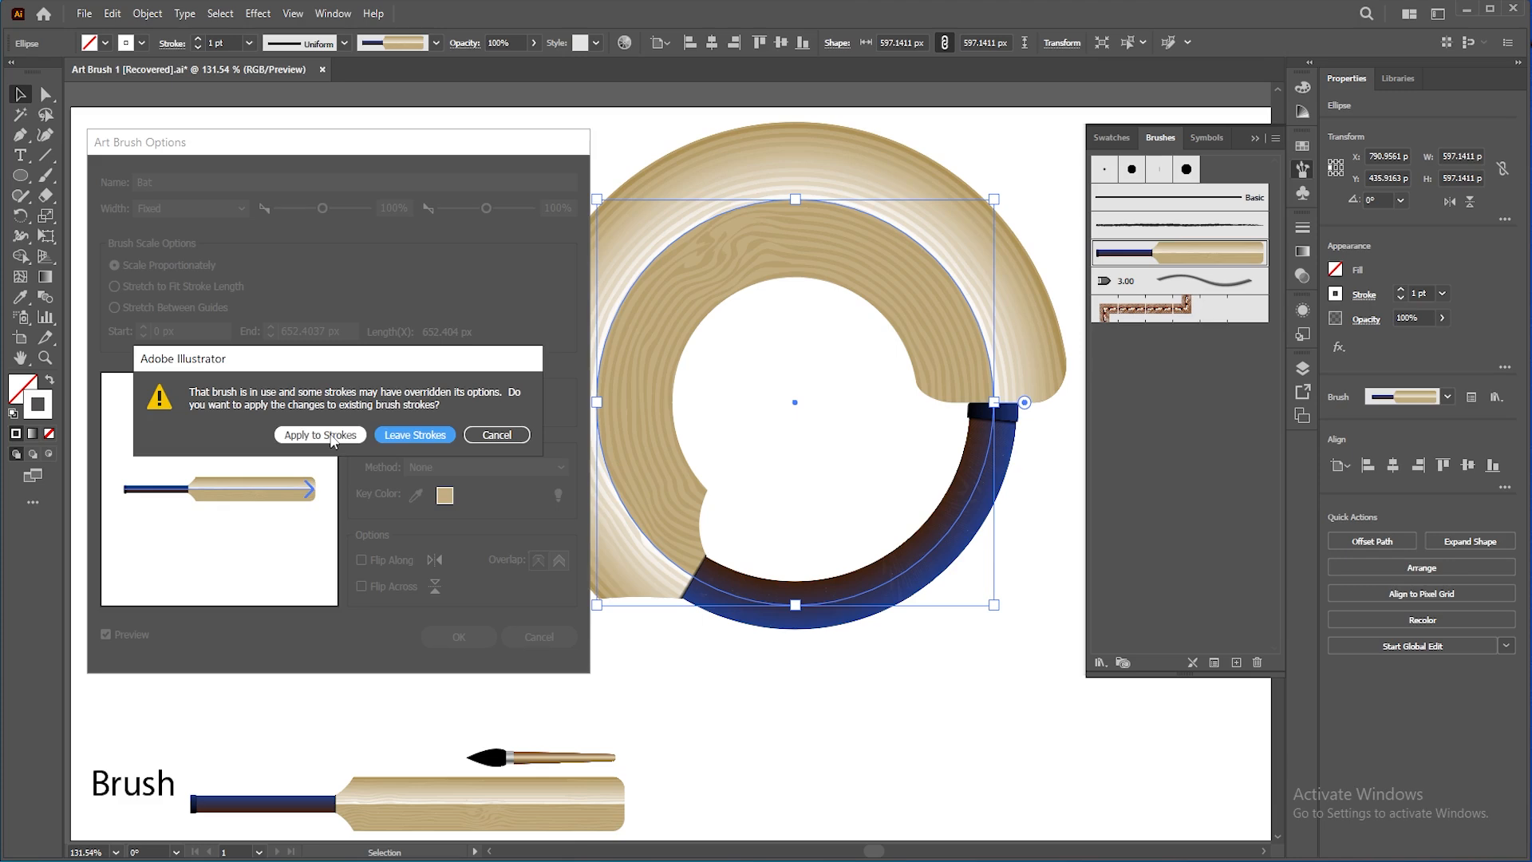
{"action": "left_click", "coordinate": [331, 437]}
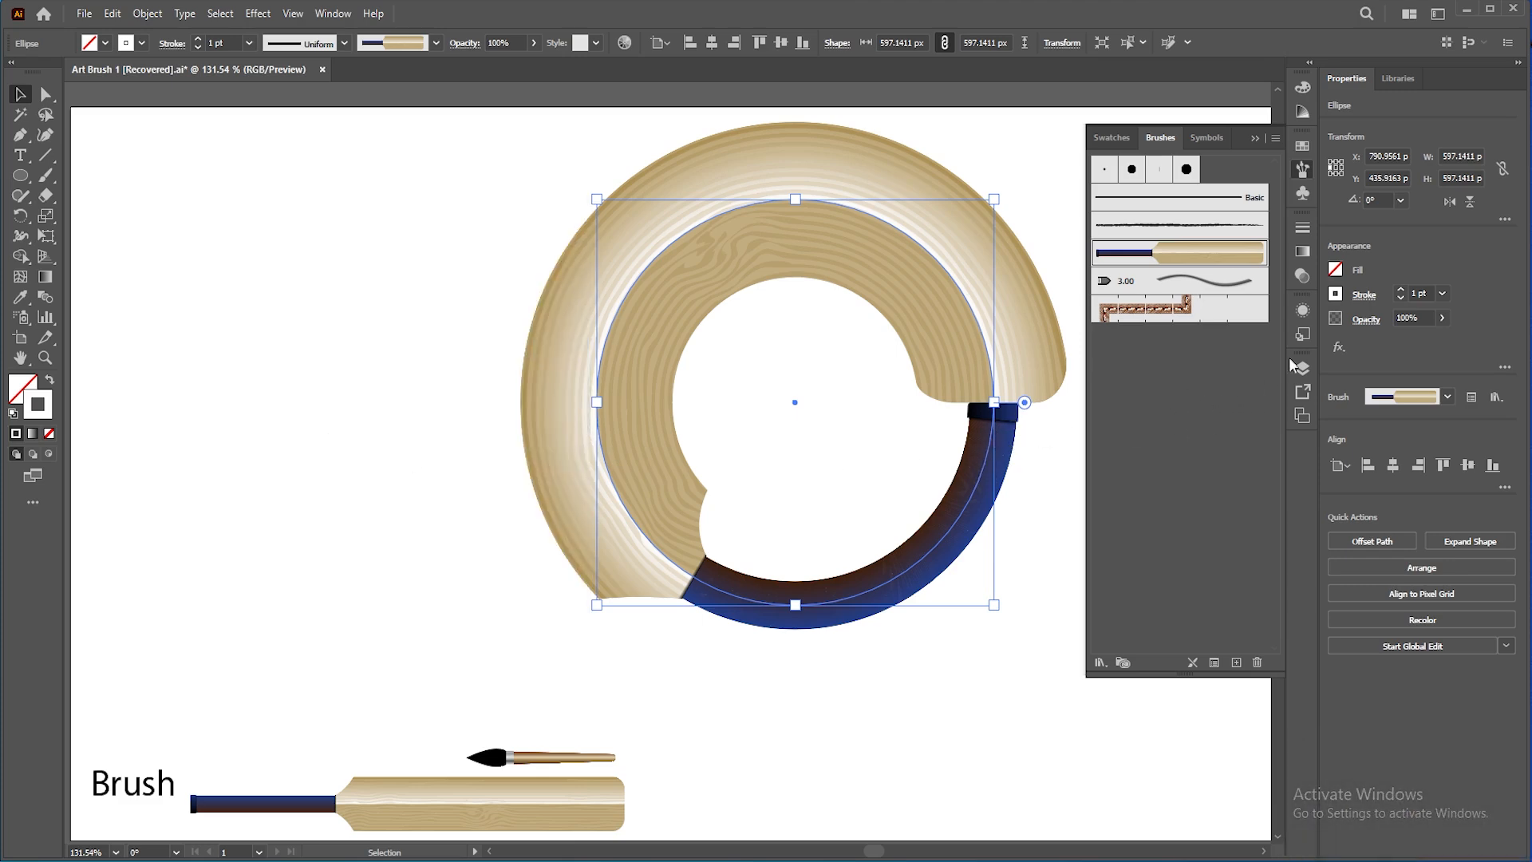
Step: Reduce the circle's stroke weight to 0.5 pt and shift the circle slightly right
{"action": "left_click", "coordinate": [1400, 298]}
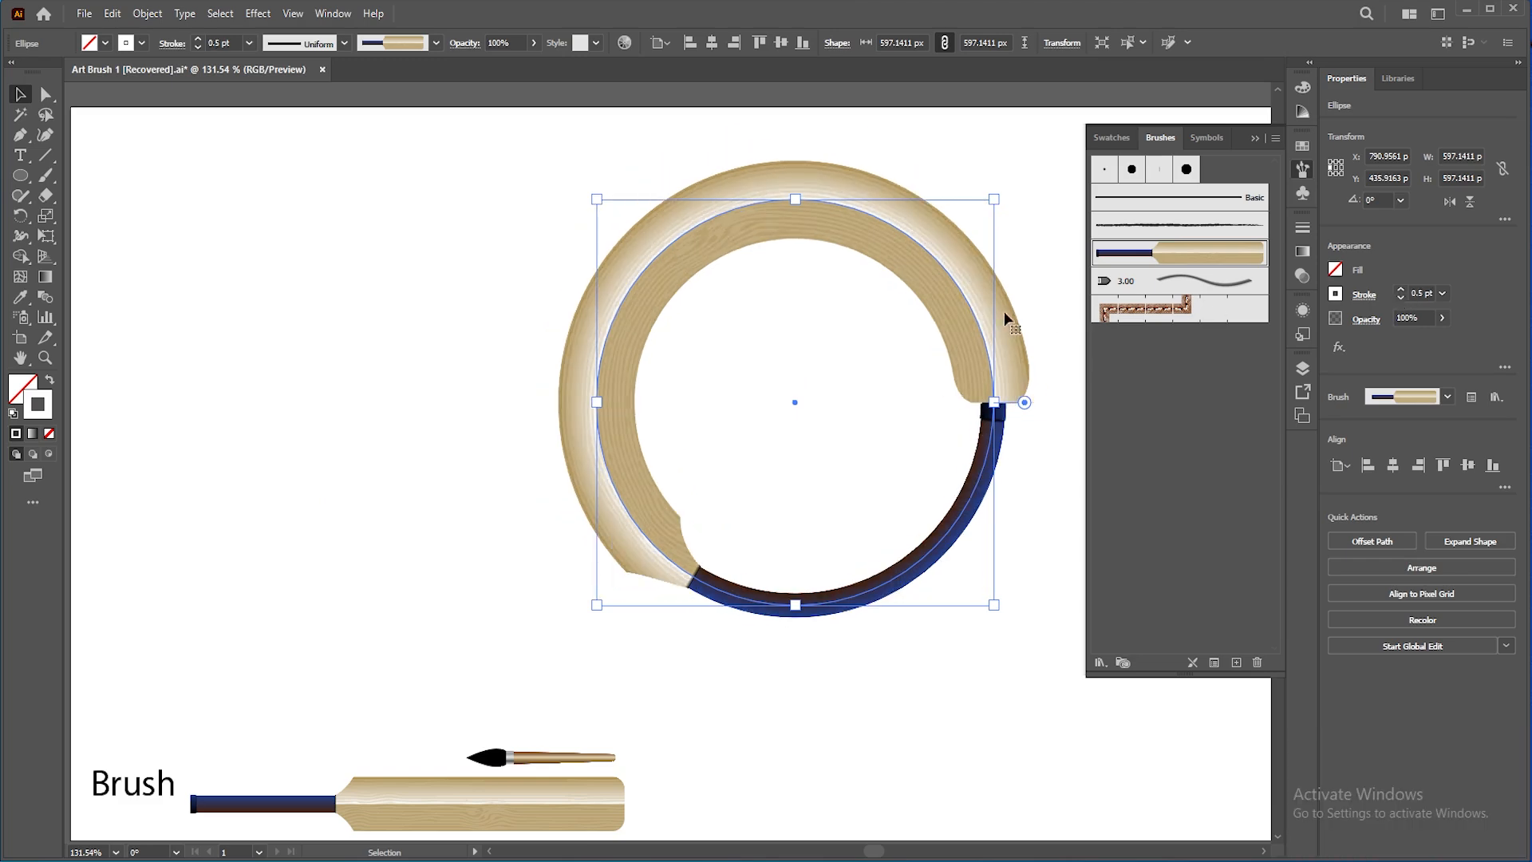
{"action": "left_click_drag", "start_coordinate": [983, 320], "coordinate": [1015, 327]}
Step: Set the Bat brush to Stretch to Fit Stroke Length and apply the change to existing strokes
{"action": "double_click", "coordinate": [1157, 261]}
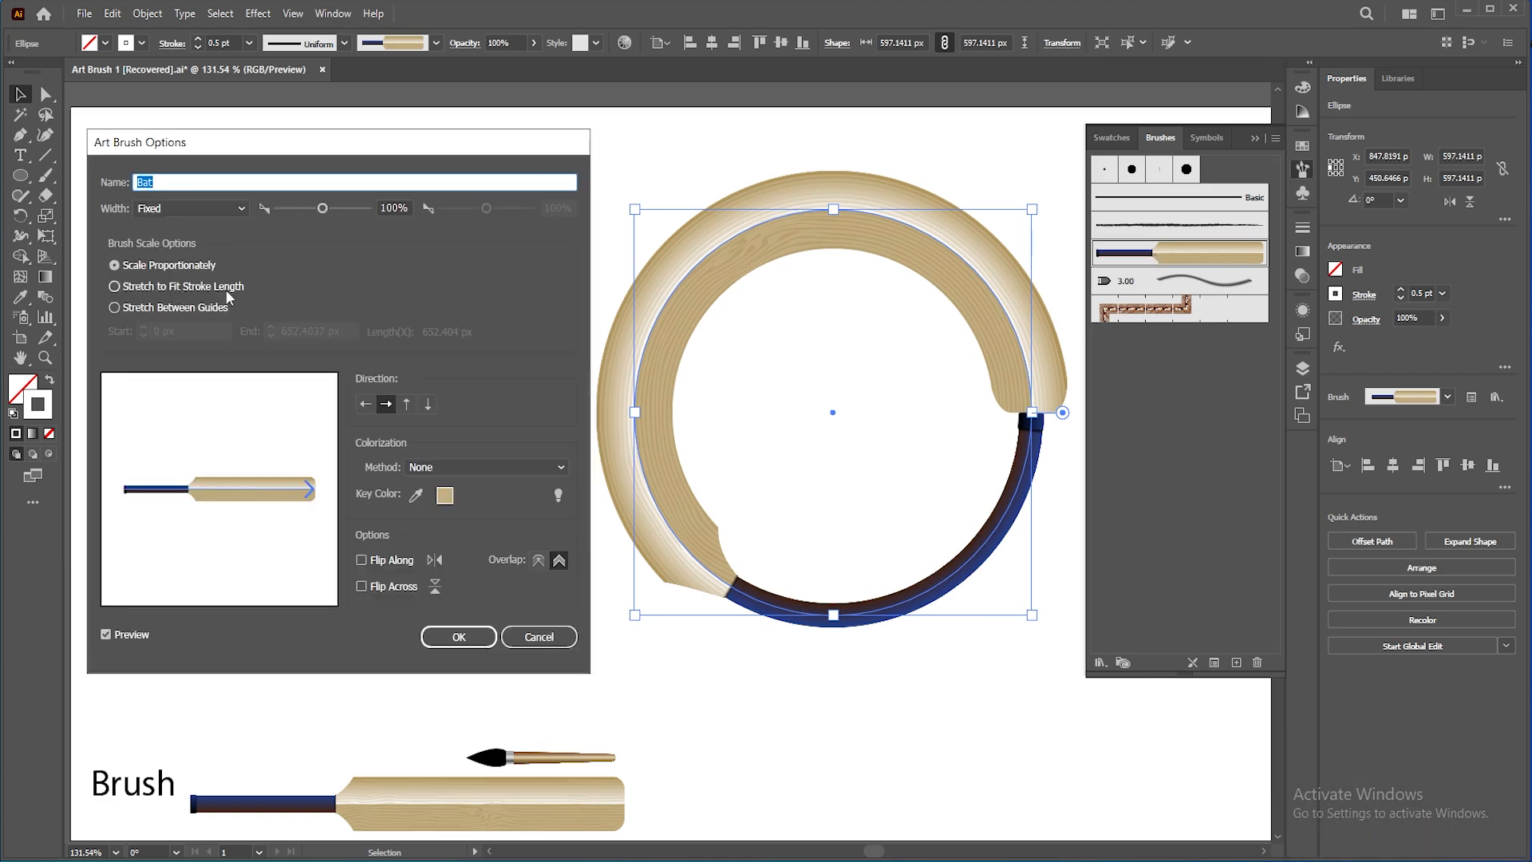
{"action": "left_click", "coordinate": [116, 290]}
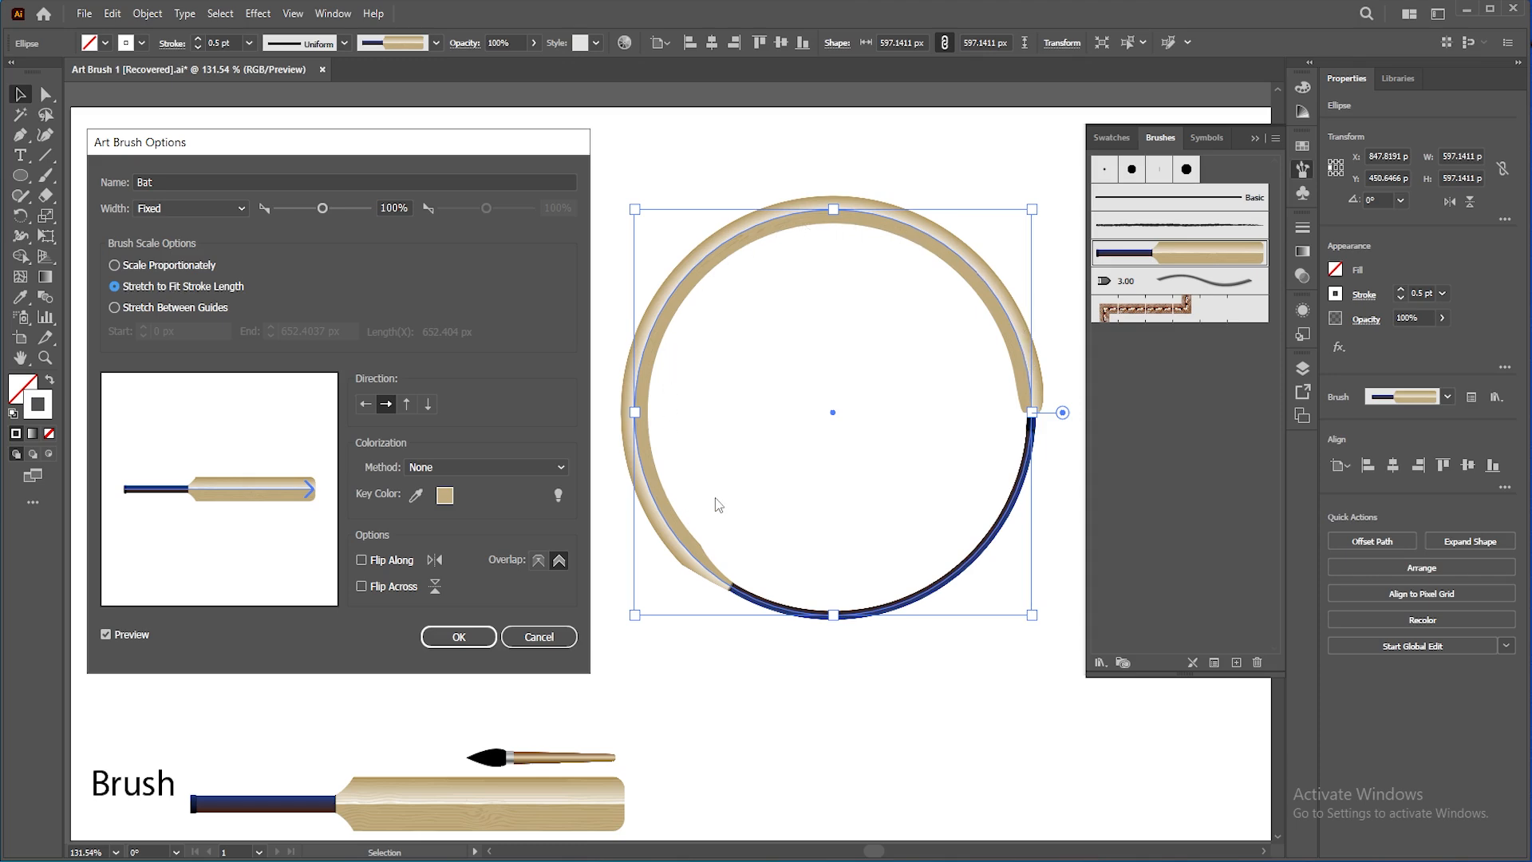
{"action": "left_click", "coordinate": [481, 636]}
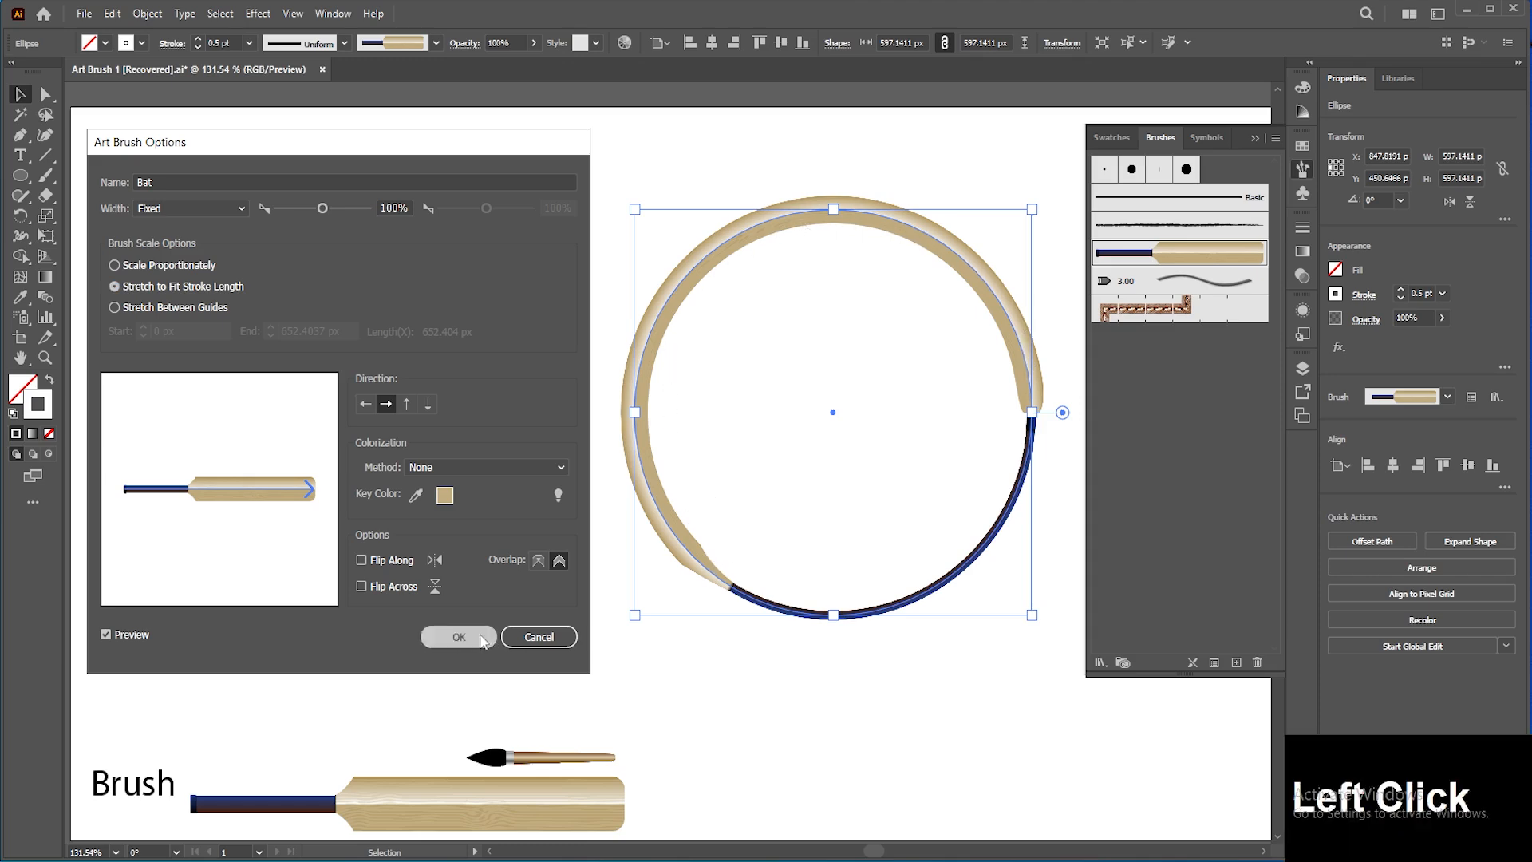
{"action": "left_click", "coordinate": [337, 441]}
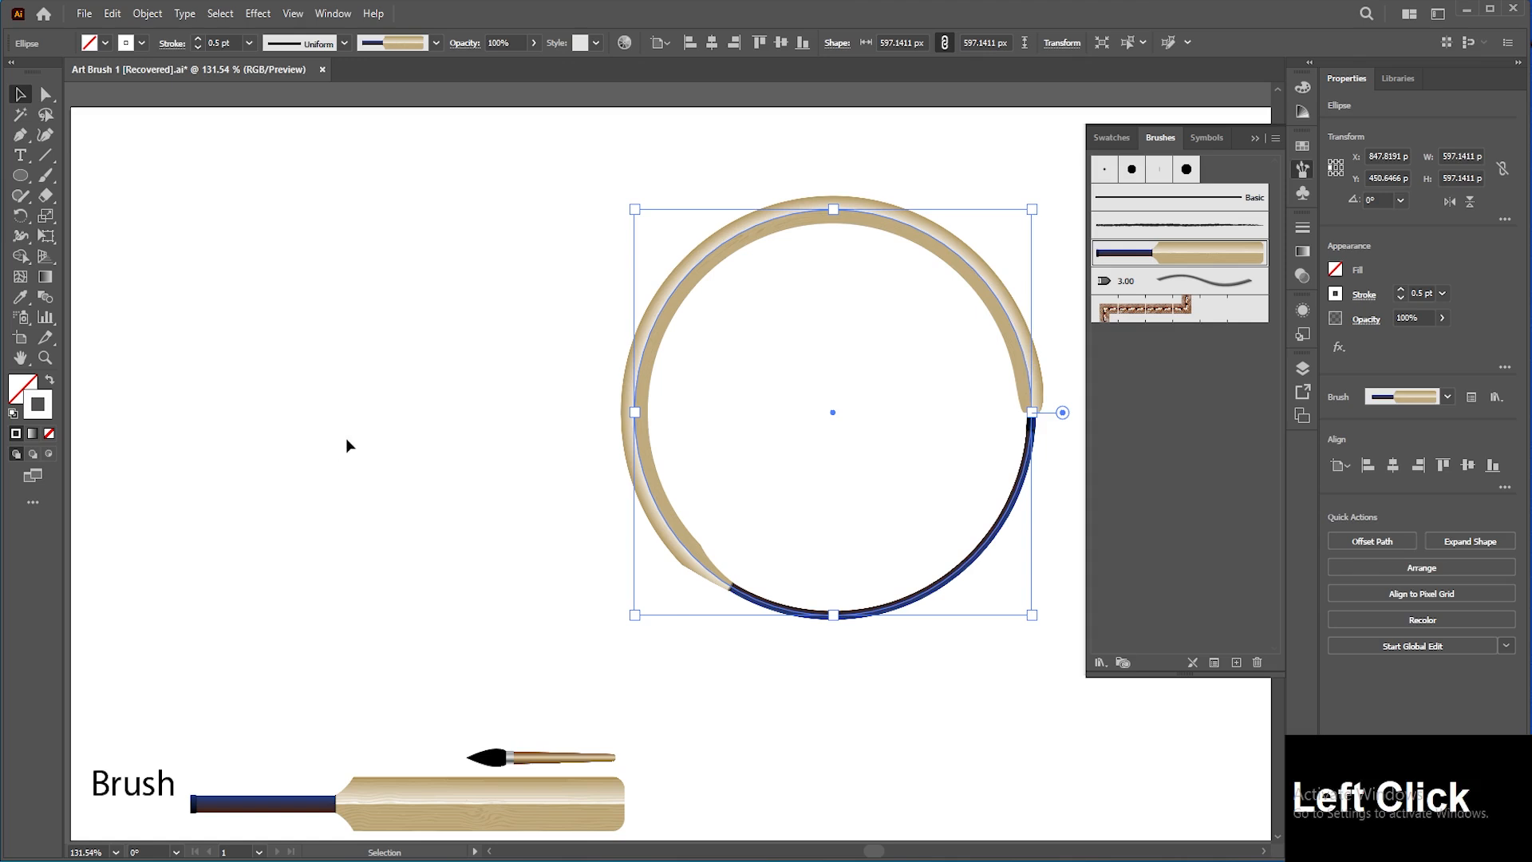
Step: Move the bat-stroked circle up and to the left on the artboard
{"action": "left_click_drag", "start_coordinate": [635, 379], "coordinate": [536, 315]}
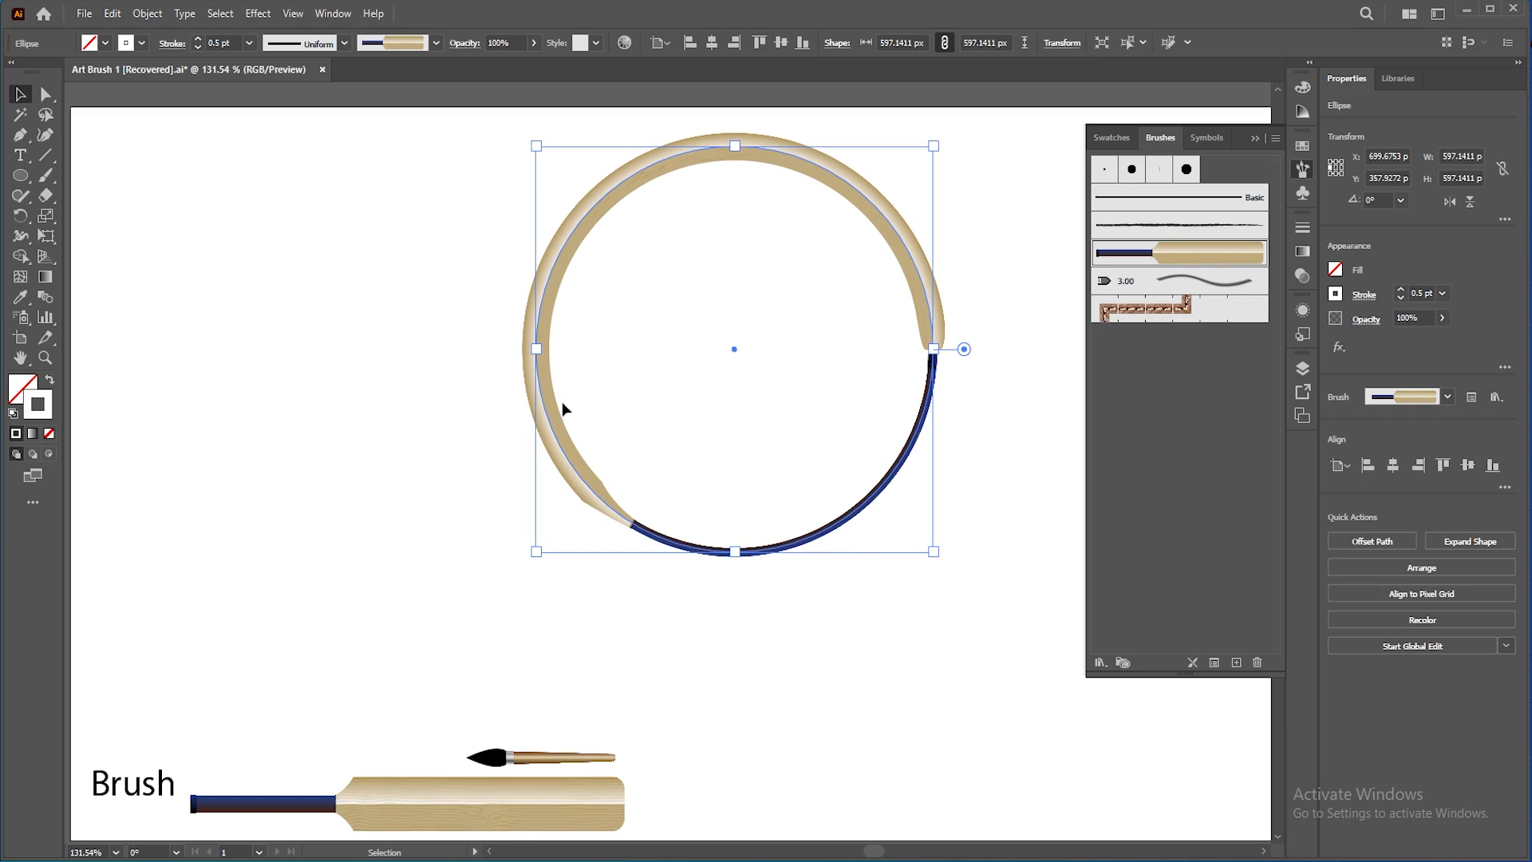
{"action": "left_click", "coordinate": [444, 381]}
Step: Draw a straight horizontal line with the Pen tool across the artboard below the circle
{"action": "left_click", "coordinate": [19, 135]}
{"action": "left_click", "coordinate": [241, 688]}
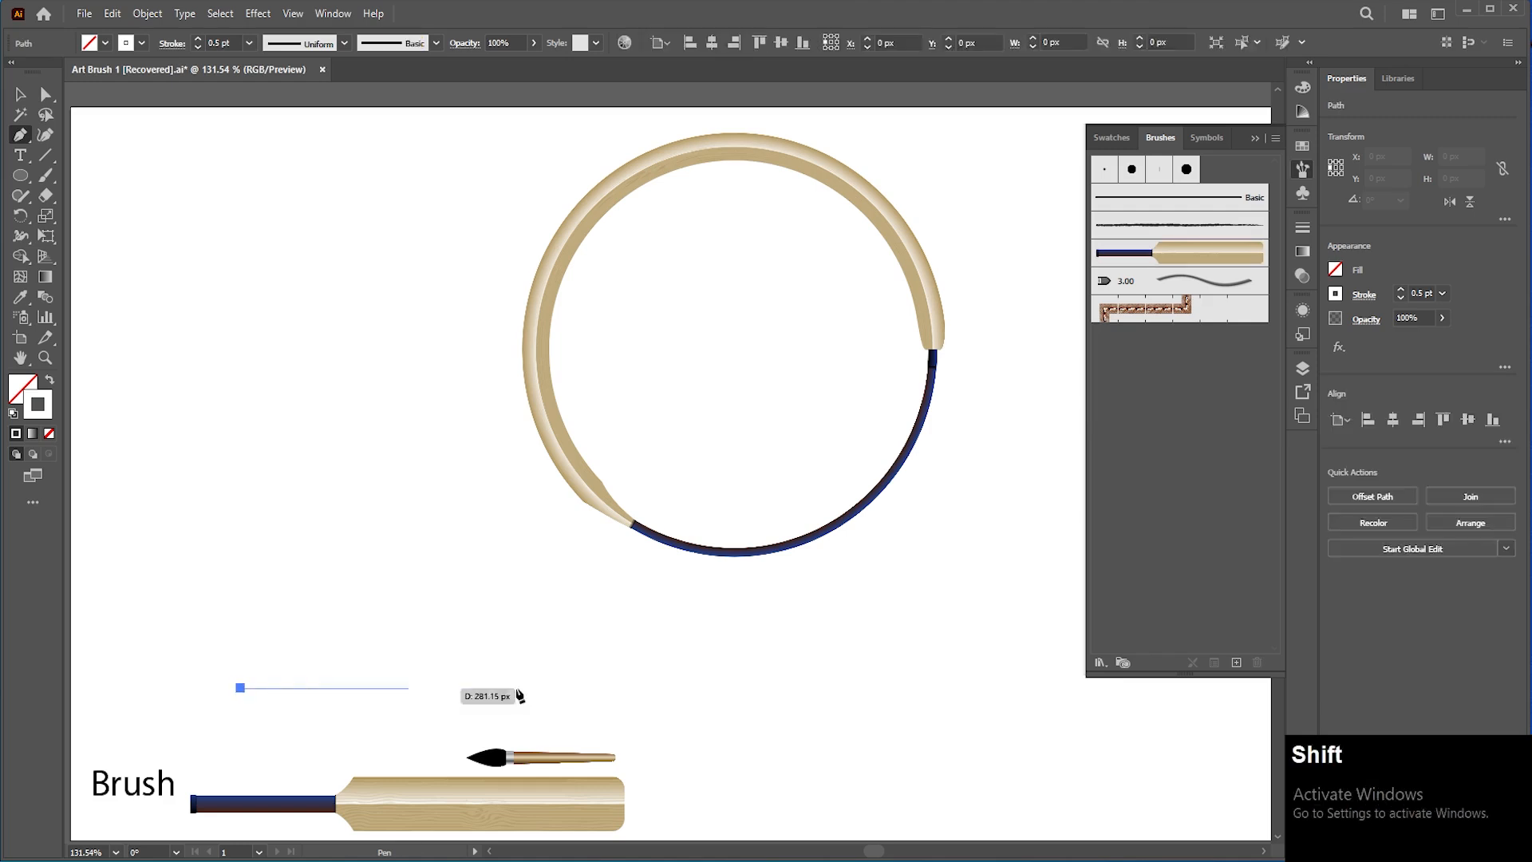
{"action": "left_click", "coordinate": [1027, 687], "text": "shift"}
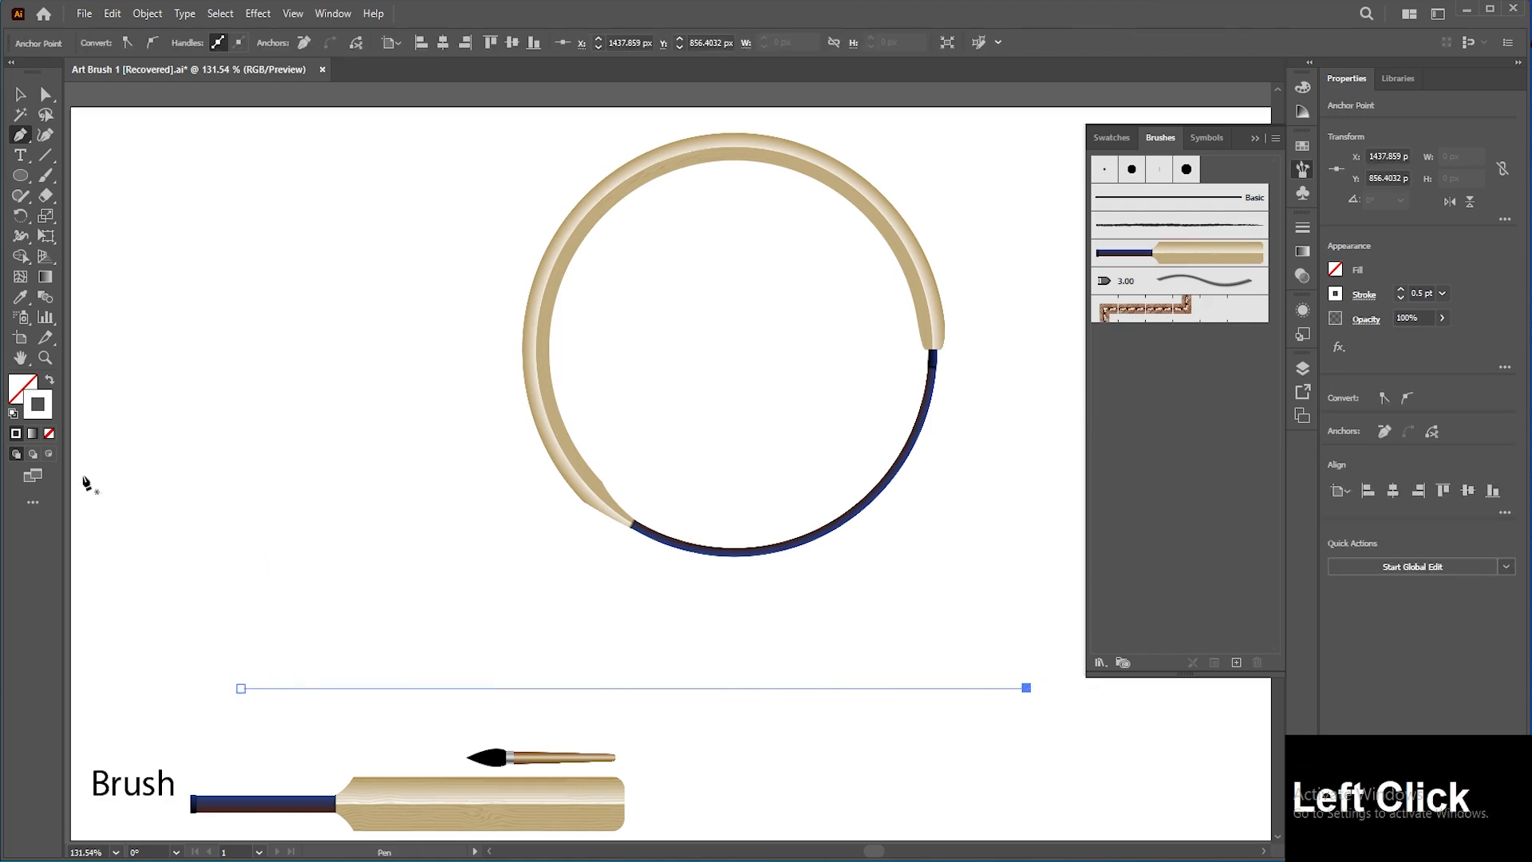
Step: Set the stroke color to black, 000000, and deselect everything
{"action": "left_click", "coordinate": [44, 416]}
{"action": "double_click", "coordinate": [45, 417]}
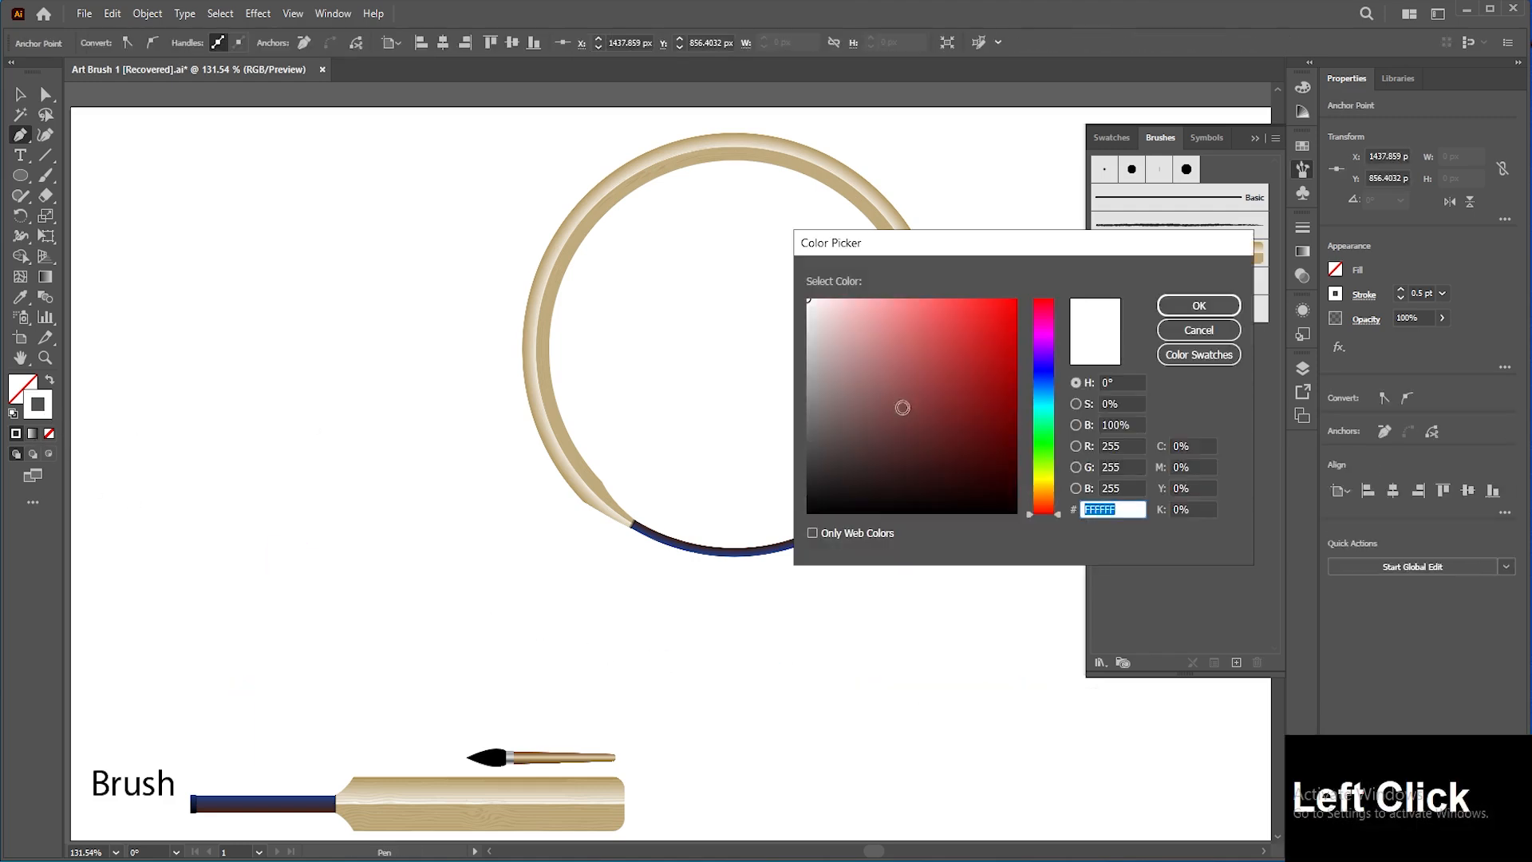
{"action": "type", "text": "000000"}
{"action": "left_click", "coordinate": [1198, 305]}
{"action": "key", "text": "v"}
{"action": "left_click", "coordinate": [710, 662]}
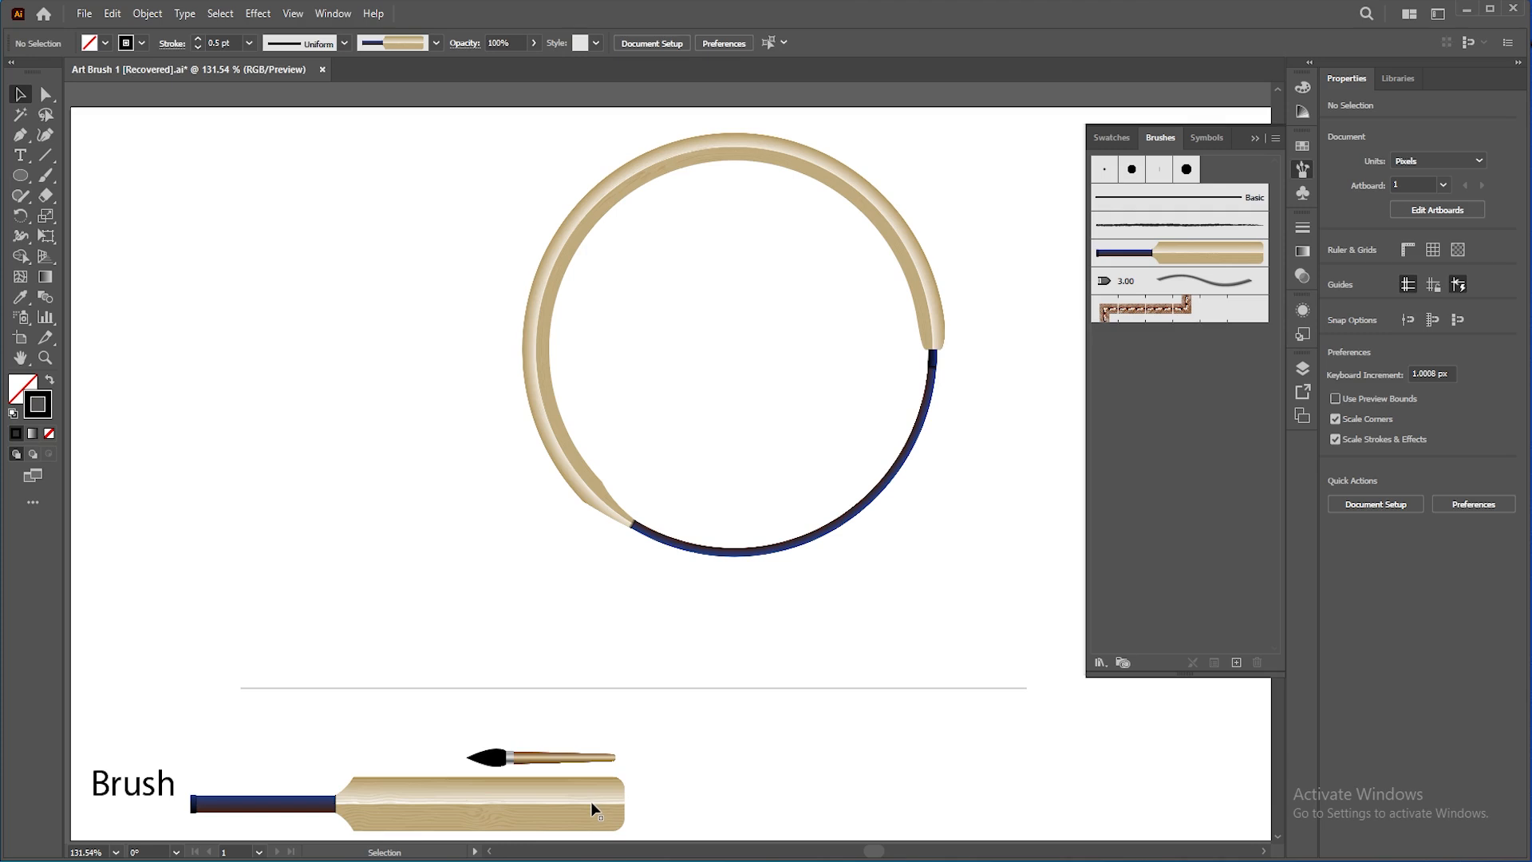
Step: Apply the Bat brush to the horizontal line and delete the line
{"action": "left_click_drag", "start_coordinate": [686, 648], "coordinate": [727, 720]}
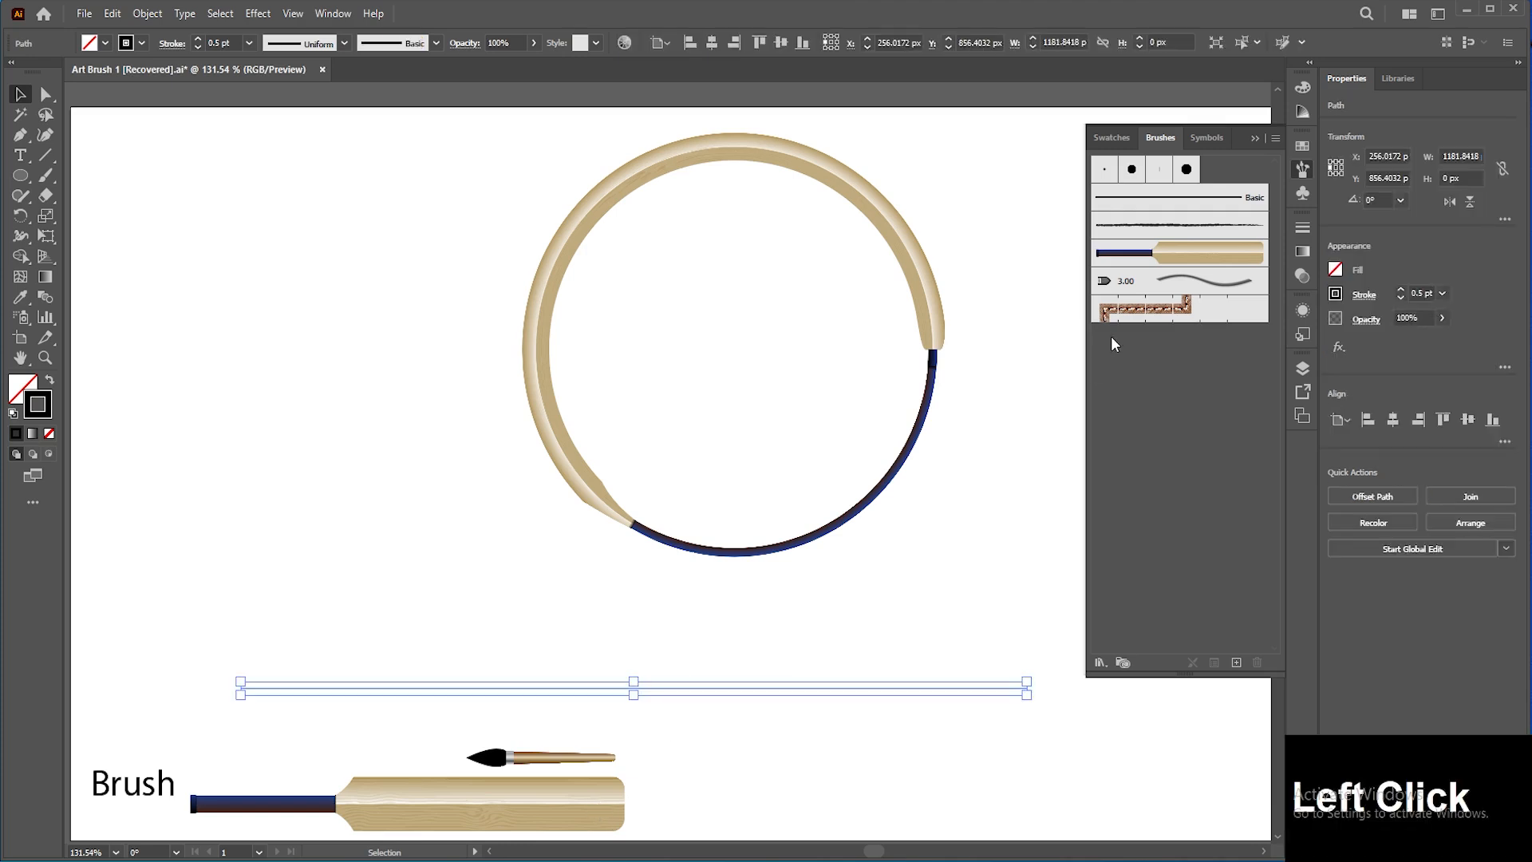
{"action": "left_click", "coordinate": [1154, 257]}
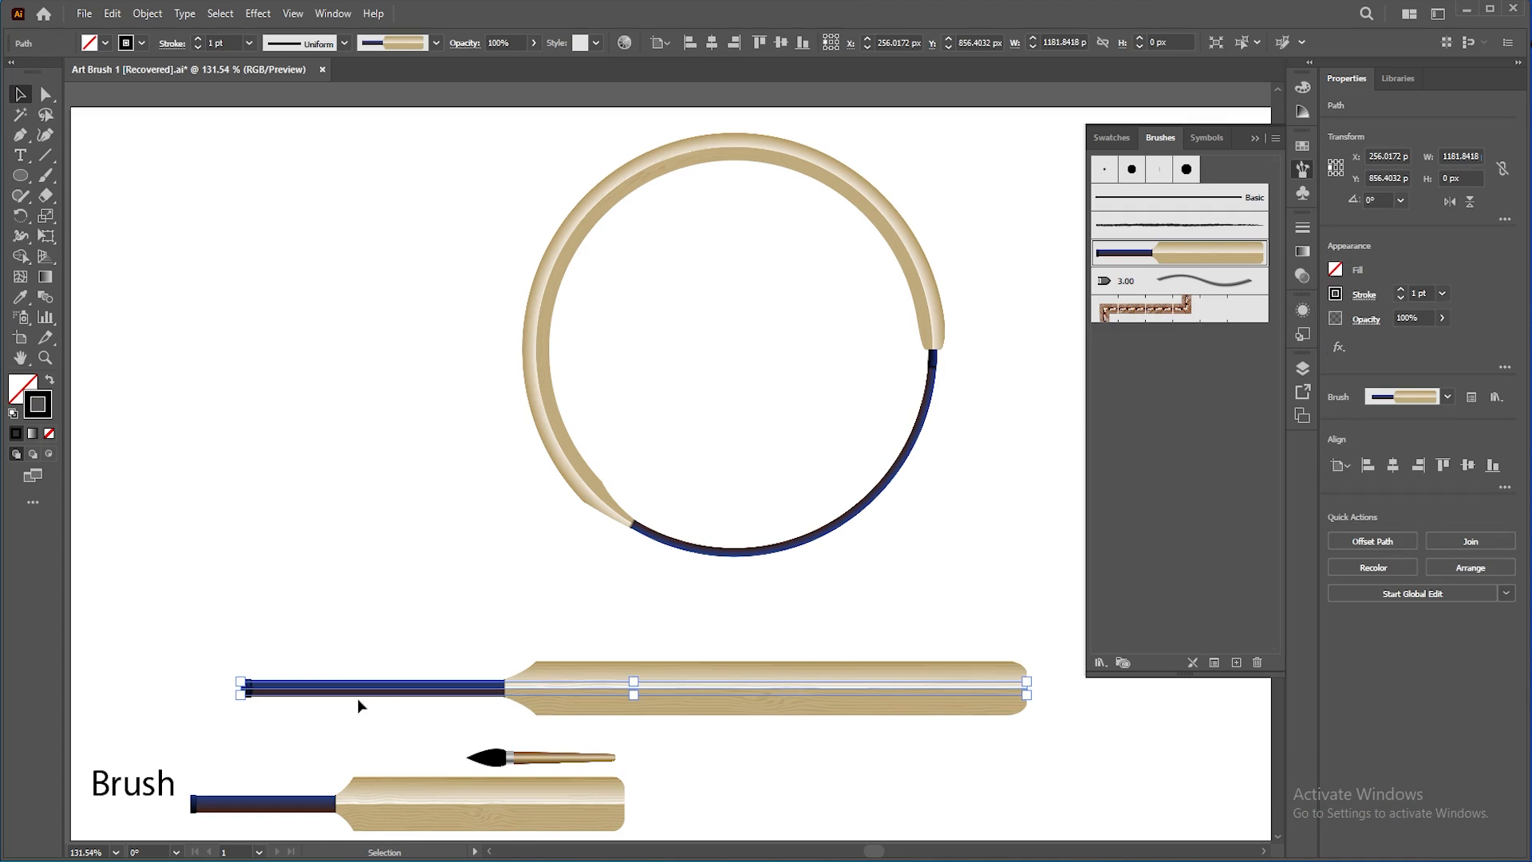
{"action": "left_click_drag", "start_coordinate": [892, 638], "coordinate": [840, 730]}
{"action": "key", "text": "Delete"}
Step: Set the Bat brush to Stretch Between Guides and apply the change to existing strokes
{"action": "left_click_drag", "start_coordinate": [589, 485], "coordinate": [677, 513]}
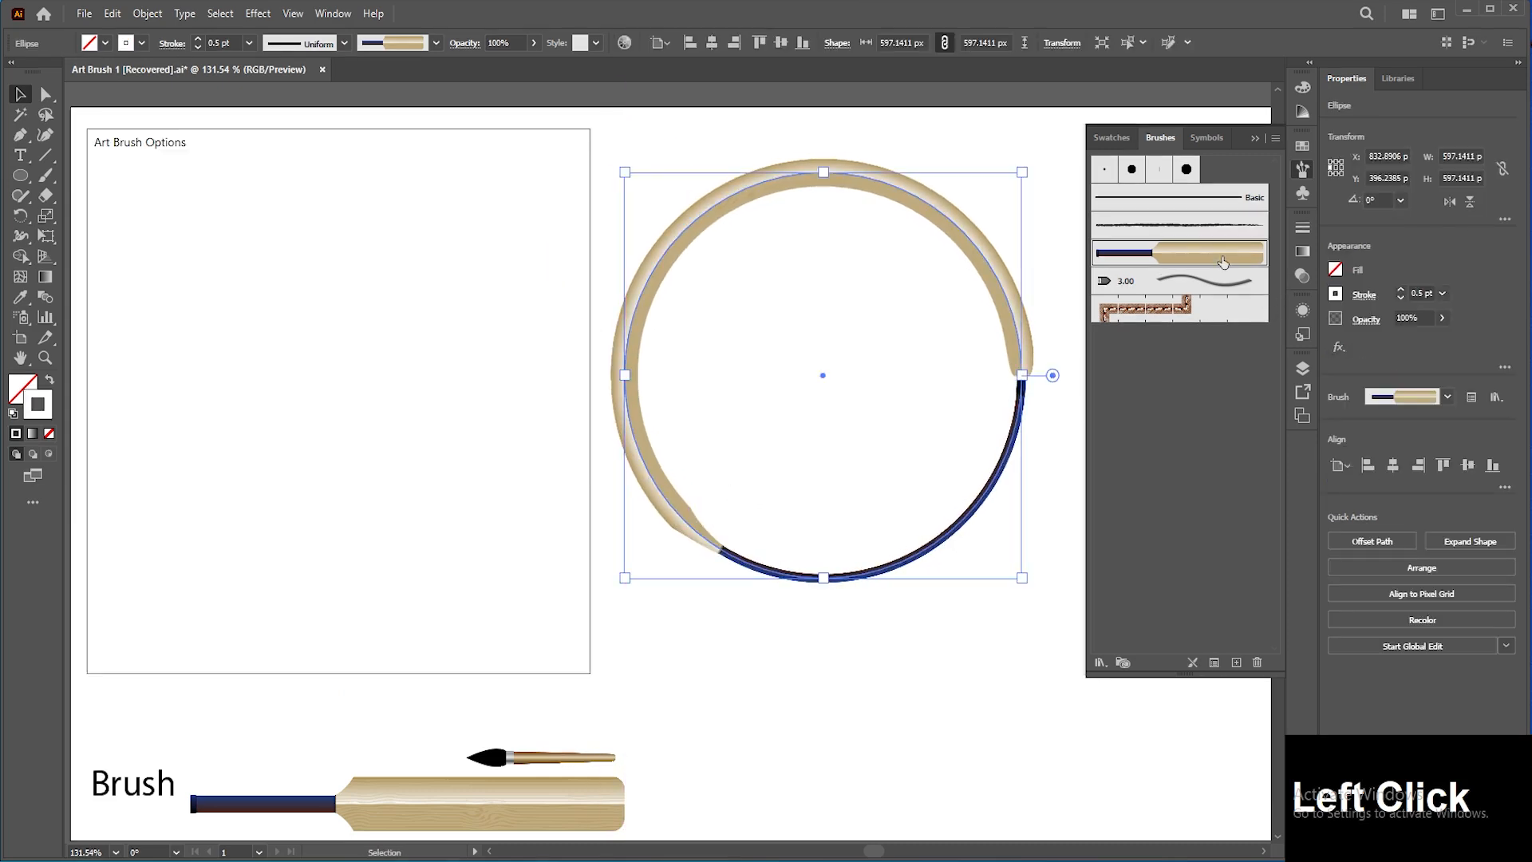
{"action": "double_click", "coordinate": [1223, 261]}
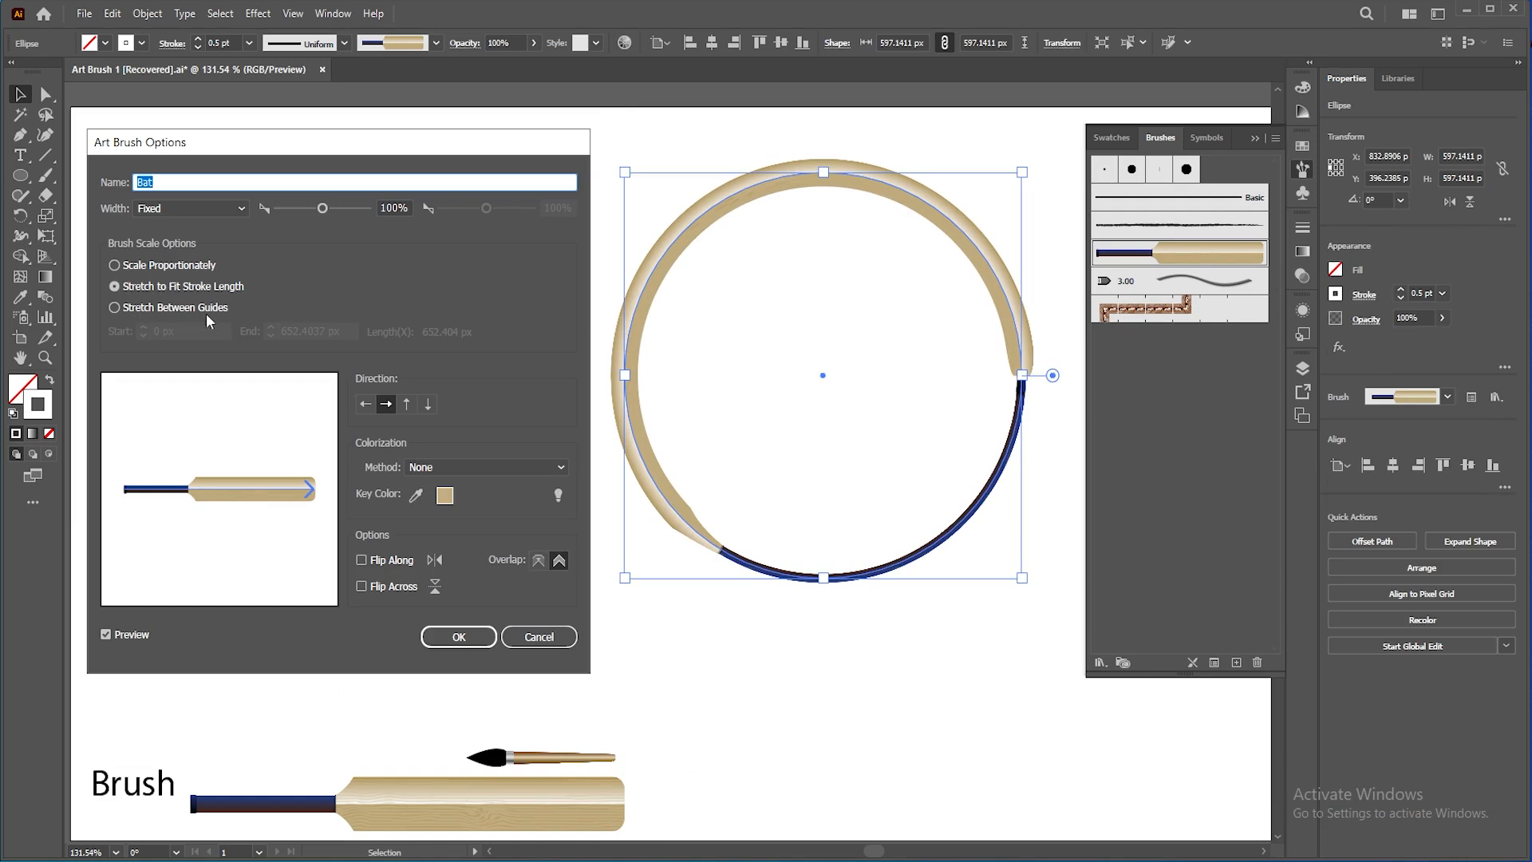
{"action": "left_click", "coordinate": [175, 308]}
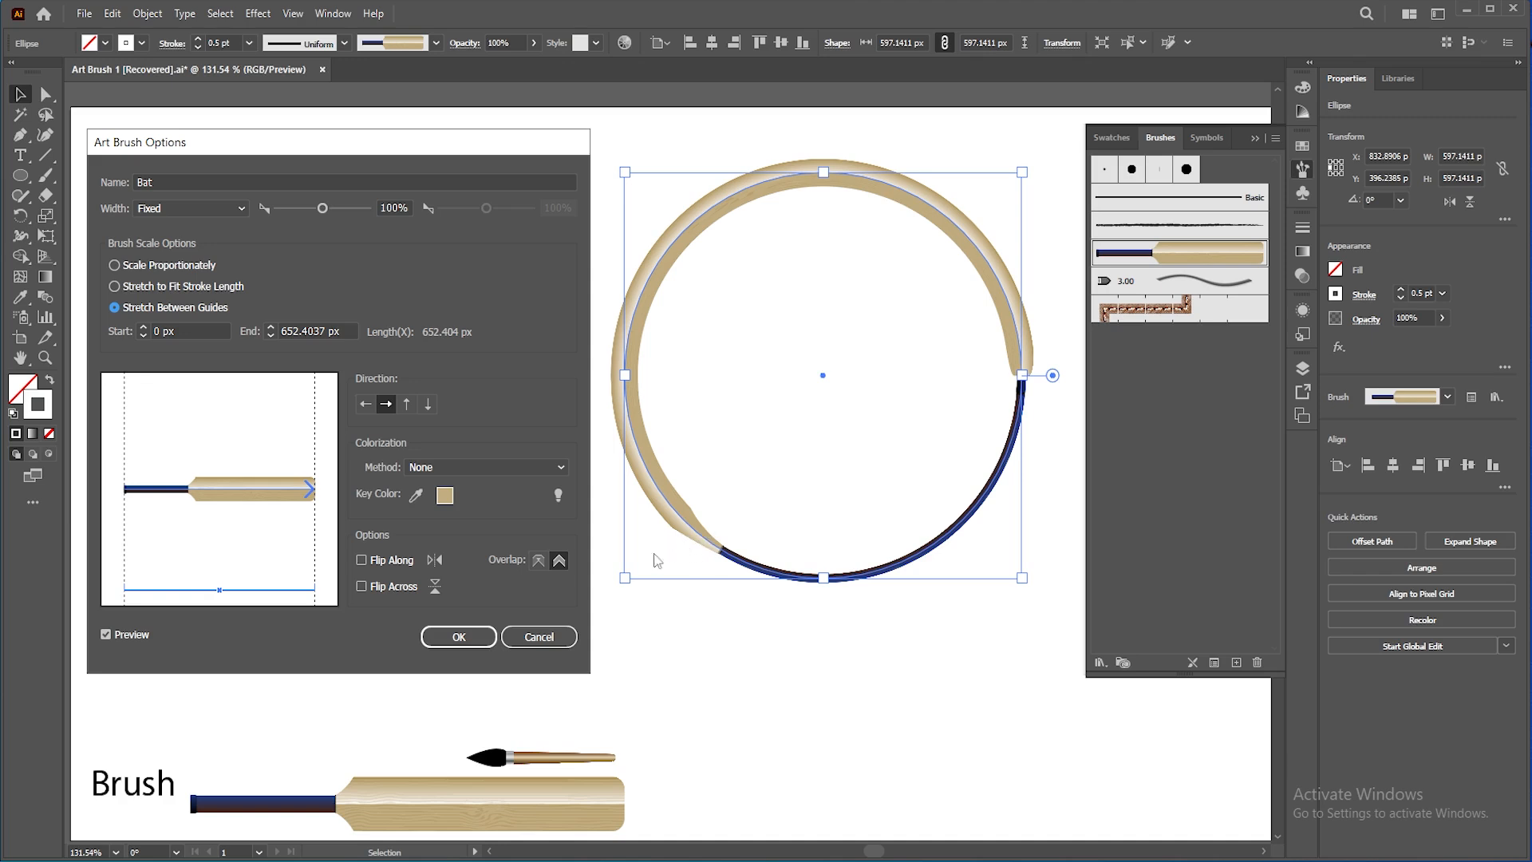
{"action": "left_click", "coordinate": [469, 638]}
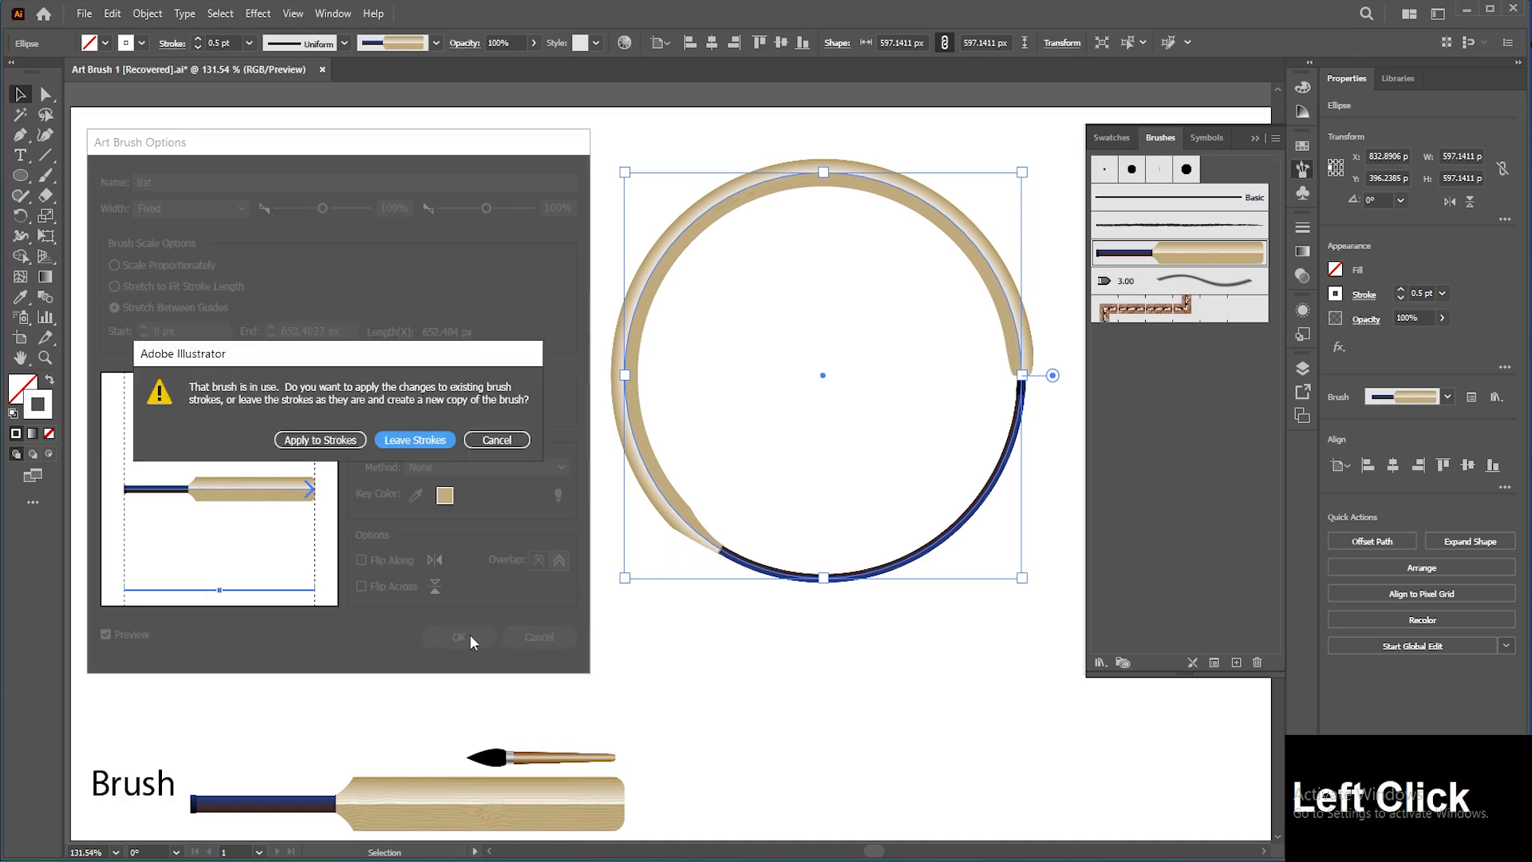
{"action": "left_click", "coordinate": [345, 441]}
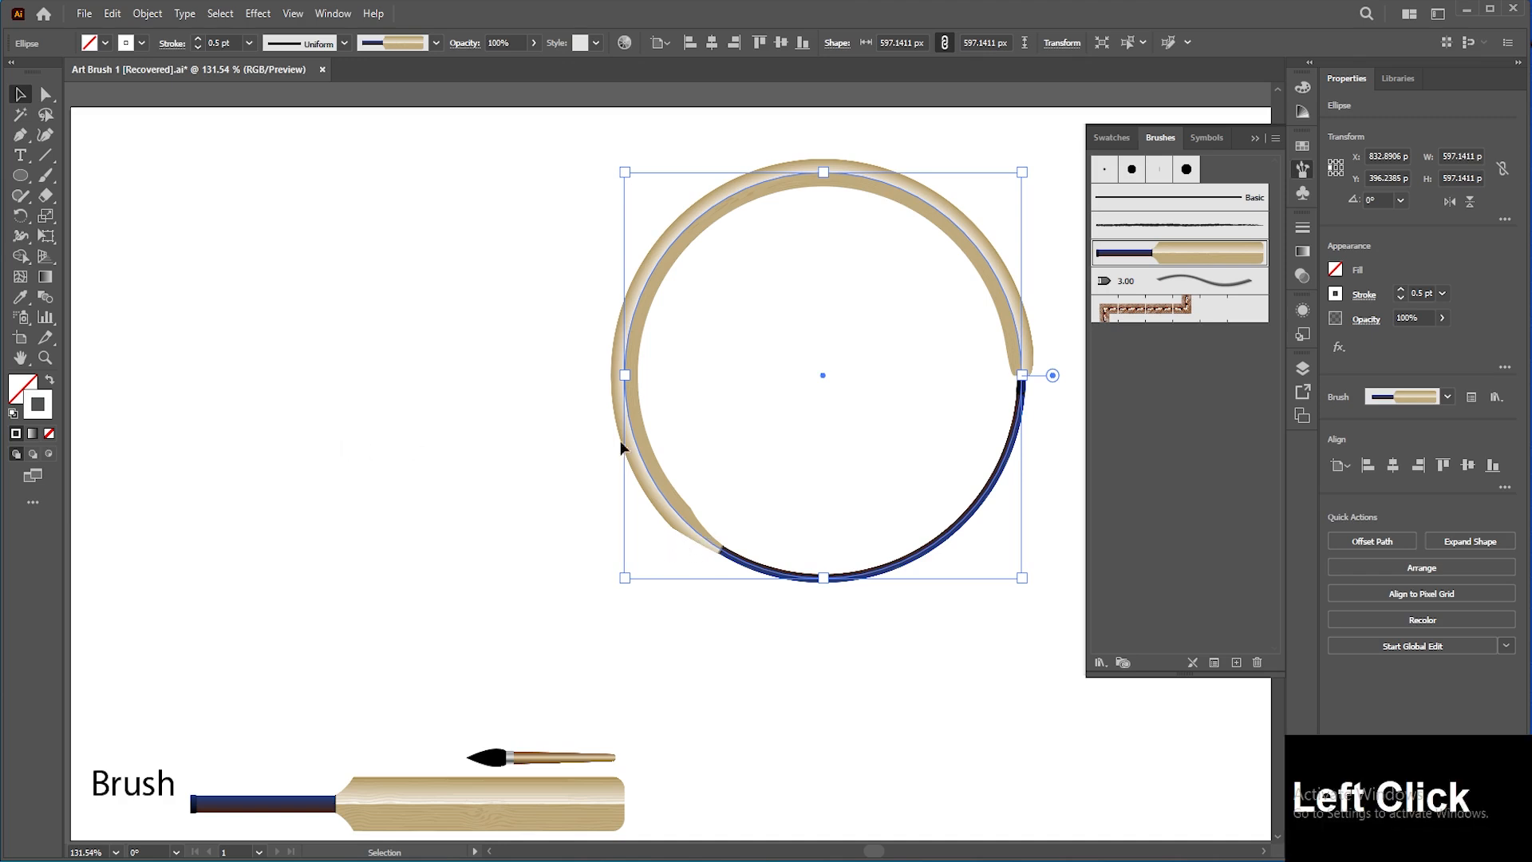
Step: Increase the circle's stroke weight to 2 pt
{"action": "left_click", "coordinate": [1401, 290]}
{"action": "left_click", "coordinate": [1399, 290]}
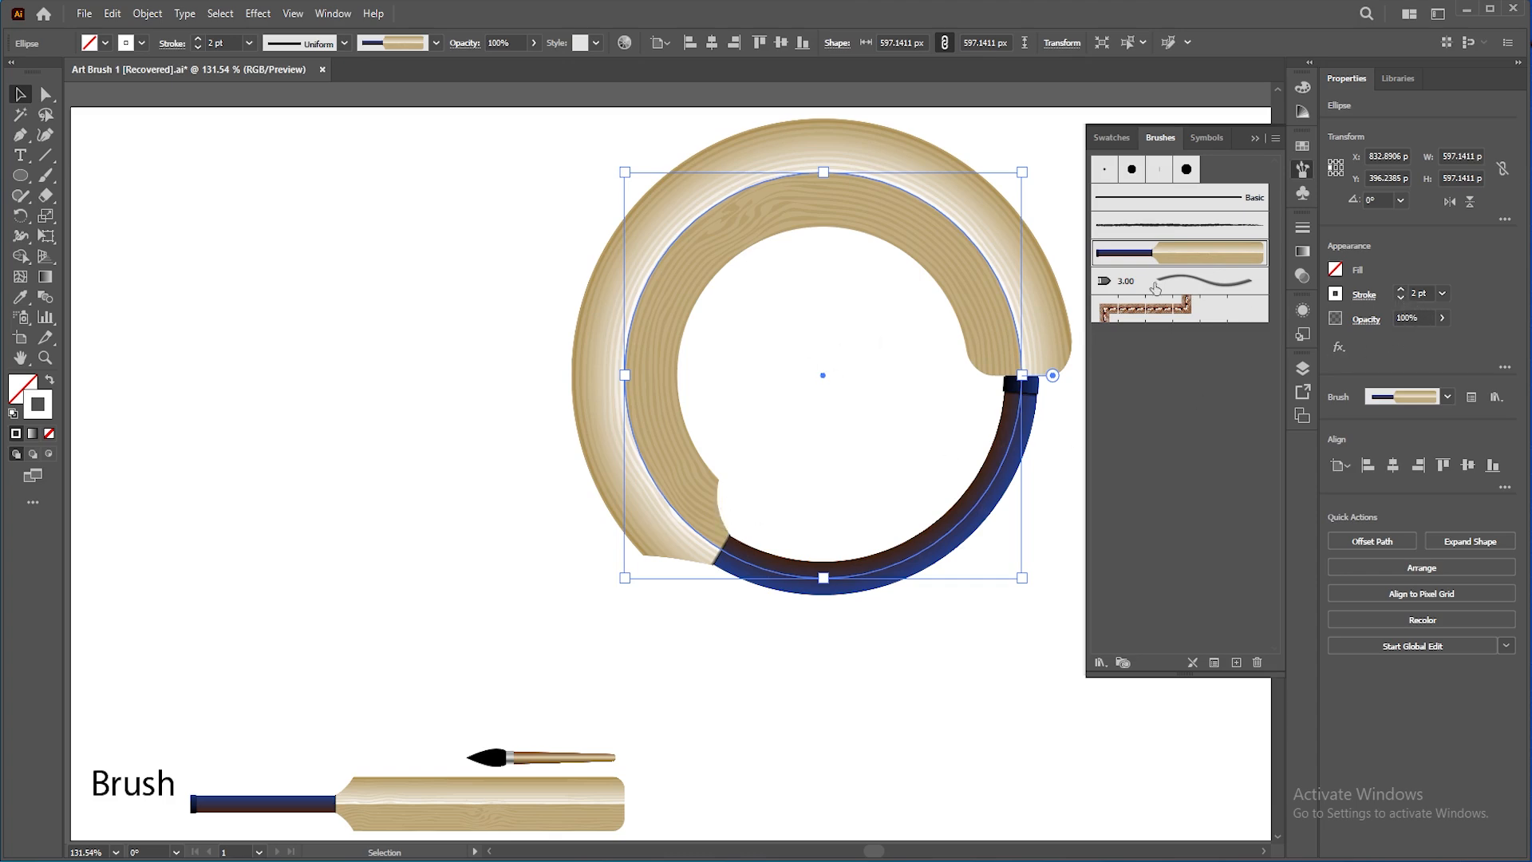
Step: Set the Bat brush's guides to a Start of 260 px and an End of 620 px
{"action": "left_click", "coordinate": [1213, 260]}
{"action": "double_click", "coordinate": [1213, 260]}
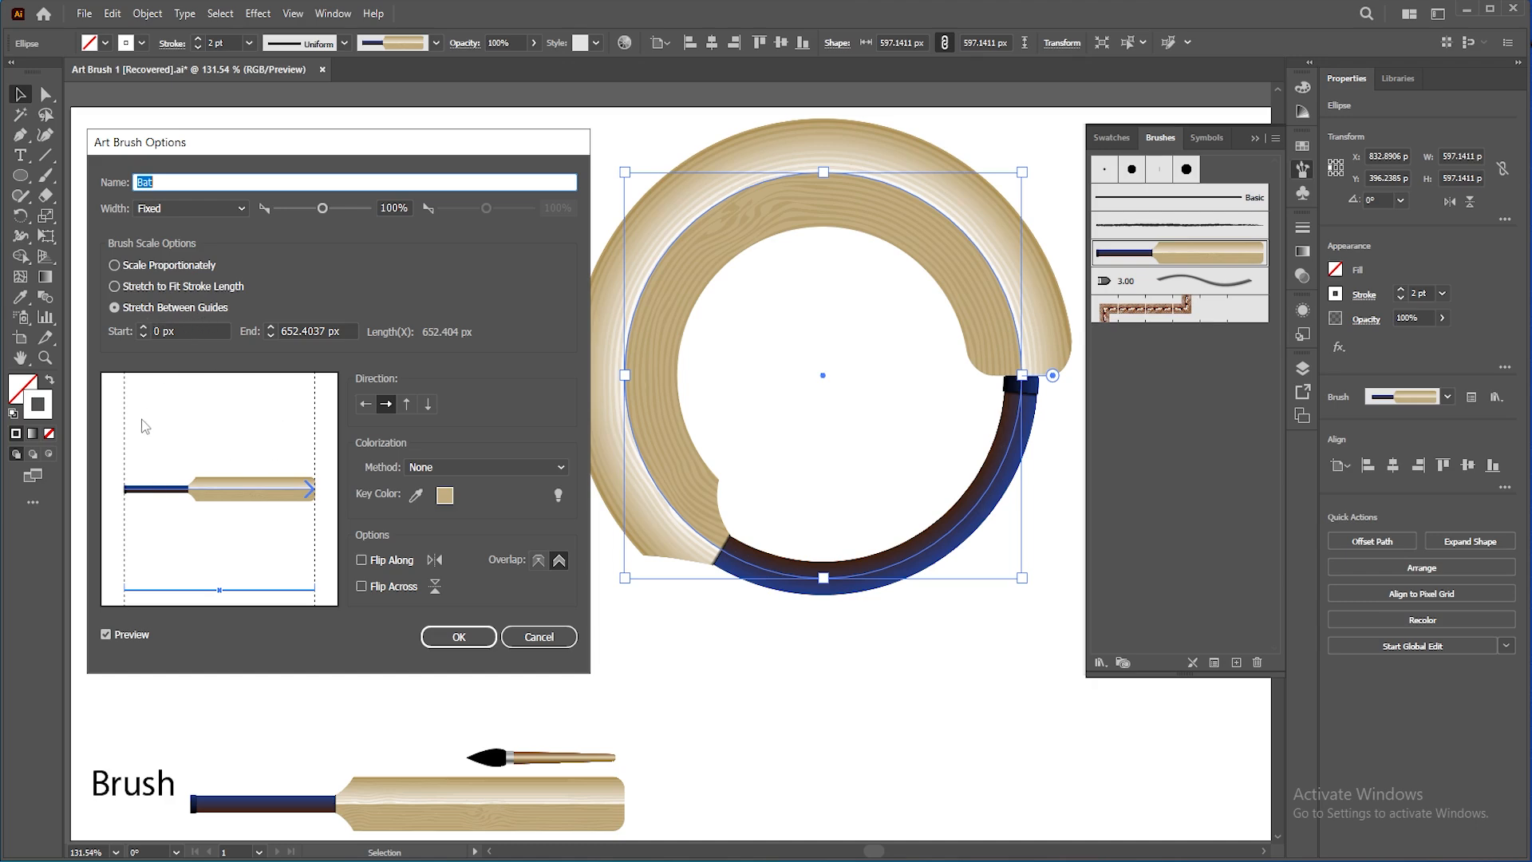
{"action": "left_click_drag", "start_coordinate": [127, 454], "coordinate": [202, 454]}
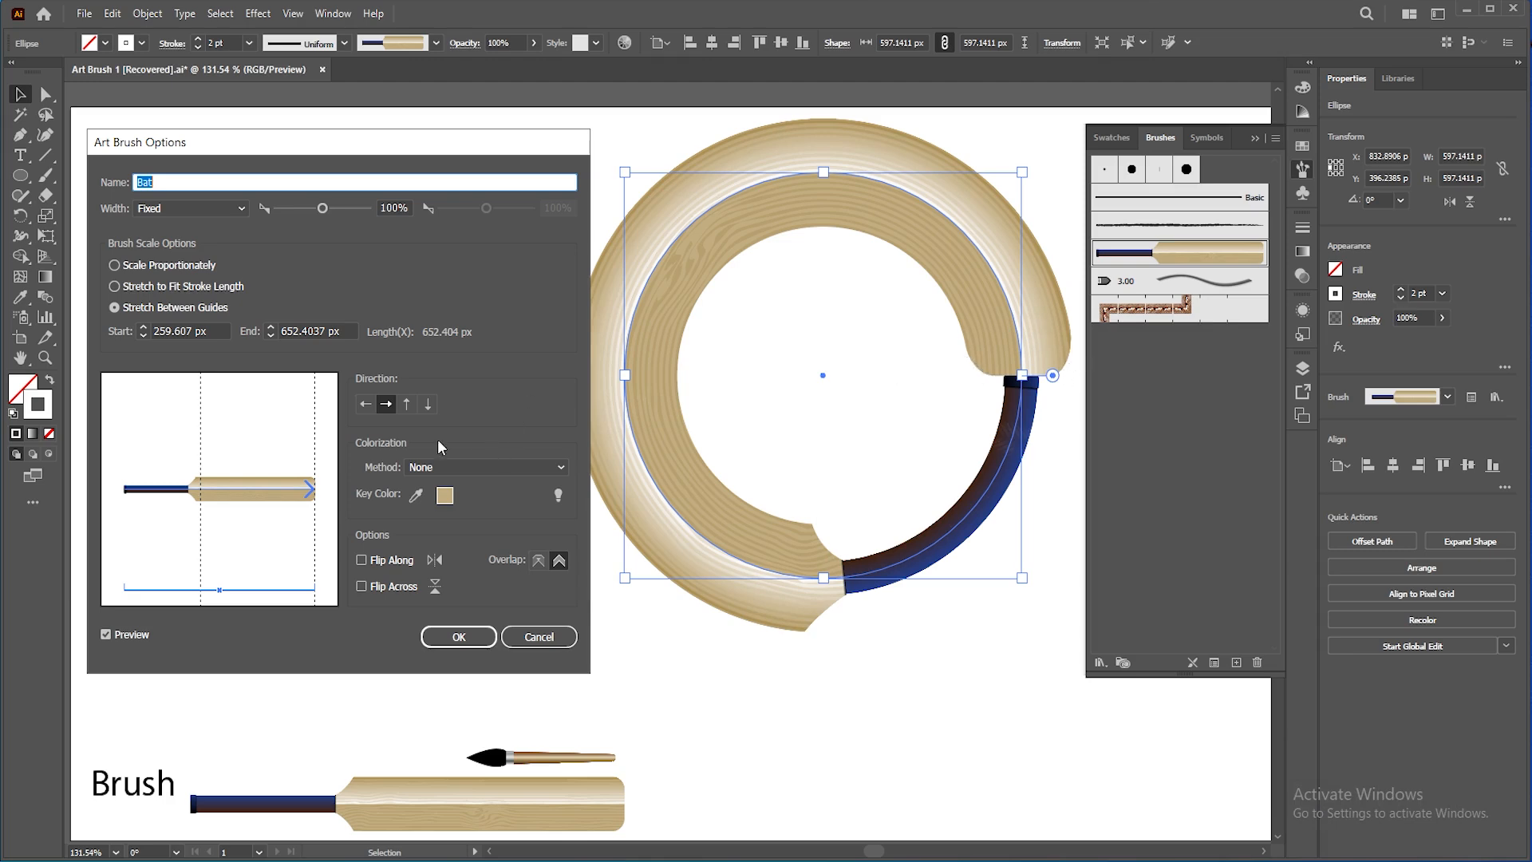
{"action": "left_click_drag", "start_coordinate": [317, 463], "coordinate": [311, 465]}
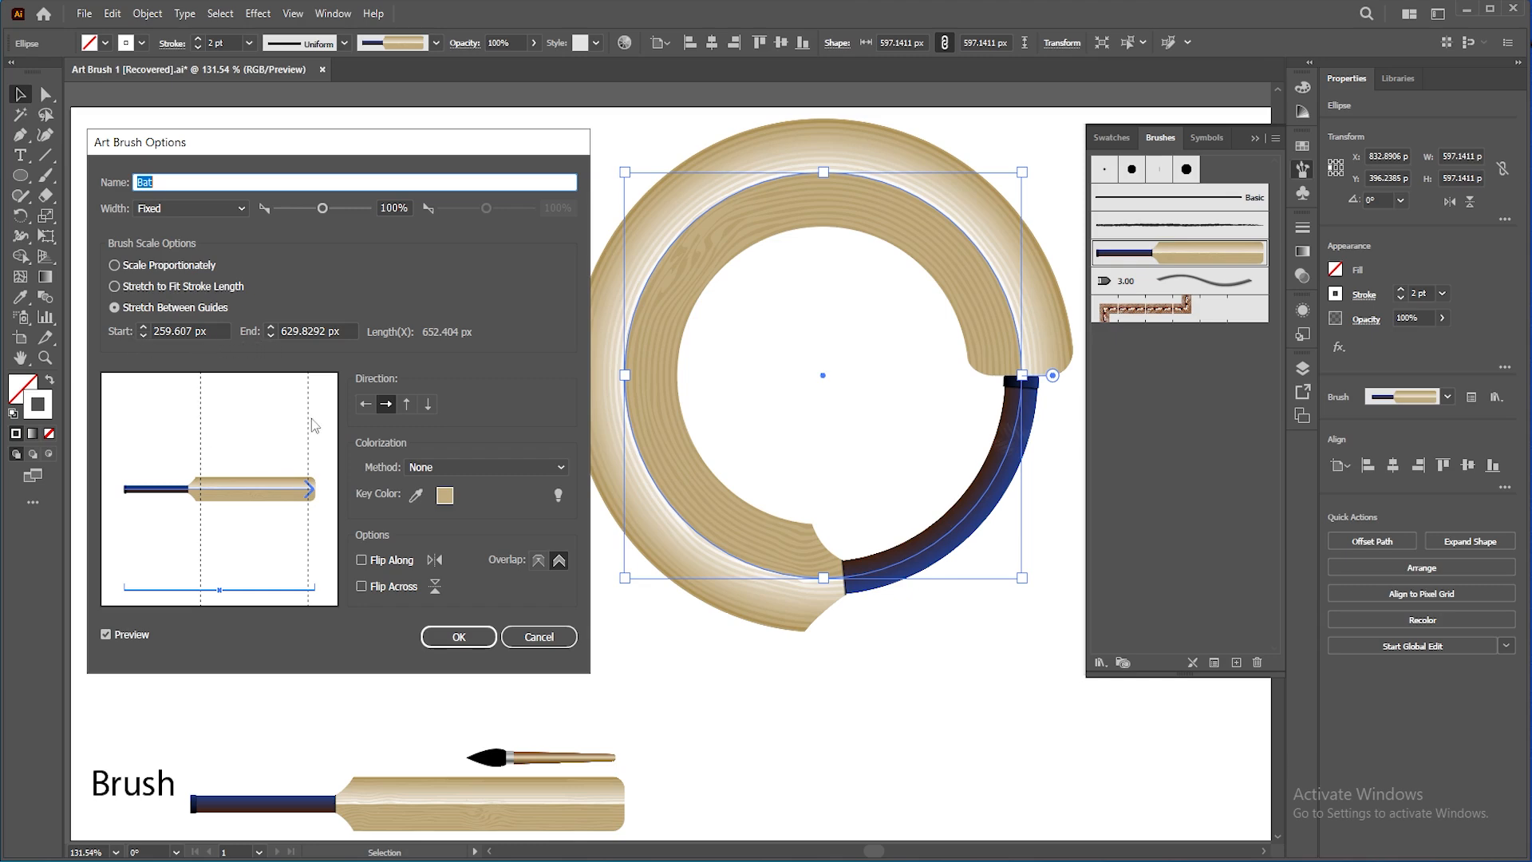
{"action": "left_click_drag", "start_coordinate": [311, 430], "coordinate": [310, 447]}
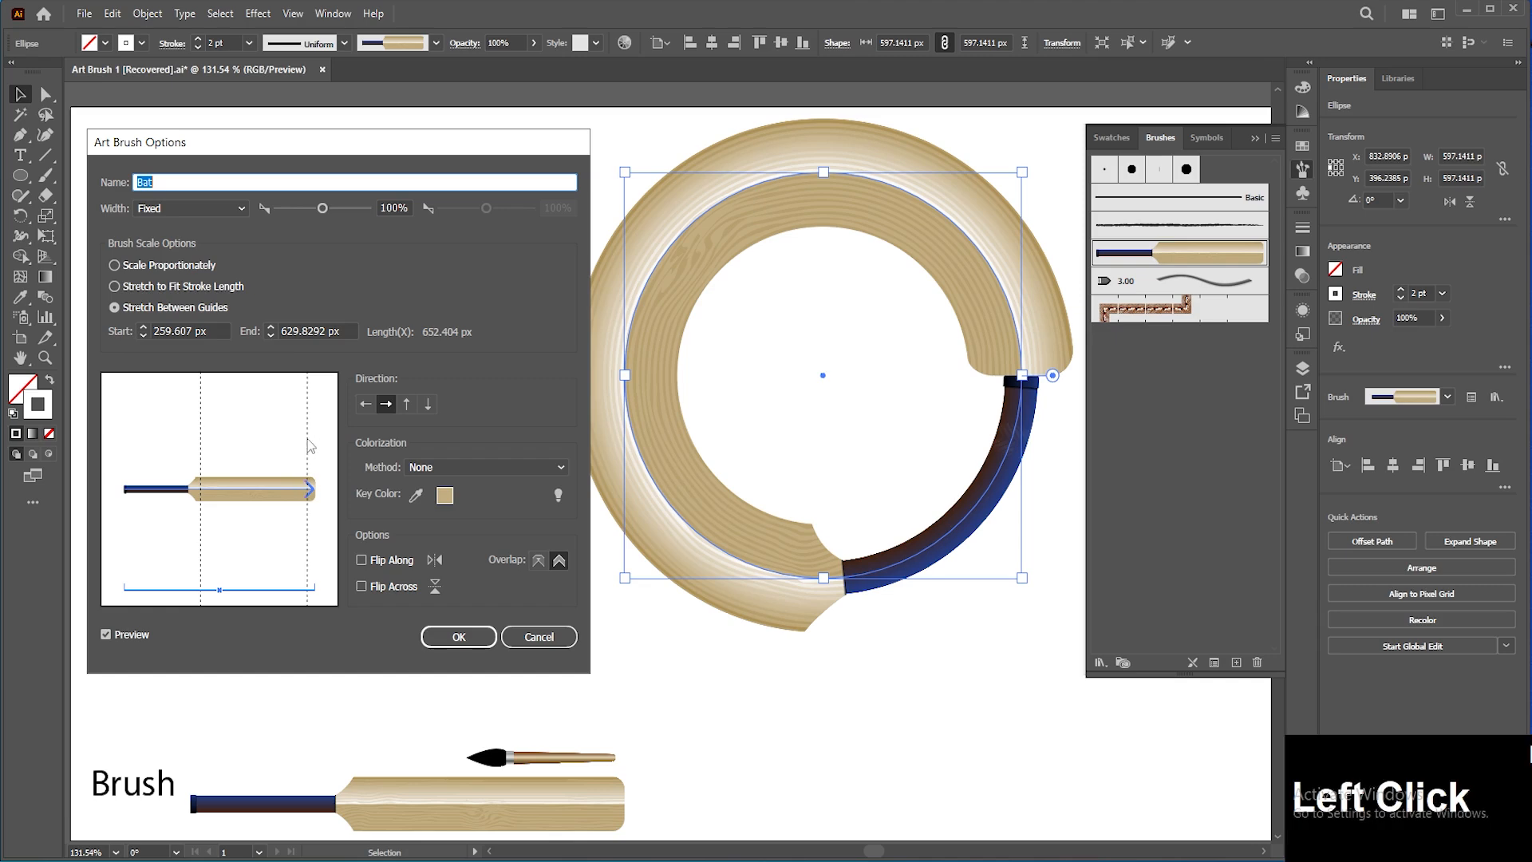
{"action": "left_click", "coordinate": [143, 328]}
{"action": "left_click", "coordinate": [143, 328]}
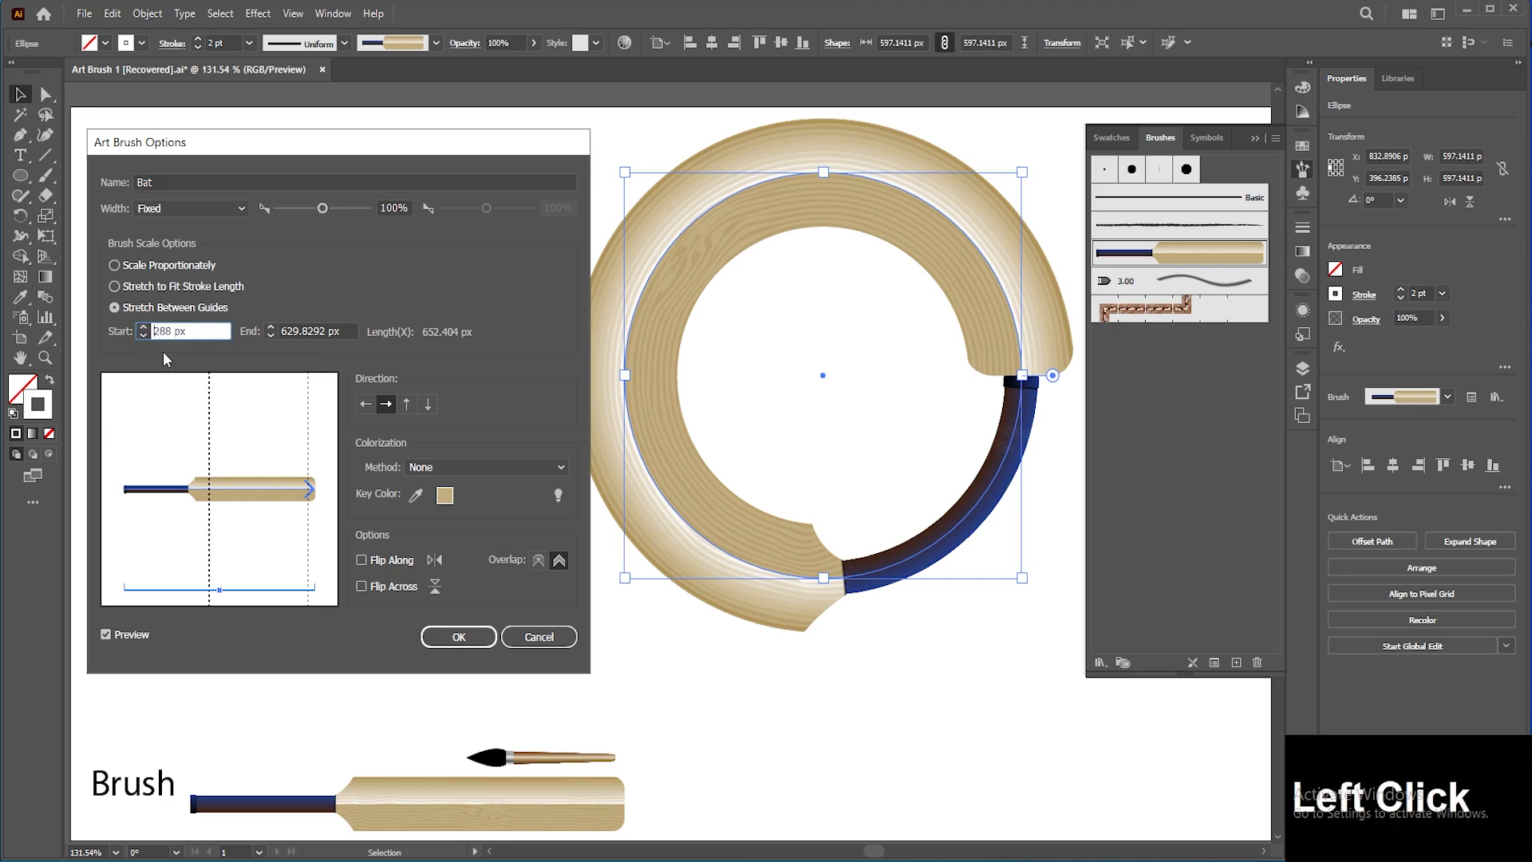
{"action": "left_click", "coordinate": [145, 336]}
{"action": "left_click", "coordinate": [144, 336]}
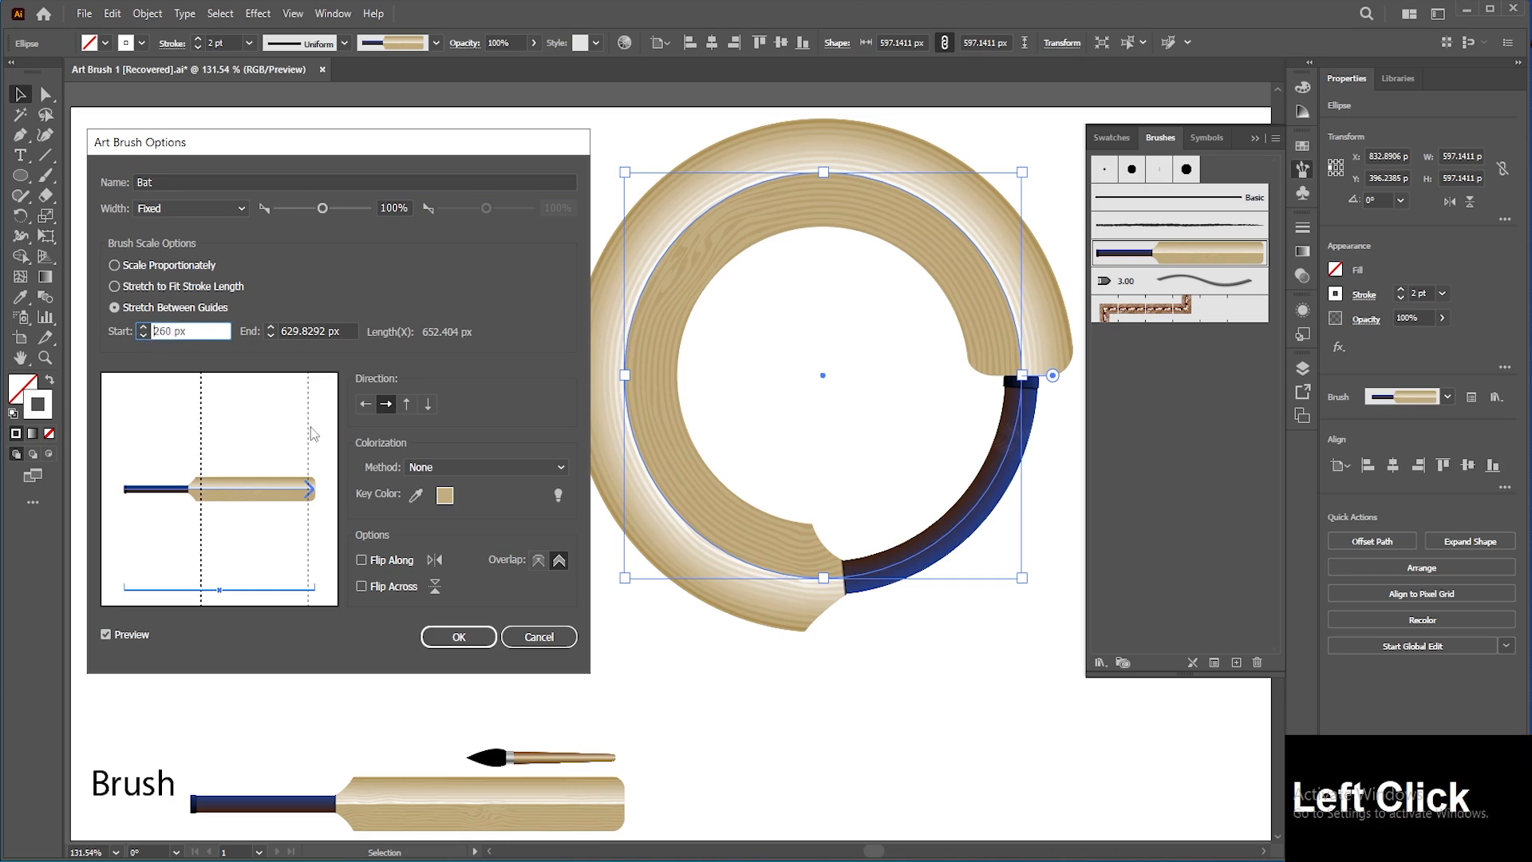
{"action": "left_click", "coordinate": [271, 327]}
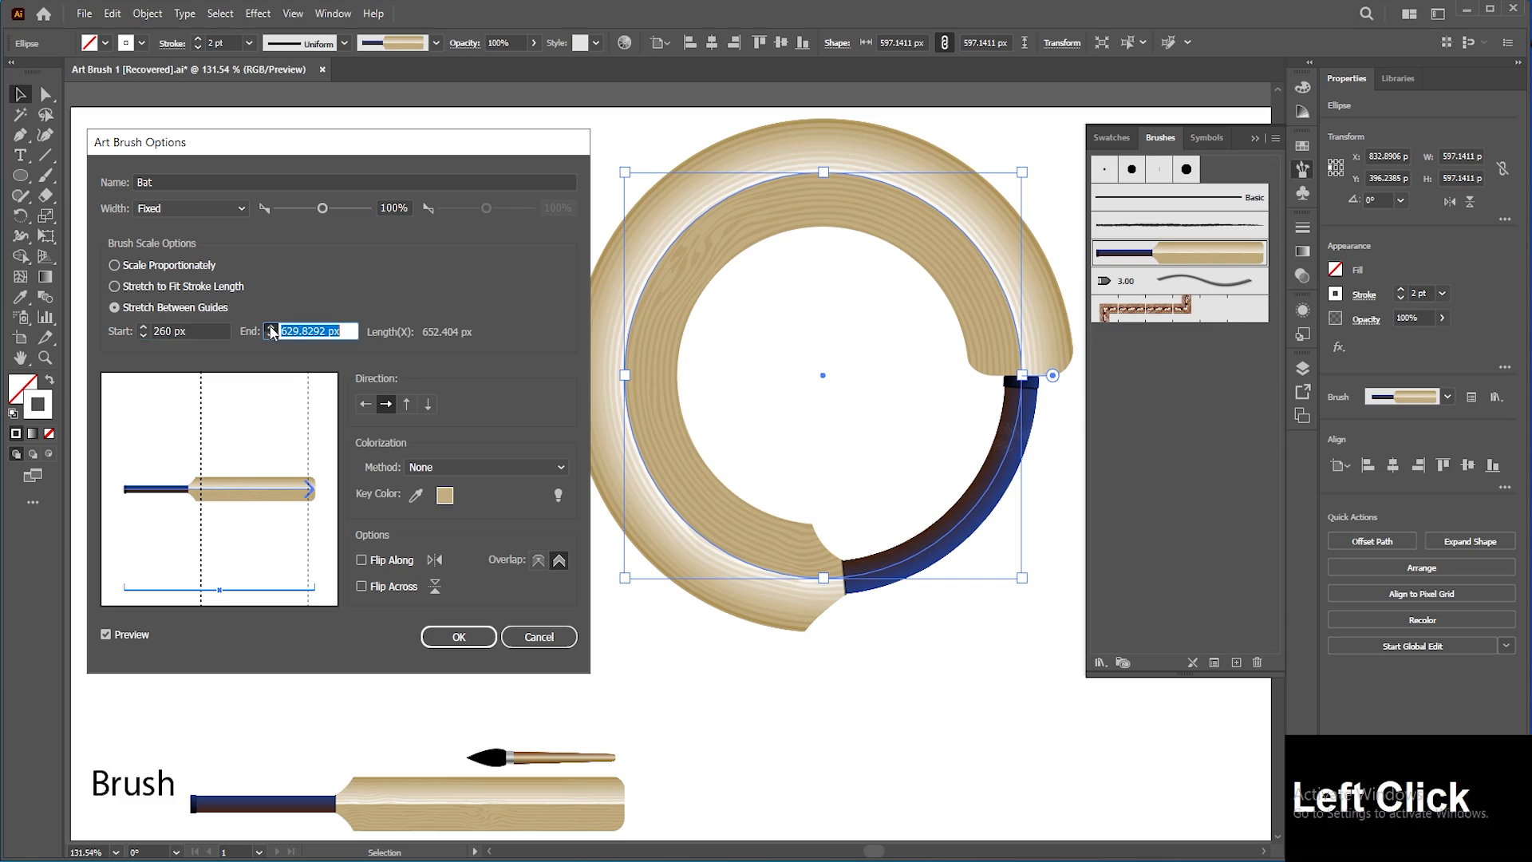
{"action": "left_click", "coordinate": [271, 336]}
{"action": "left_click", "coordinate": [271, 336]}
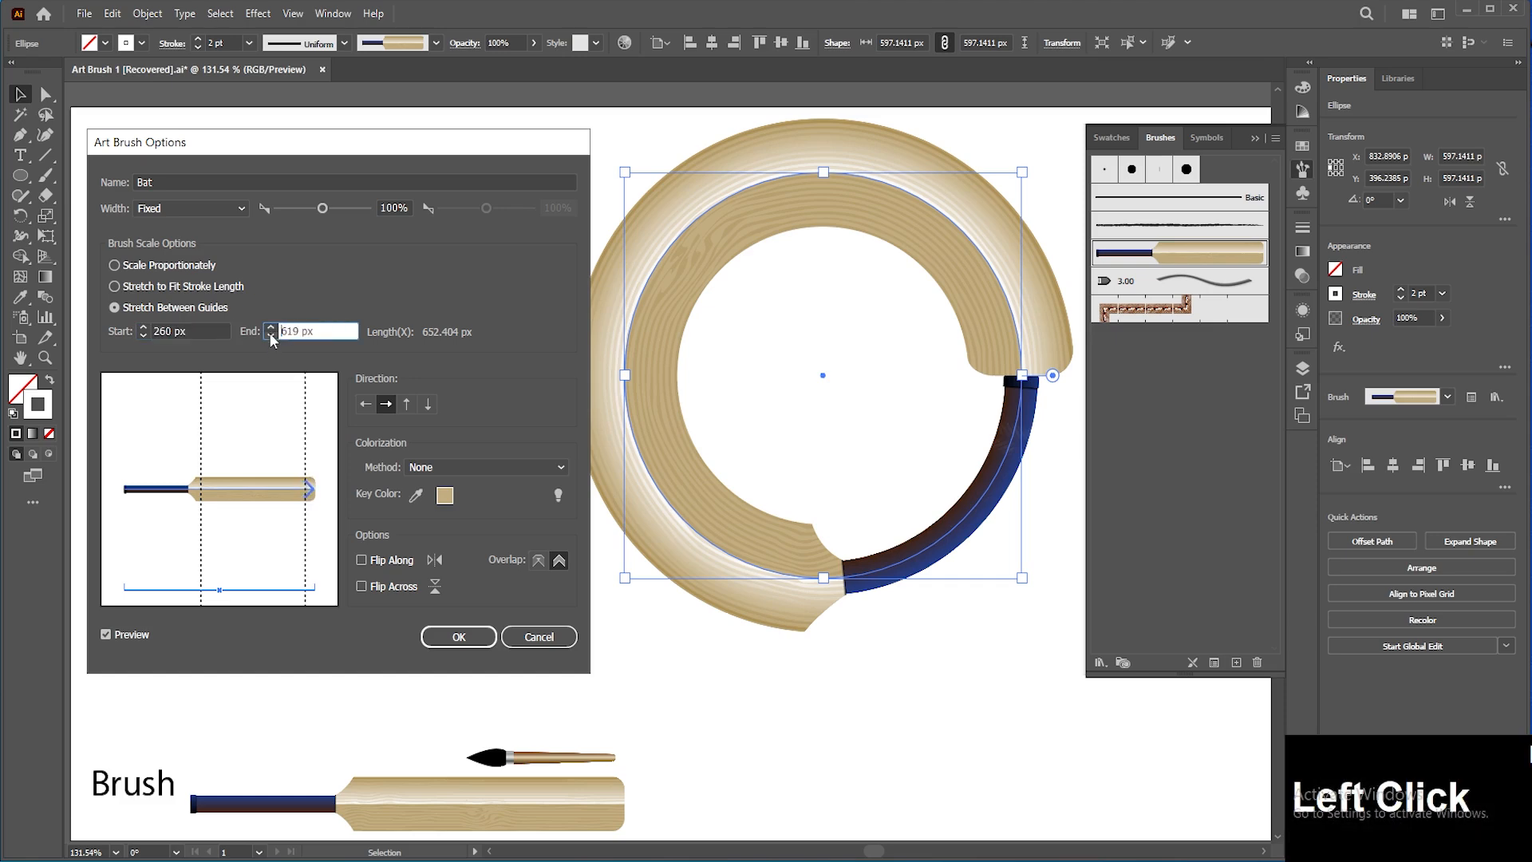
{"action": "left_click", "coordinate": [271, 327]}
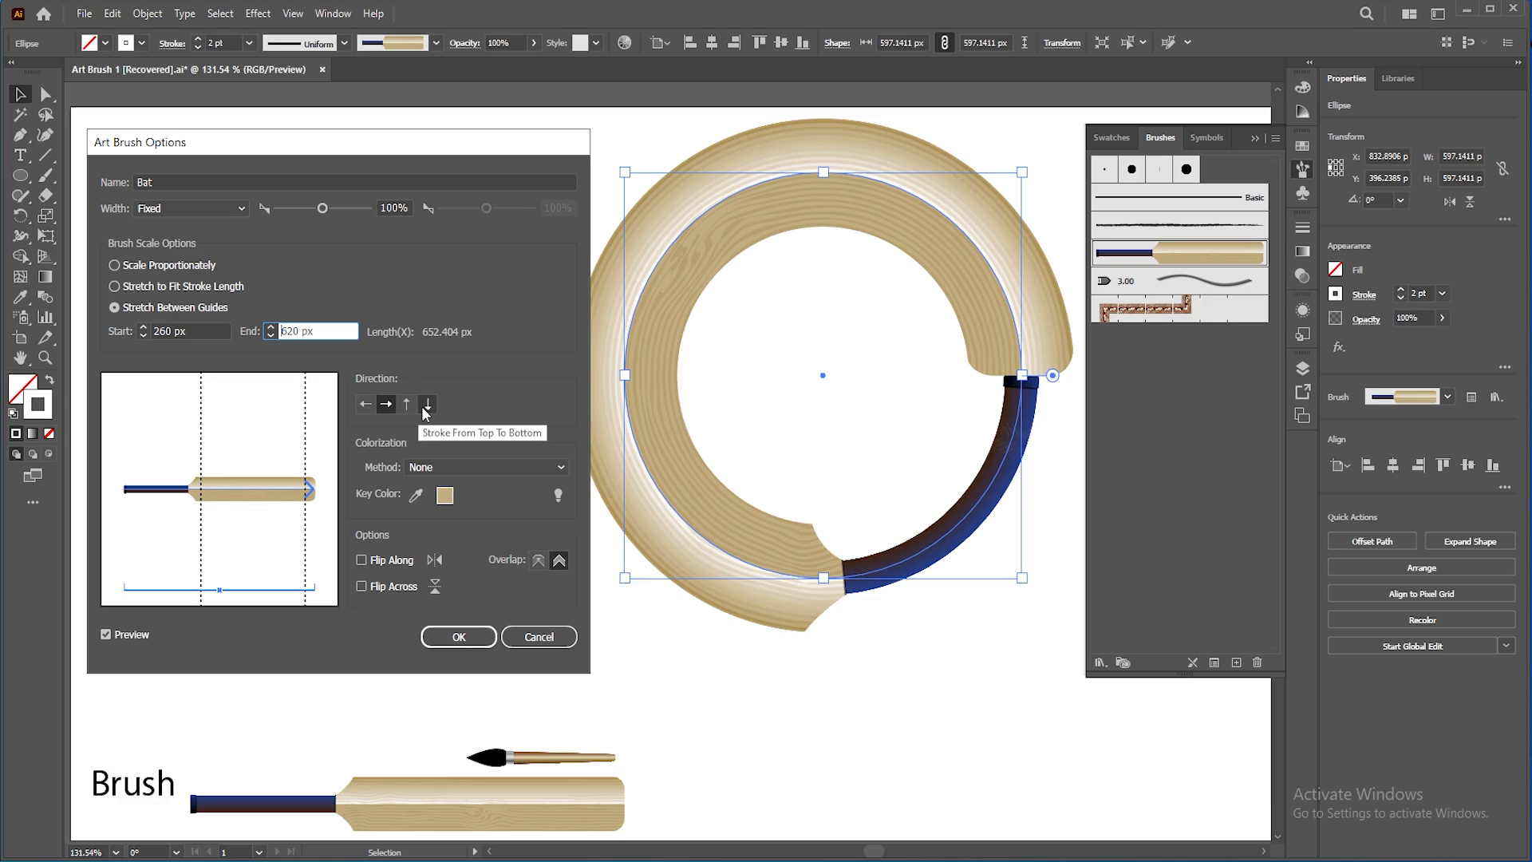
Step: Set the Bat brush direction to Stroke From Right To Left and apply it to existing strokes
{"action": "left_click", "coordinate": [366, 403]}
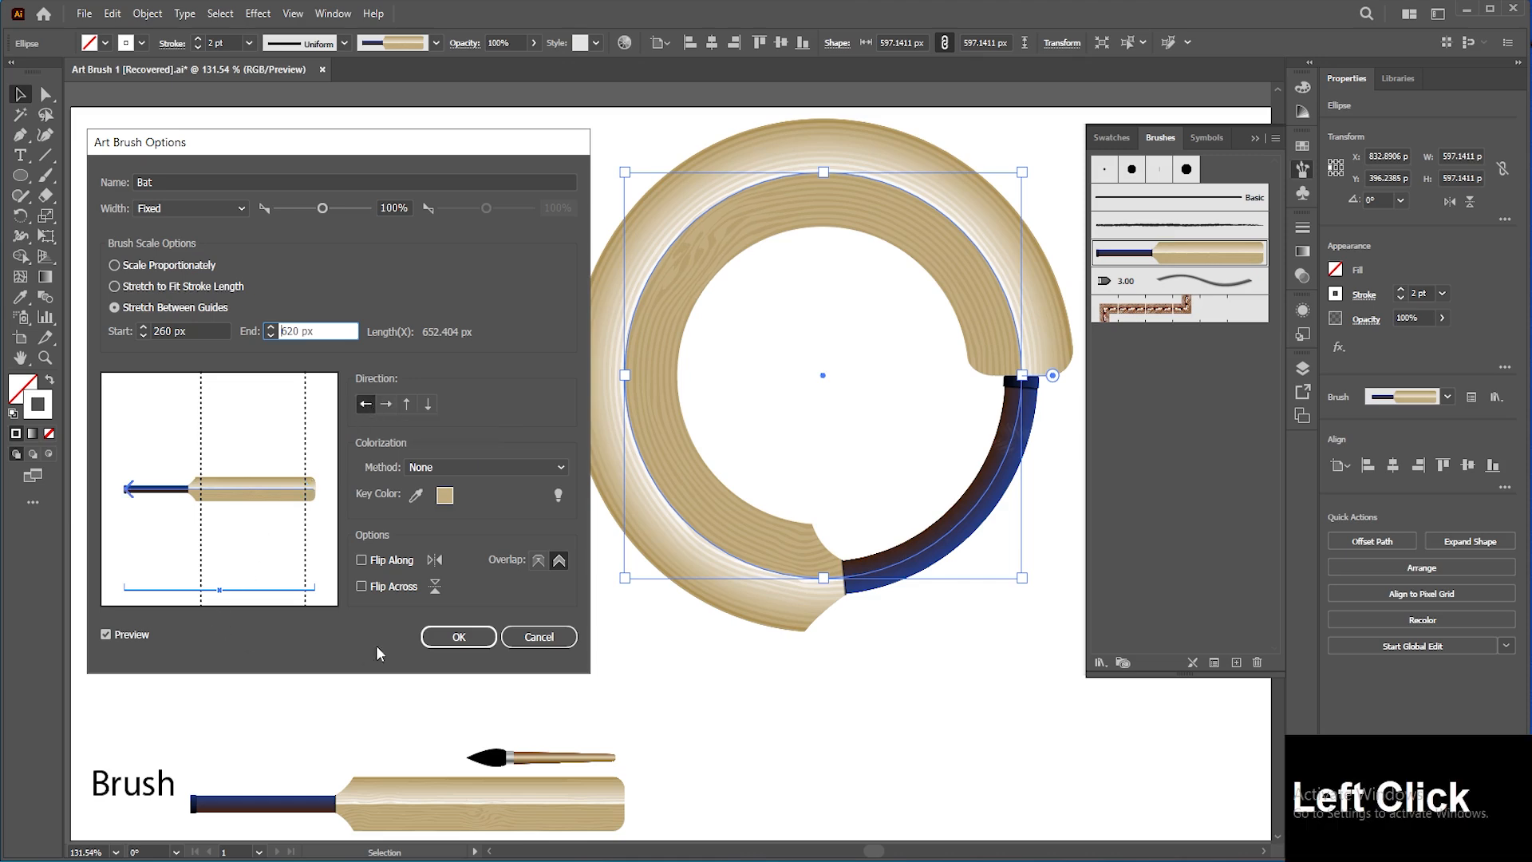
{"action": "left_click", "coordinate": [431, 635]}
{"action": "left_click", "coordinate": [341, 438]}
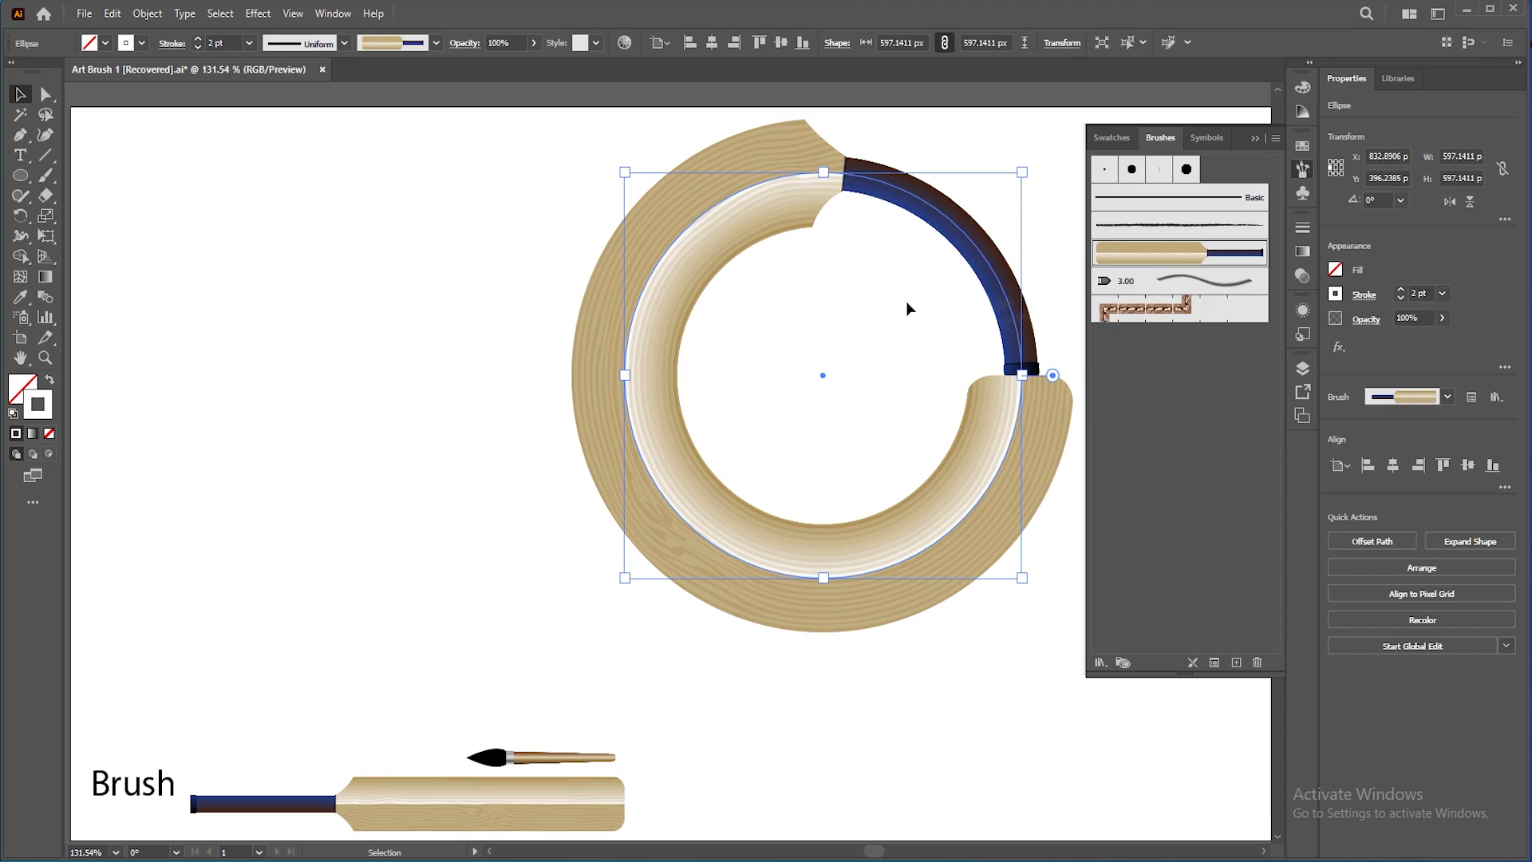
Step: Try setting the Bat brush direction to Stroke From Bottom To Top on existing strokes, and undo it
{"action": "left_click", "coordinate": [1147, 260]}
{"action": "double_click", "coordinate": [1147, 260]}
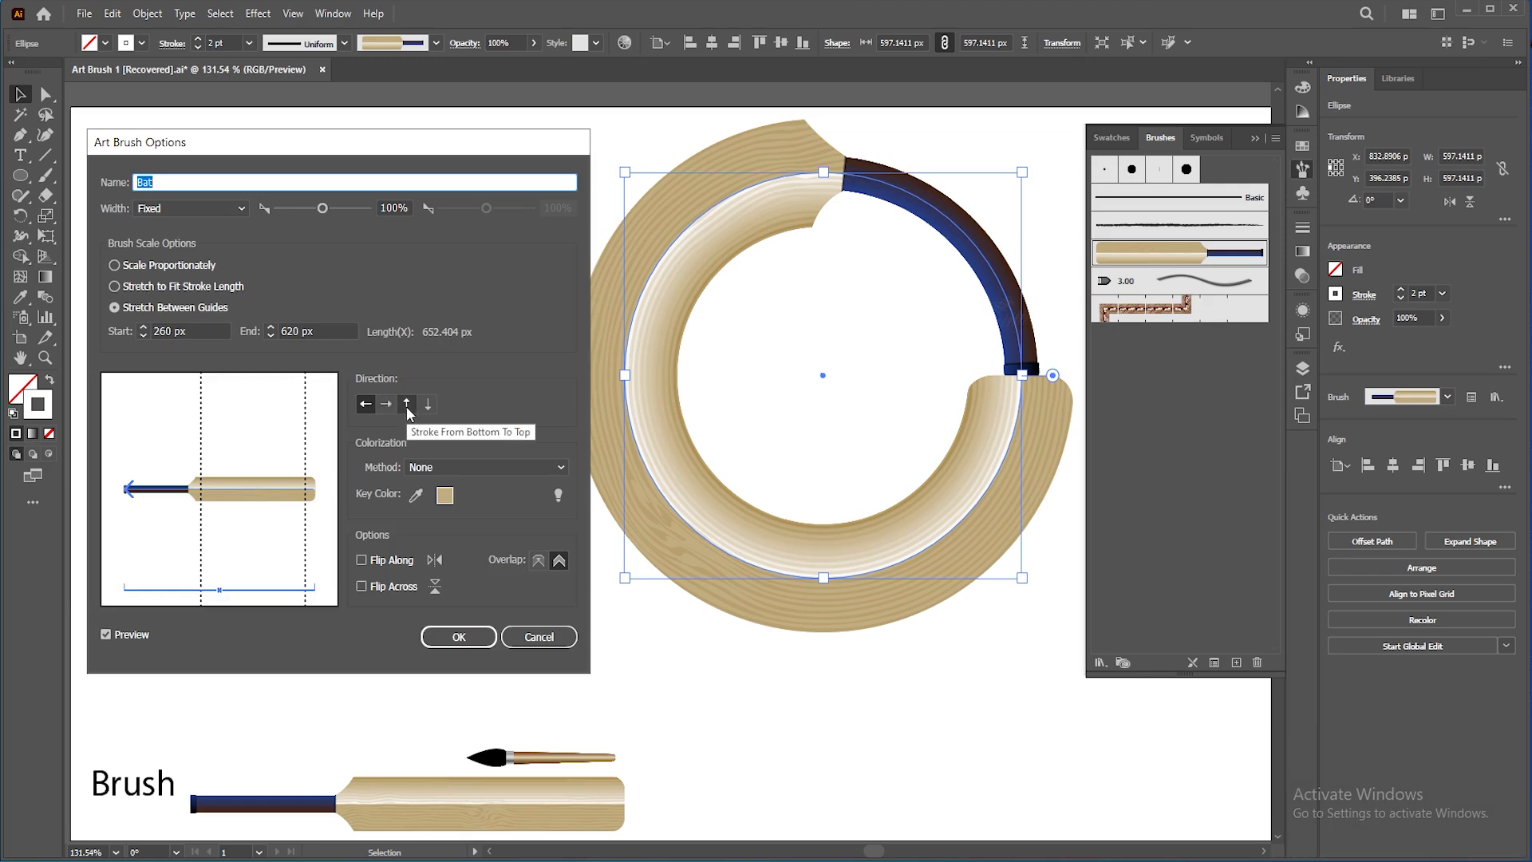
{"action": "left_click", "coordinate": [407, 404]}
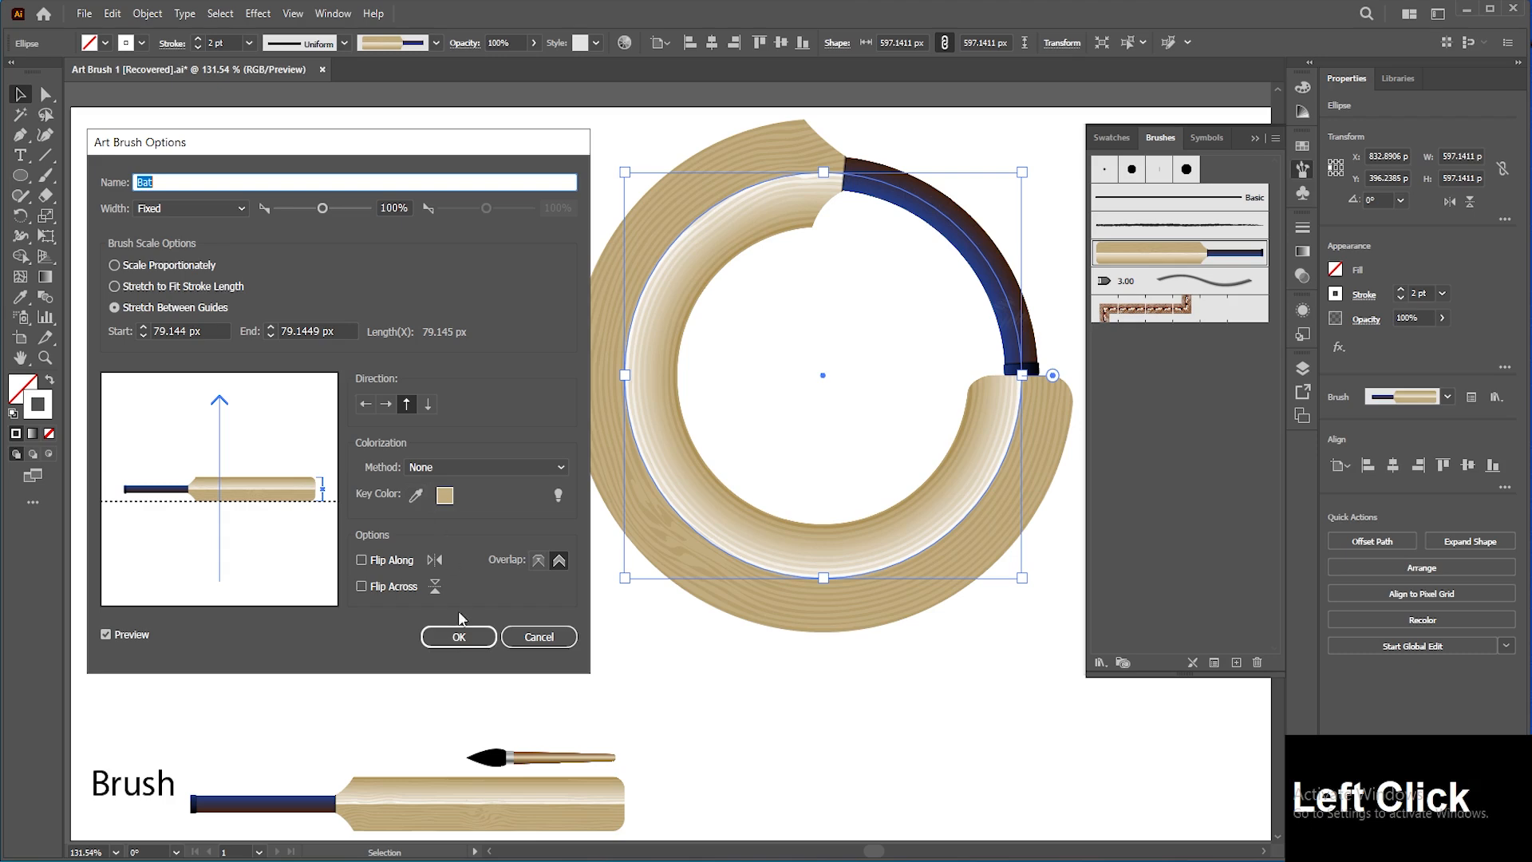
{"action": "left_click", "coordinate": [458, 637]}
{"action": "left_click", "coordinate": [320, 439]}
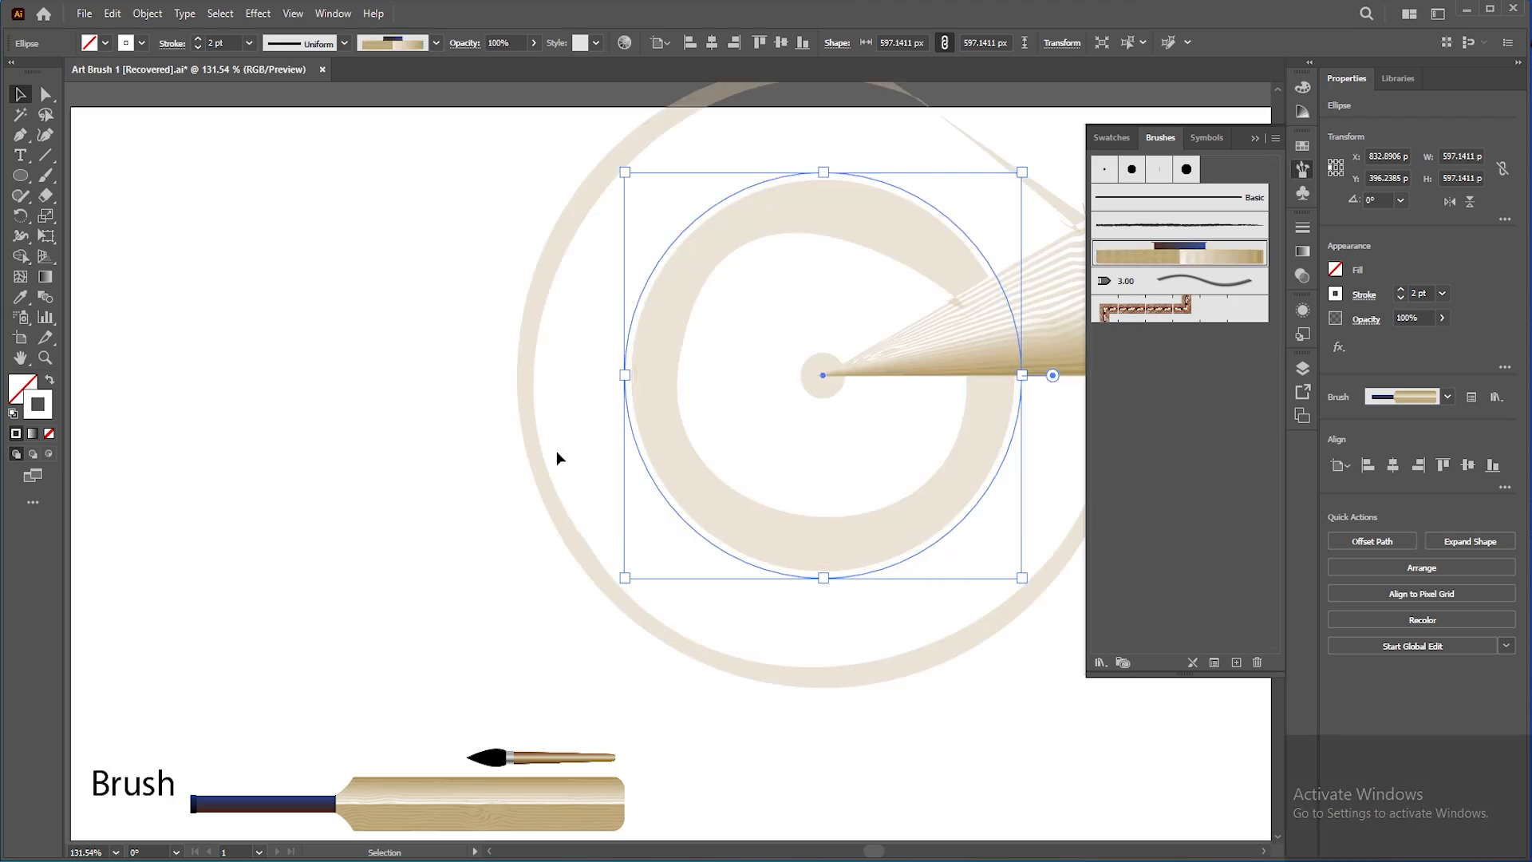
{"action": "key", "text": "ctrl"}
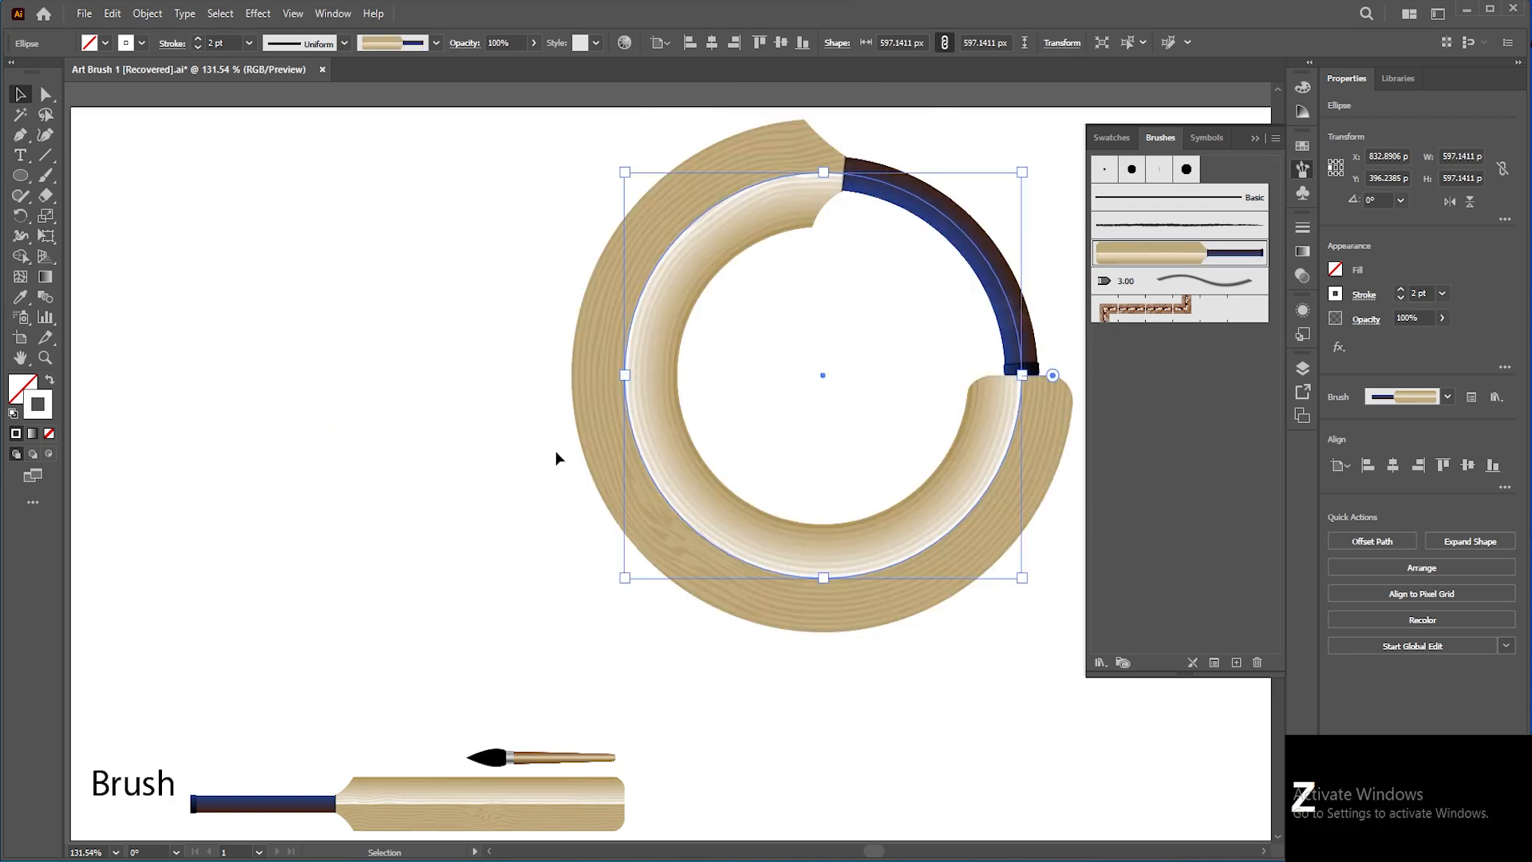
Step: Move the bat-stroked circle down toward the artboard's lower-right corner
{"action": "left_click", "coordinate": [476, 395]}
{"action": "left_click_drag", "start_coordinate": [735, 213], "coordinate": [999, 619]}
Step: Draw a vertical line with the Pen tool in the middle of the artboard and apply the Bat brush
{"action": "left_click", "coordinate": [86, 168]}
{"action": "left_click", "coordinate": [20, 135]}
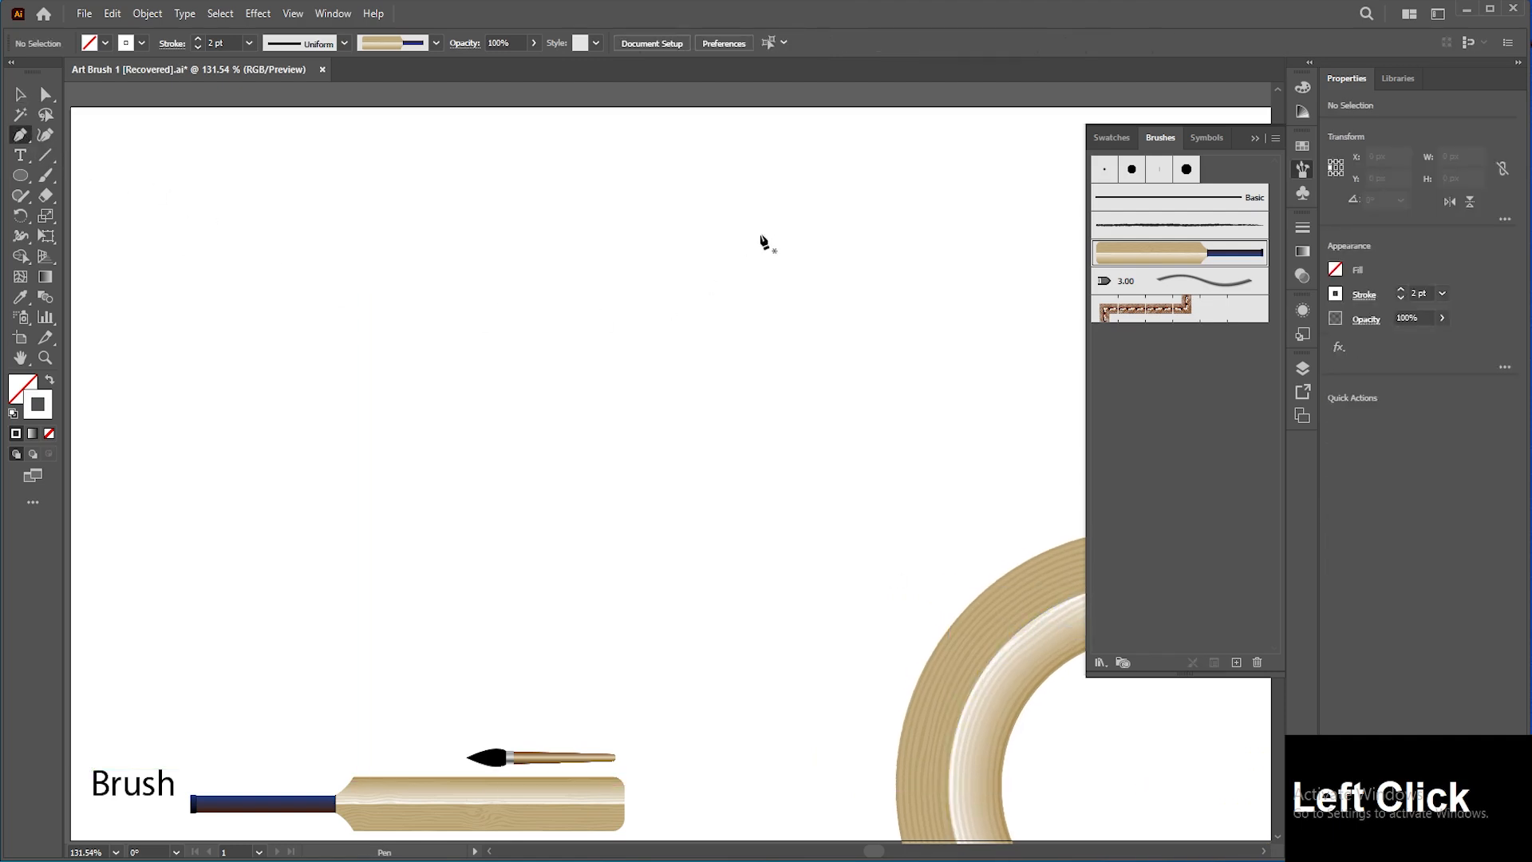
{"action": "left_click", "coordinate": [829, 222]}
{"action": "left_click", "coordinate": [826, 672], "text": "shift"}
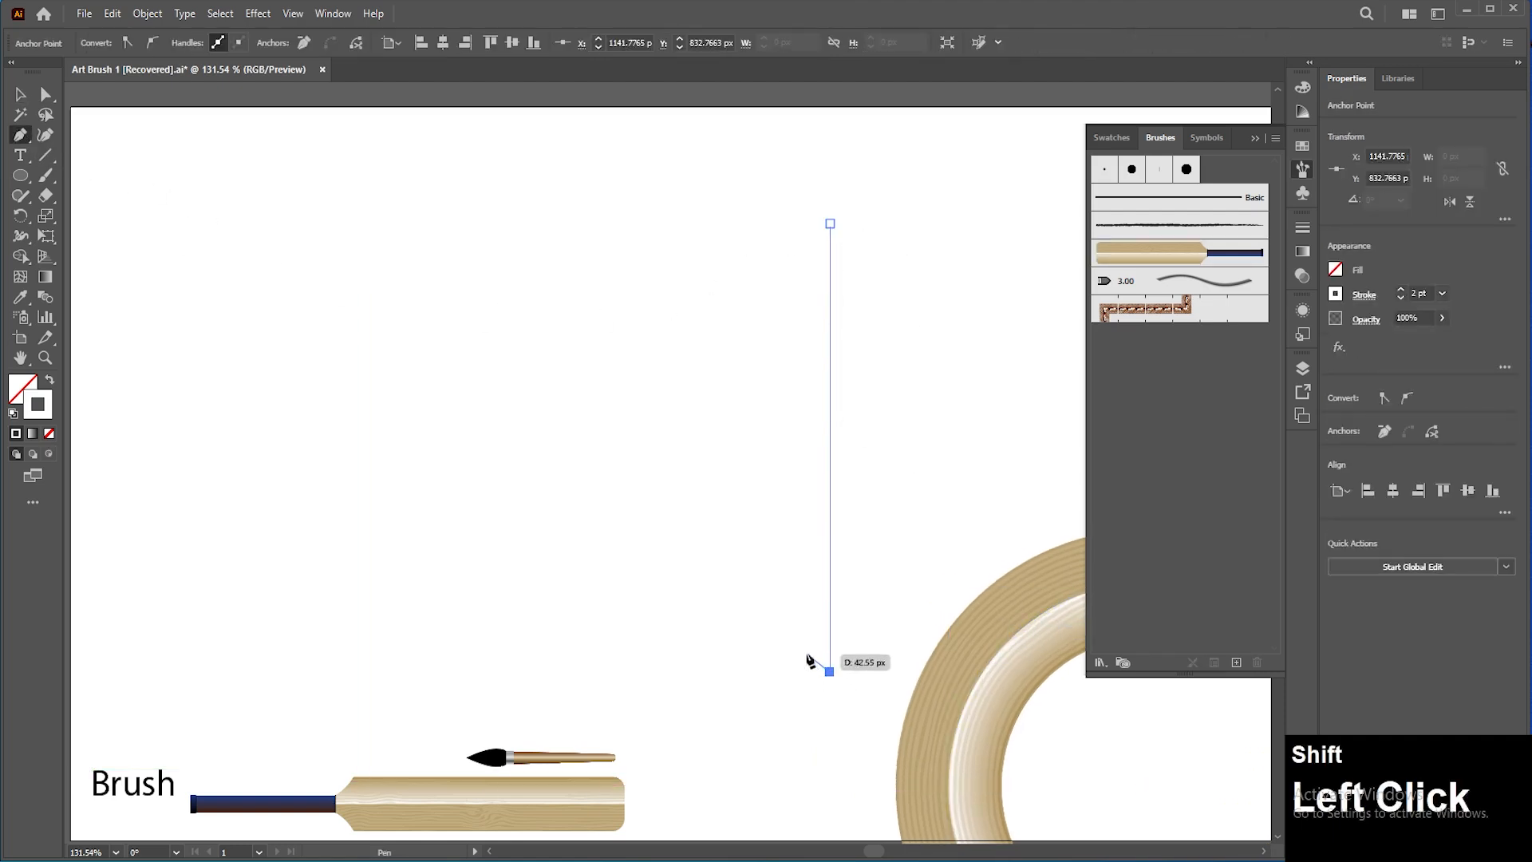
{"action": "left_click", "coordinate": [1161, 264]}
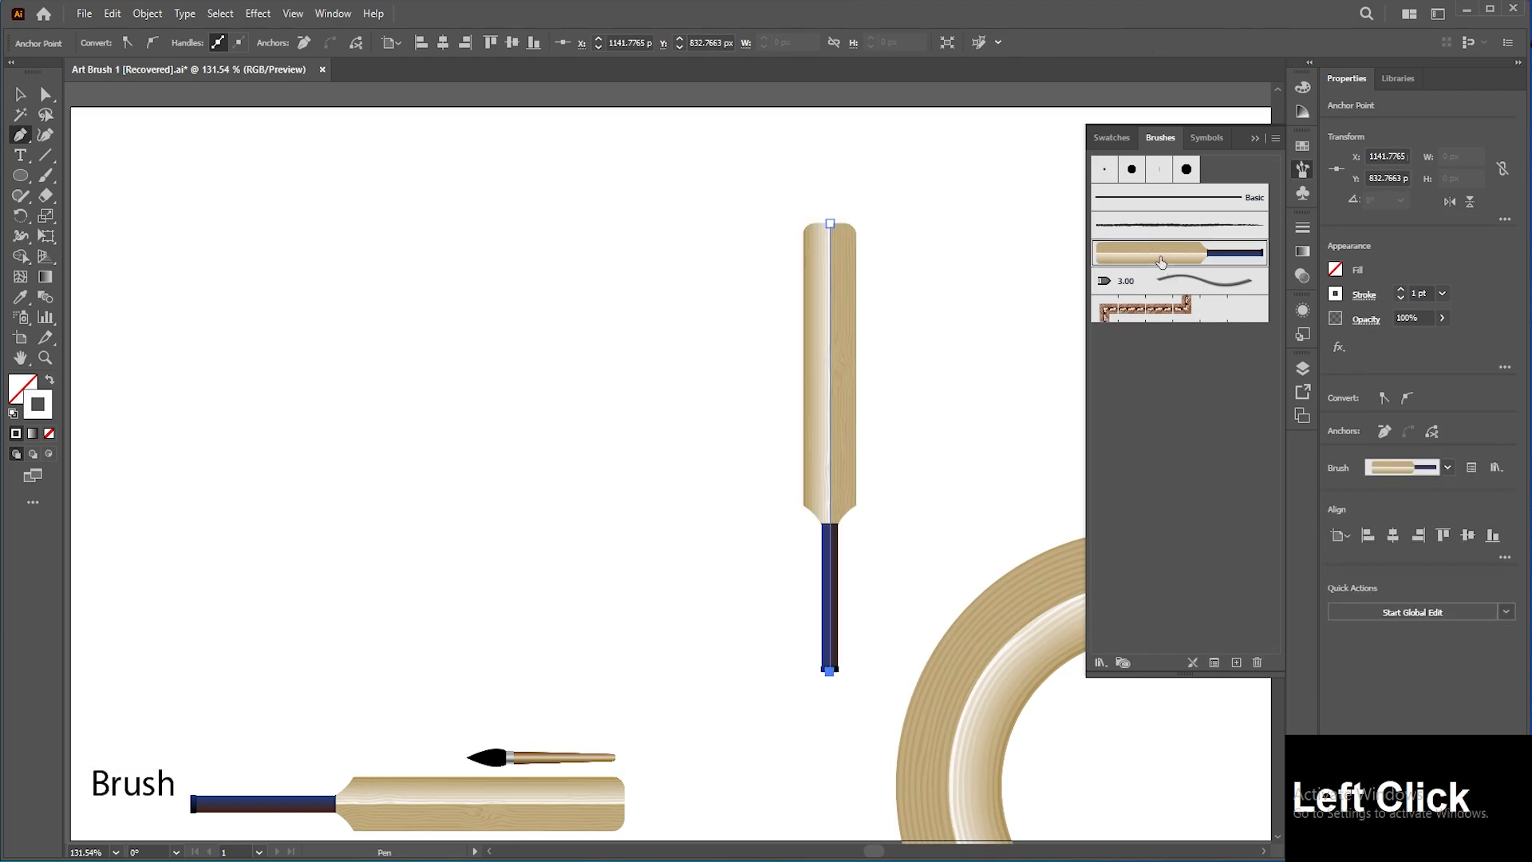
Step: Set the Bat brush direction to Stroke From Bottom To Top and apply it to existing strokes
{"action": "double_click", "coordinate": [1161, 263]}
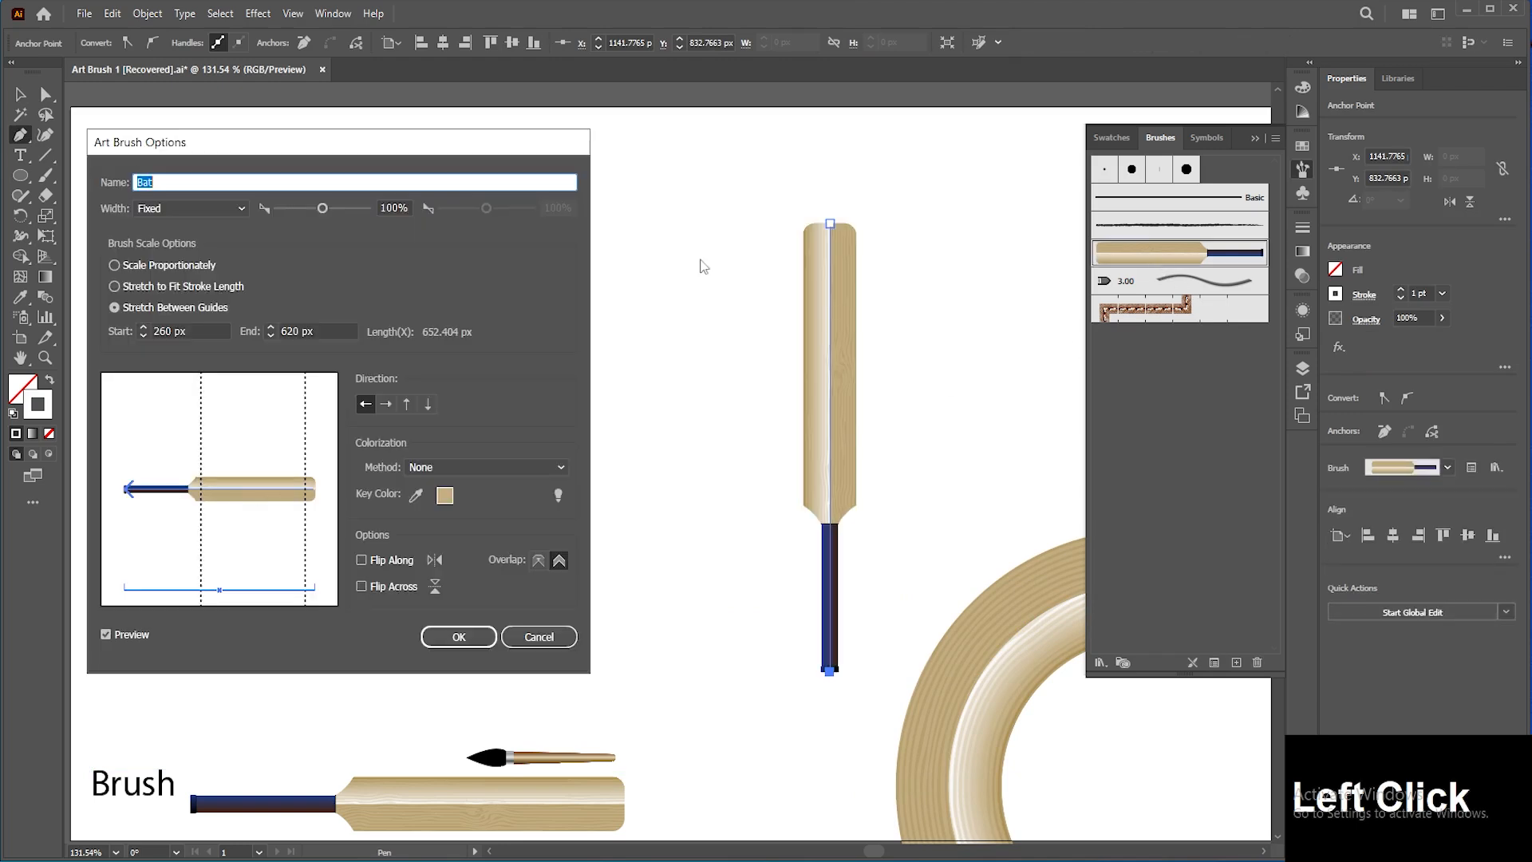
{"action": "left_click", "coordinate": [405, 403]}
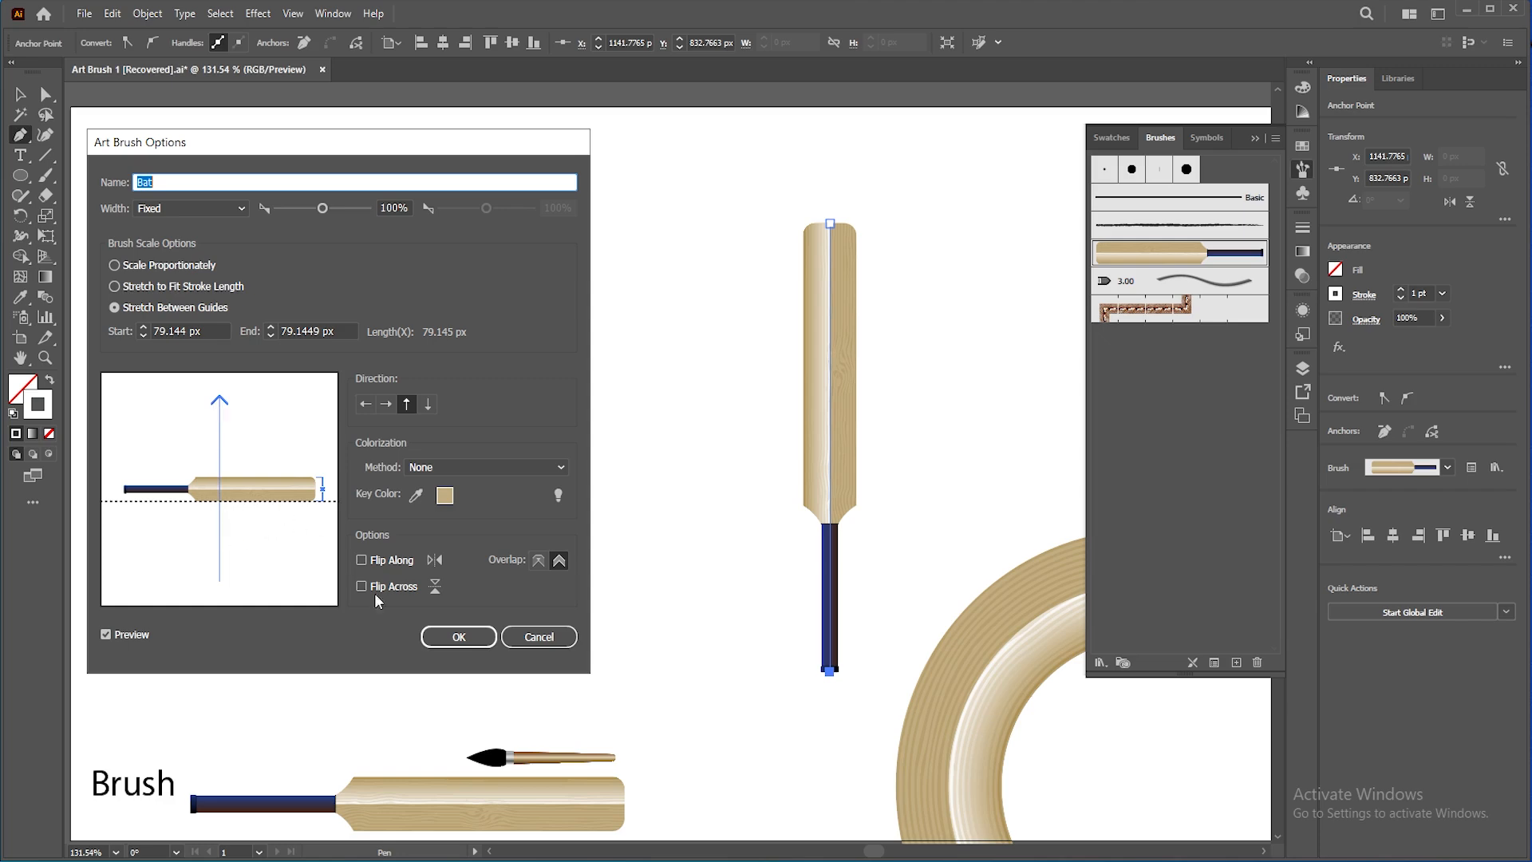
{"action": "left_click", "coordinate": [446, 637]}
{"action": "left_click", "coordinate": [322, 441]}
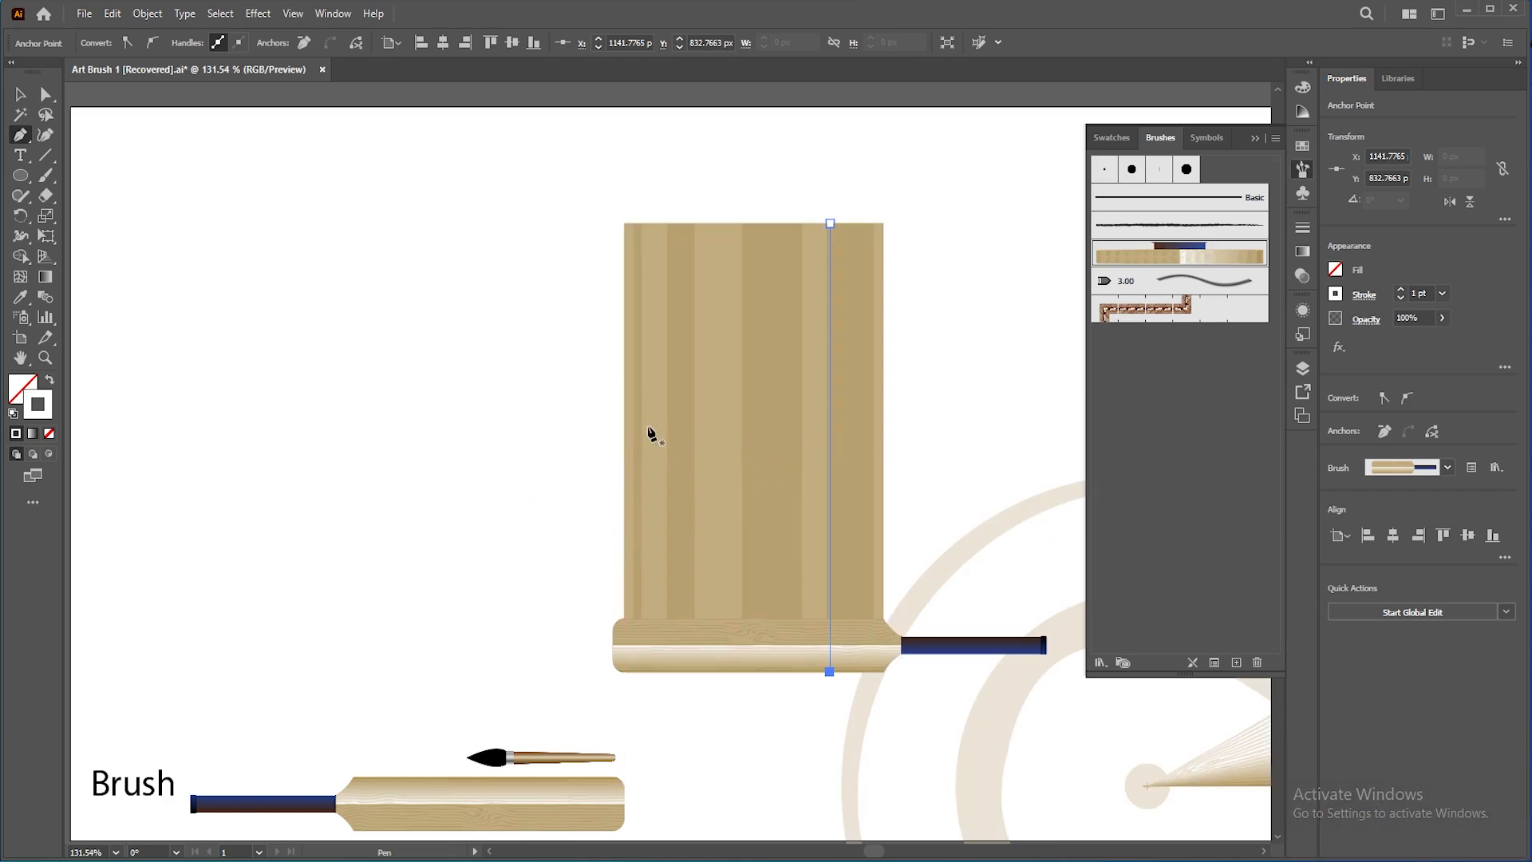
Step: Move the vertical line's top anchor down near its bottom anchor to shorten the line
{"action": "key", "text": "a"}
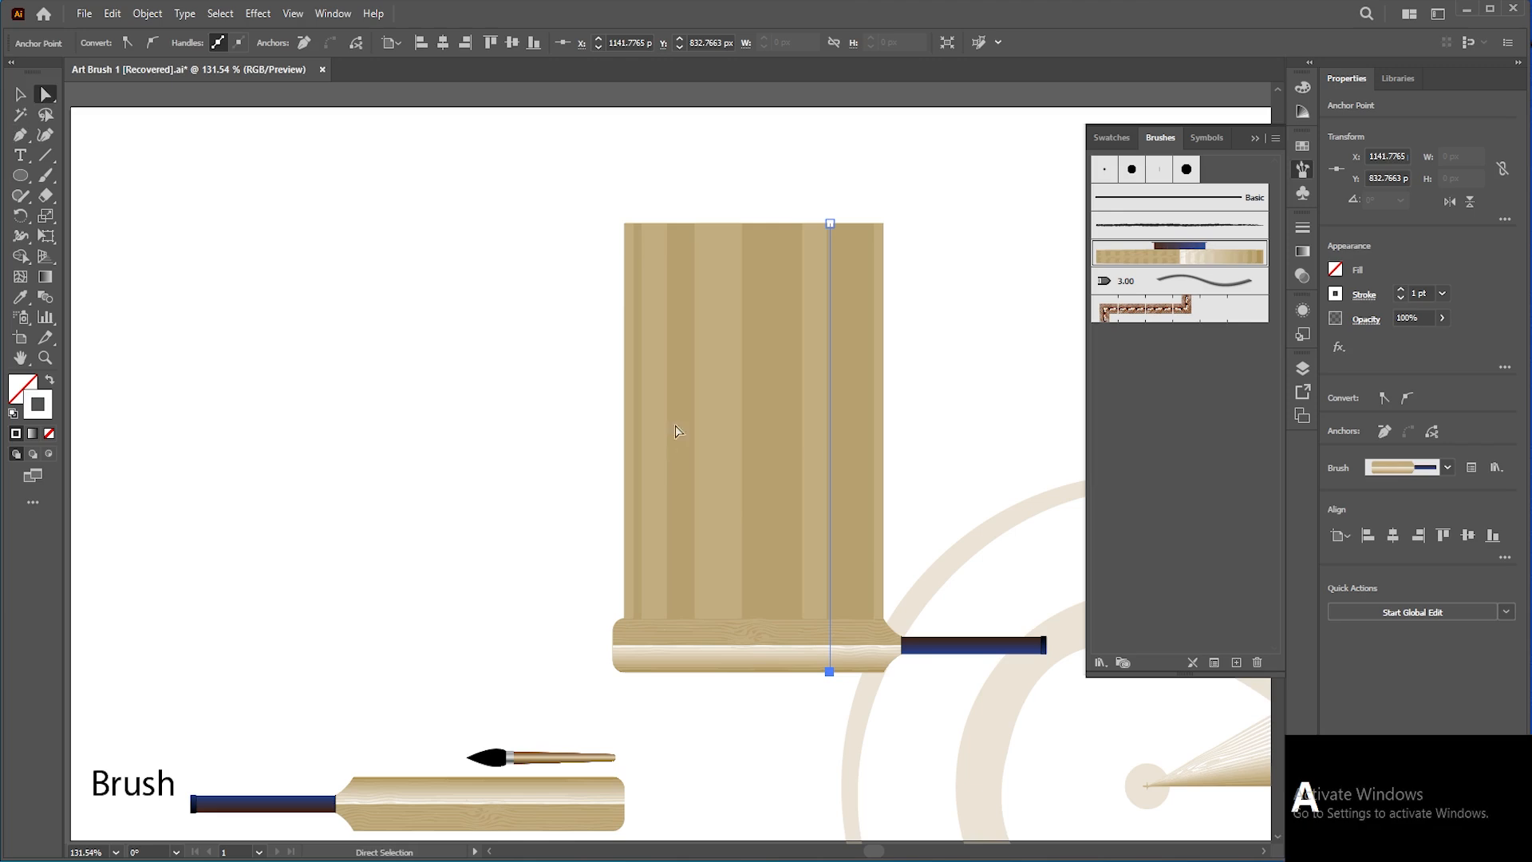
{"action": "left_click_drag", "start_coordinate": [830, 224], "coordinate": [842, 619]}
{"action": "left_click", "coordinate": [21, 96]}
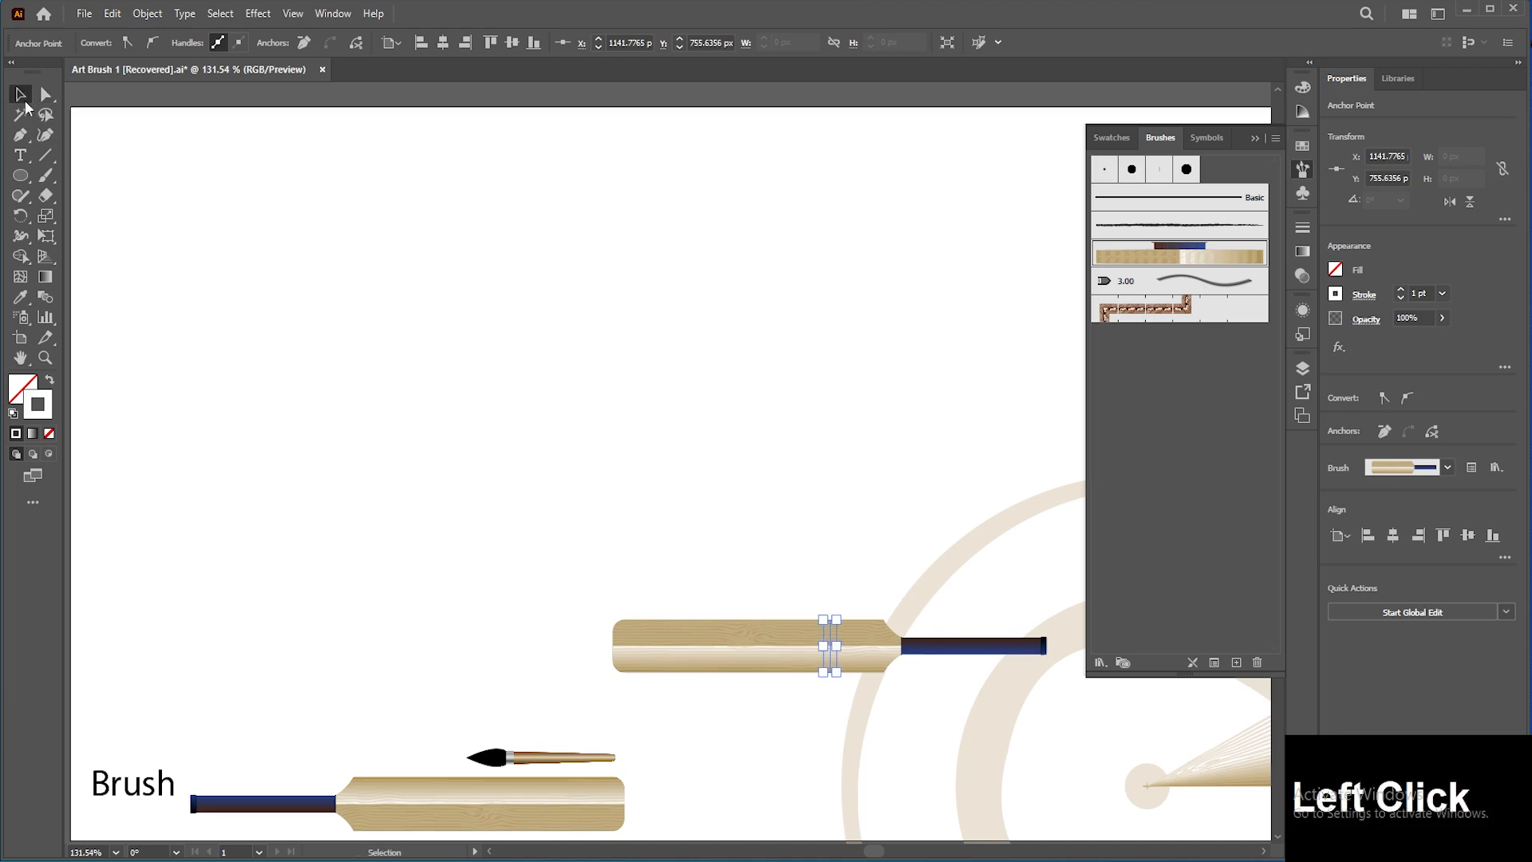
Step: Set the Bat brush direction to Stroke From Top To Bottom and apply the change to existing strokes
{"action": "double_click", "coordinate": [1149, 255]}
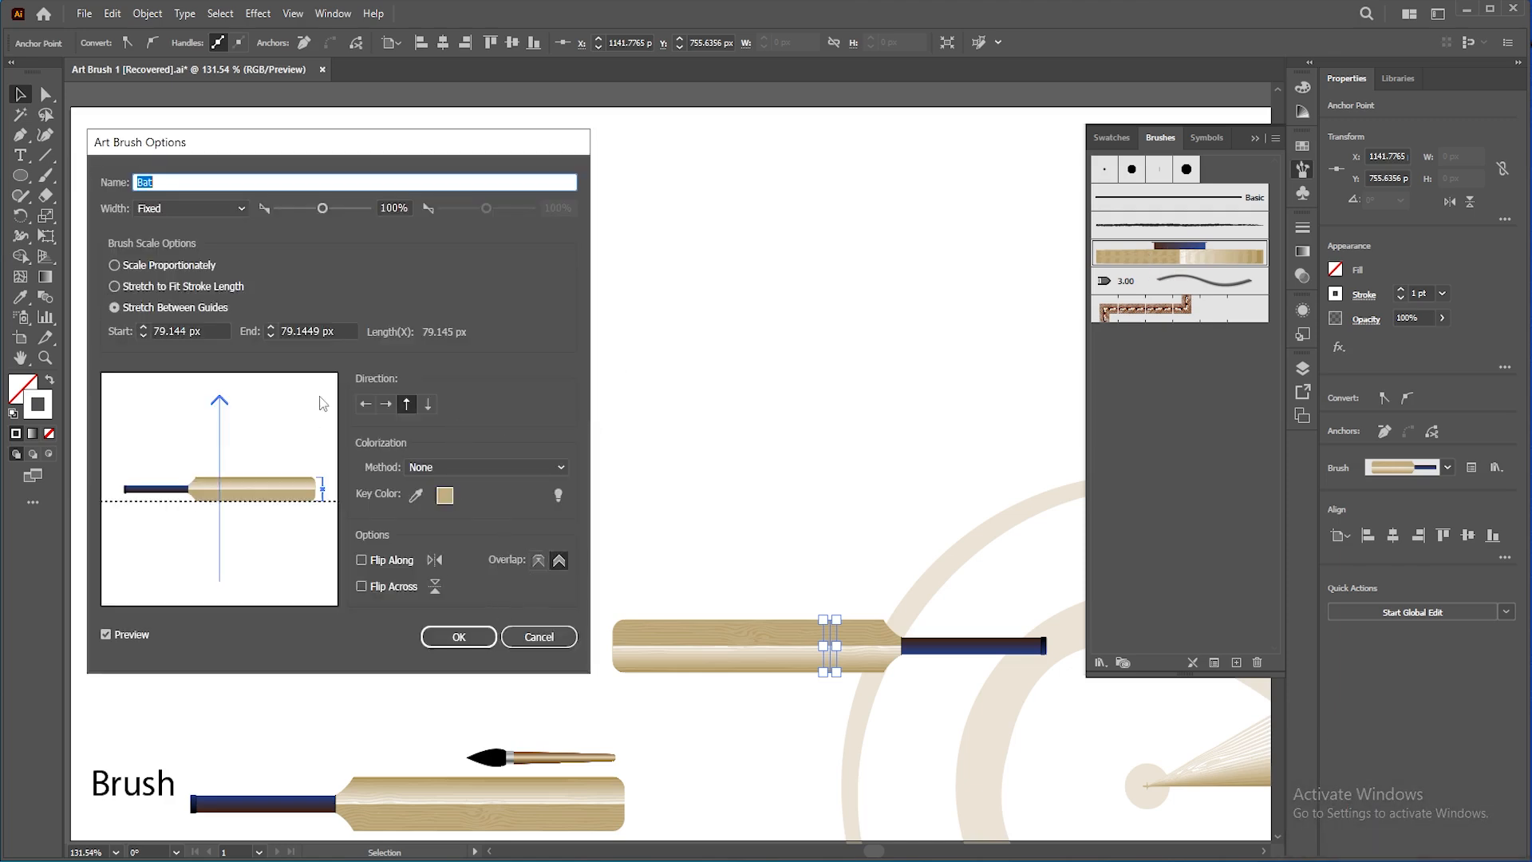
{"action": "left_click", "coordinate": [429, 406]}
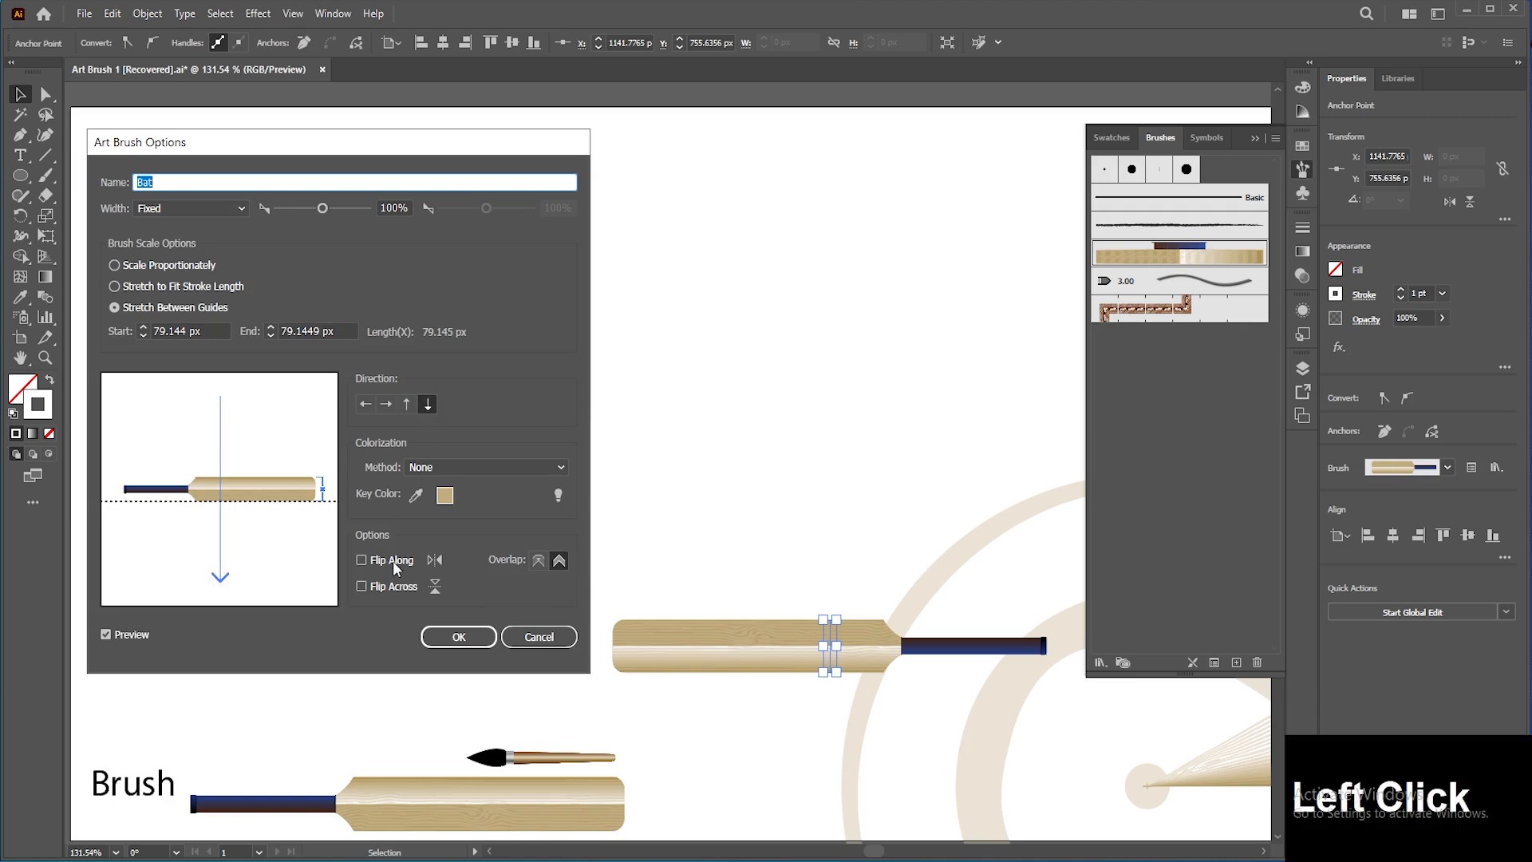
{"action": "left_click", "coordinate": [471, 638]}
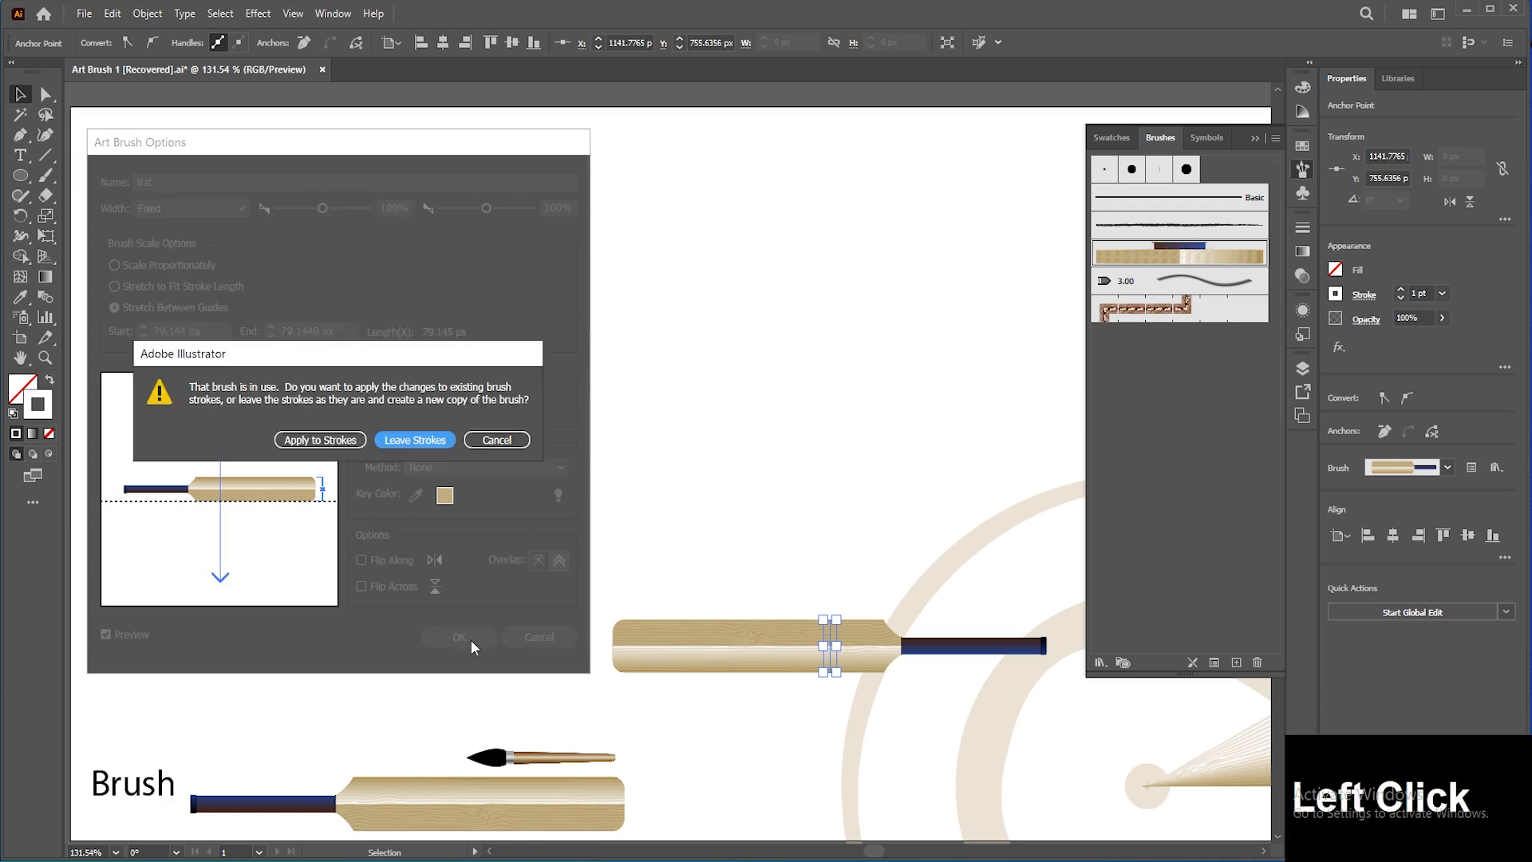
{"action": "left_click", "coordinate": [333, 441]}
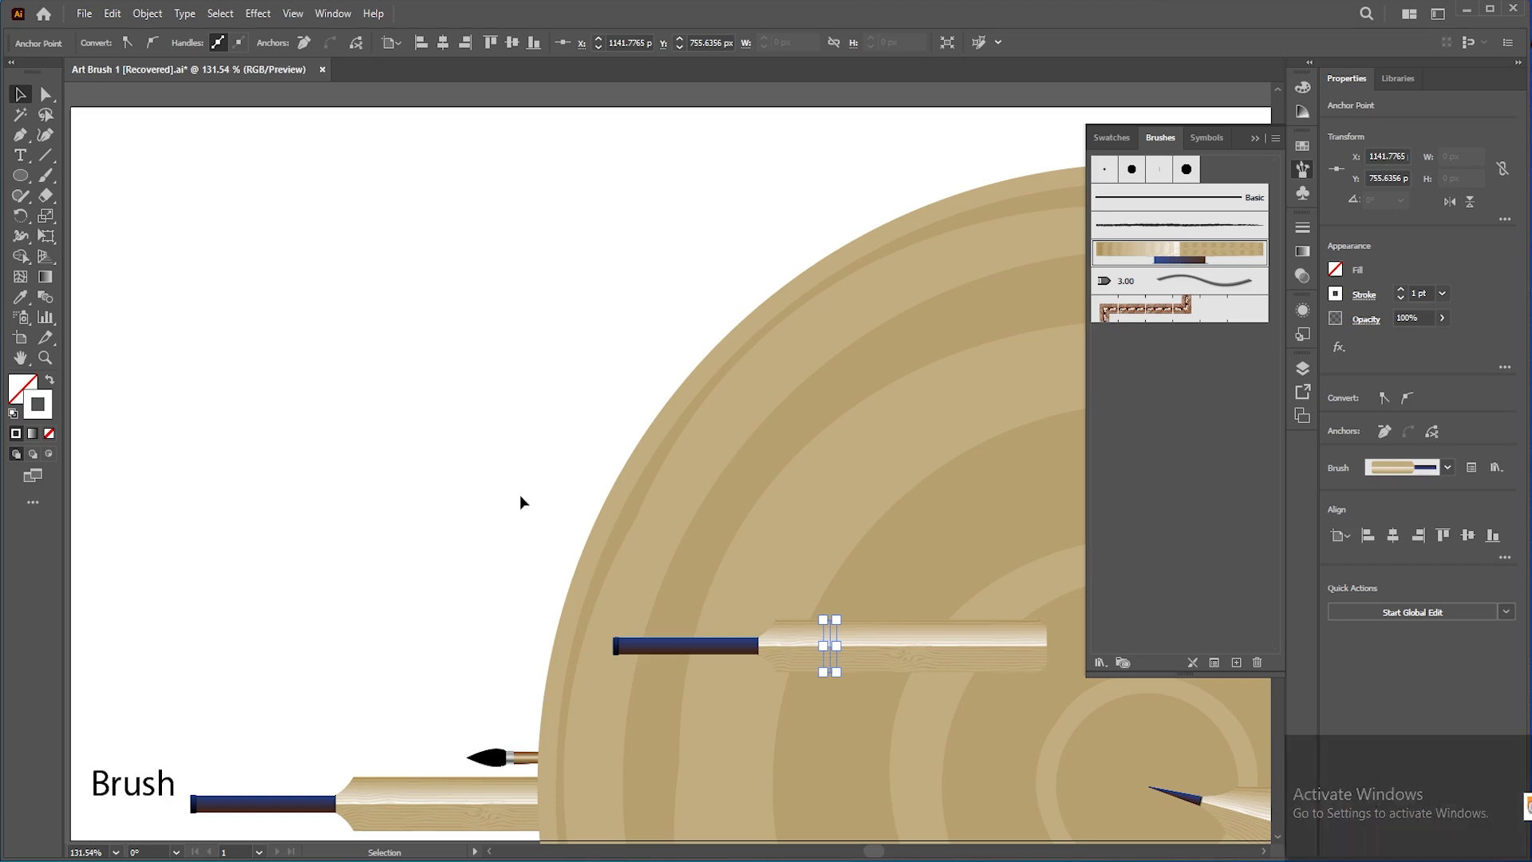
Step: Undo the last three changes and reposition the vertical bat-stroked paths in the artboard's middle
{"action": "key", "text": "ctrl+z"}
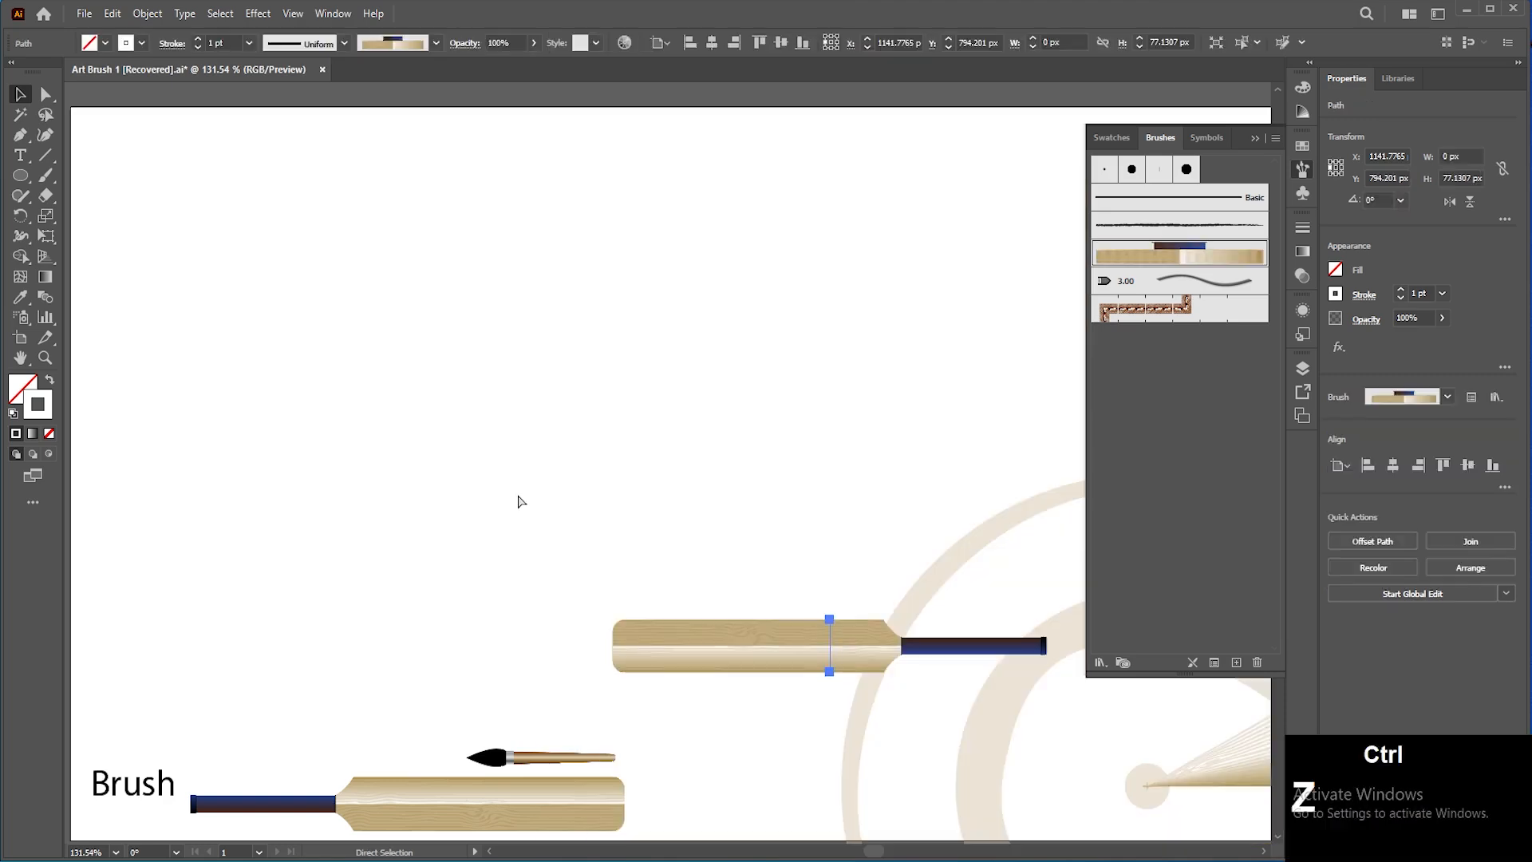
{"action": "key", "text": "ctrl+z"}
{"action": "key", "text": "ctrl+z"}
{"action": "left_click_drag", "start_coordinate": [835, 410], "coordinate": [741, 411]}
{"action": "left_click_drag", "start_coordinate": [755, 683], "coordinate": [704, 340]}
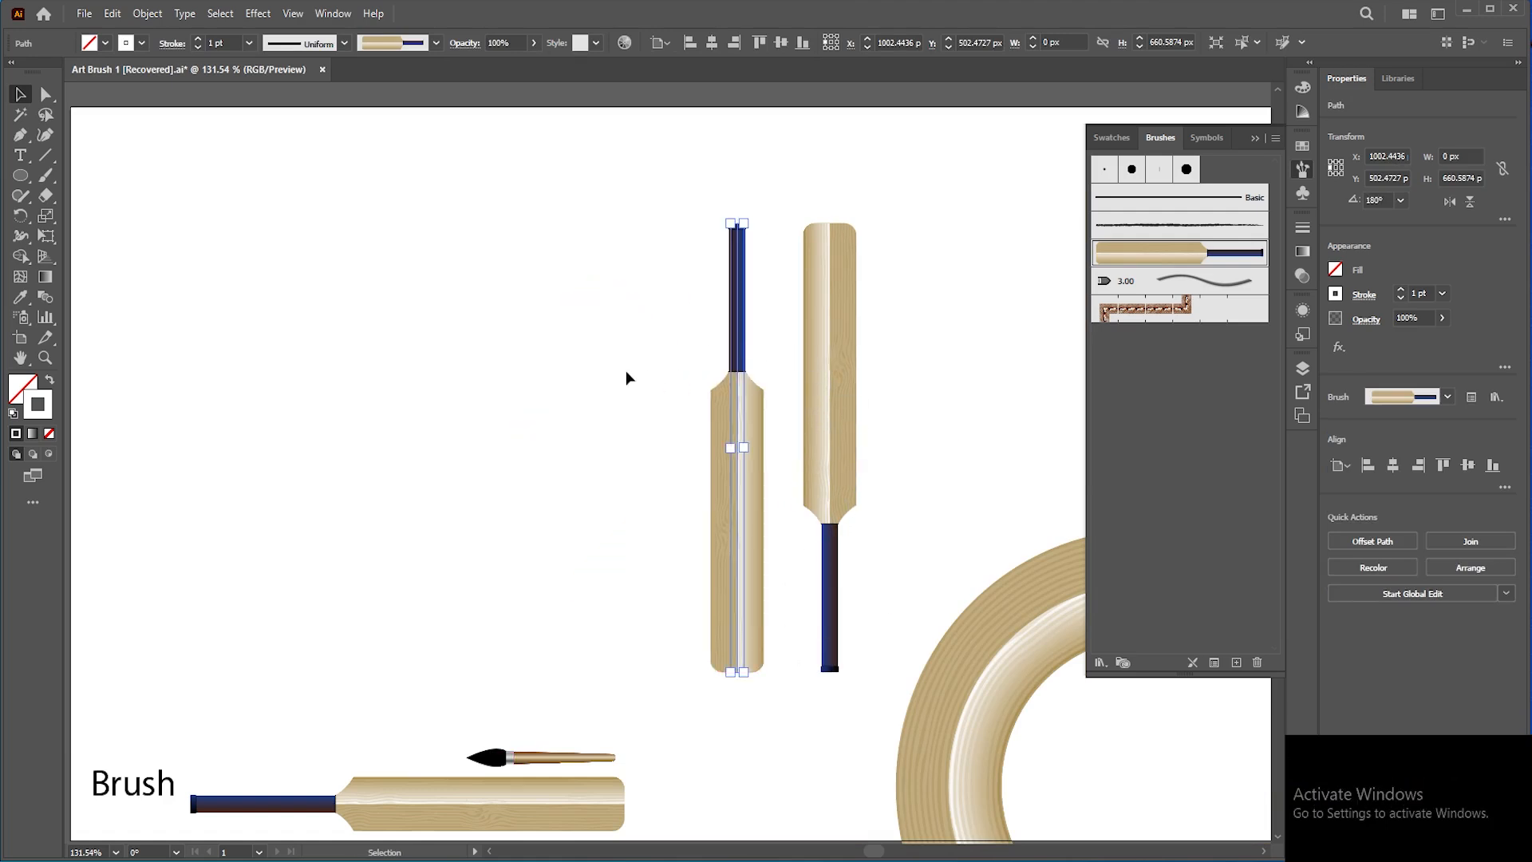
Step: Draw a vertical line with the Pen tool left of the bats and set its stroke colour to black
{"action": "left_click", "coordinate": [626, 371]}
{"action": "key", "text": "p"}
{"action": "left_click", "coordinate": [554, 223]}
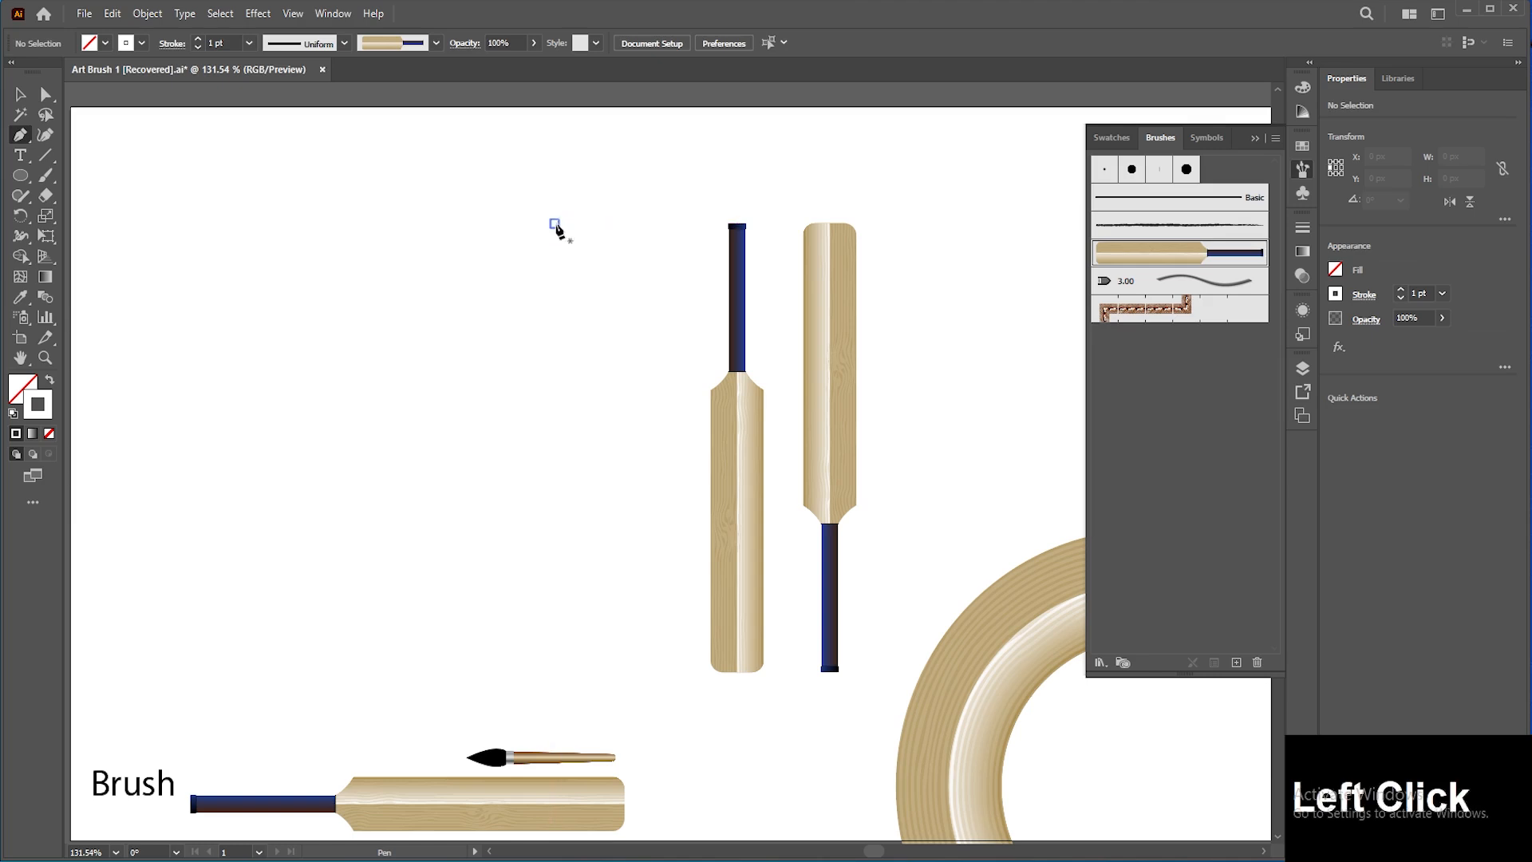
{"action": "left_click", "coordinate": [554, 681], "text": "shift"}
{"action": "key", "text": "v"}
{"action": "left_click", "coordinate": [650, 520]}
{"action": "left_click_drag", "start_coordinate": [579, 458], "coordinate": [464, 536]}
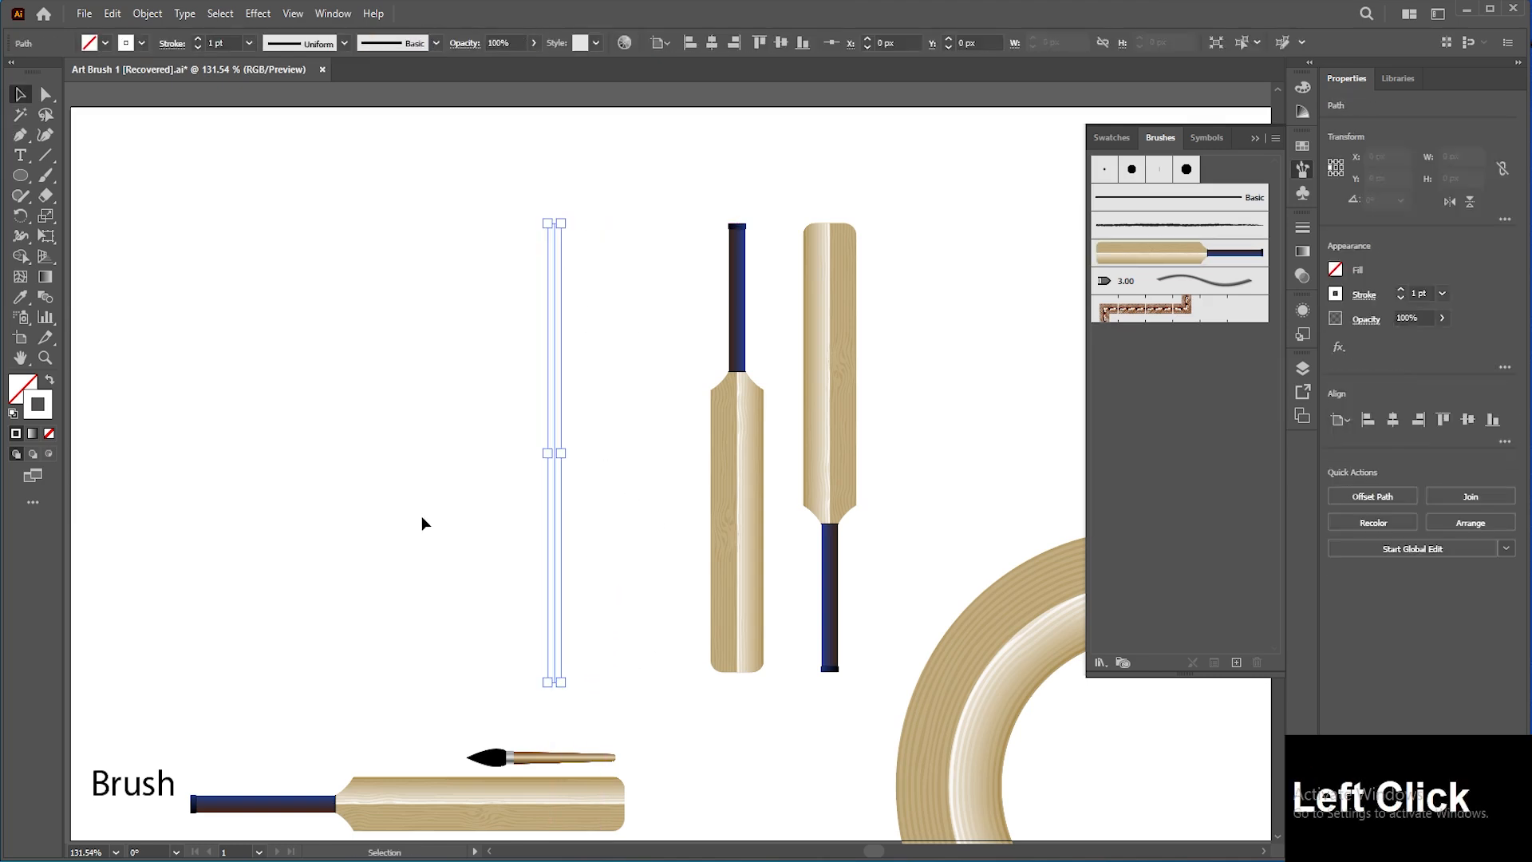
{"action": "double_click", "coordinate": [38, 420]}
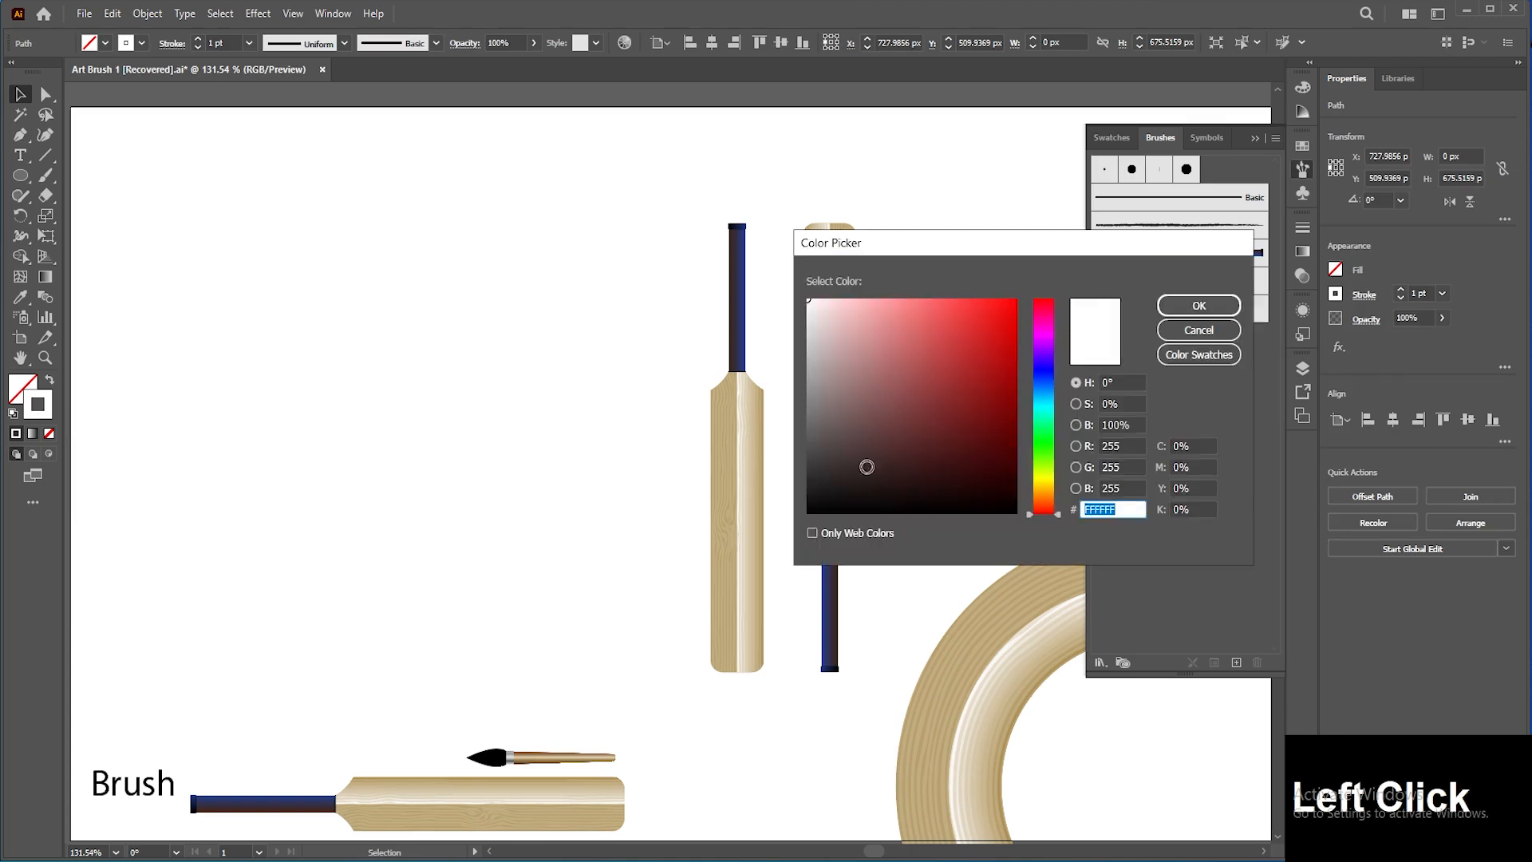
{"action": "left_click", "coordinate": [808, 510]}
{"action": "left_click", "coordinate": [1165, 304]}
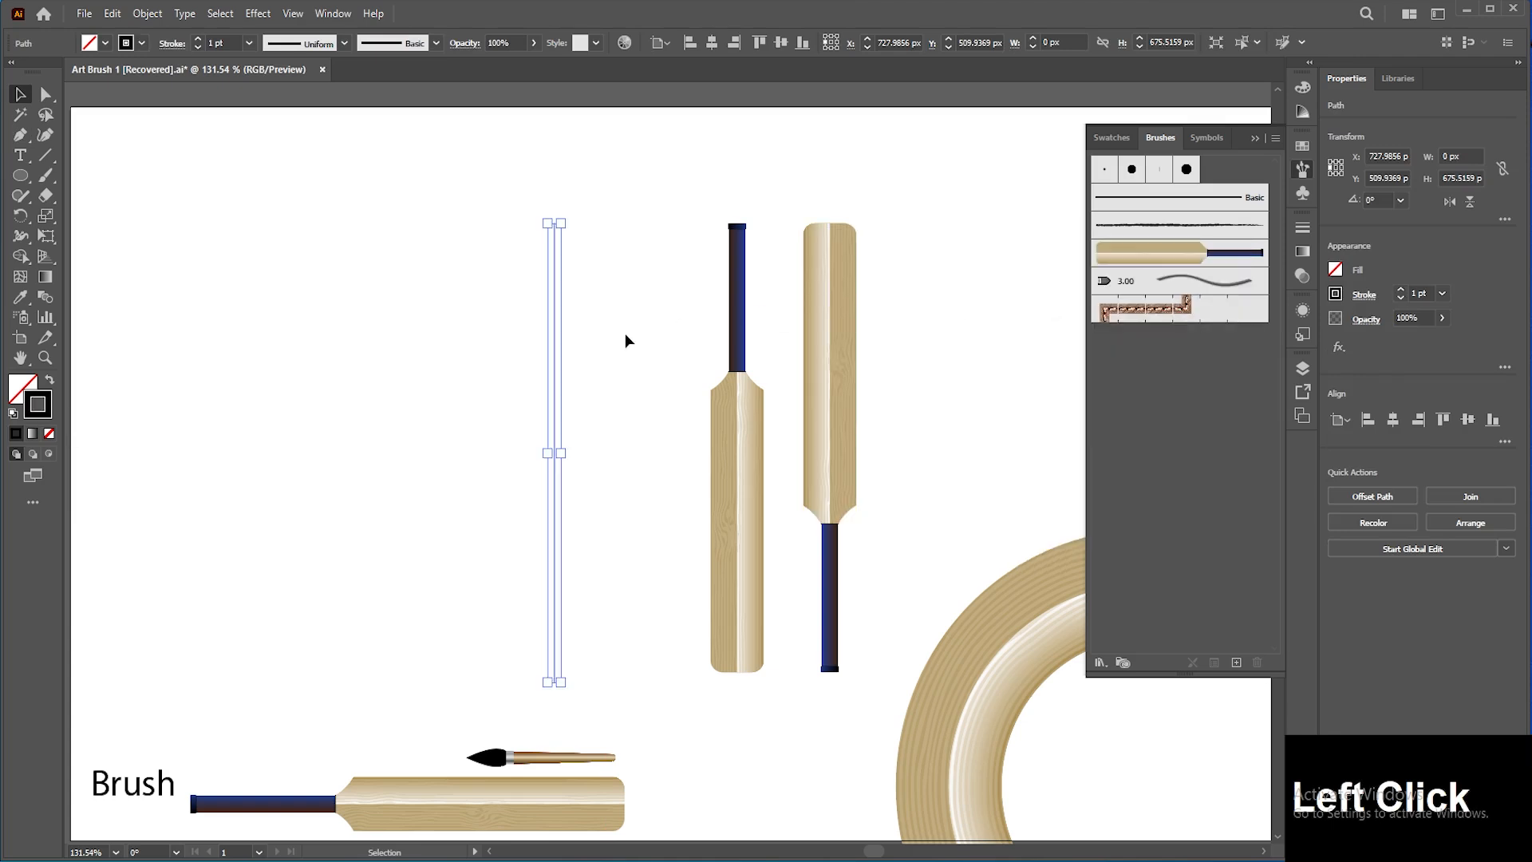
{"action": "left_click", "coordinate": [634, 359]}
{"action": "left_click", "coordinate": [724, 431]}
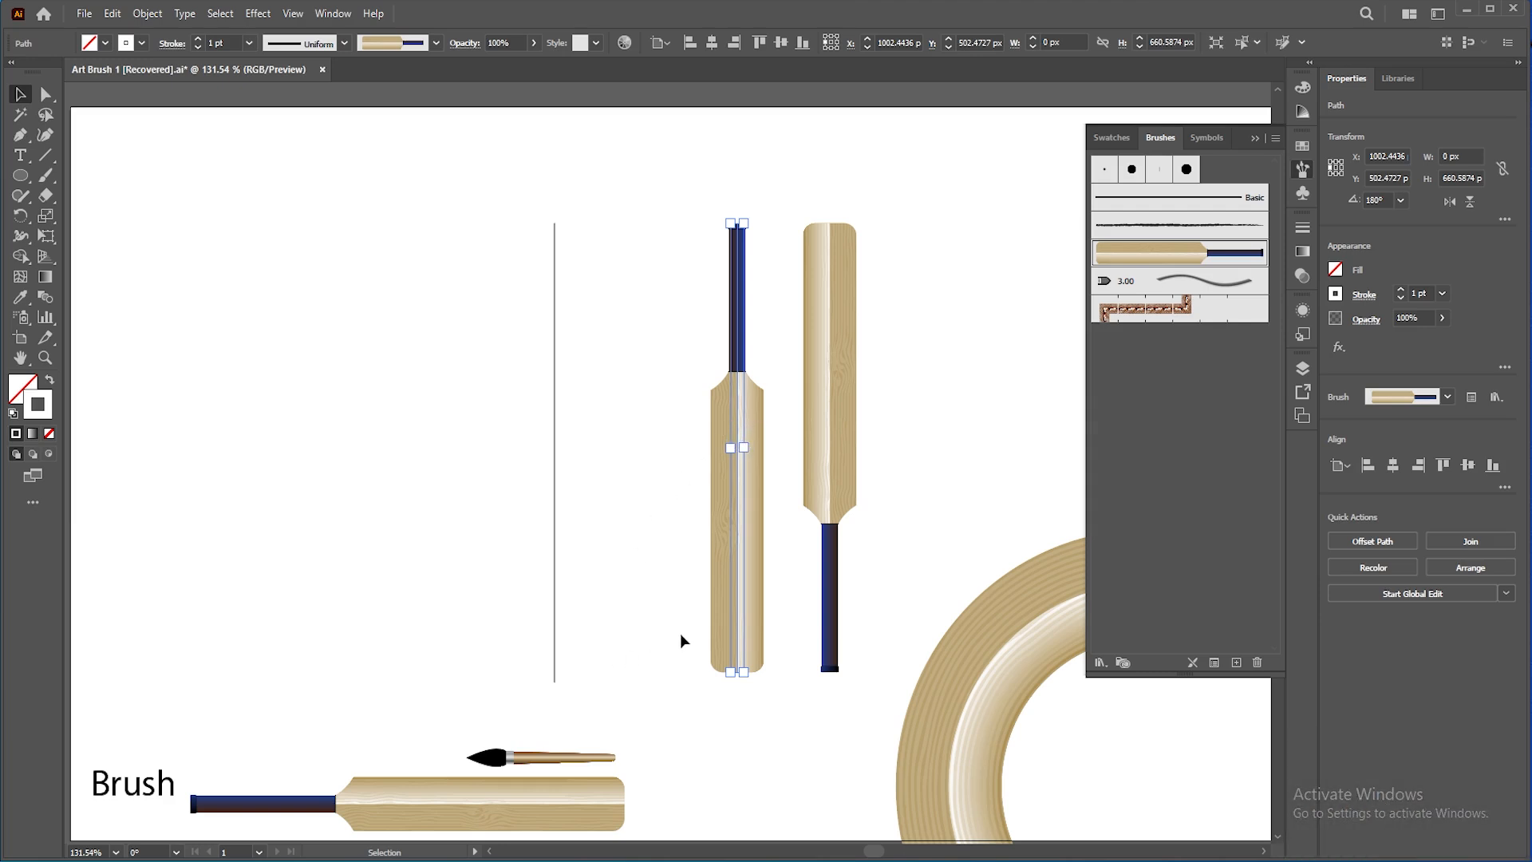
{"action": "left_click_drag", "start_coordinate": [738, 525], "coordinate": [1151, 515]}
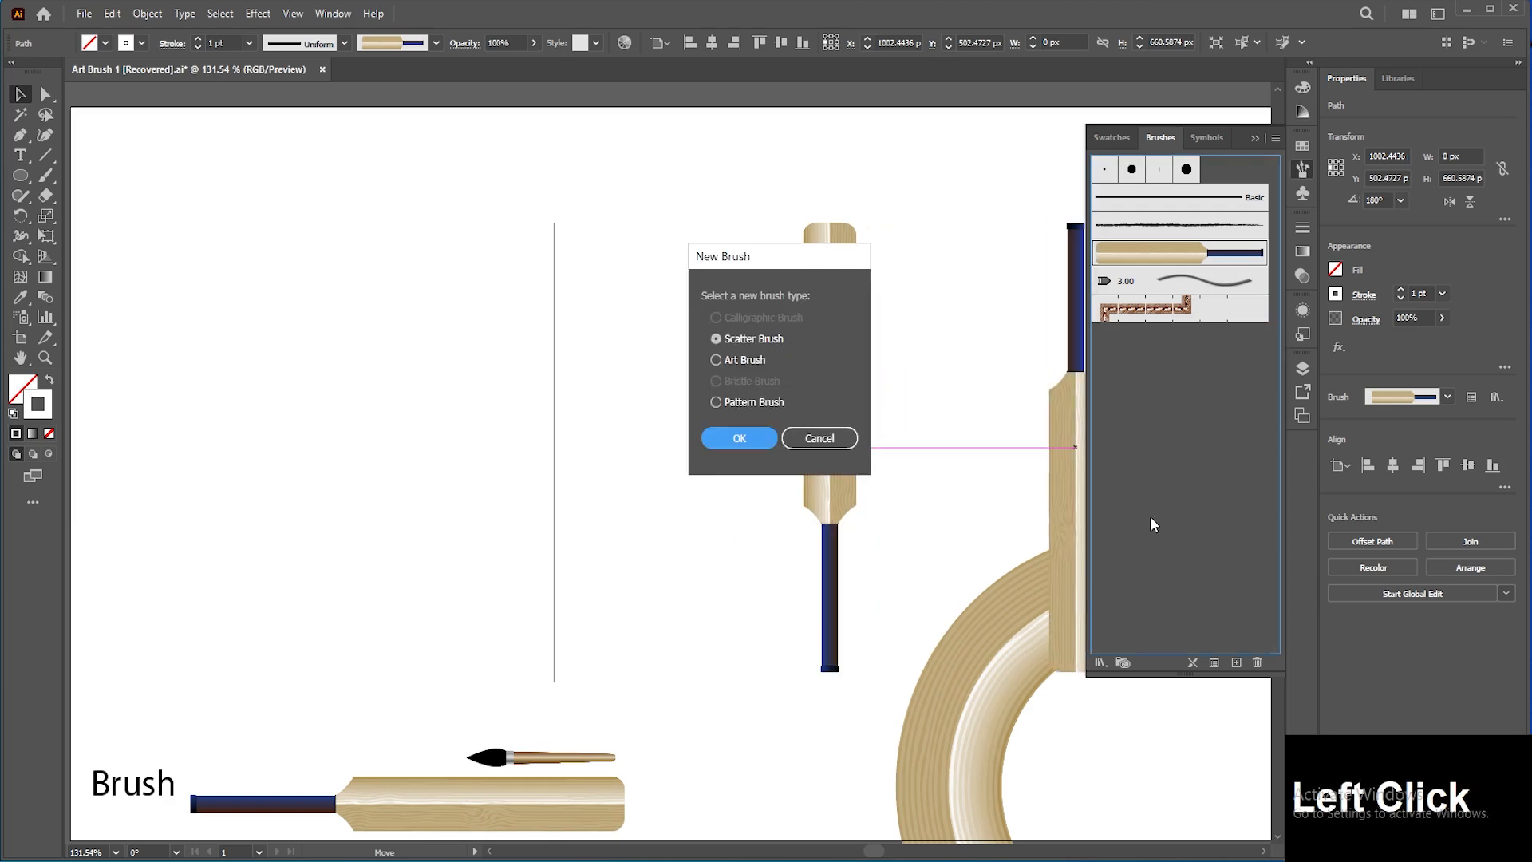
{"action": "left_click", "coordinate": [748, 359]}
{"action": "left_click", "coordinate": [754, 432]}
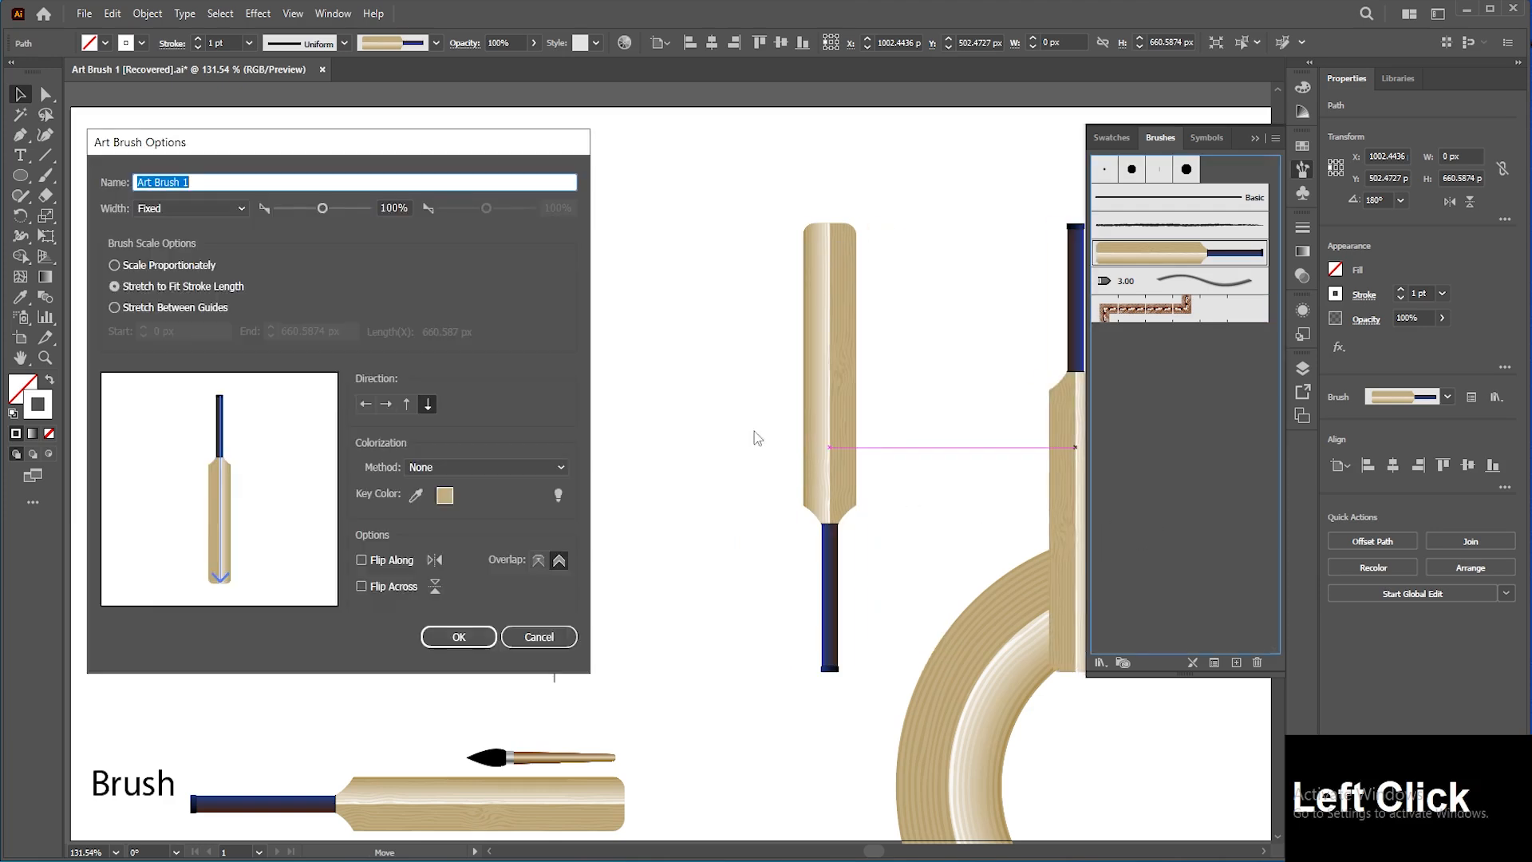
{"action": "left_click", "coordinate": [408, 403]}
{"action": "left_click", "coordinate": [386, 403]}
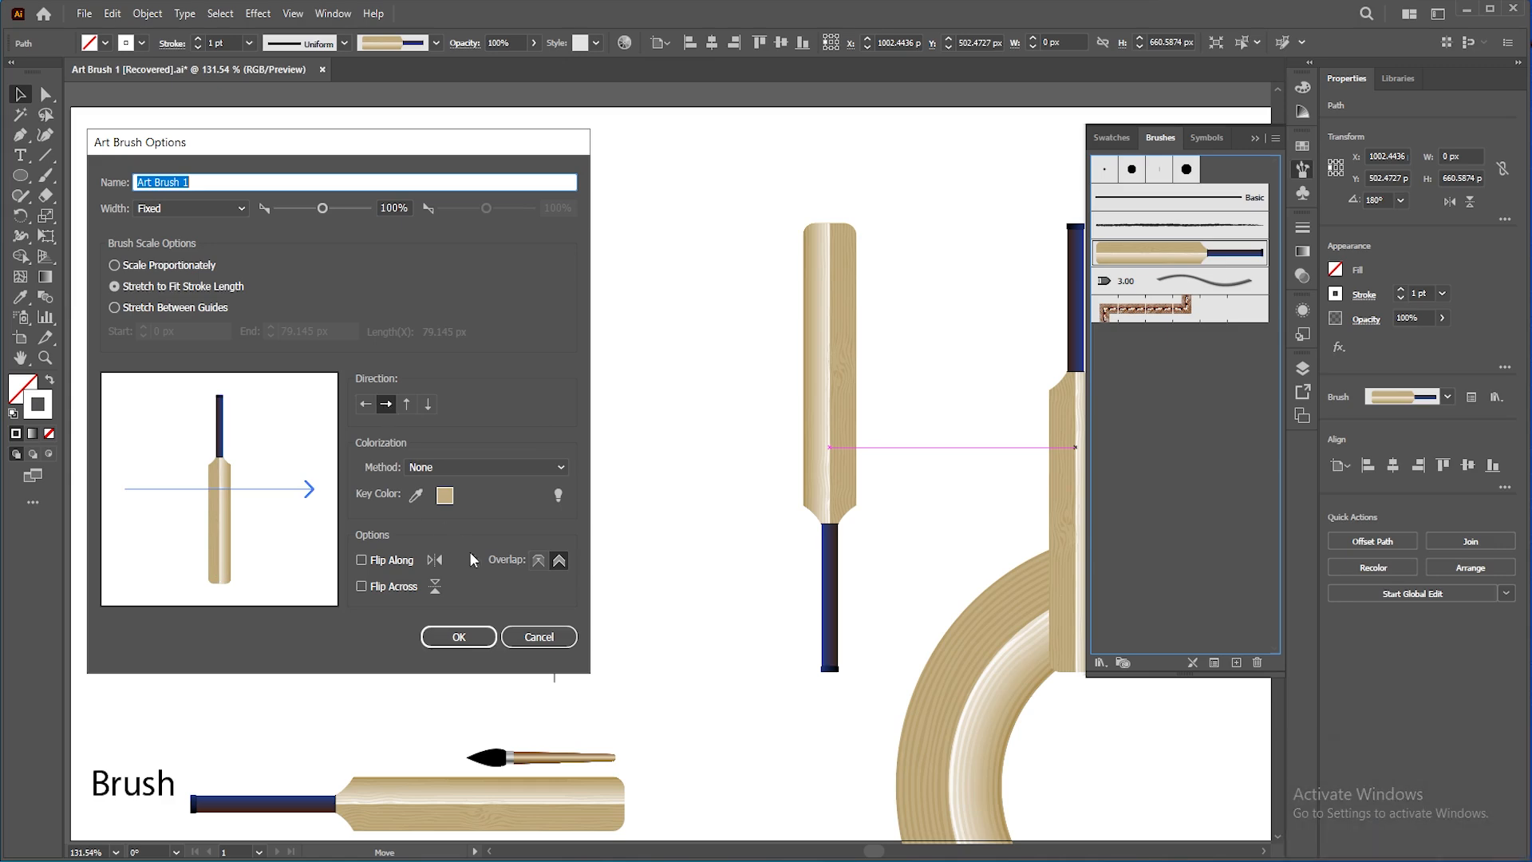
{"action": "left_click", "coordinate": [540, 636]}
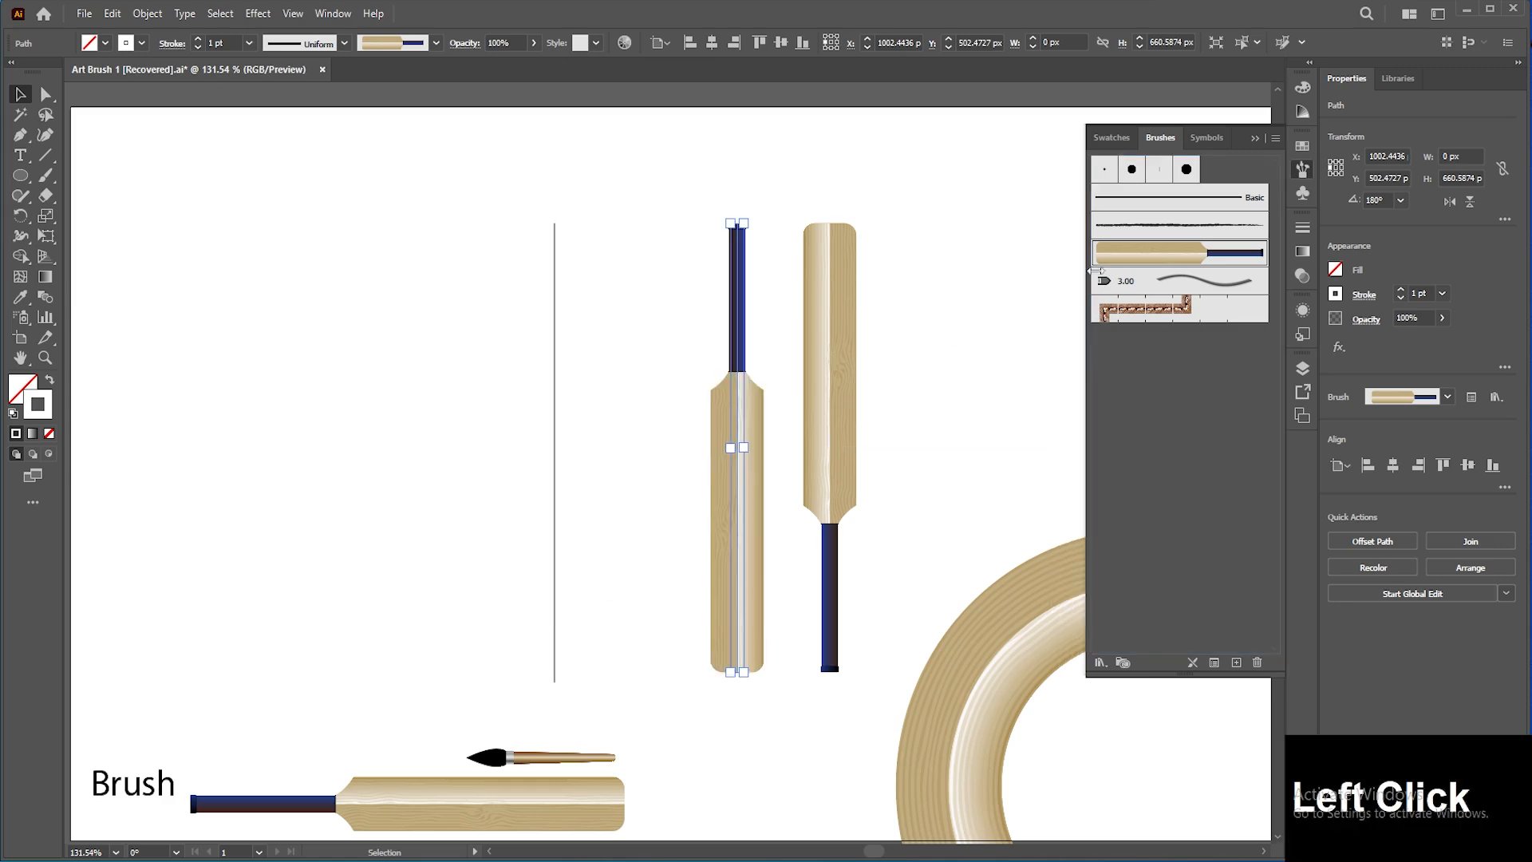
{"action": "double_click", "coordinate": [1153, 260]}
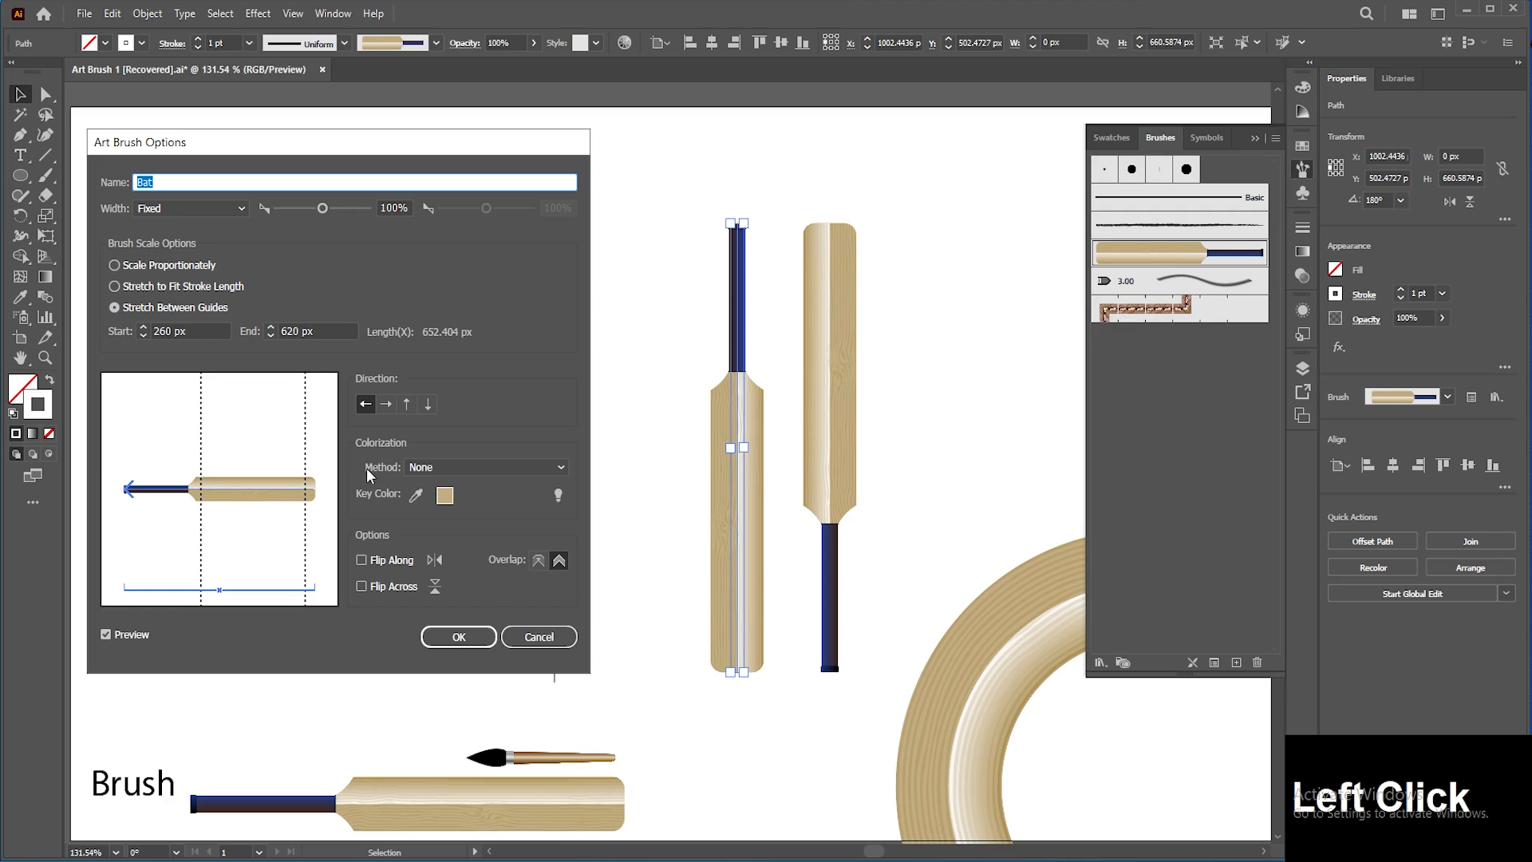
{"action": "left_click", "coordinate": [406, 403]}
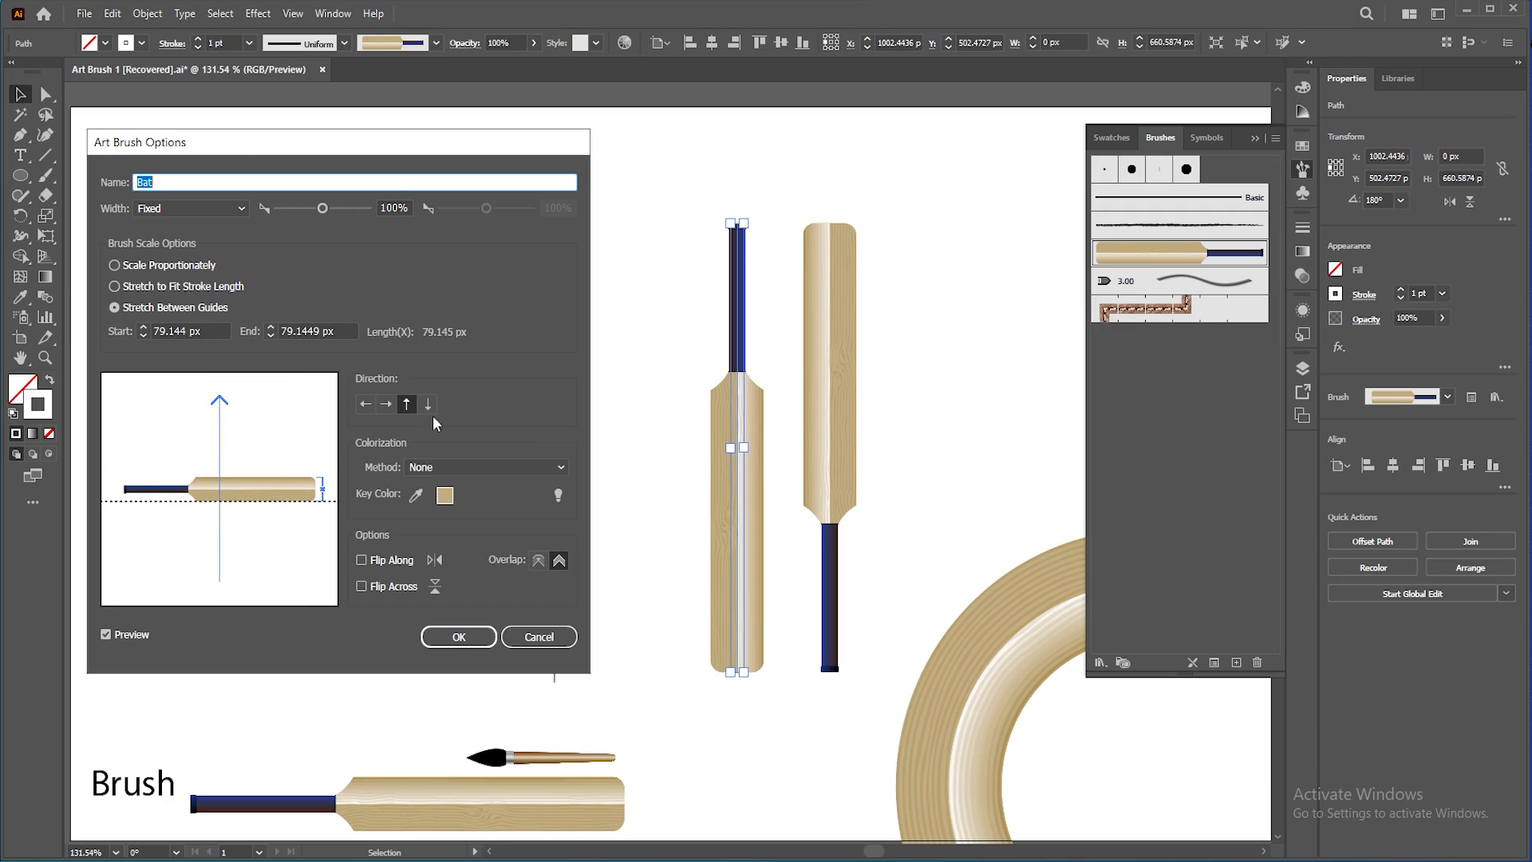
{"action": "left_click", "coordinate": [519, 635]}
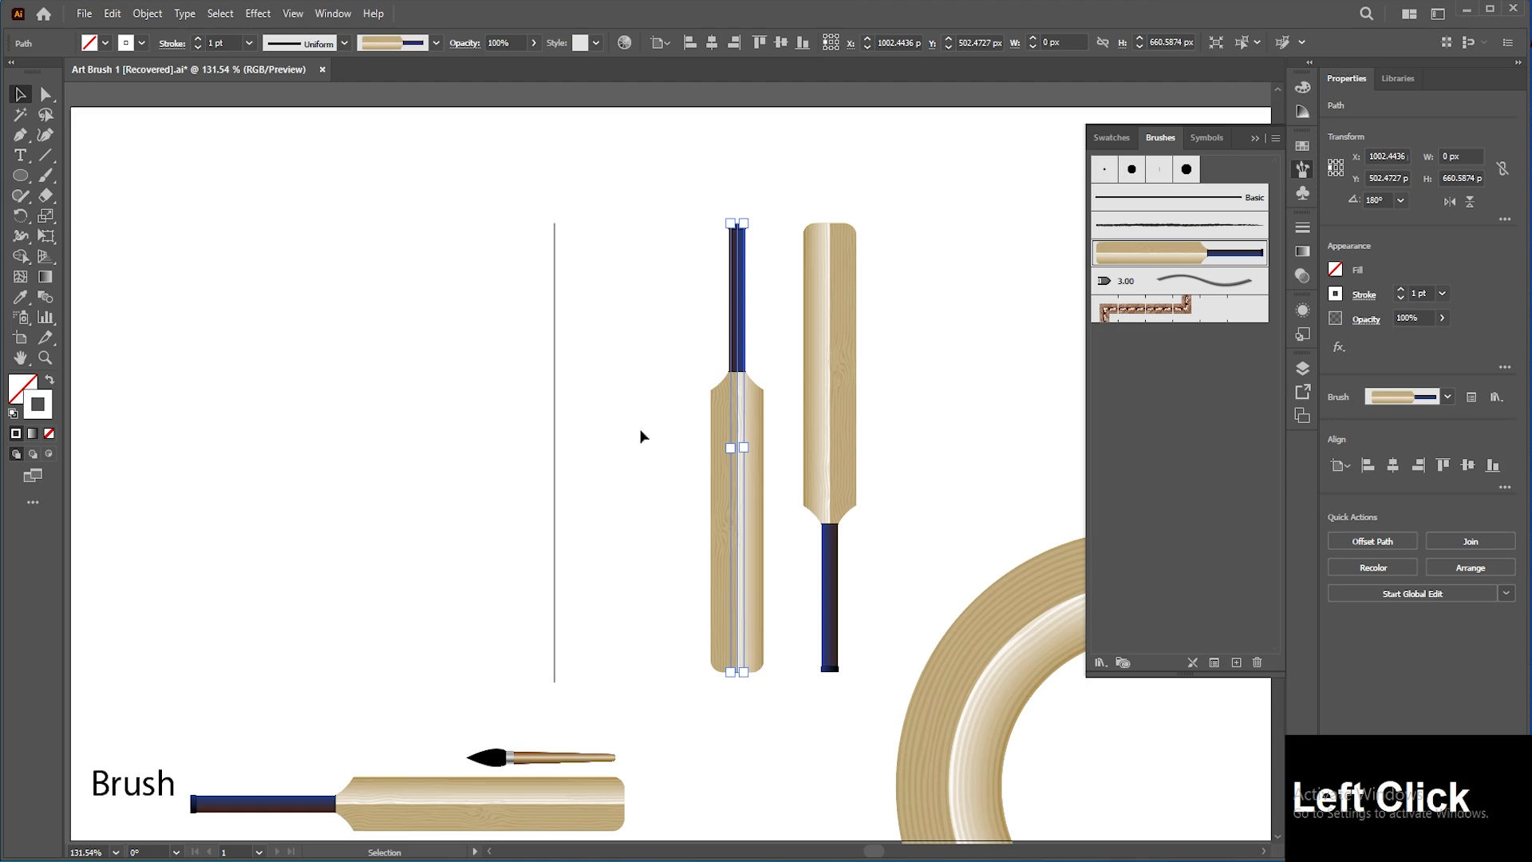
Step: Create a new art brush from the vertical bat, named Art Brush 1, with direction Stroke From Bottom To Top
{"action": "left_click_drag", "start_coordinate": [745, 485], "coordinate": [1156, 459]}
{"action": "left_click", "coordinate": [728, 363]}
{"action": "left_click", "coordinate": [739, 438]}
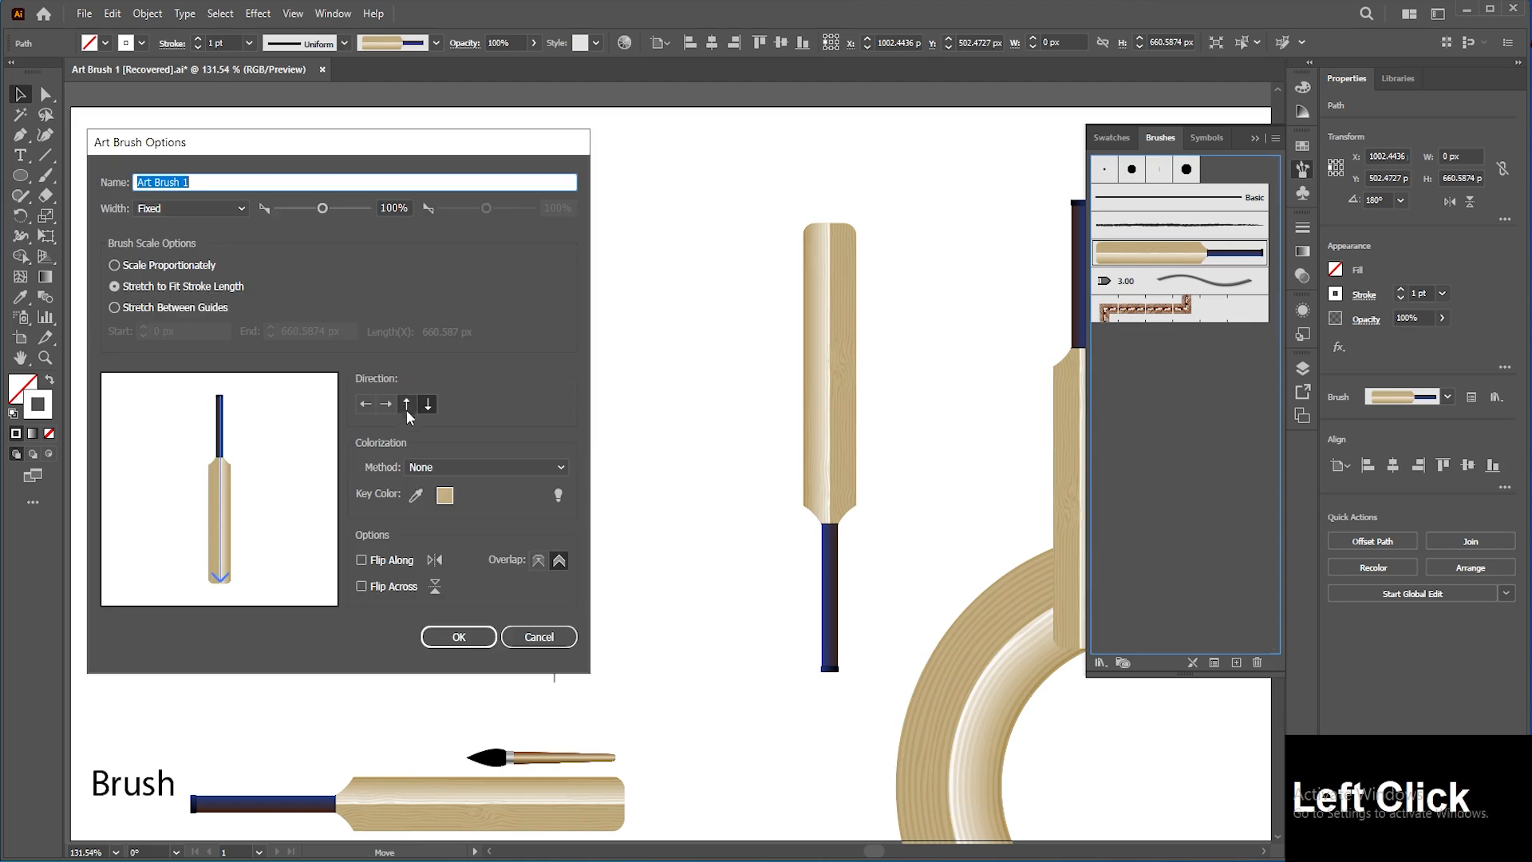
{"action": "left_click", "coordinate": [406, 403]}
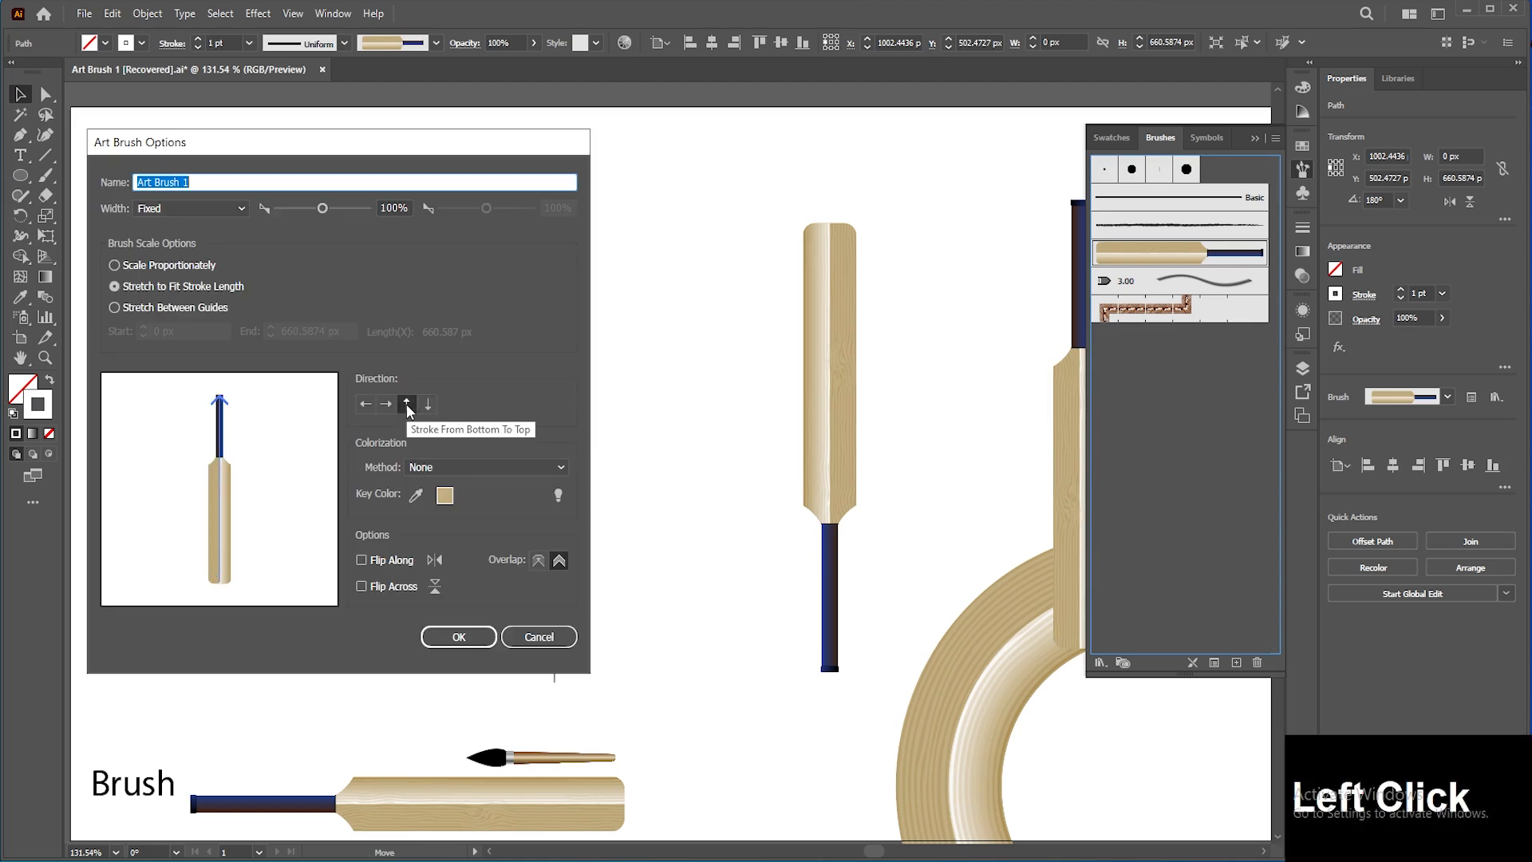
{"action": "left_click", "coordinate": [459, 638]}
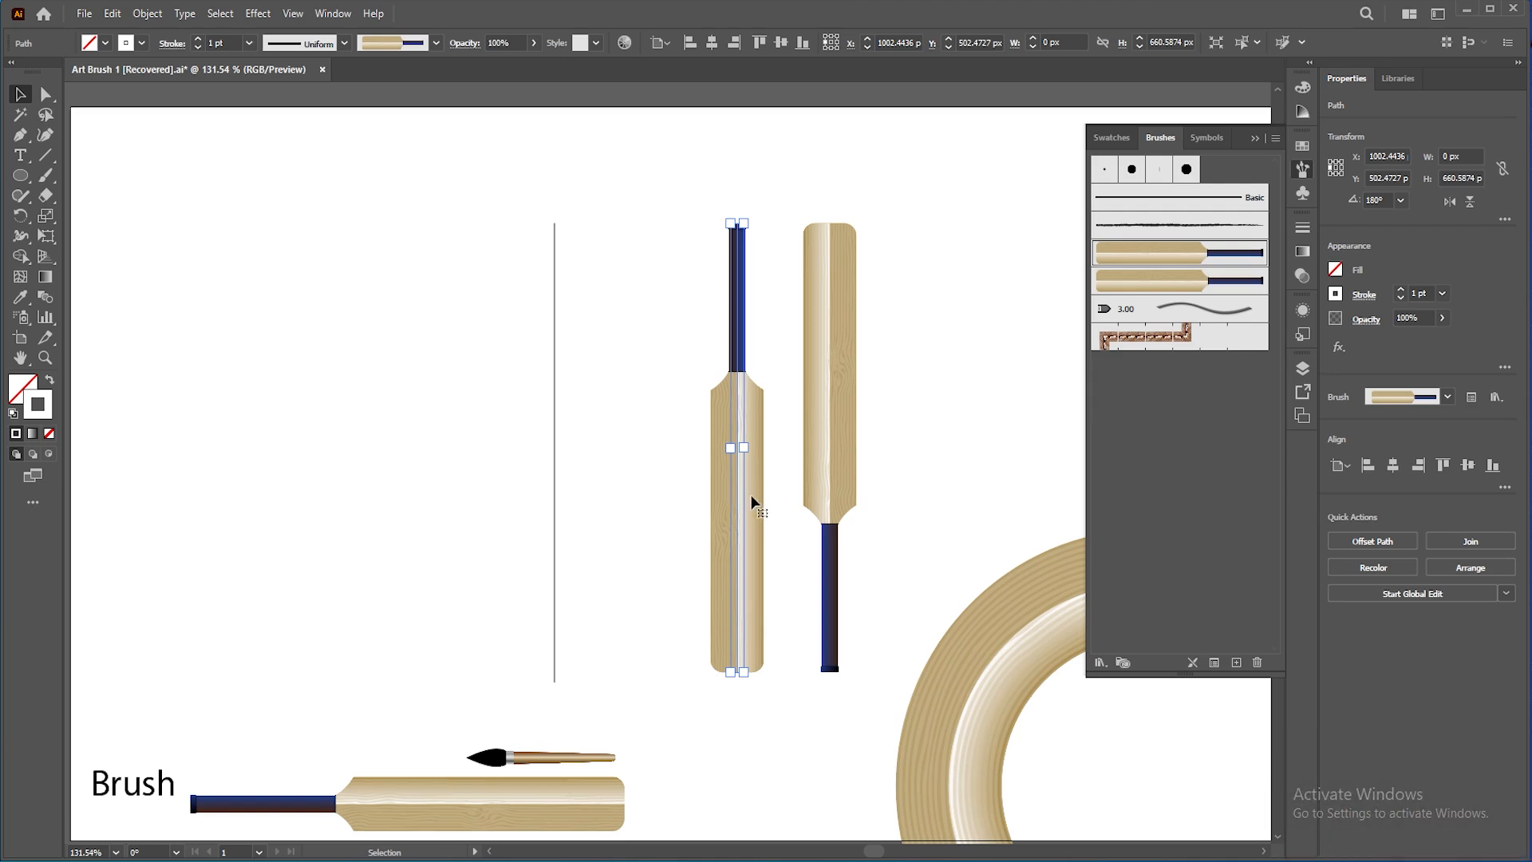
{"action": "left_click", "coordinate": [679, 478]}
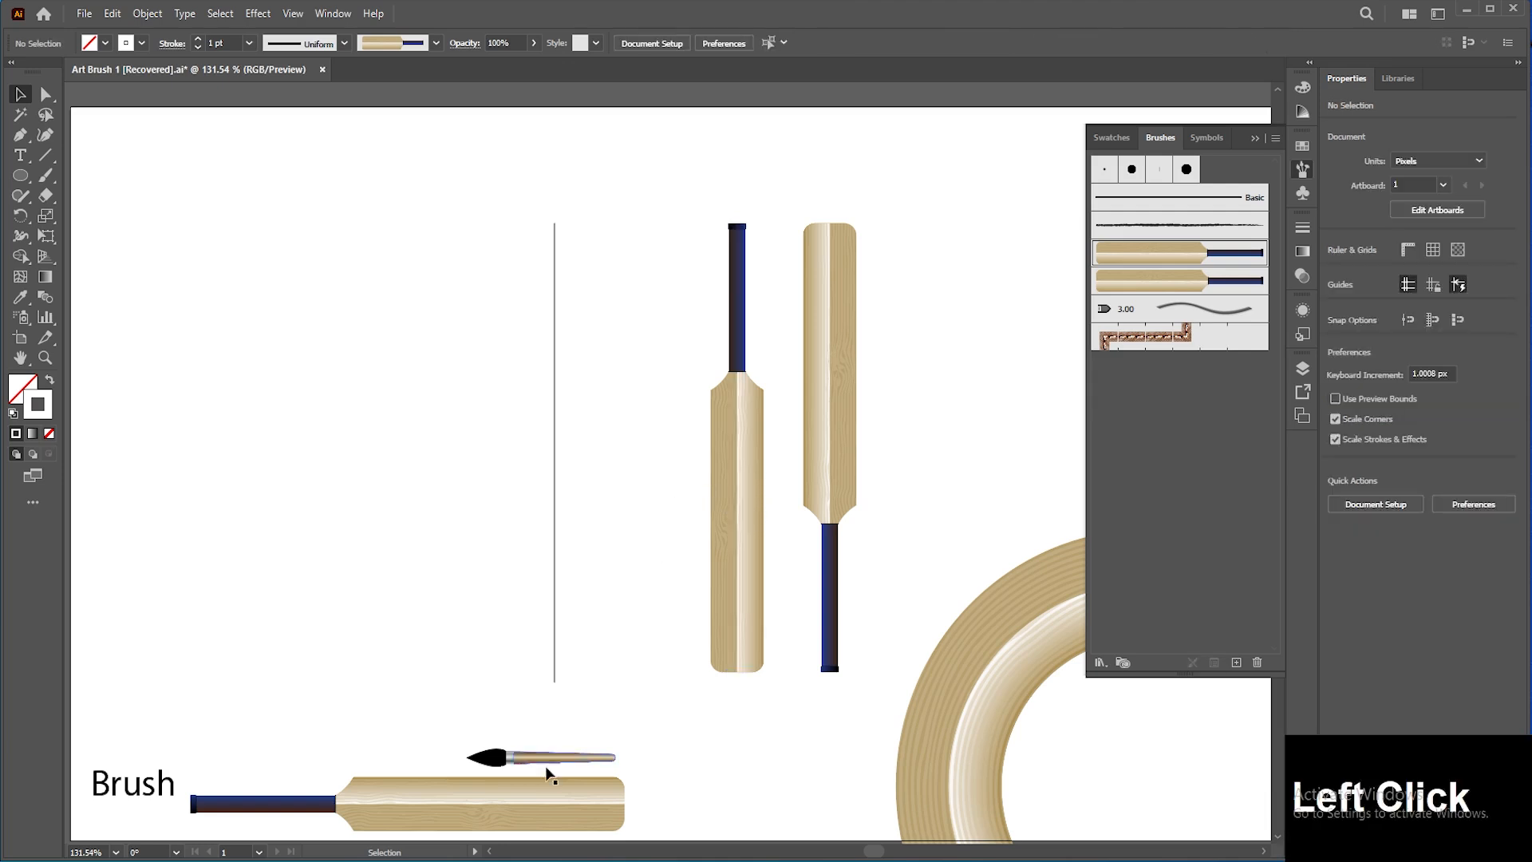
{"action": "left_click", "coordinate": [547, 804]}
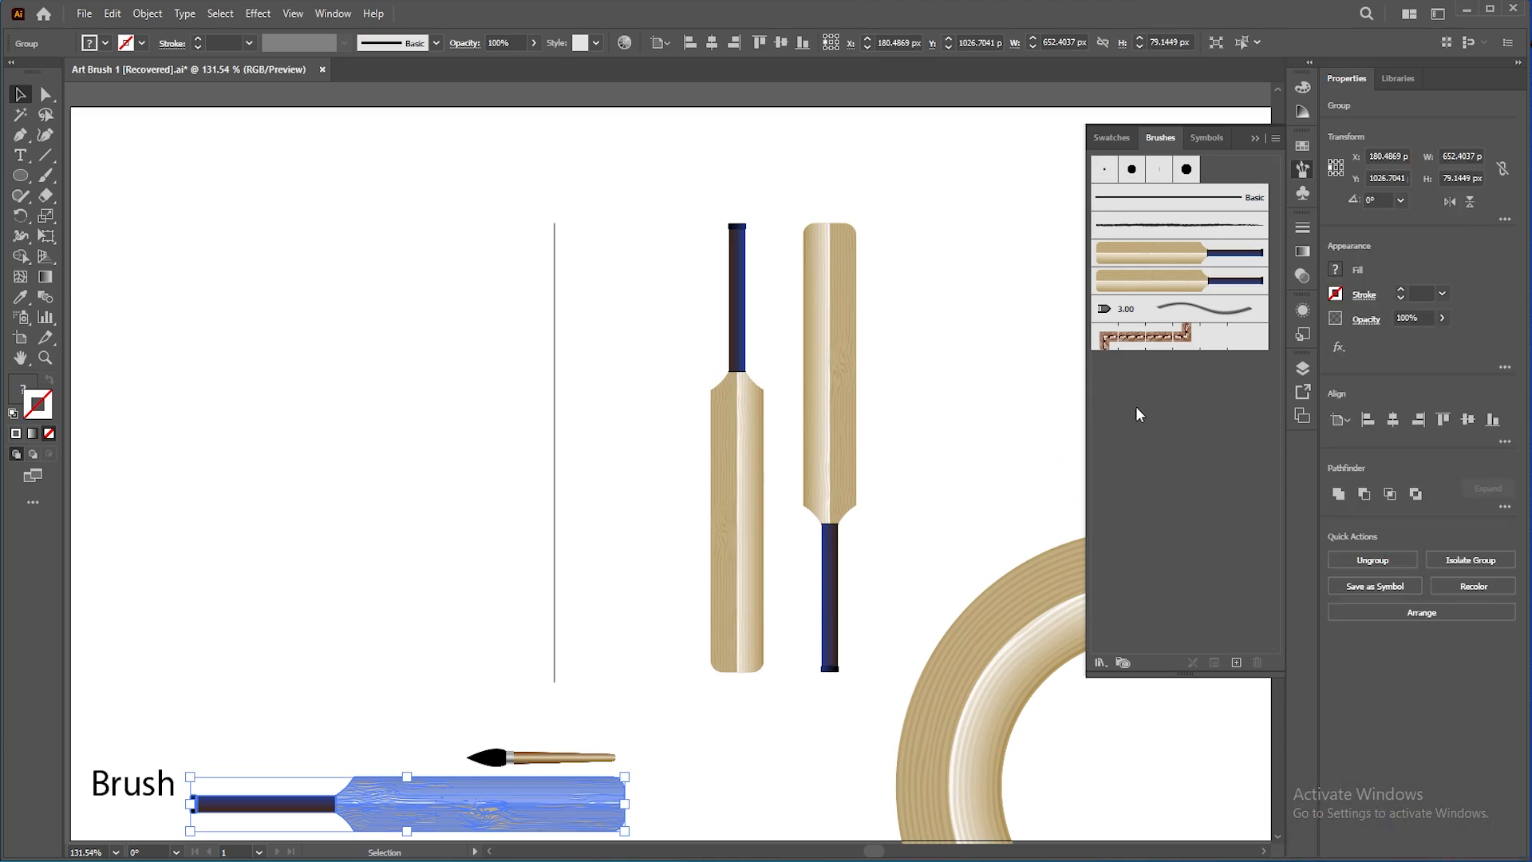
{"action": "left_click", "coordinate": [1026, 413]}
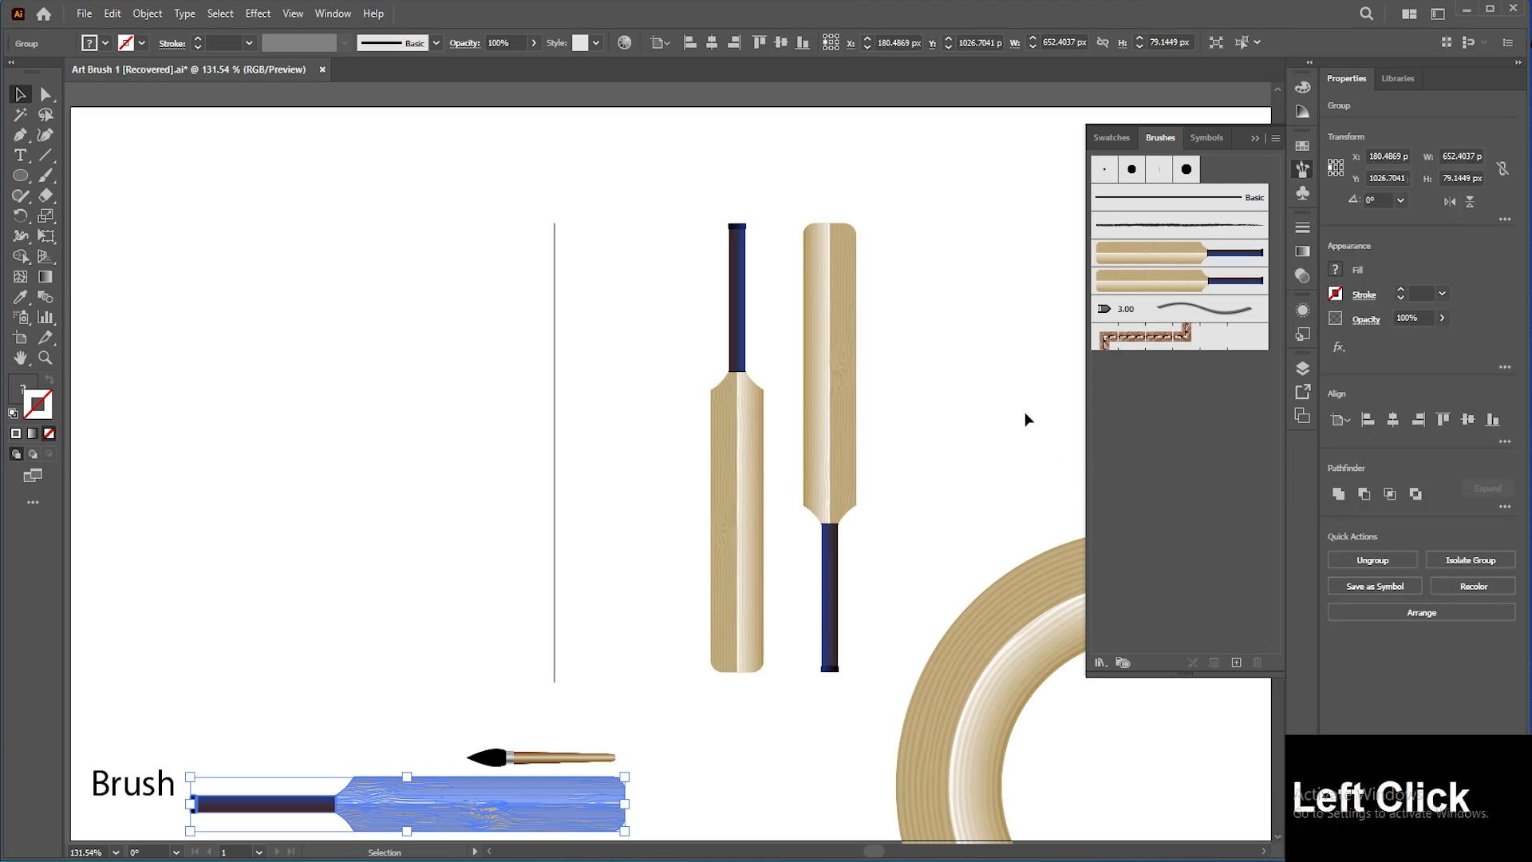
{"action": "left_click", "coordinate": [1139, 288]}
{"action": "double_click", "coordinate": [1140, 288]}
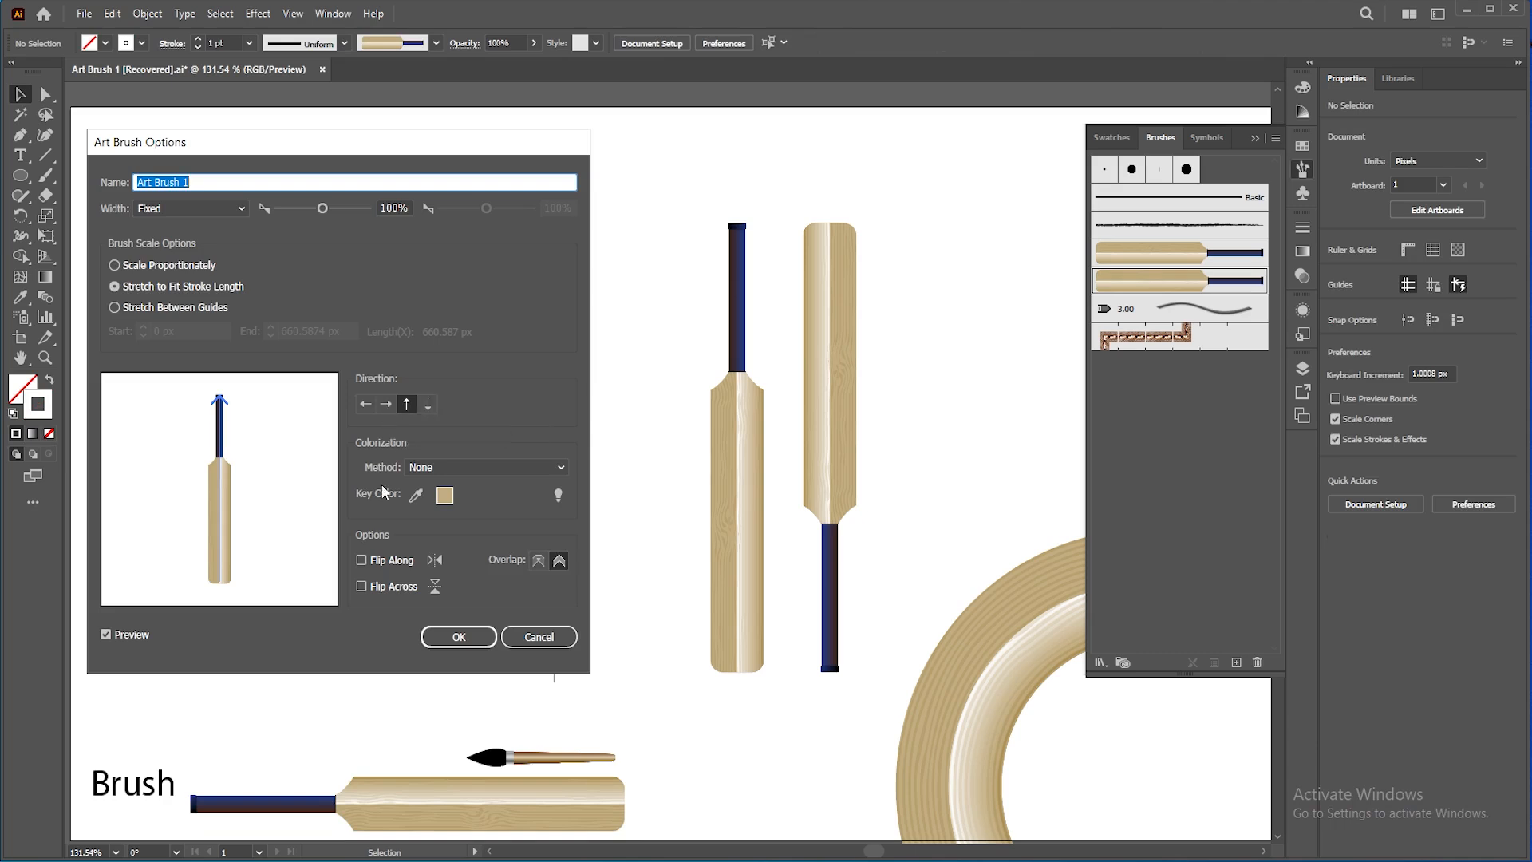
{"action": "left_click", "coordinate": [522, 643]}
{"action": "left_click_drag", "start_coordinate": [414, 382], "coordinate": [574, 418]}
{"action": "left_click", "coordinate": [433, 423]}
Step: Draw a horizontal line with the Pen tool in the artboard's left half
{"action": "key", "text": "p"}
{"action": "left_click", "coordinate": [198, 519]}
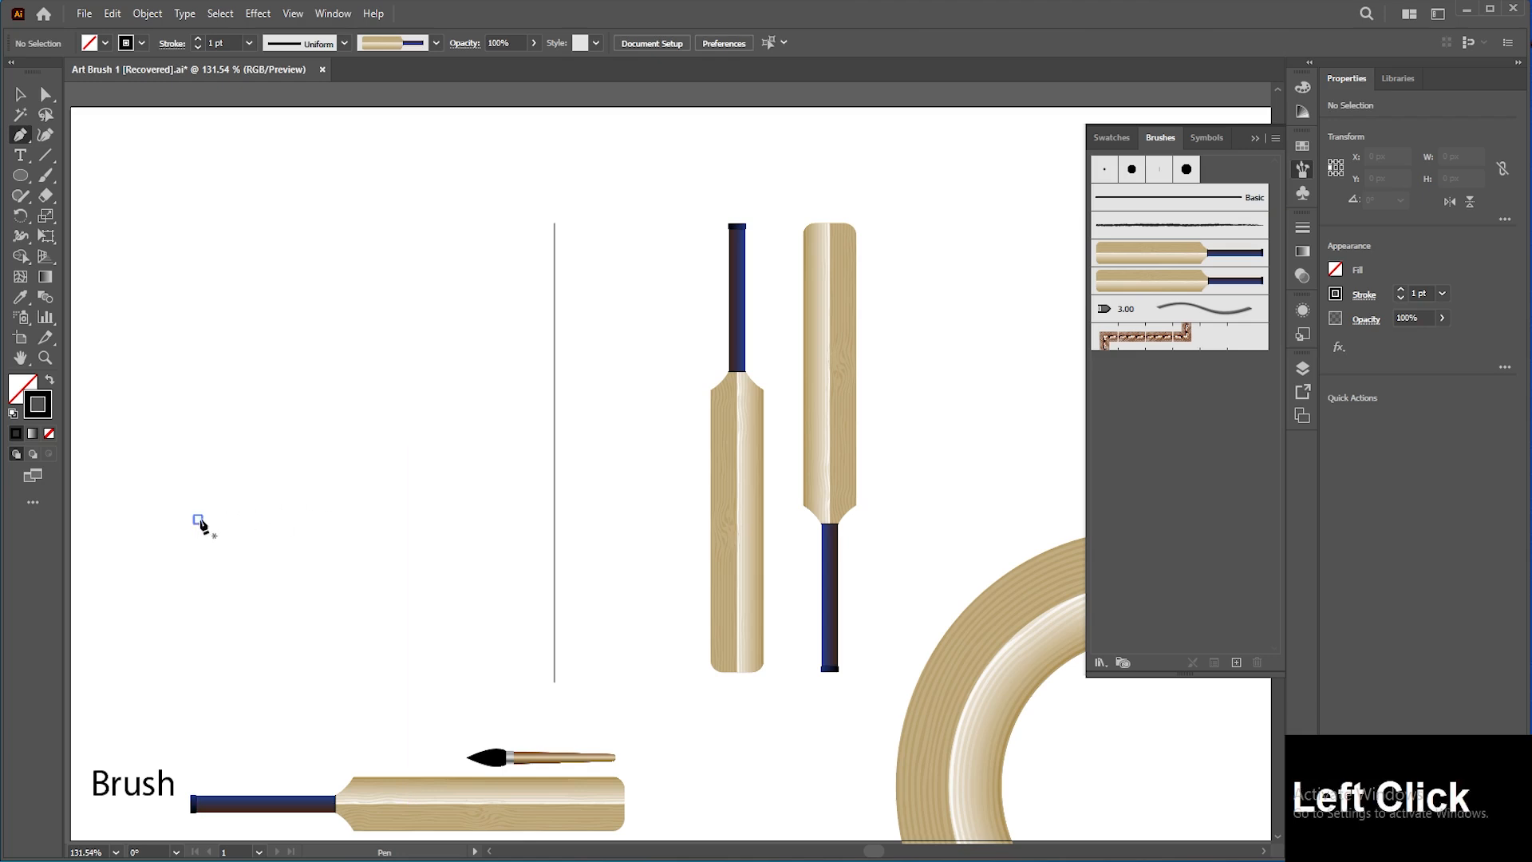
{"action": "left_click", "coordinate": [500, 519], "text": "shift"}
{"action": "left_click", "coordinate": [20, 94]}
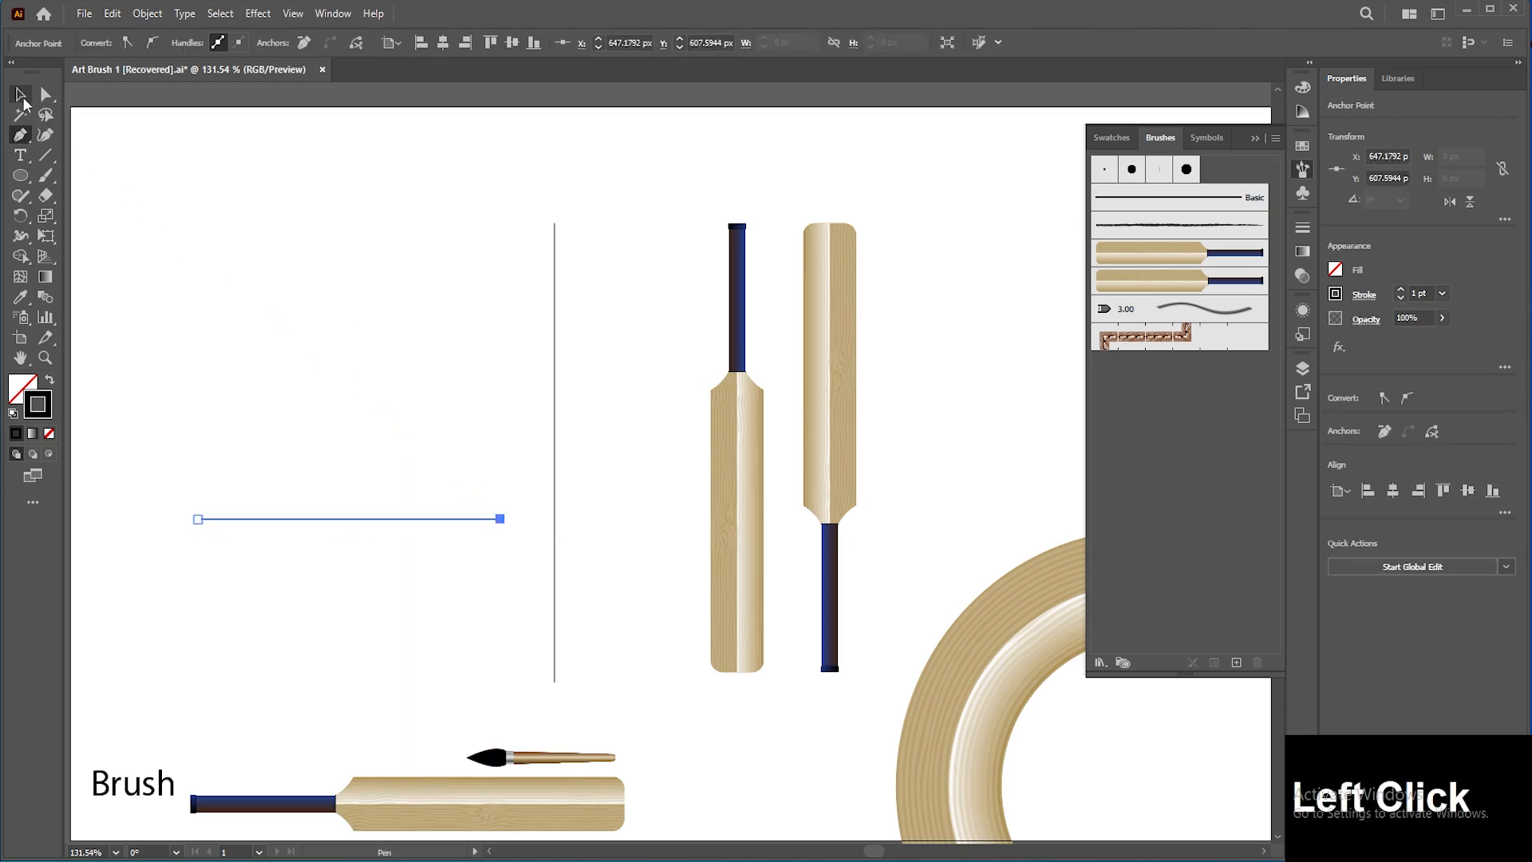
{"action": "left_click", "coordinate": [467, 316]}
Step: Delete the lines and vertical bats in the artboard's middle, and move the bat-stroked circle up to the centre
{"action": "double_click", "coordinate": [1198, 280]}
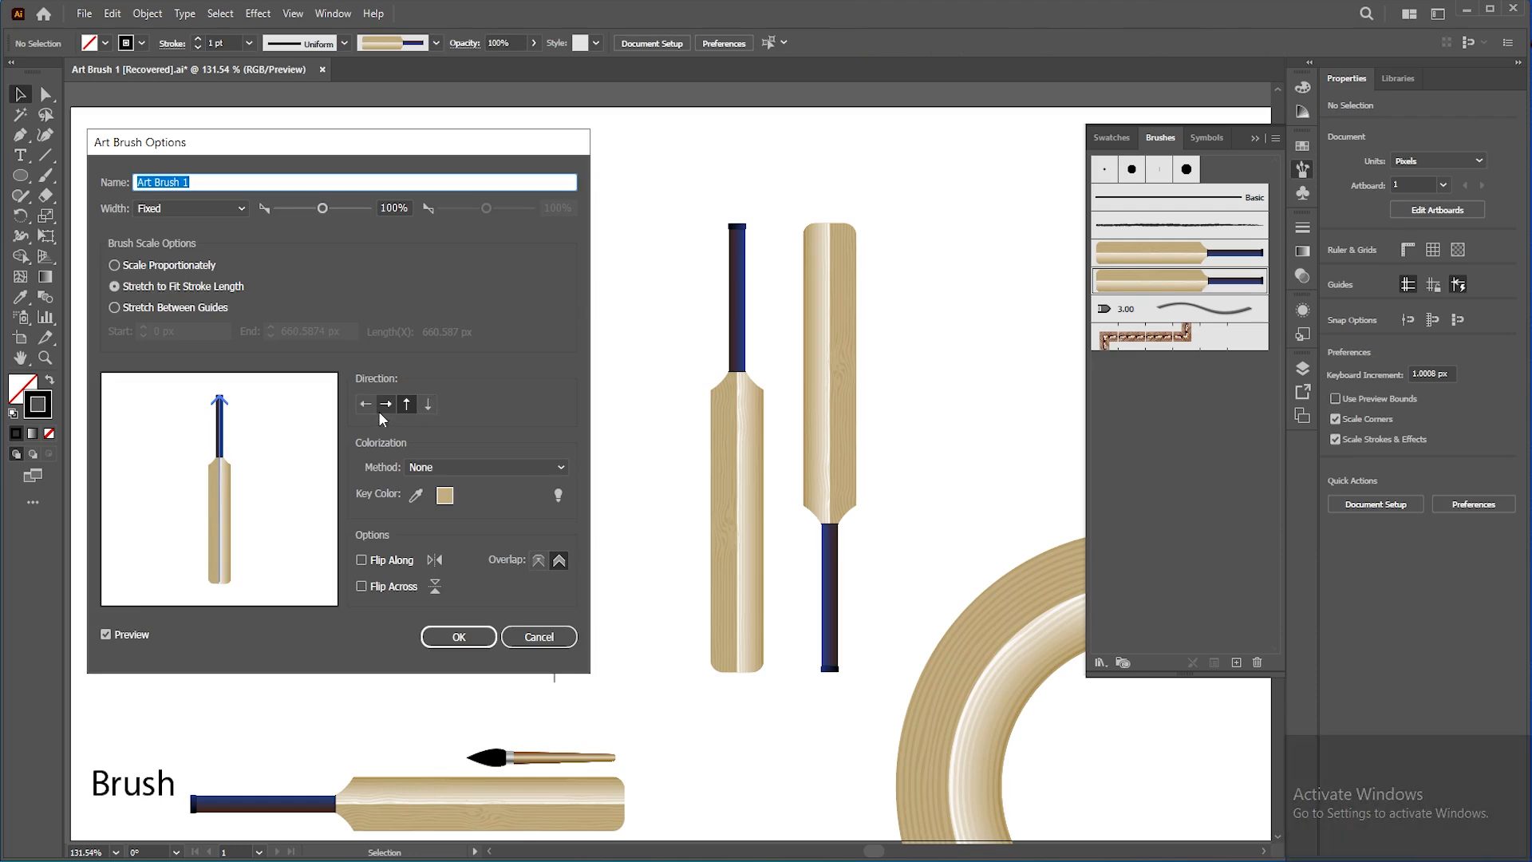
{"action": "left_click", "coordinate": [483, 635]}
{"action": "mouse_move", "coordinate": [424, 431]}
{"action": "left_mouse_down"}
{"action": "mouse_move", "coordinate": [897, 600]}
{"action": "mouse_move", "coordinate": [870, 605]}
{"action": "left_mouse_up"}
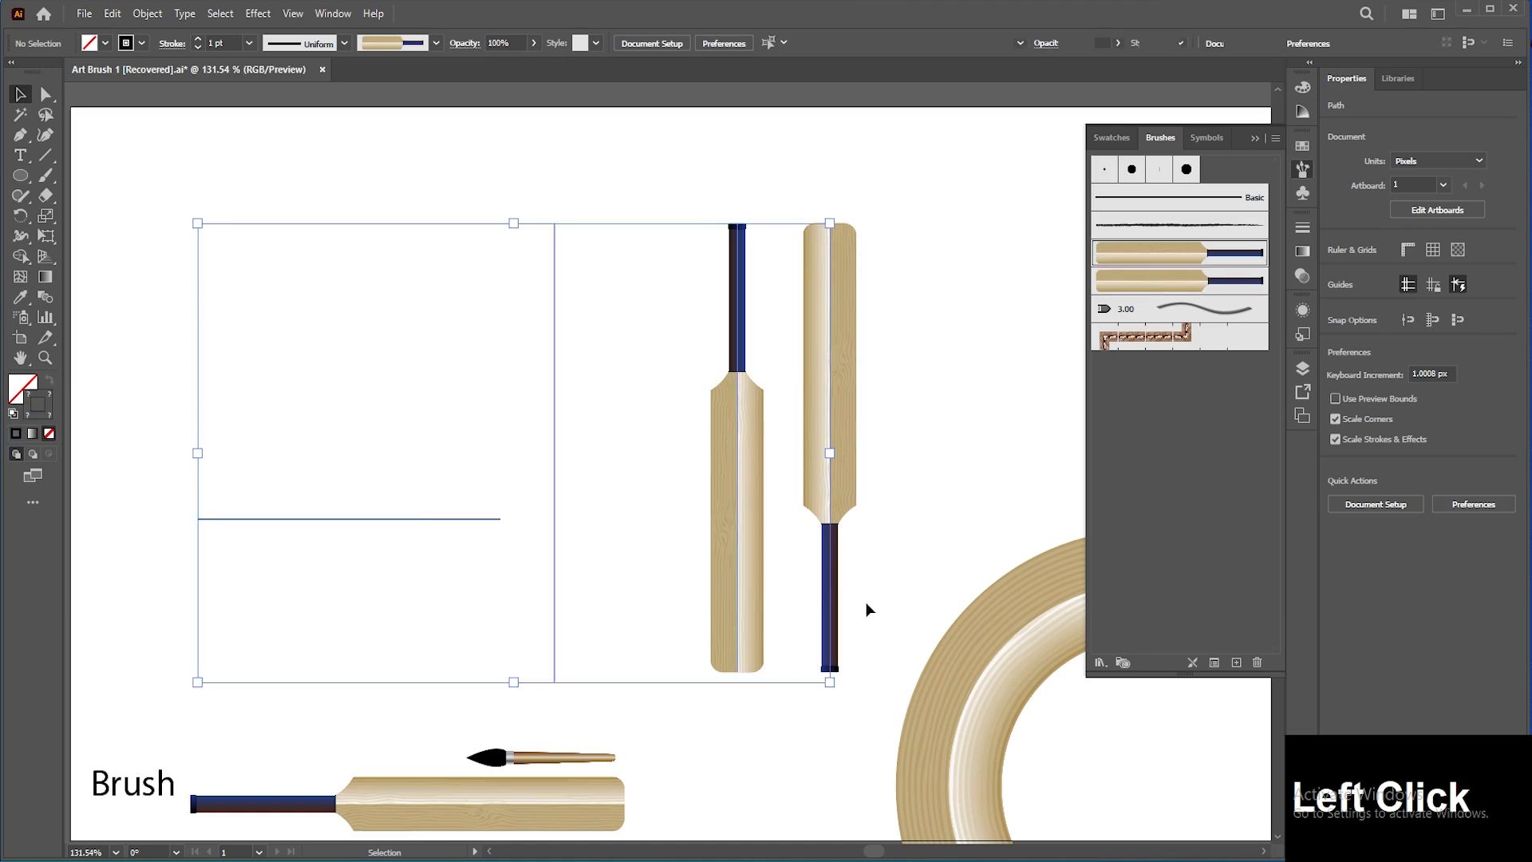
{"action": "key", "text": "Delete"}
{"action": "left_click", "coordinate": [960, 674]}
{"action": "left_click_drag", "start_coordinate": [967, 697], "coordinate": [644, 332]}
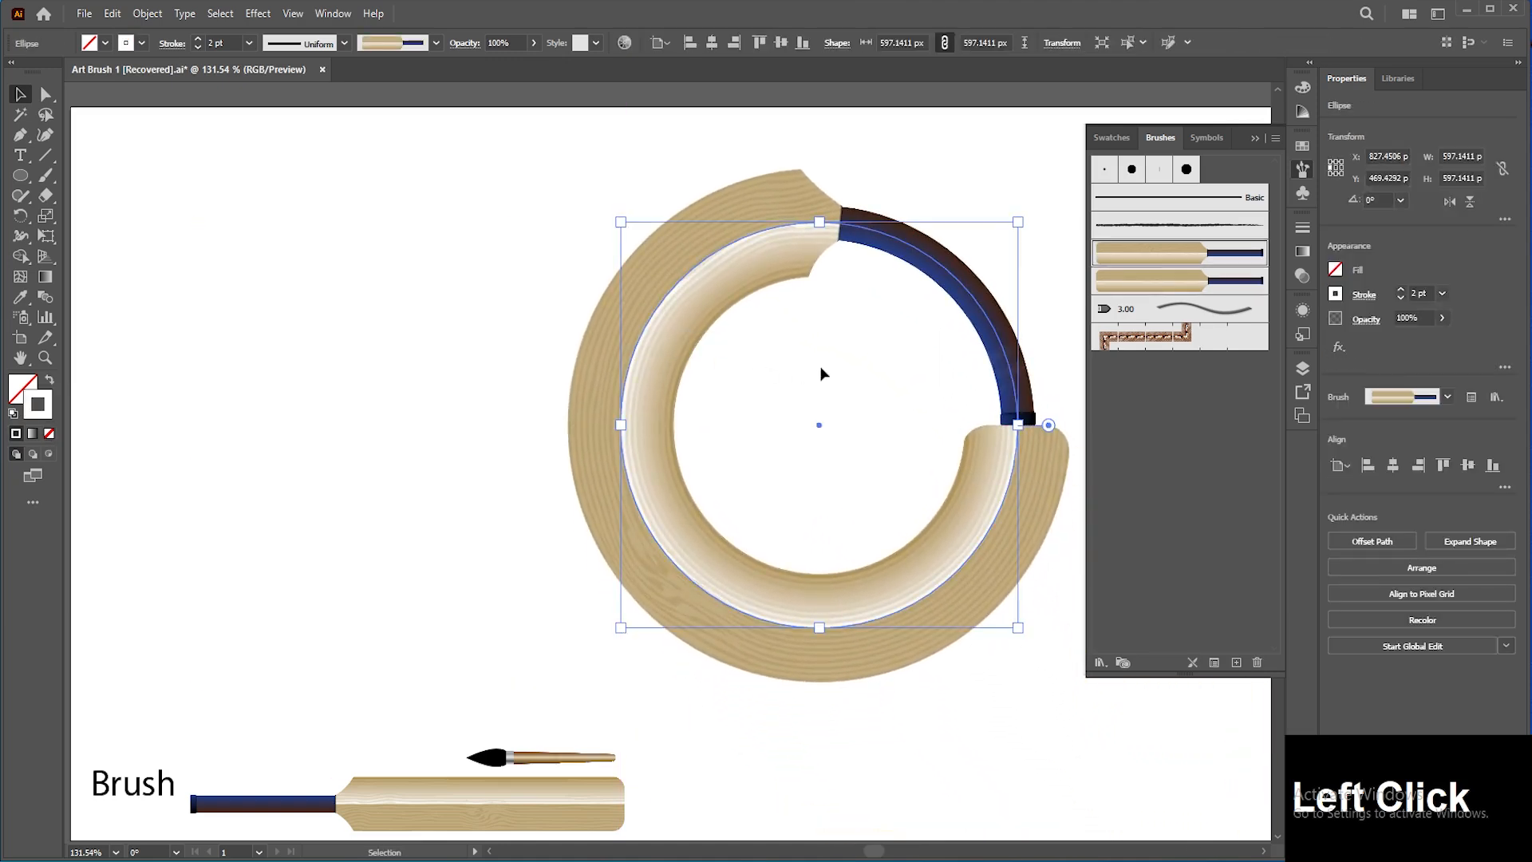
Step: Set the Bat brush's colorization method to Tints and apply the change to existing strokes
{"action": "double_click", "coordinate": [1161, 263]}
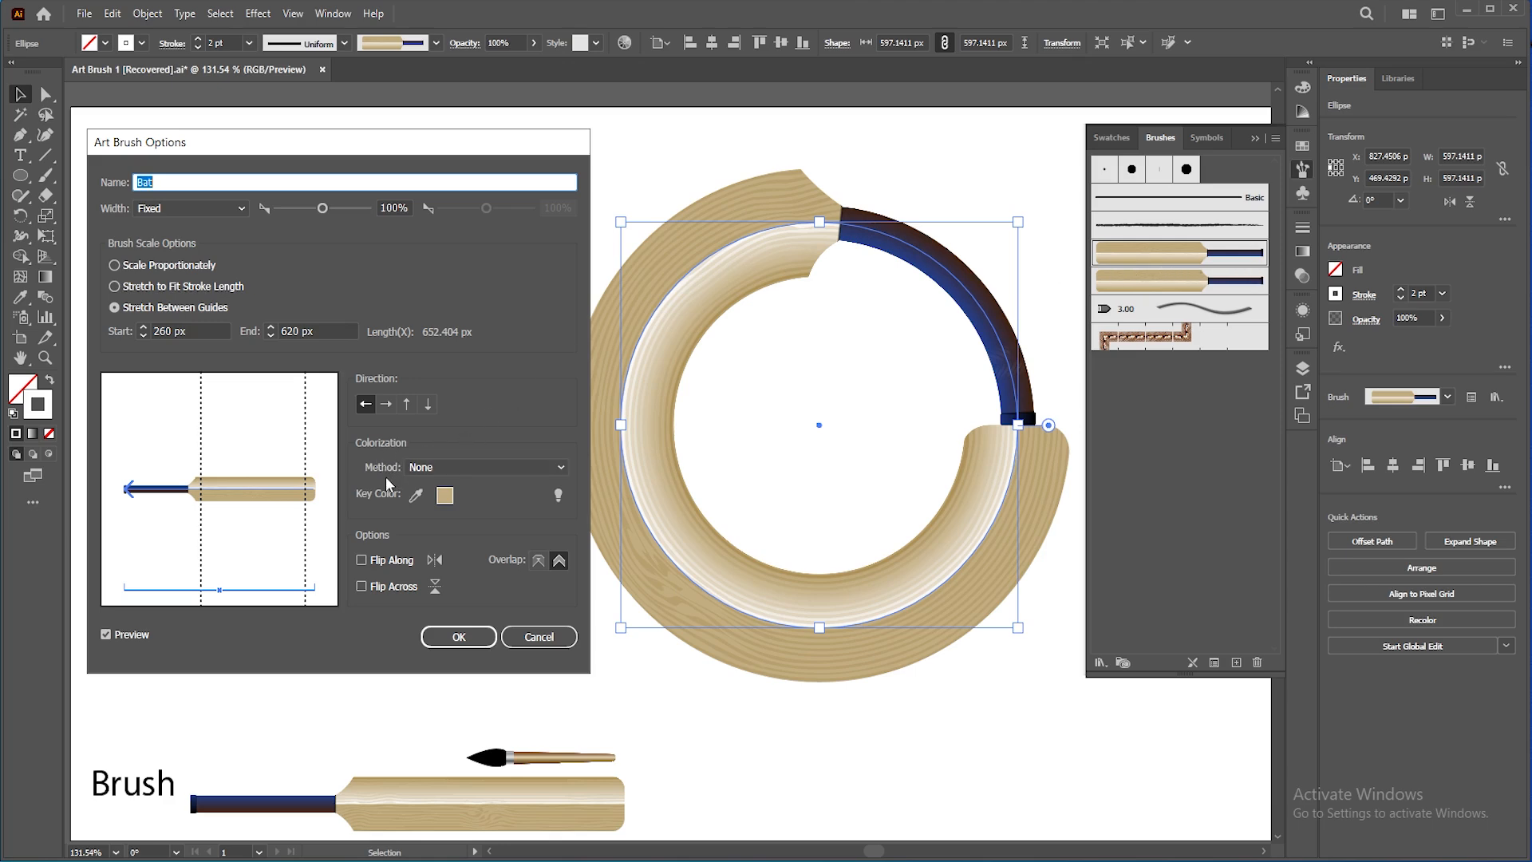
{"action": "left_click", "coordinate": [477, 468]}
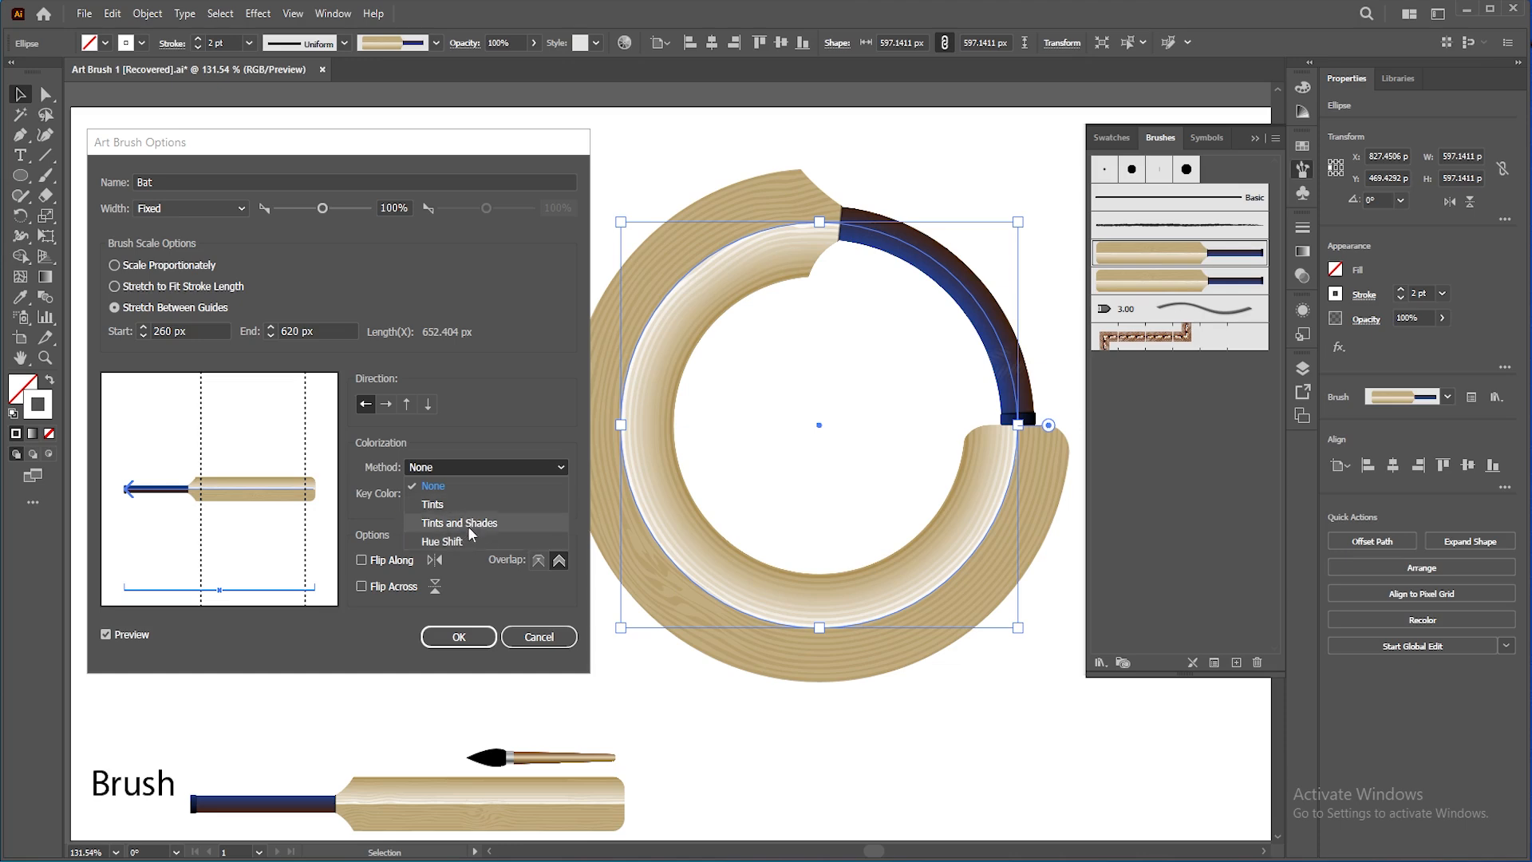
{"action": "left_click", "coordinate": [467, 503]}
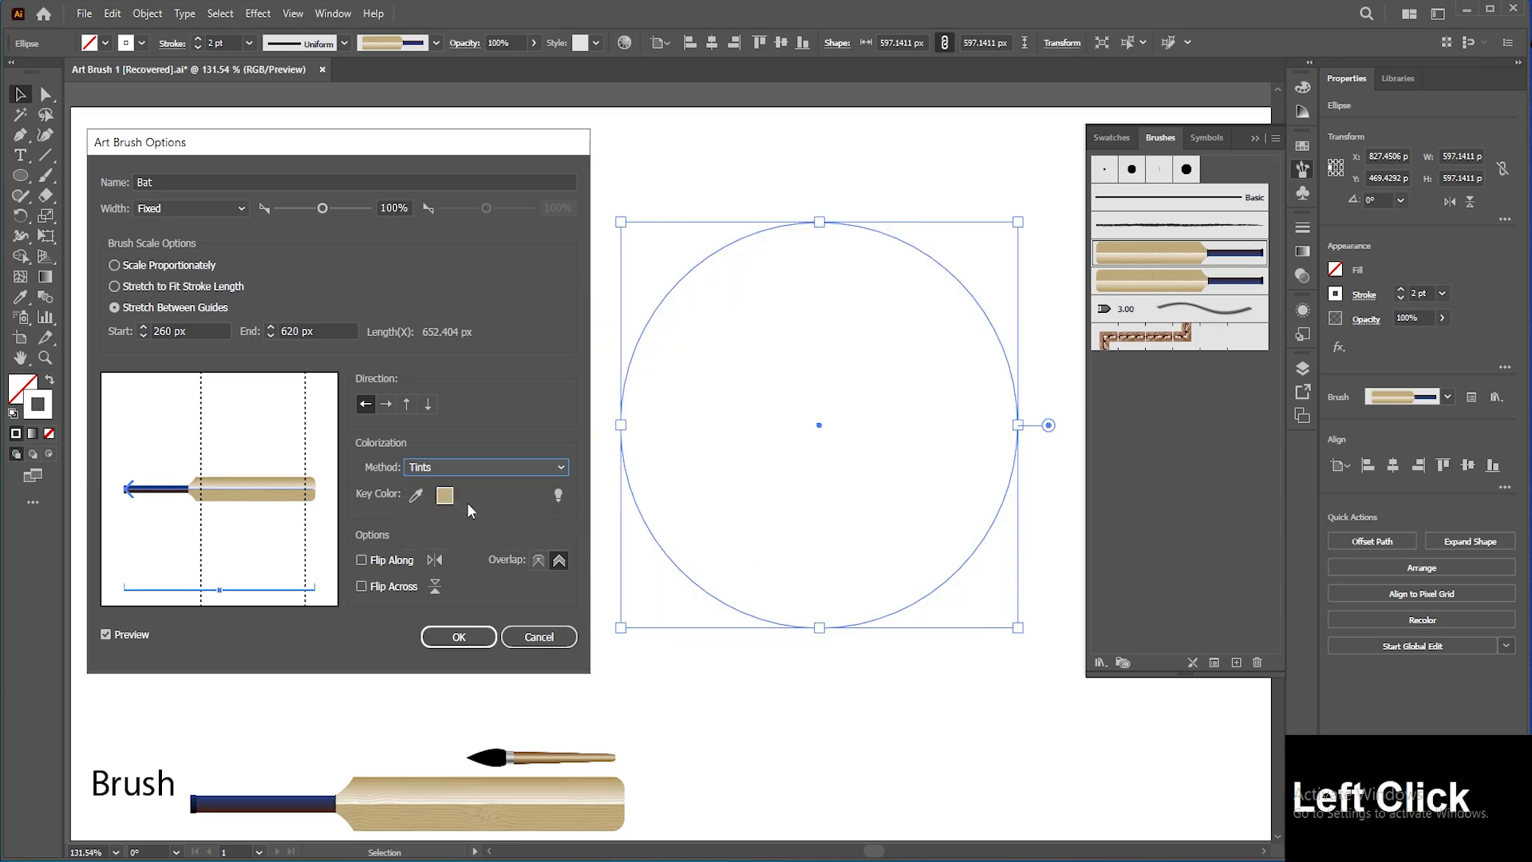
{"action": "left_click", "coordinate": [459, 636]}
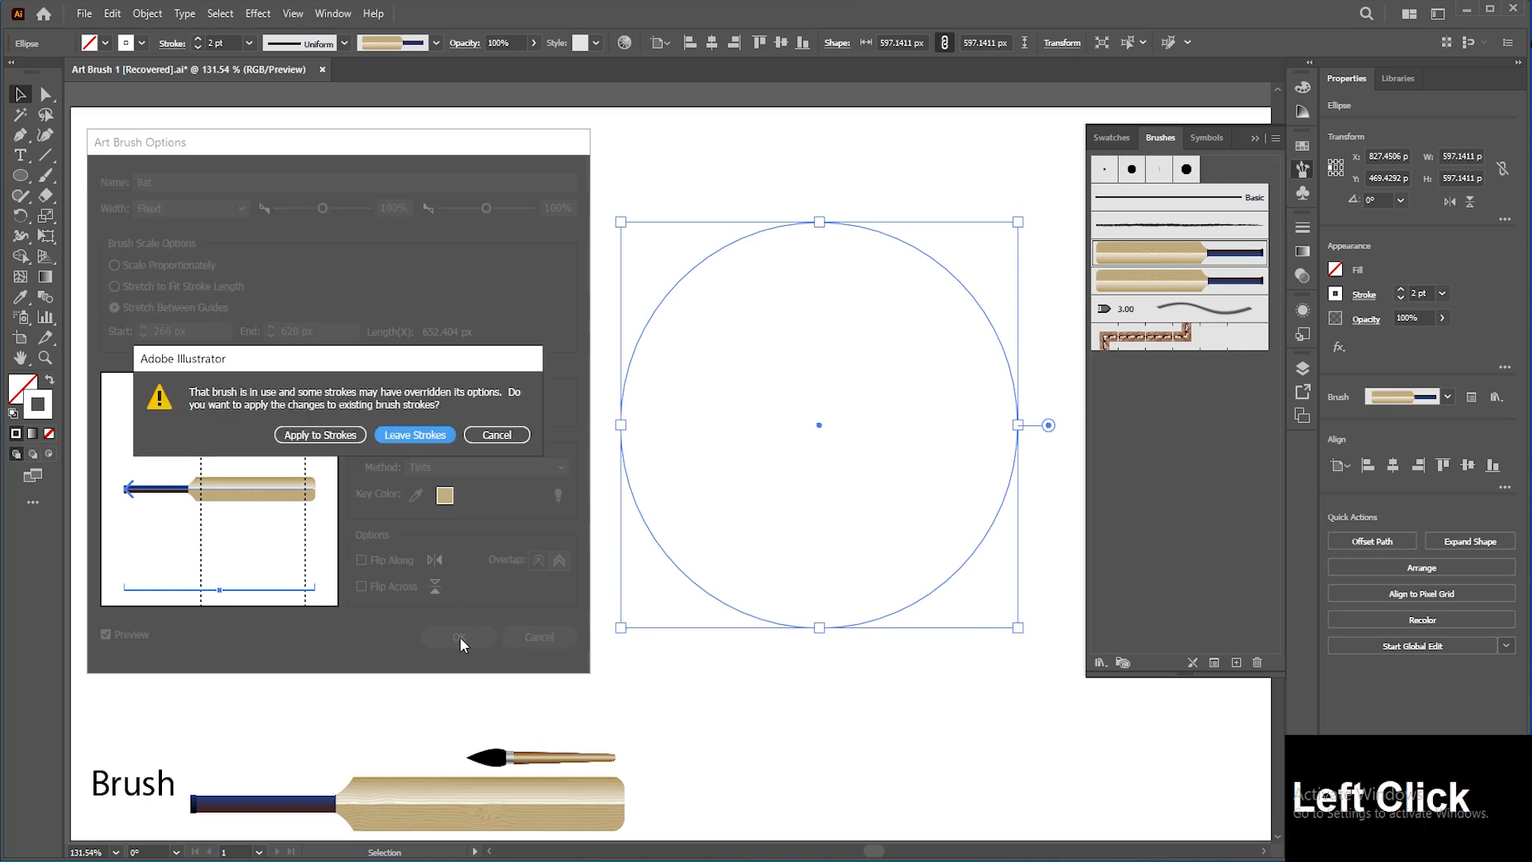
{"action": "left_click", "coordinate": [343, 437]}
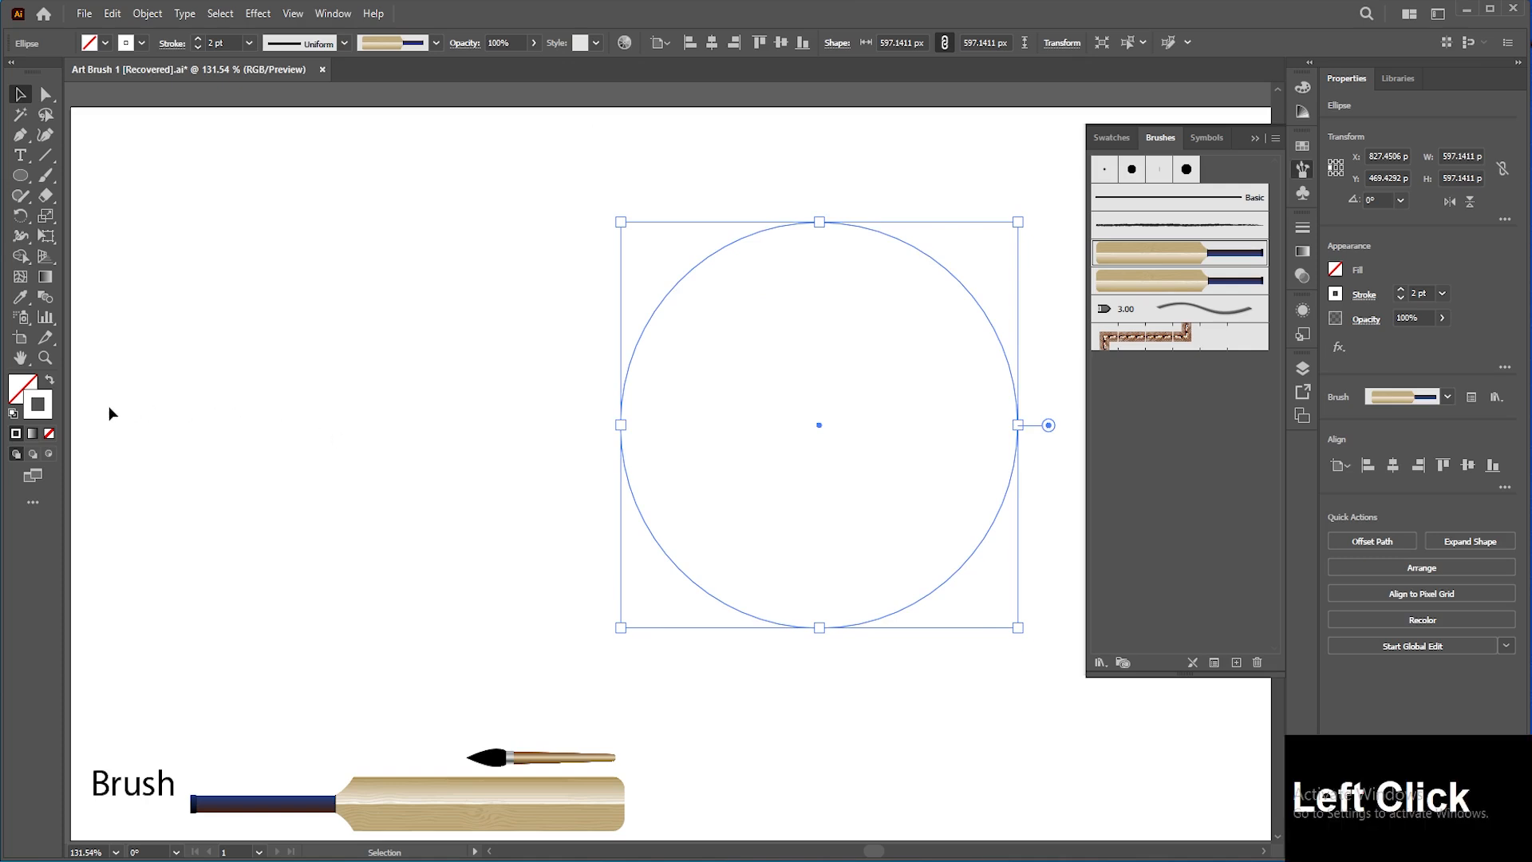
Step: Set the stroke color to a dark red
{"action": "double_click", "coordinate": [39, 407]}
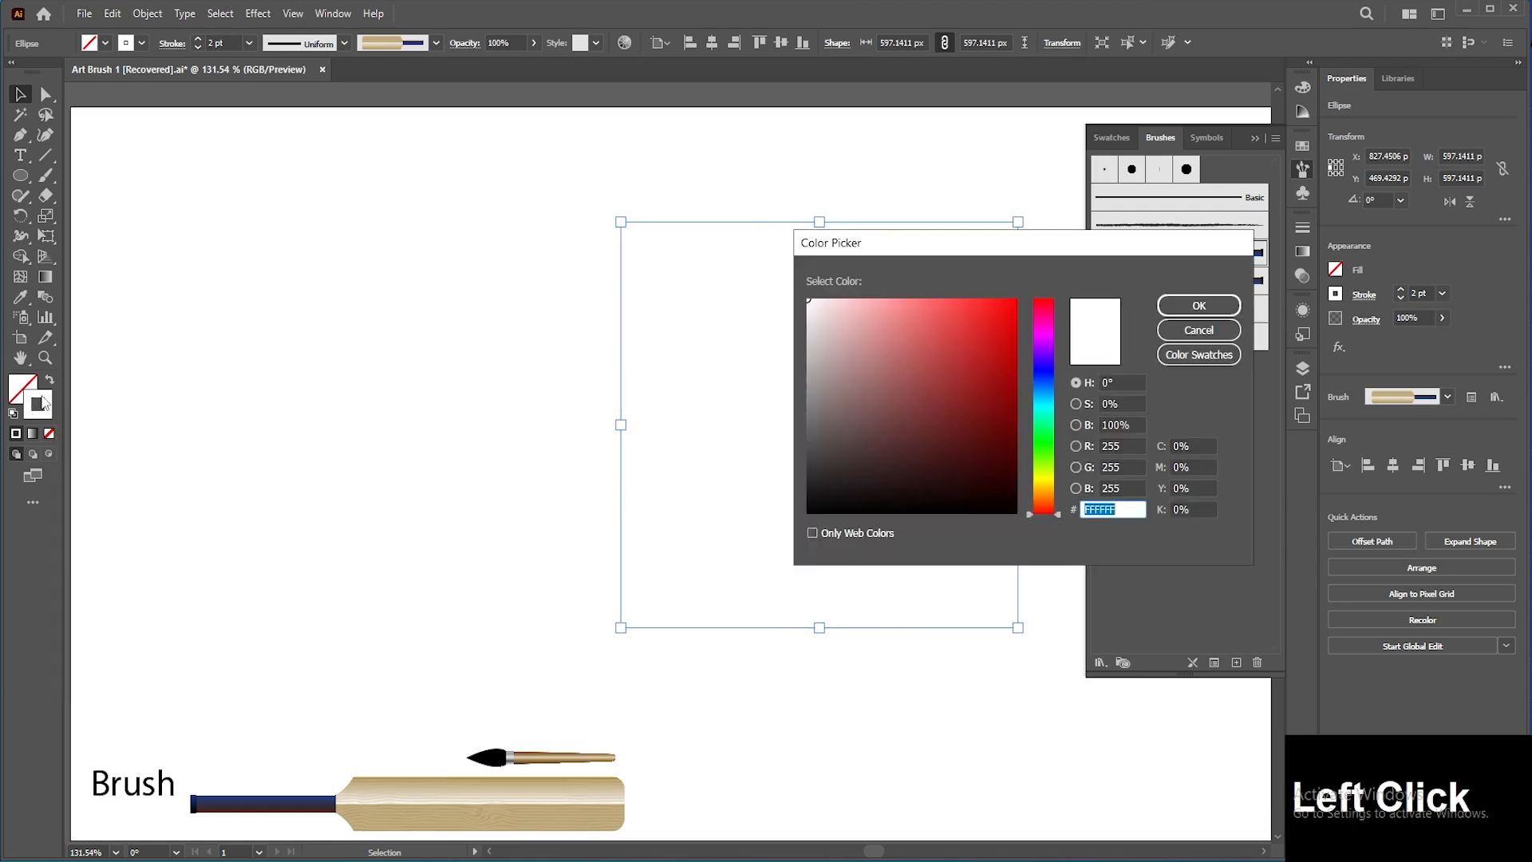
{"action": "left_click", "coordinate": [923, 423]}
{"action": "left_click", "coordinate": [1198, 306]}
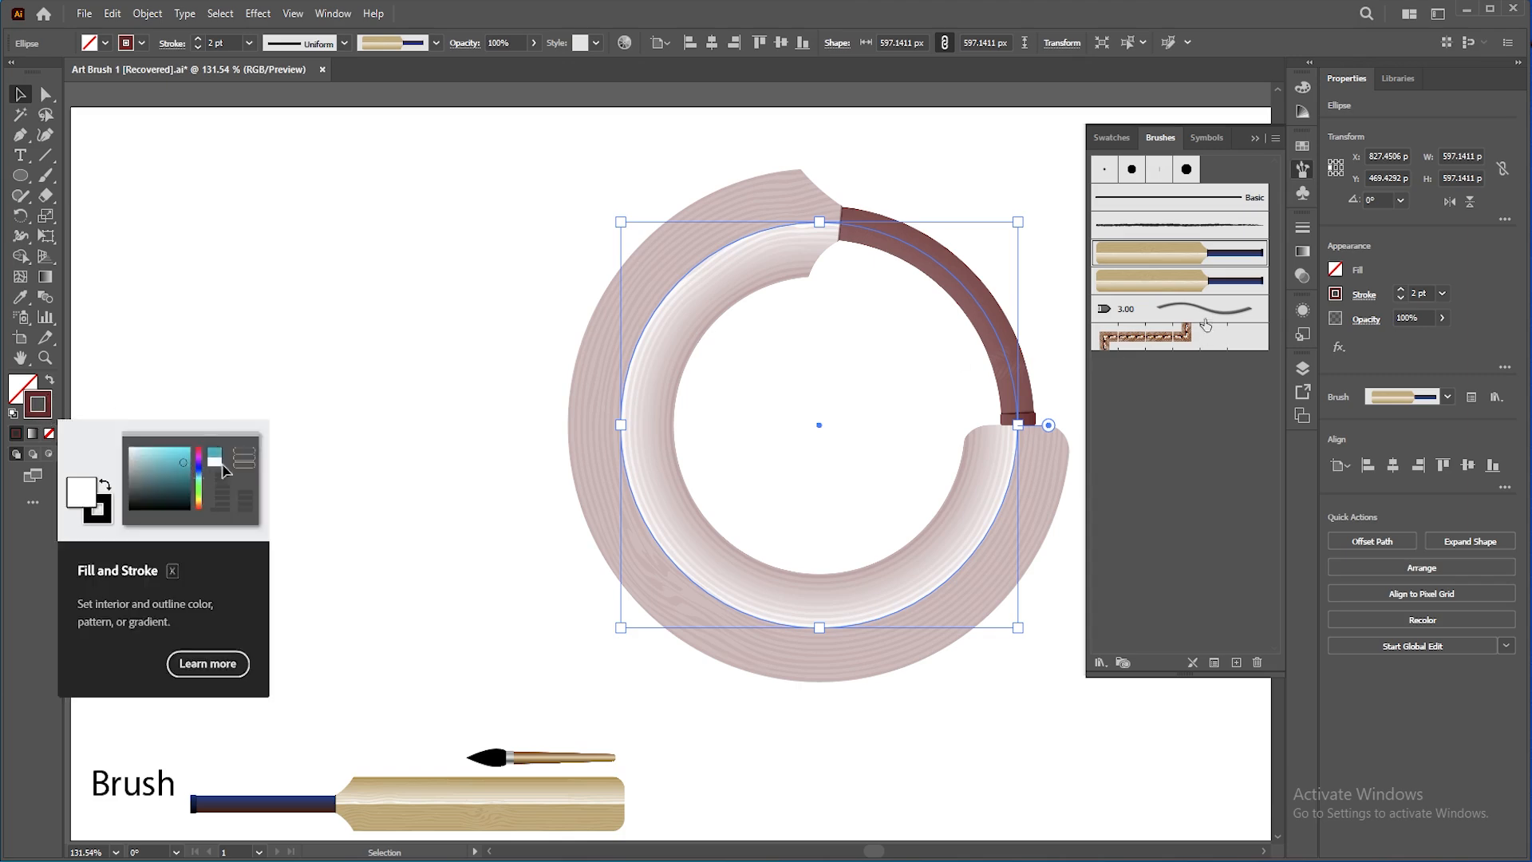
Step: Set the Bat brush's colorization method to Tints and Shades and apply it to existing strokes
{"action": "double_click", "coordinate": [1176, 257]}
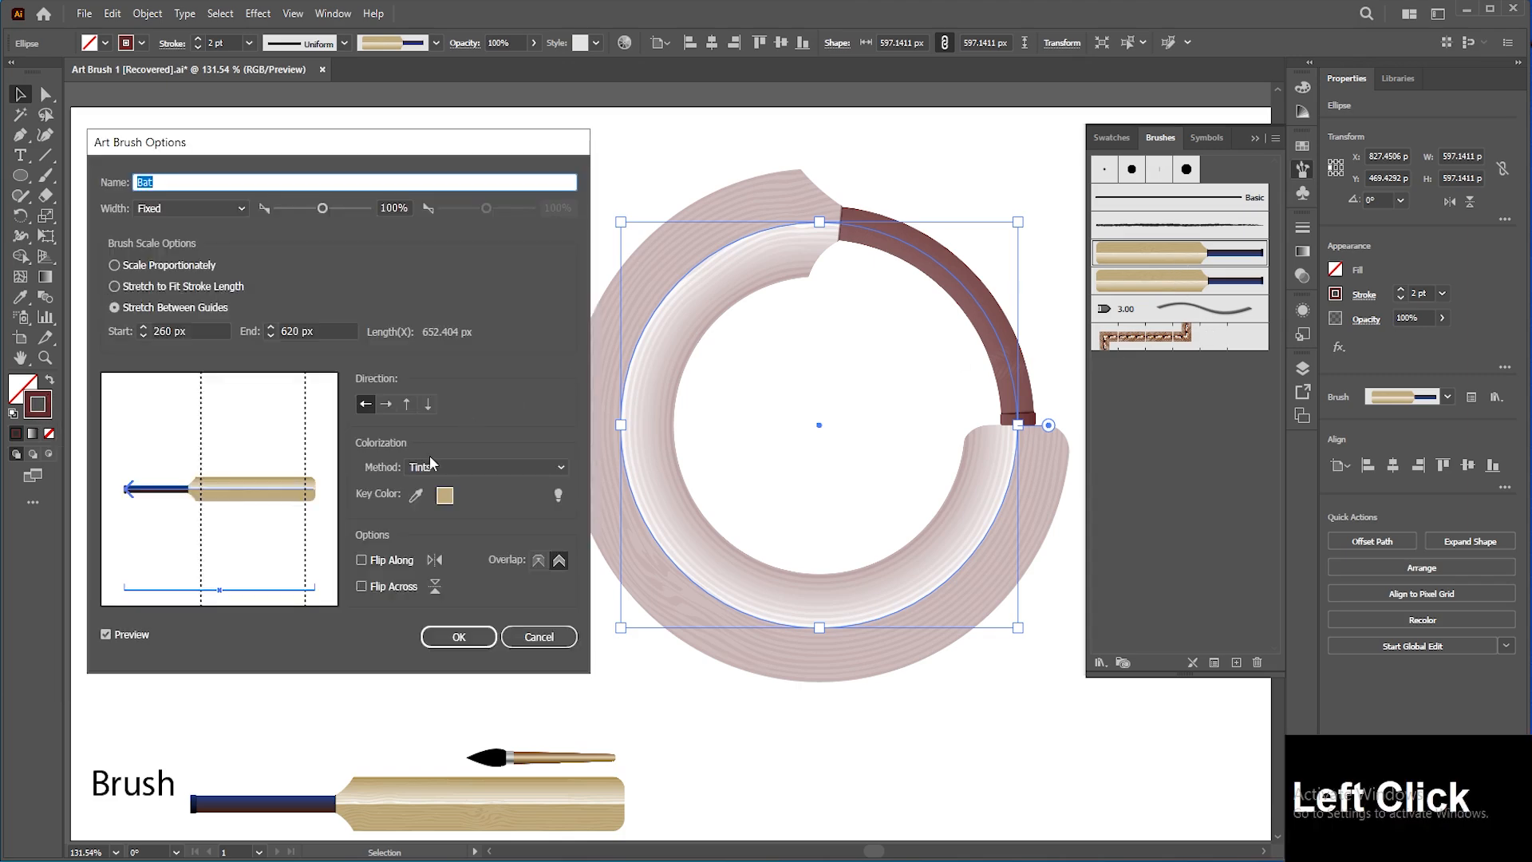
{"action": "left_click", "coordinate": [448, 466]}
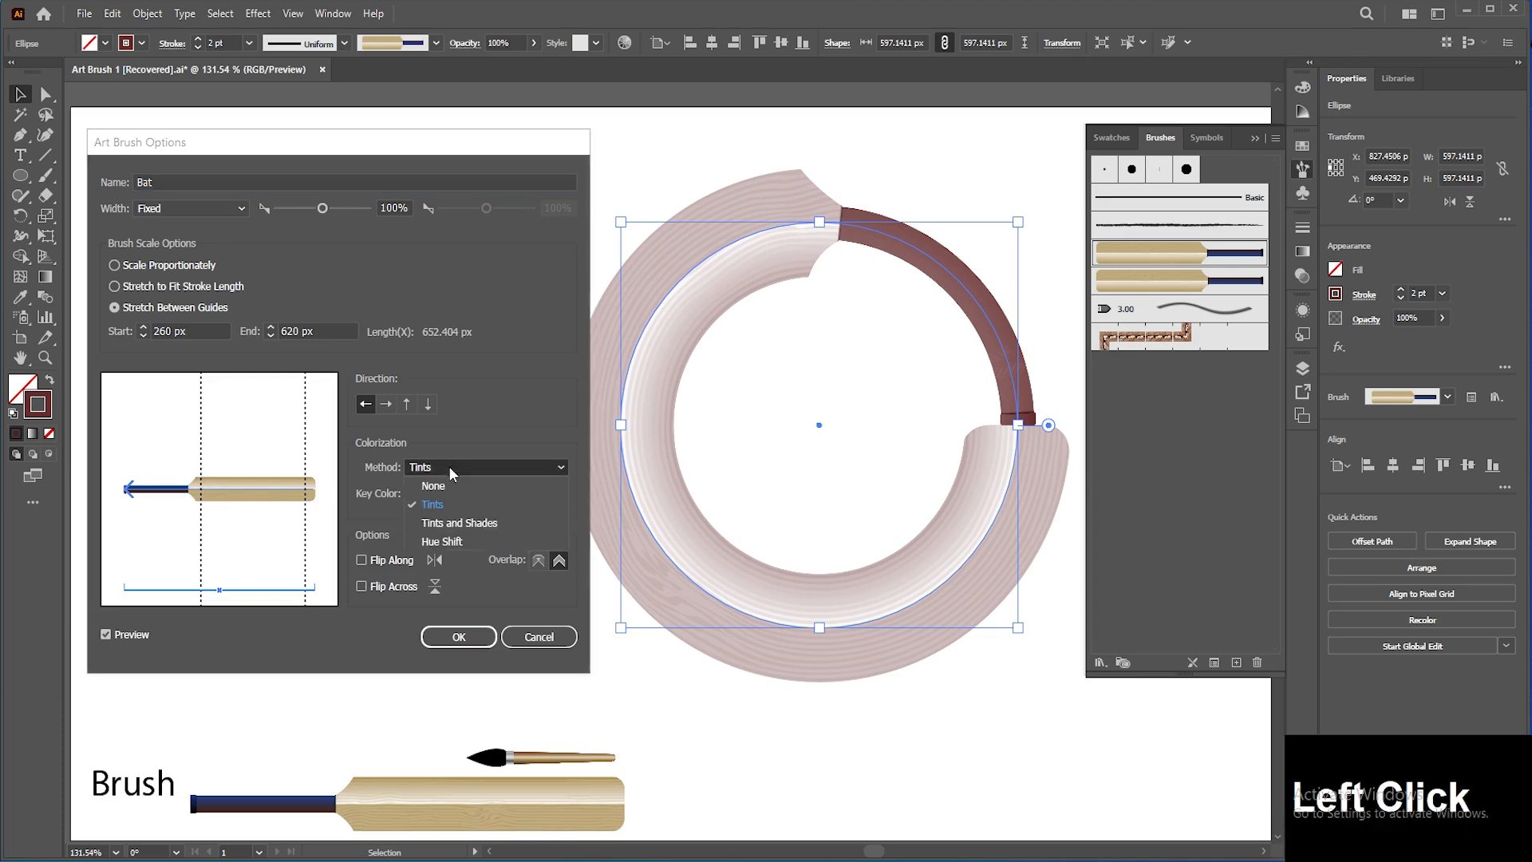
{"action": "left_click", "coordinate": [466, 523]}
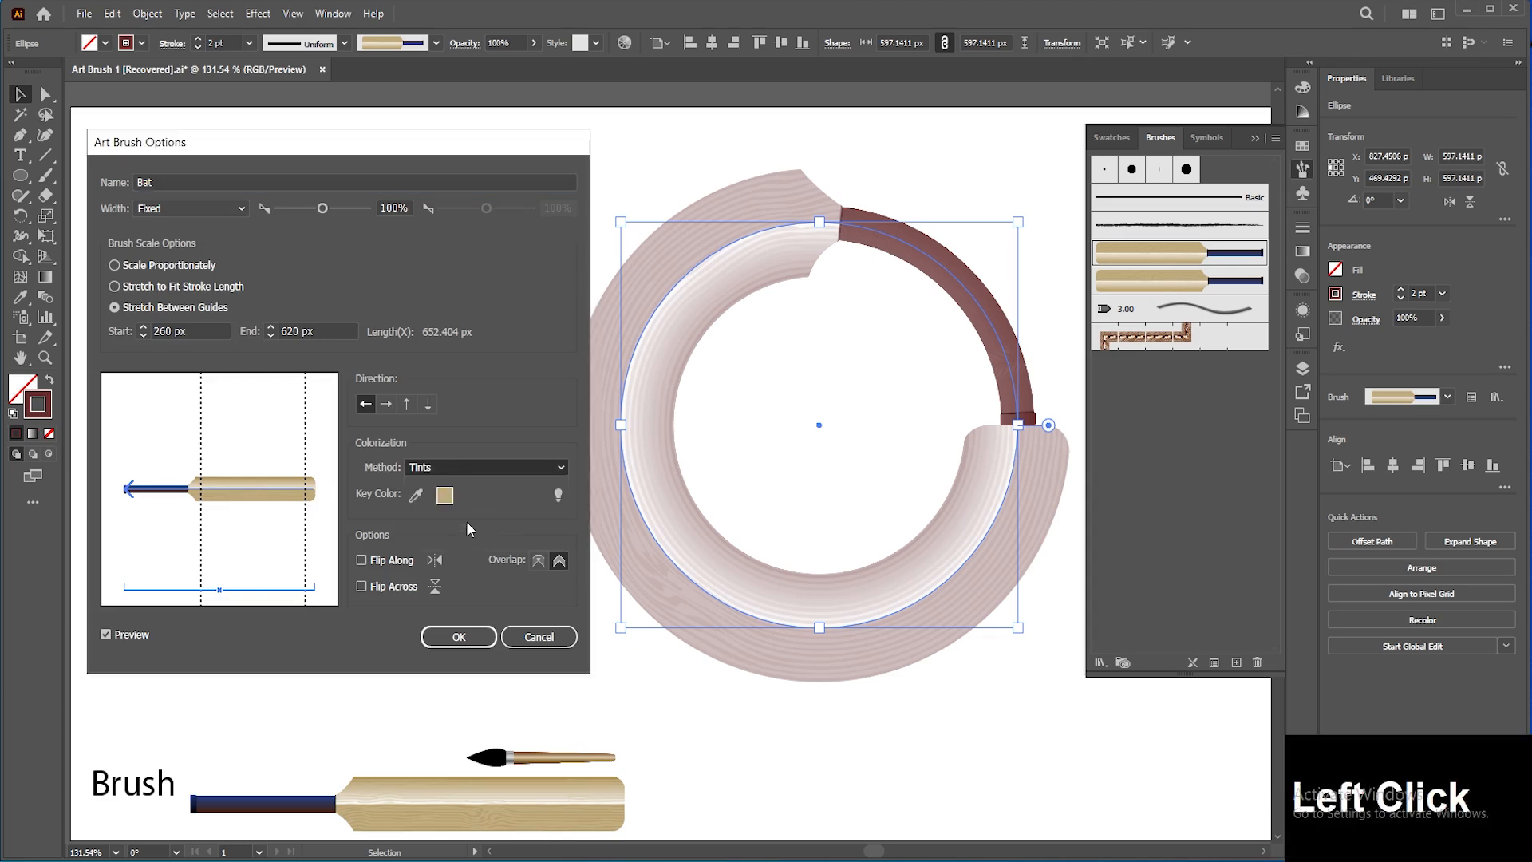
{"action": "left_click", "coordinate": [466, 638]}
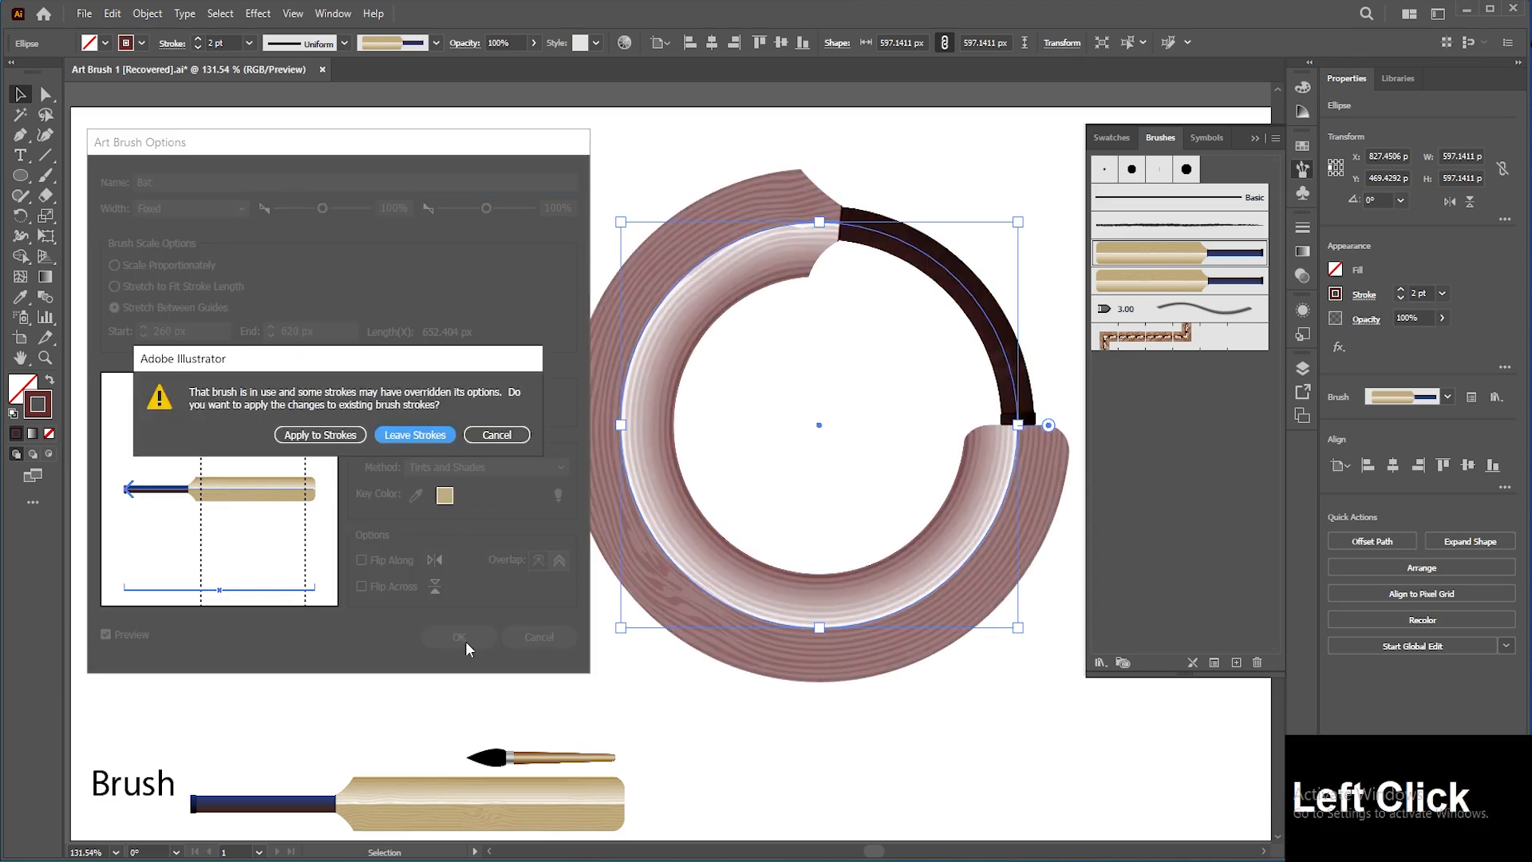
{"action": "left_click", "coordinate": [343, 438]}
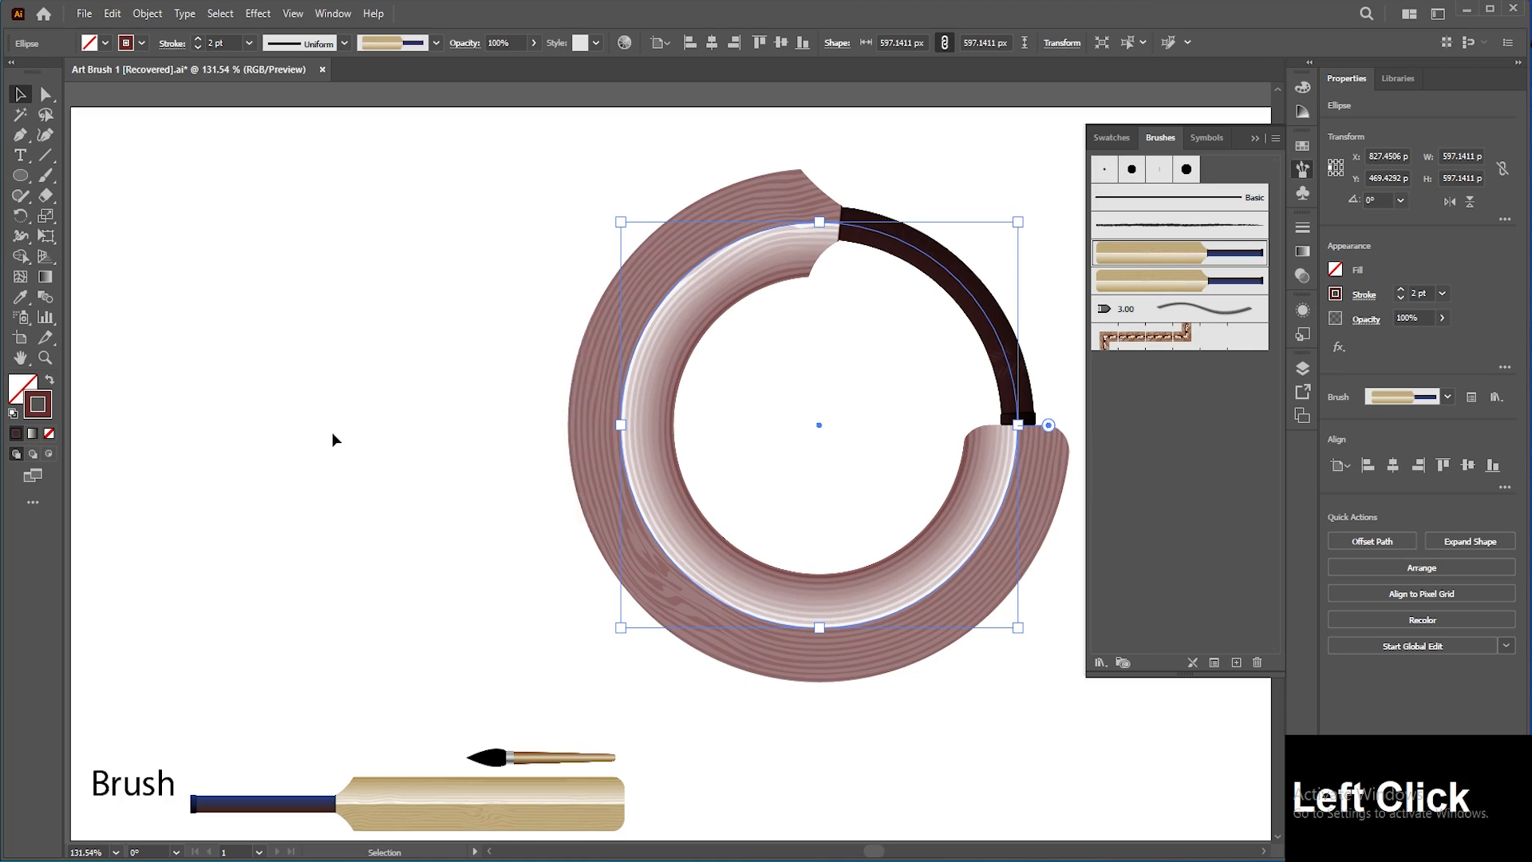
Step: Set the stroke color to yellow-green, hex 8FA833
{"action": "double_click", "coordinate": [44, 411]}
{"action": "left_click_drag", "start_coordinate": [1069, 244], "coordinate": [355, 253]}
{"action": "left_click", "coordinate": [329, 390]}
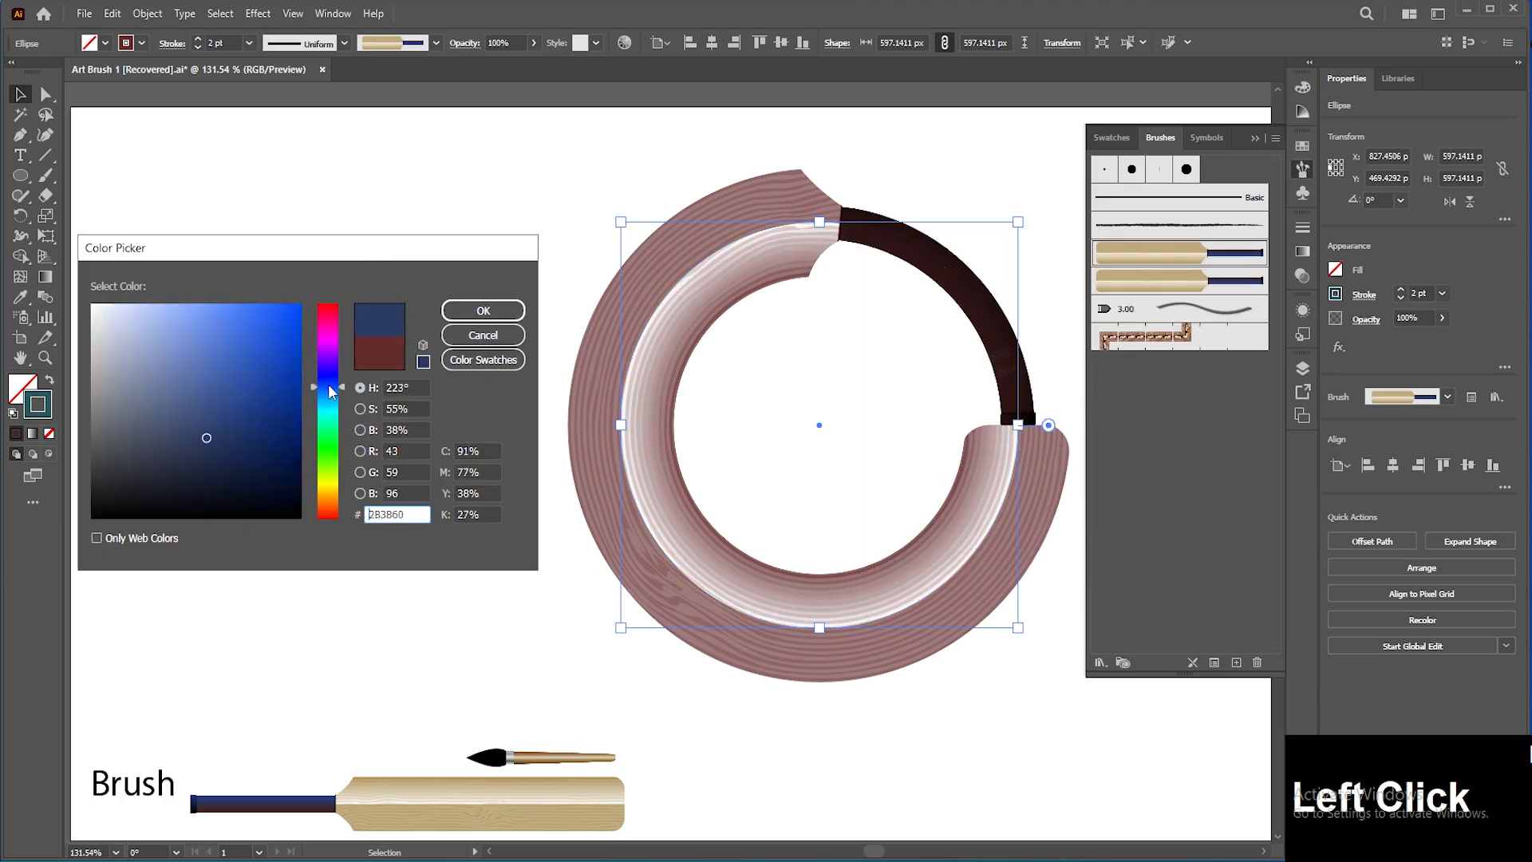
{"action": "left_click_drag", "start_coordinate": [330, 378], "coordinate": [327, 476]}
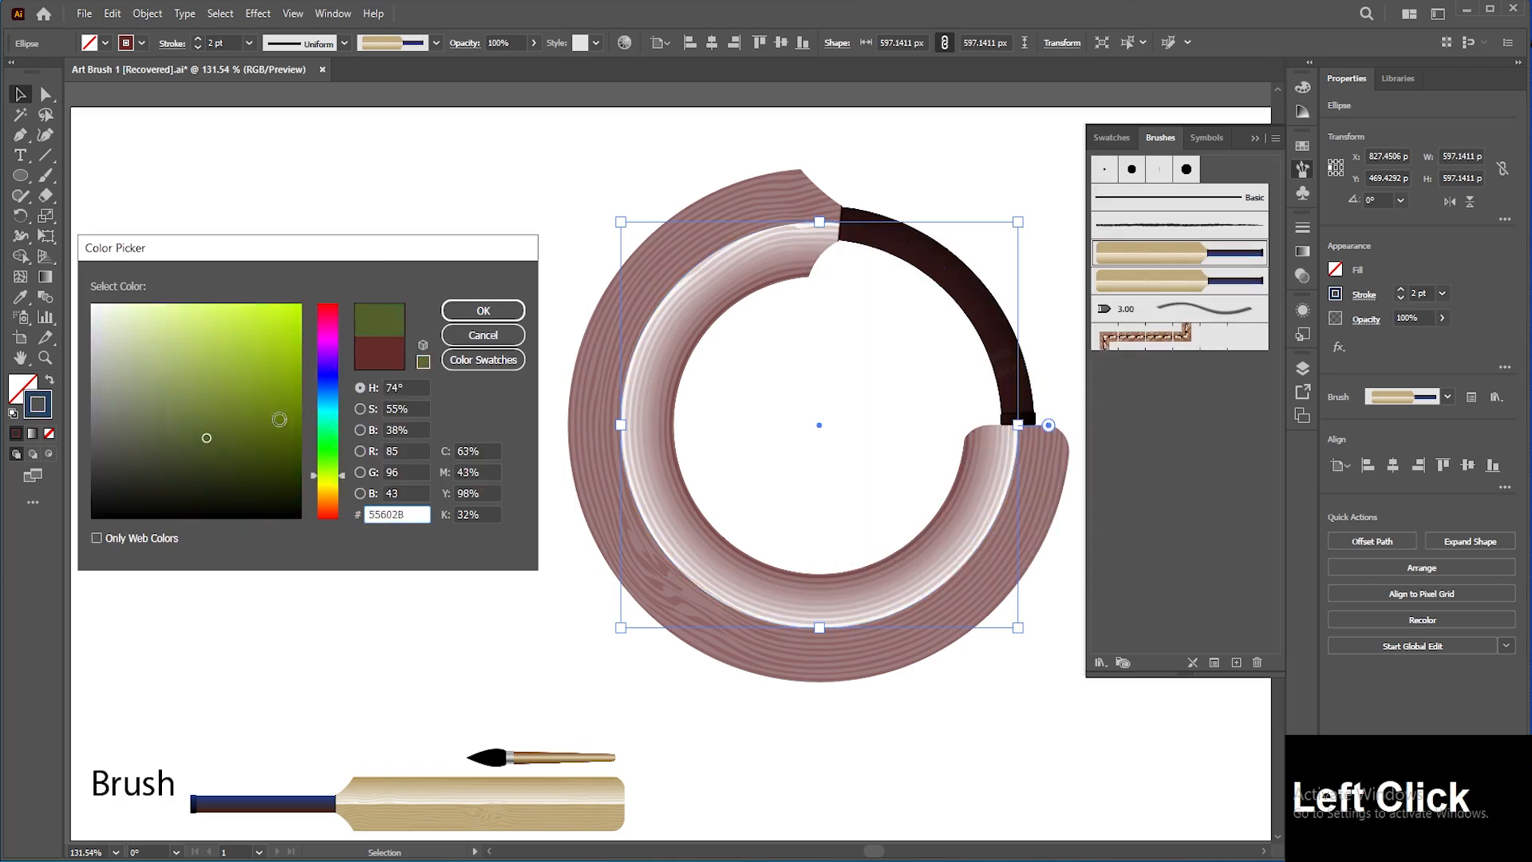
{"action": "left_click", "coordinate": [238, 377]}
{"action": "left_click", "coordinate": [483, 311]}
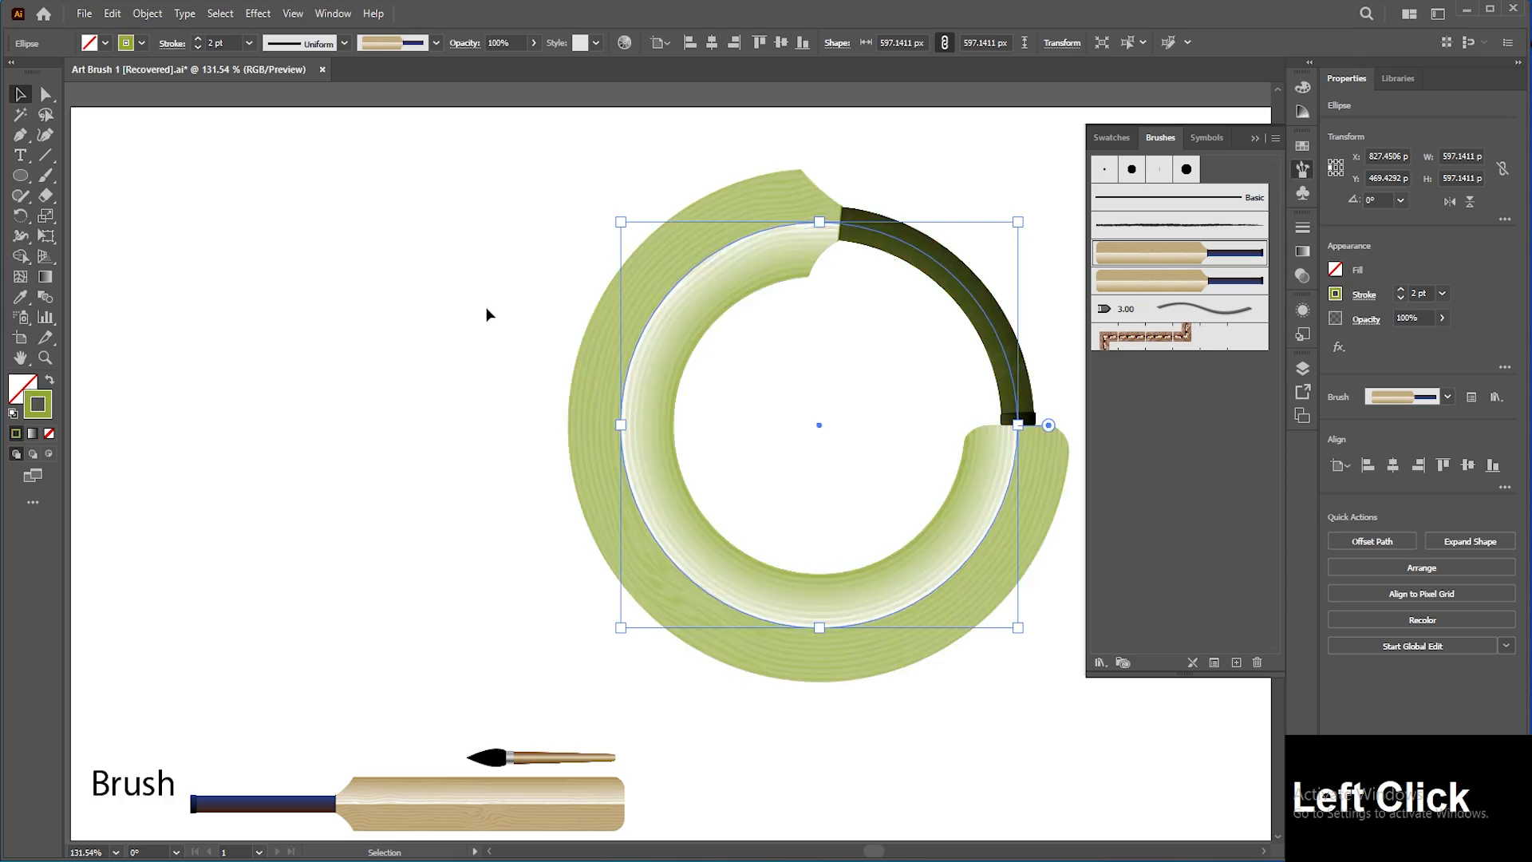
Step: Set the Bat brush's colorization method to Hue Shift and apply it to existing strokes
{"action": "double_click", "coordinate": [1197, 258]}
{"action": "left_click", "coordinate": [452, 466]}
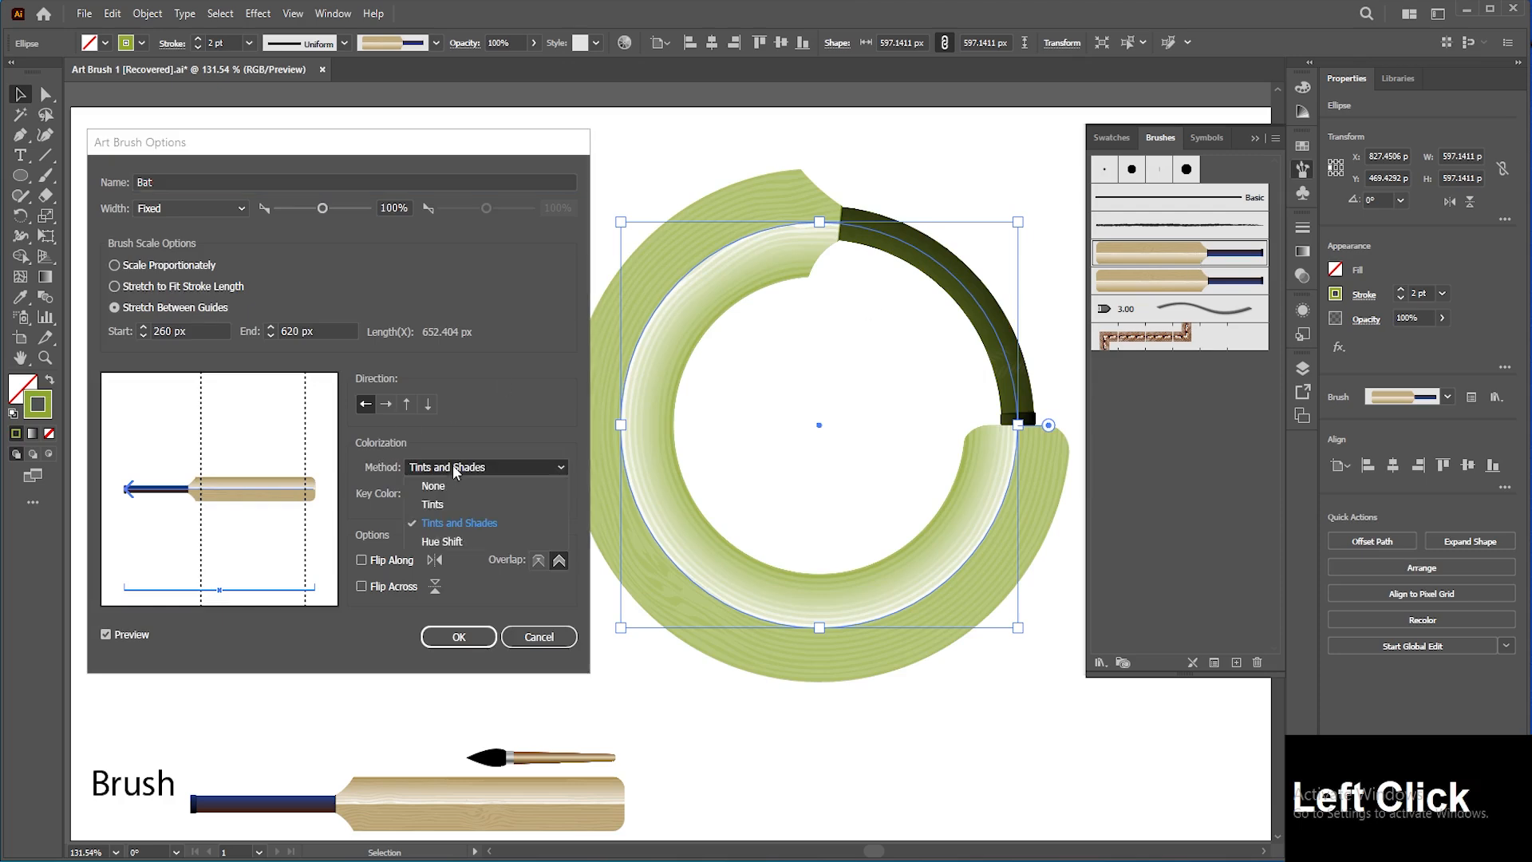
{"action": "left_click", "coordinate": [466, 542]}
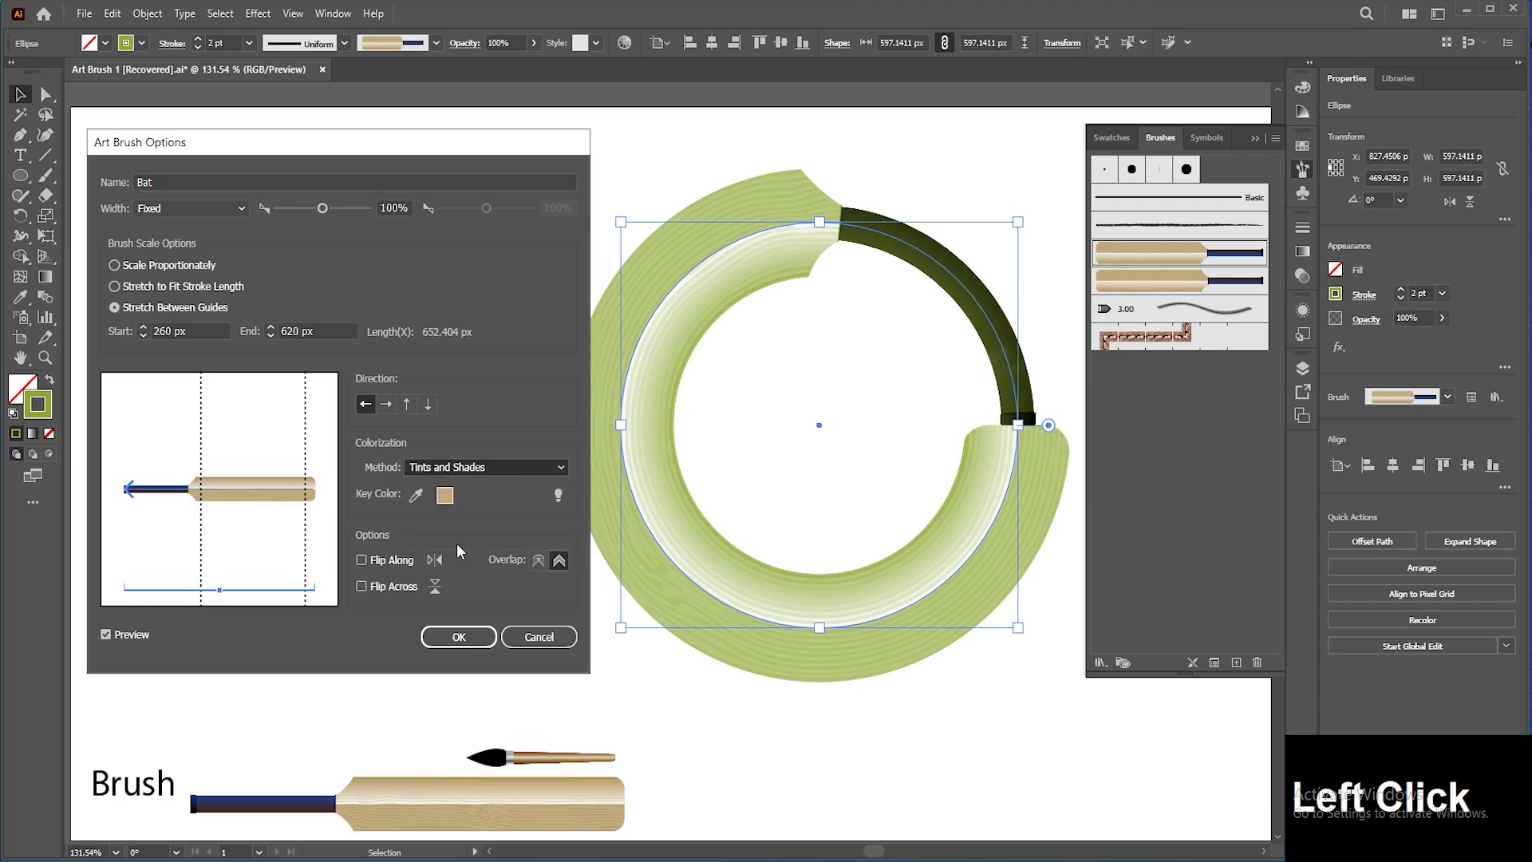
{"action": "left_click", "coordinate": [470, 644]}
{"action": "left_click", "coordinate": [340, 433]}
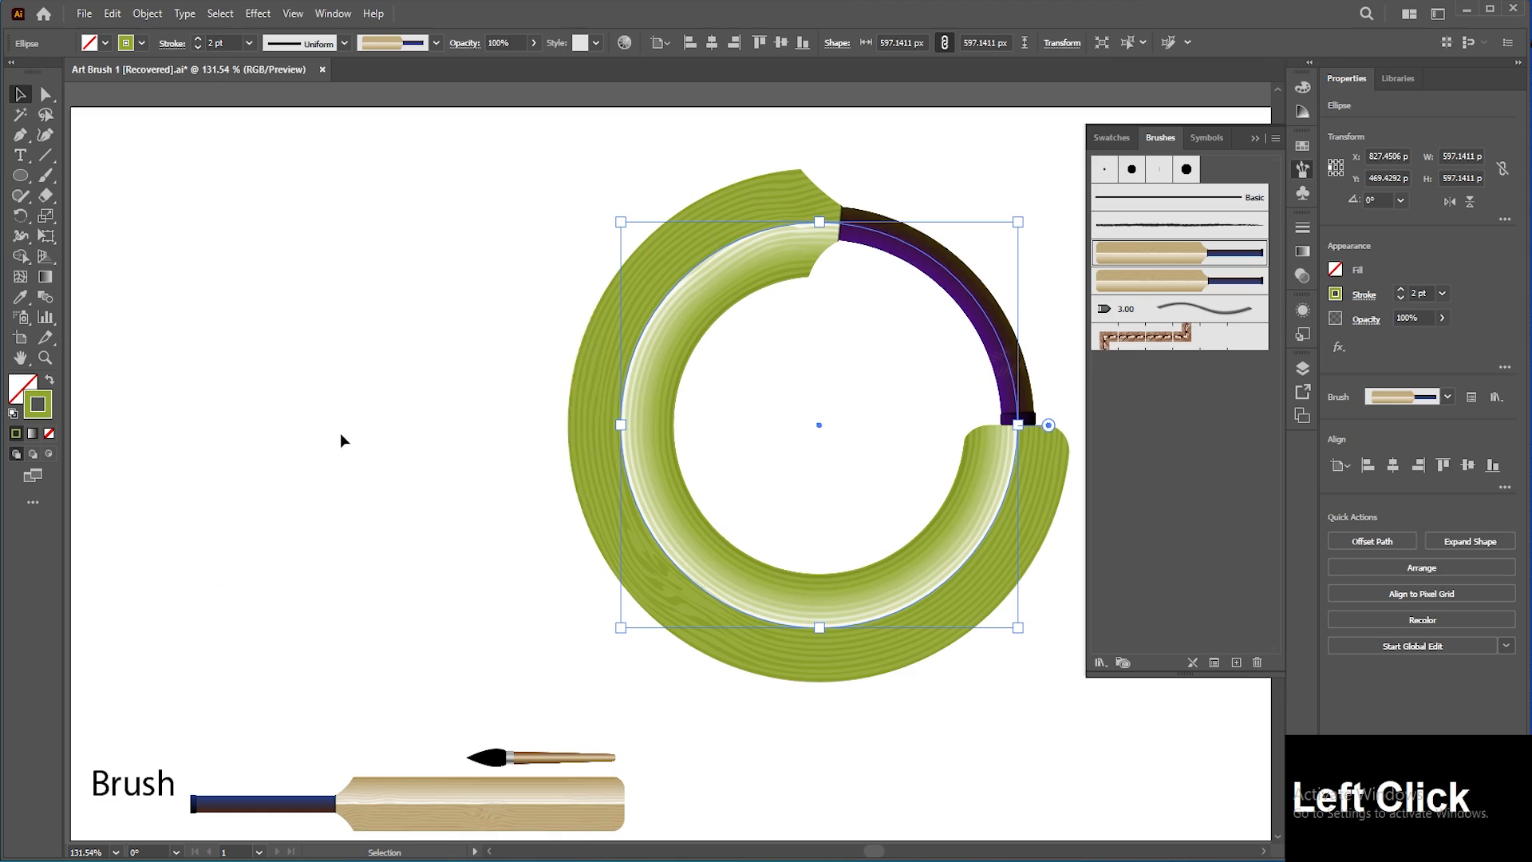
Step: Set the stroke color to blue, hex 3444A5
{"action": "double_click", "coordinate": [46, 398]}
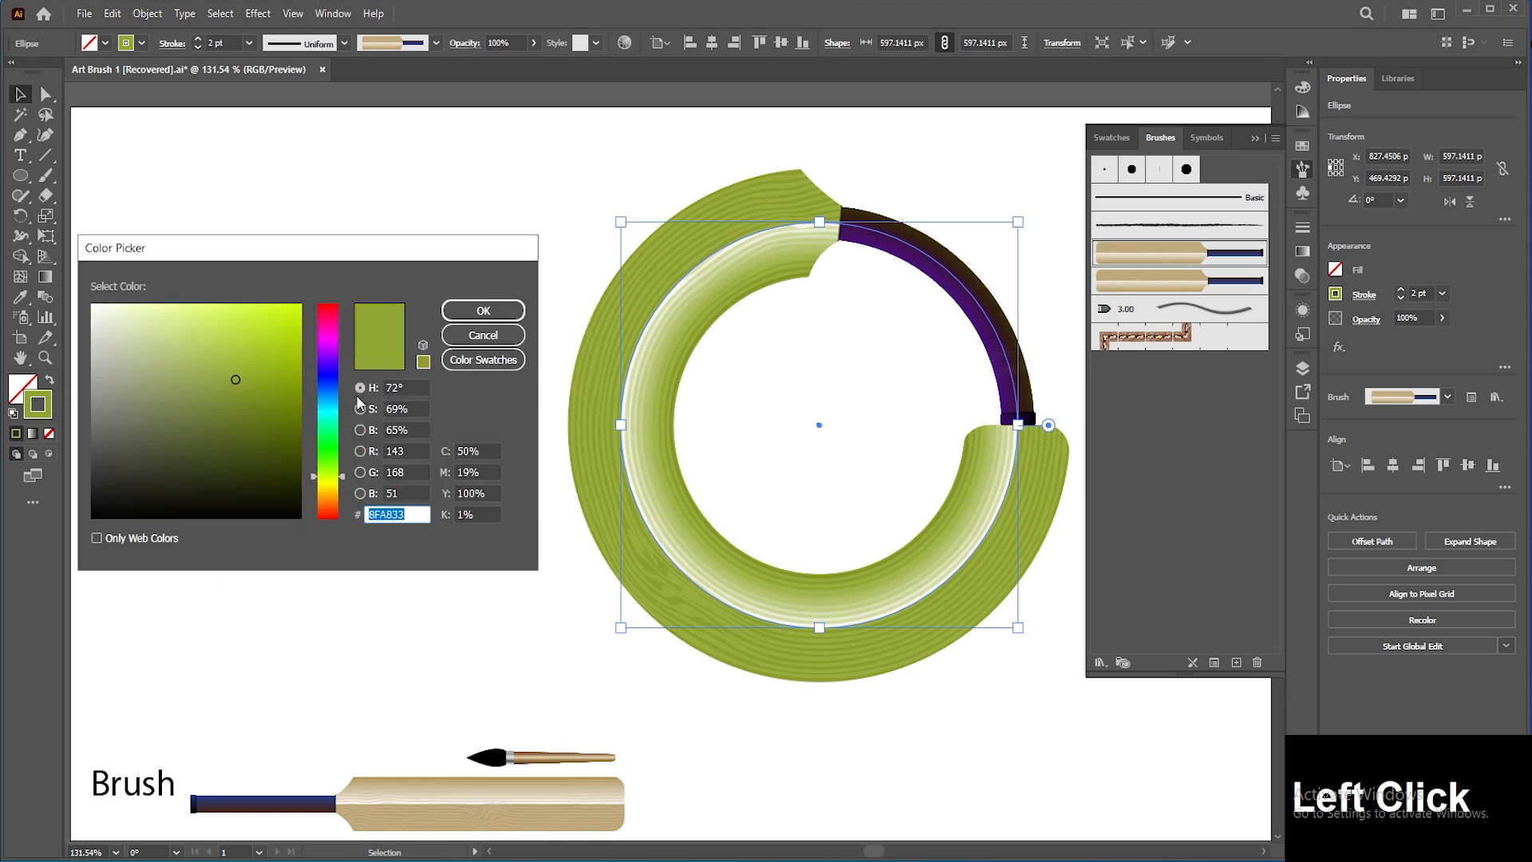
{"action": "left_click_drag", "start_coordinate": [341, 474], "coordinate": [345, 378]}
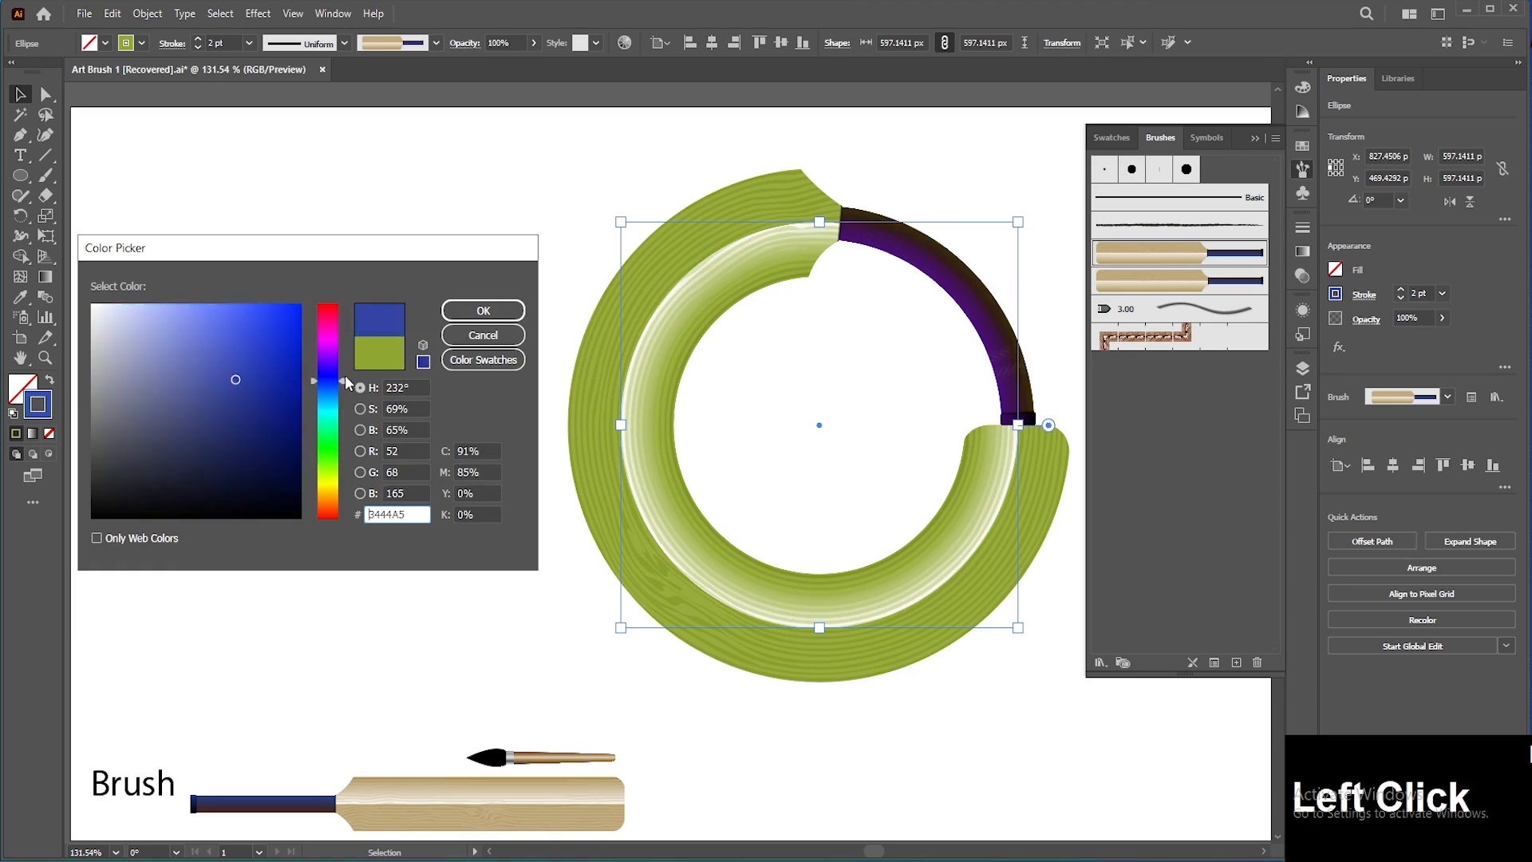
{"action": "left_click", "coordinate": [482, 311]}
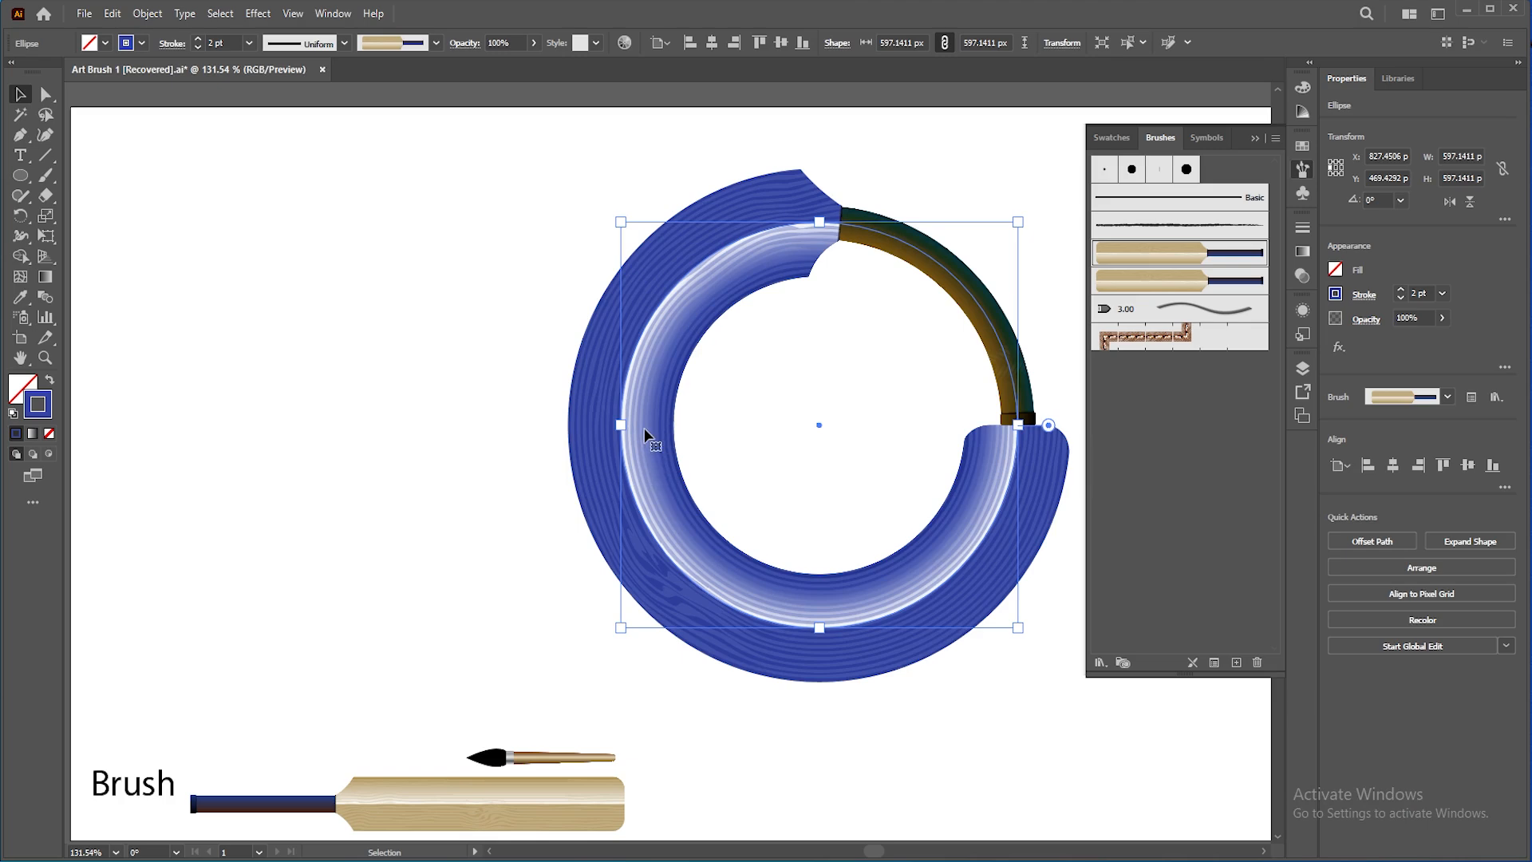
Step: Undo the recent stroke color and colorization changes and reselect the bat-stroked circle
{"action": "key", "text": "ctrl+z"}
{"action": "key", "text": "ctrl+z"}
{"action": "key", "text": "ctrl+z"}
{"action": "key", "text": "ctrl+z"}
{"action": "key", "text": "ctrl+z"}
{"action": "key", "text": "ctrl+z"}
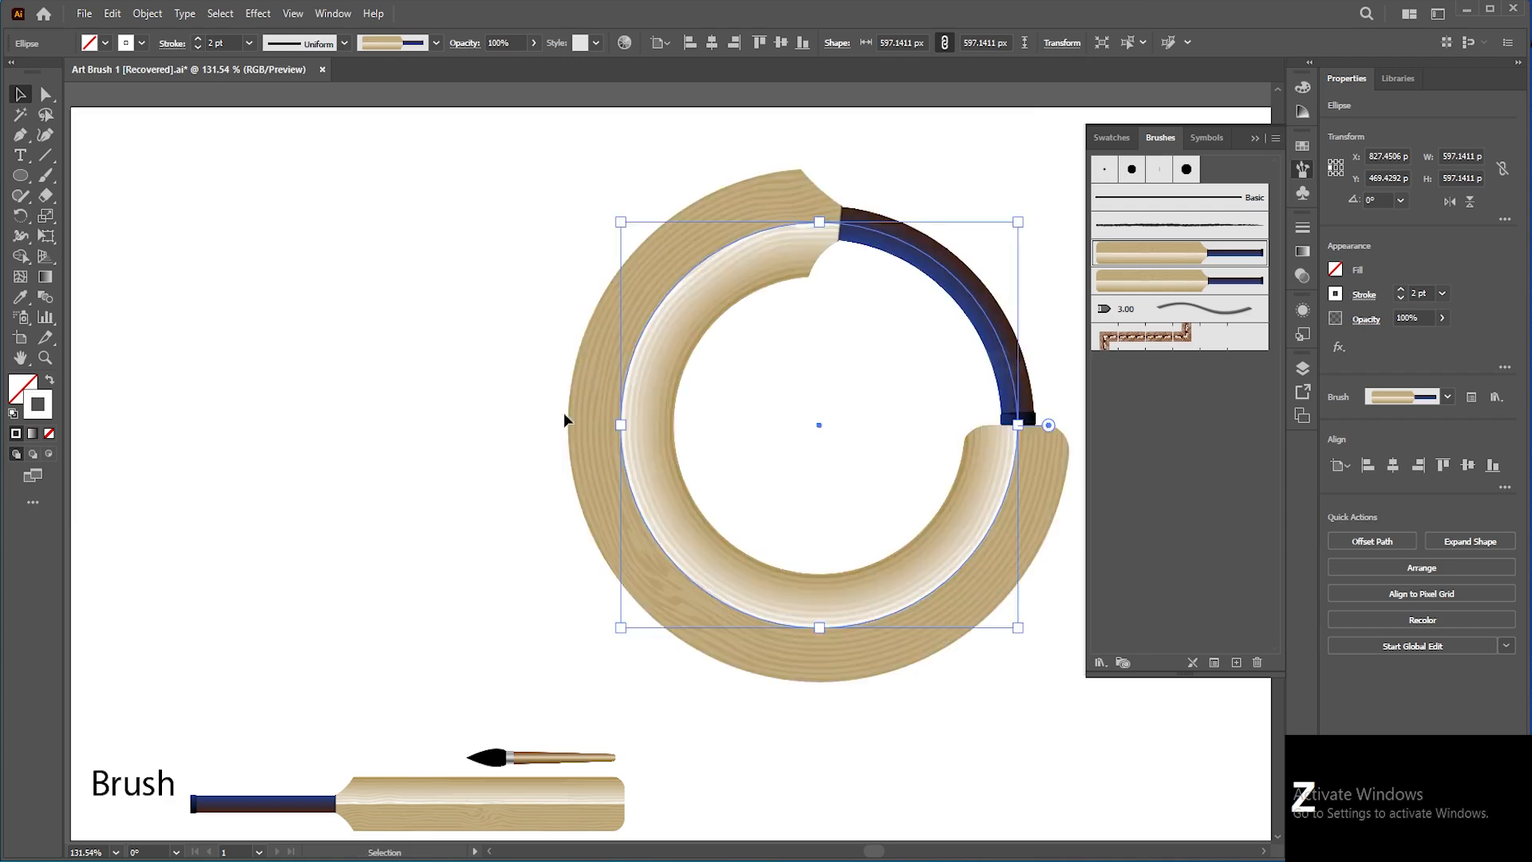
{"action": "left_click", "coordinate": [557, 409]}
{"action": "left_click", "coordinate": [656, 368]}
Step: Open the Bat brush options and preview toggling Flip Along and Flip Across on and off
{"action": "double_click", "coordinate": [1173, 260]}
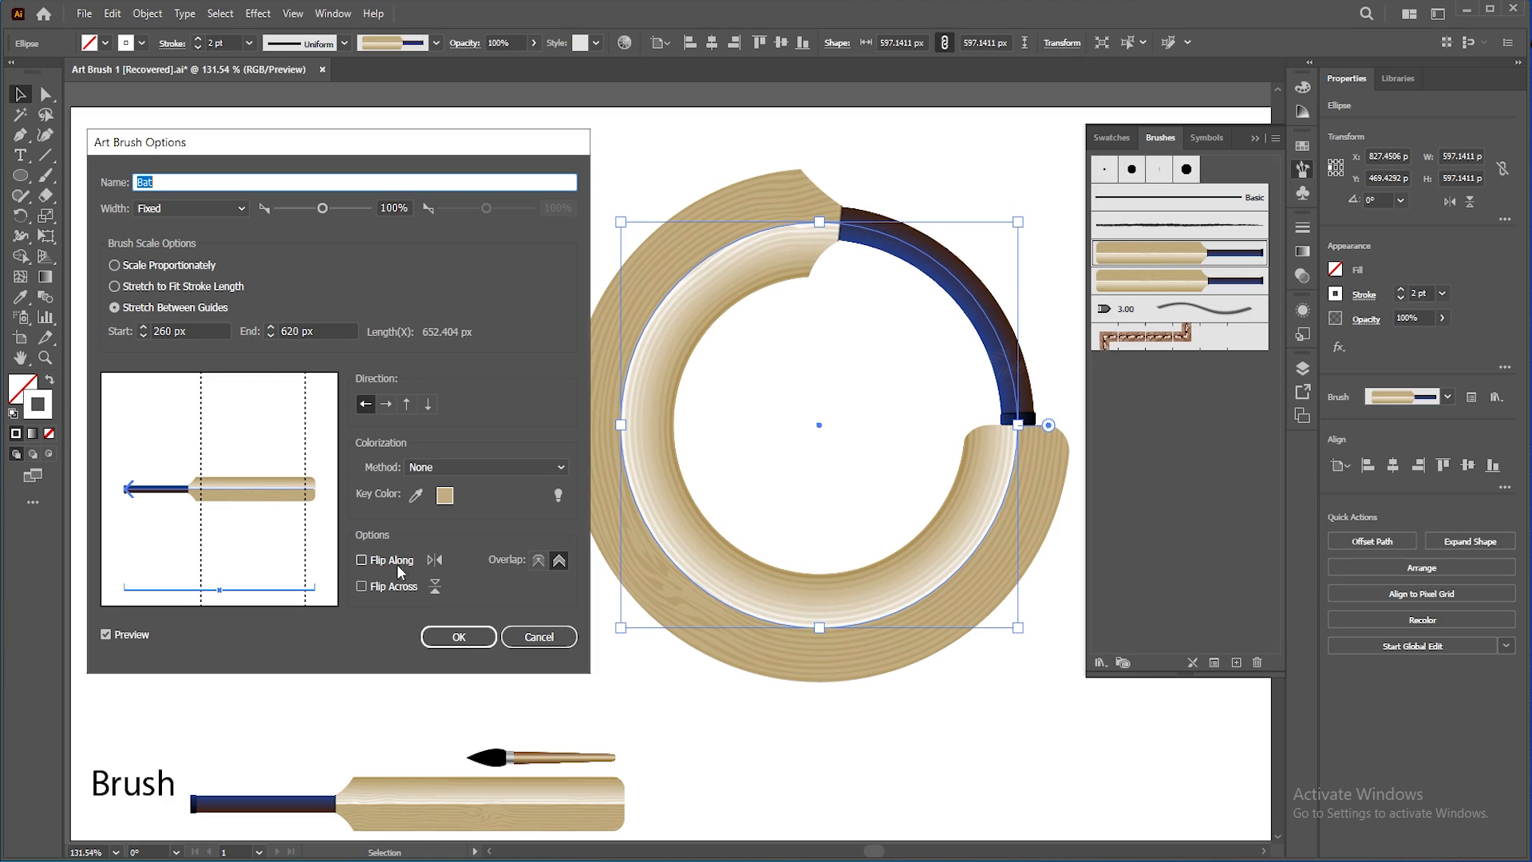
{"action": "left_click", "coordinate": [460, 637]}
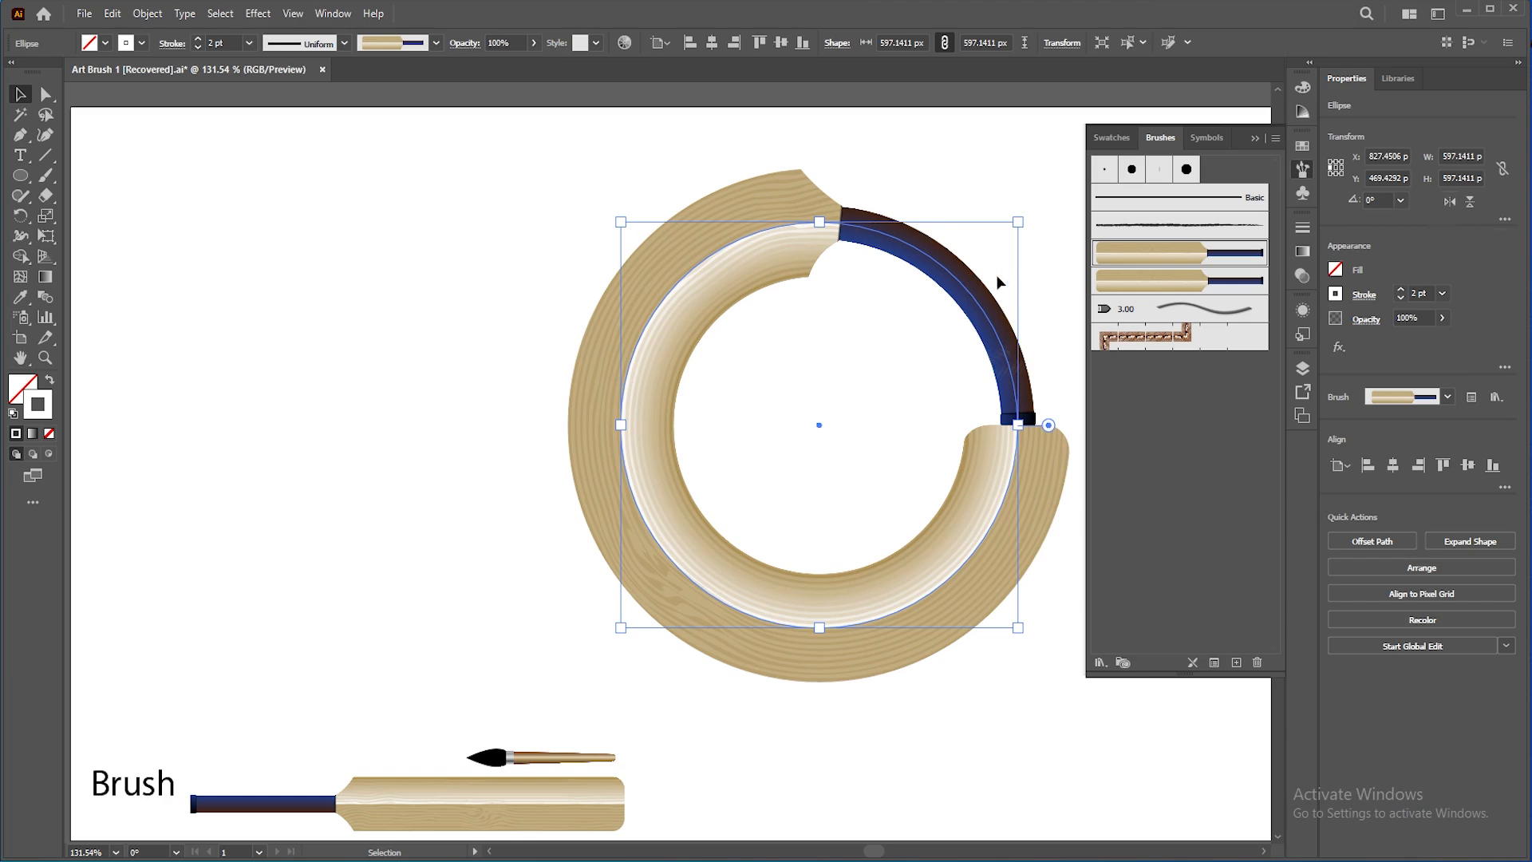
{"action": "double_click", "coordinate": [1164, 272]}
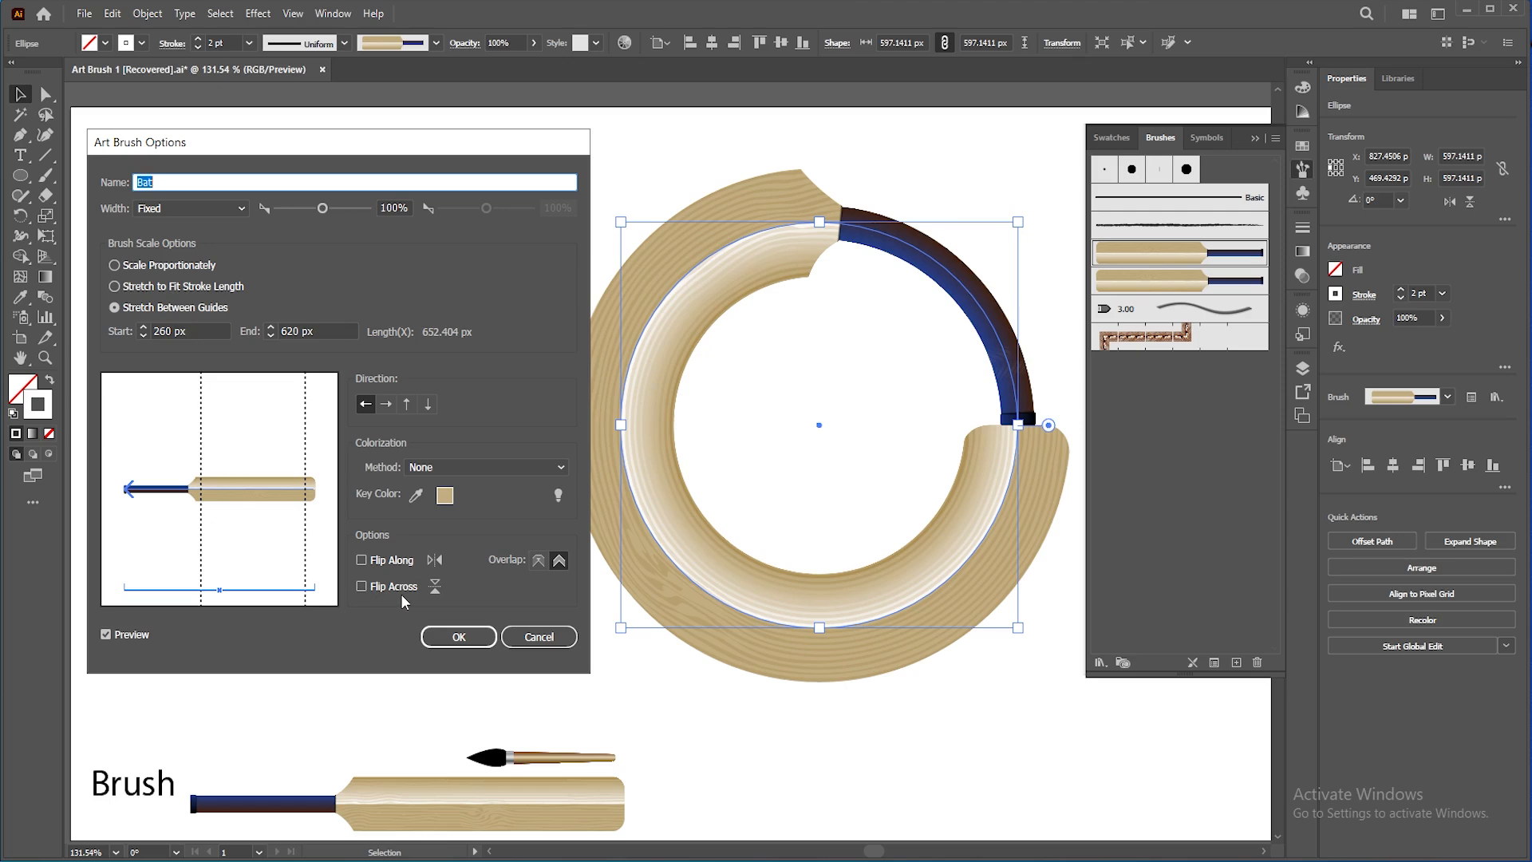
{"action": "left_click", "coordinate": [365, 559]}
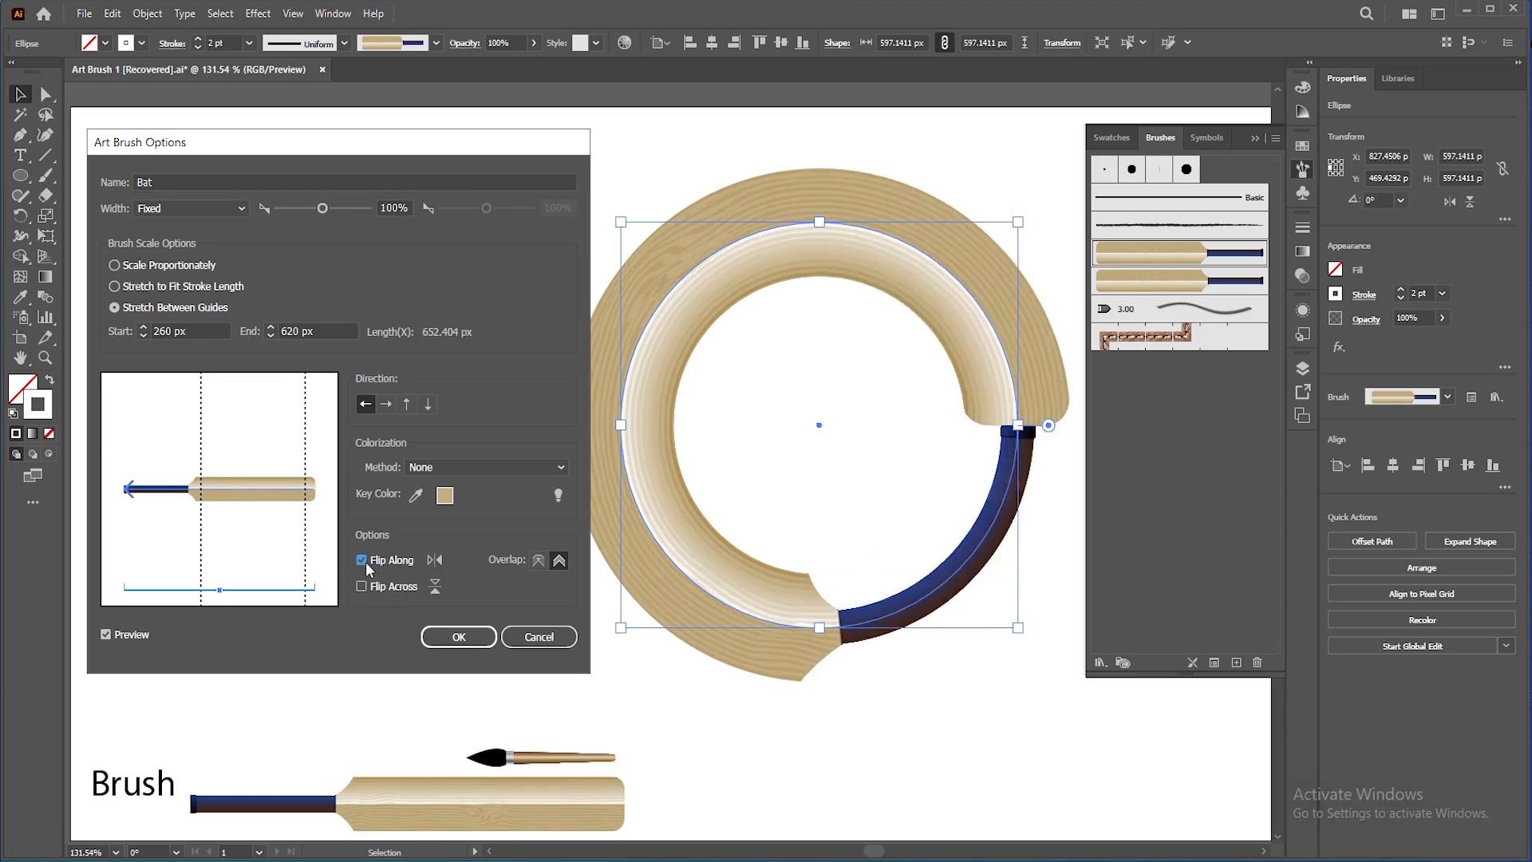
{"action": "left_click", "coordinate": [366, 560]}
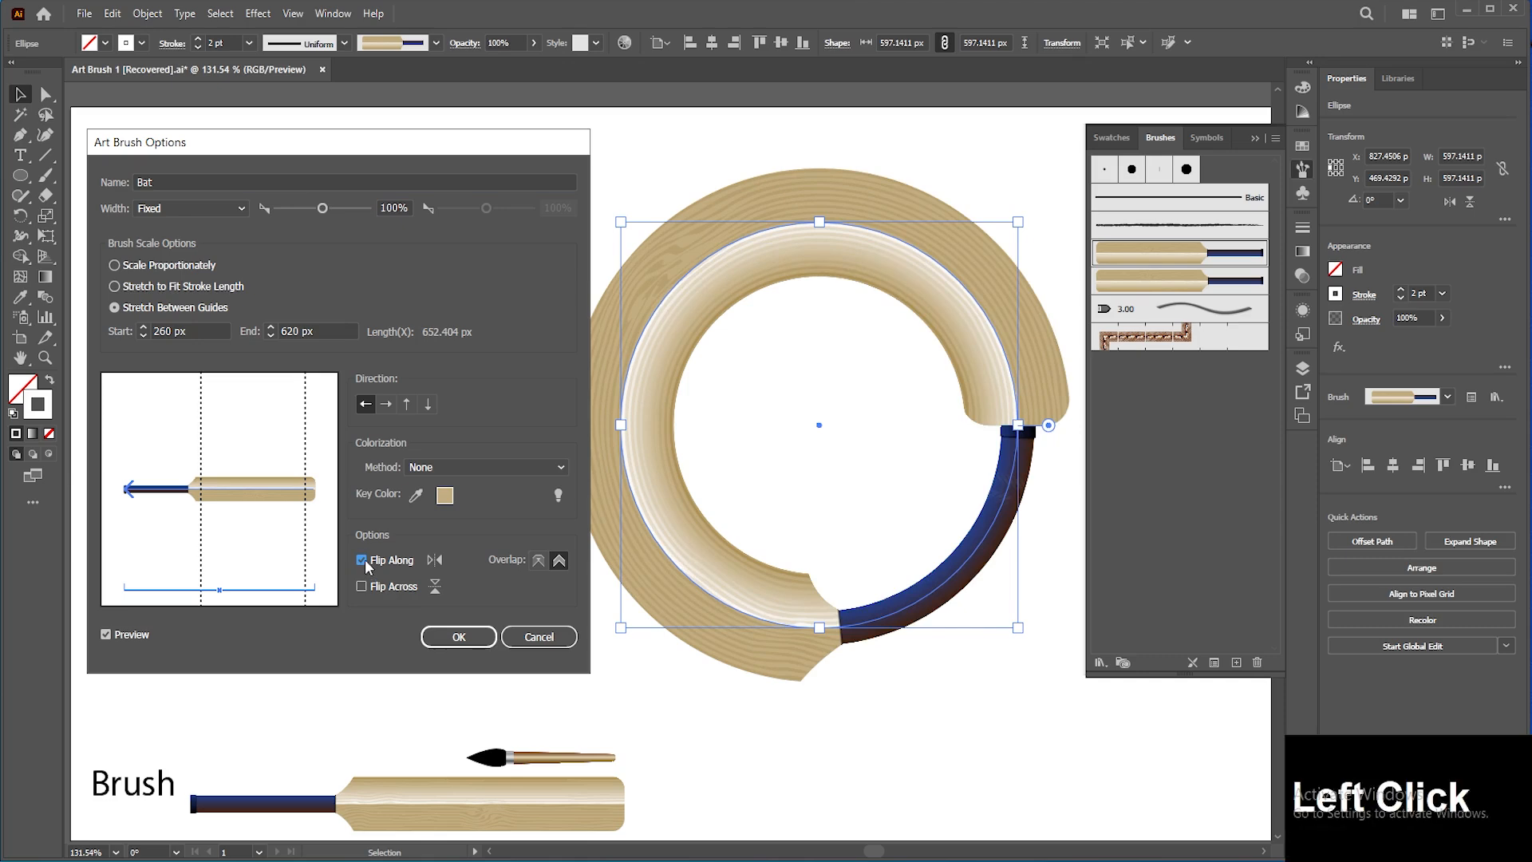
{"action": "left_click", "coordinate": [365, 559]}
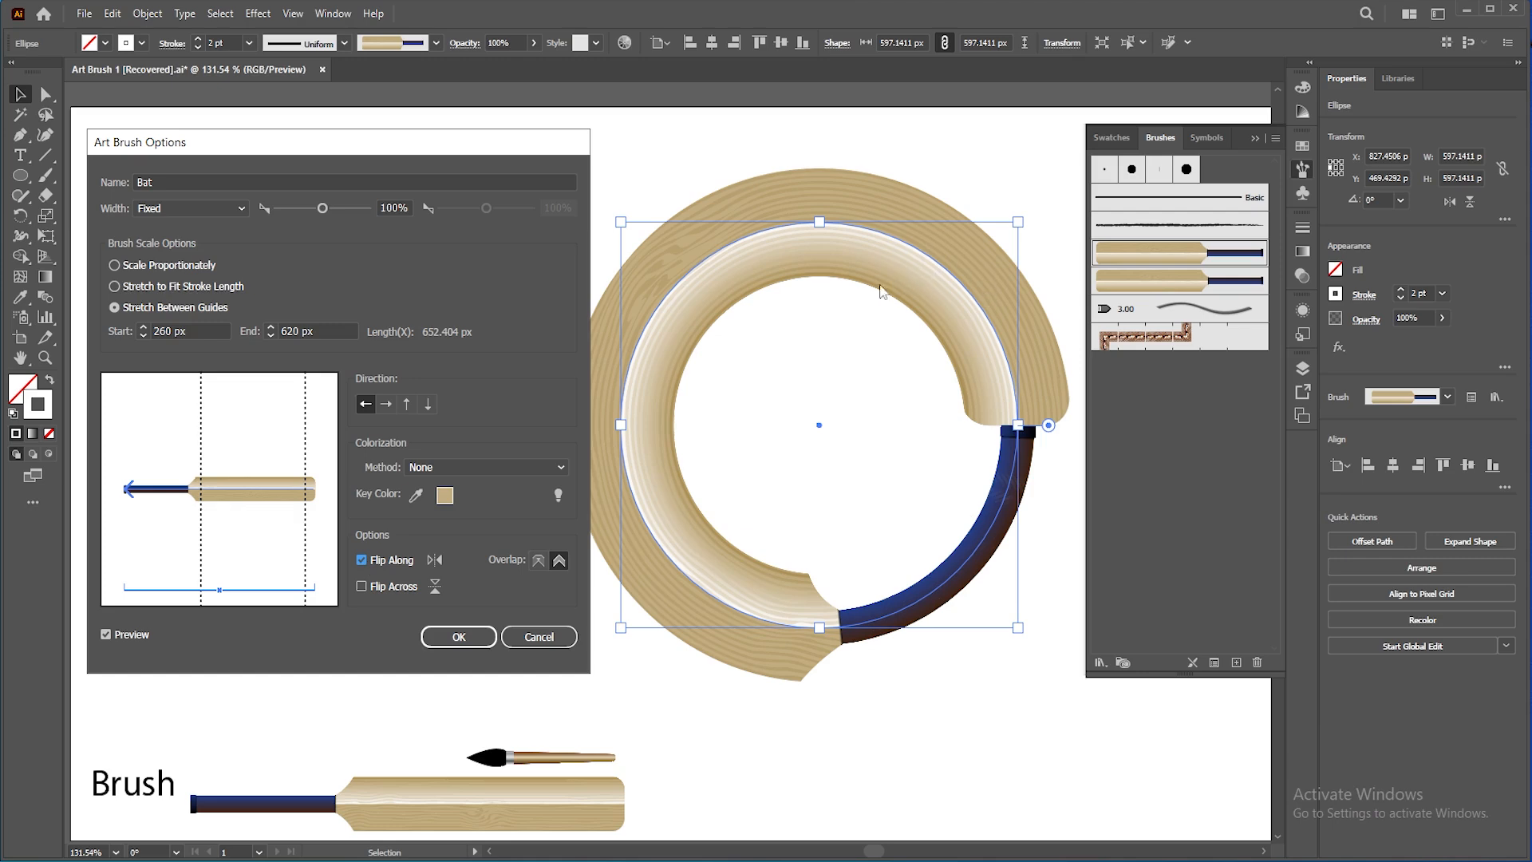
{"action": "left_click", "coordinate": [362, 559]}
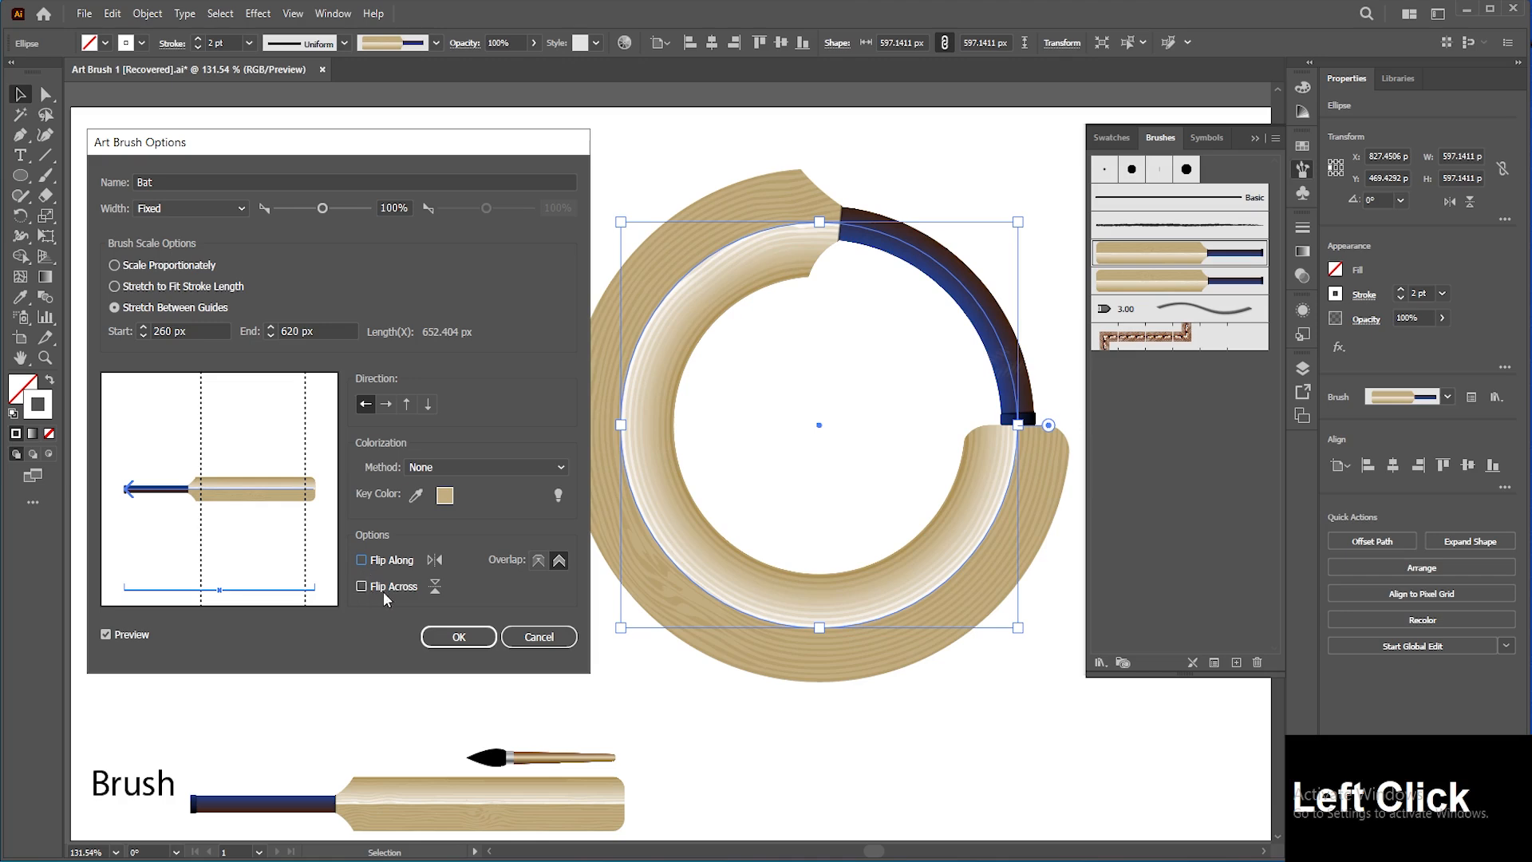
{"action": "left_click", "coordinate": [362, 585]}
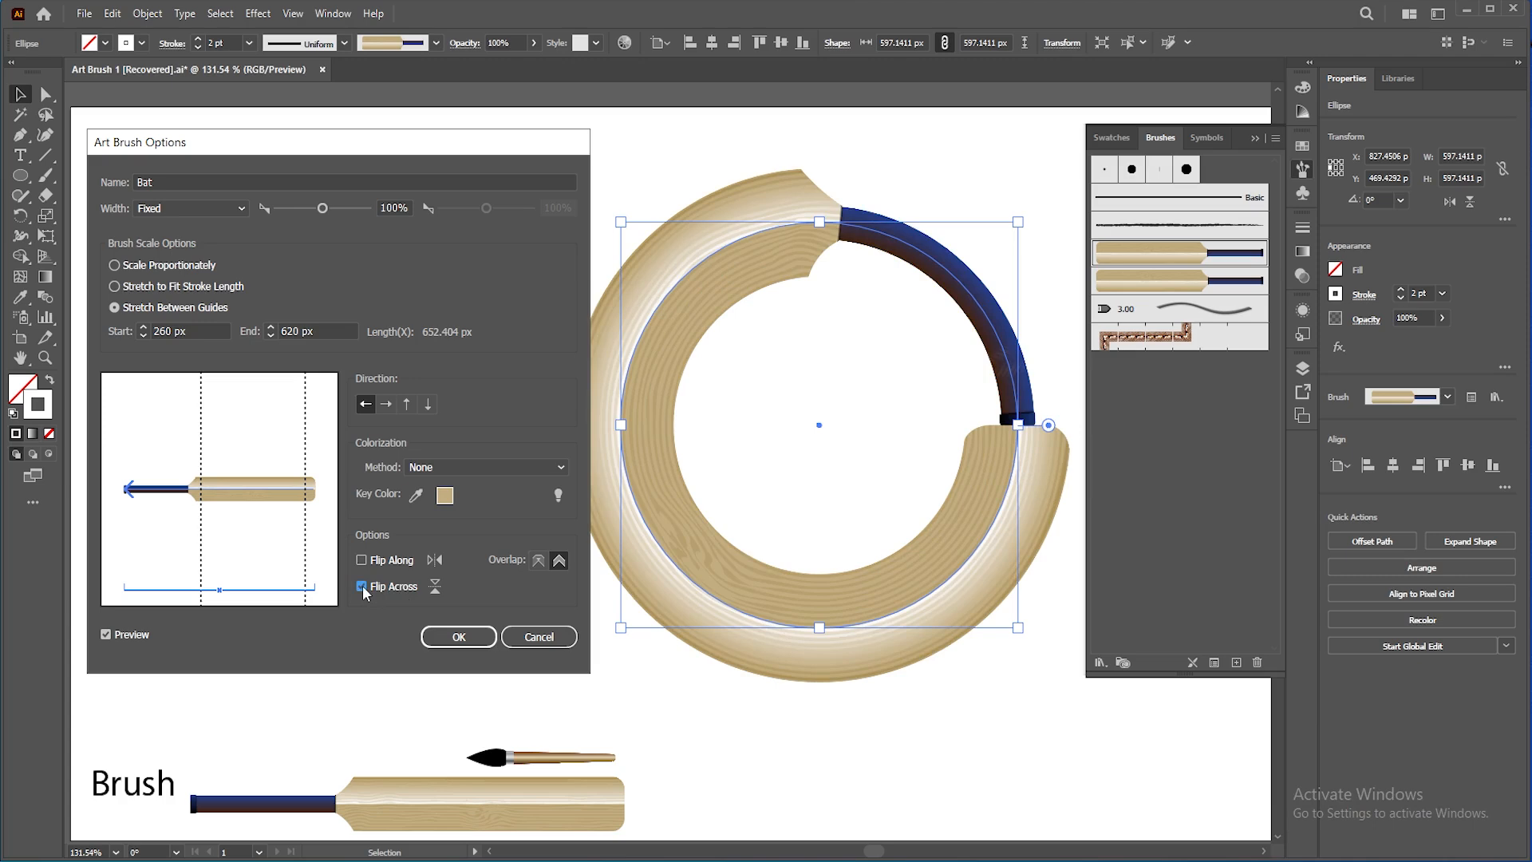
{"action": "left_click", "coordinate": [362, 586]}
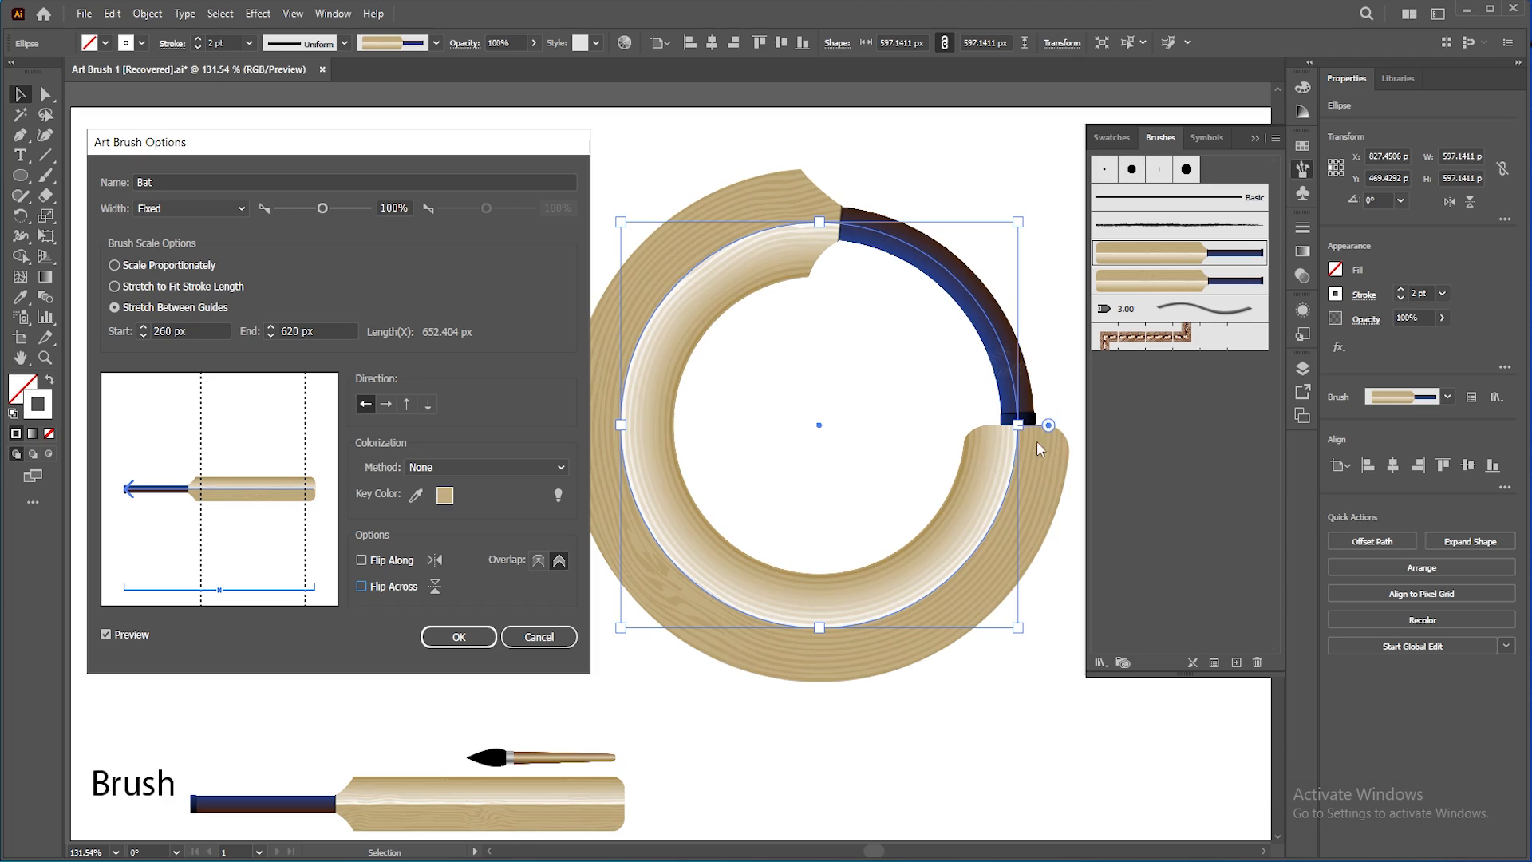
Step: Enable Flip Across for the Bat brush, apply it to existing strokes, and move the circle toward the lower right
{"action": "left_click", "coordinate": [390, 585]}
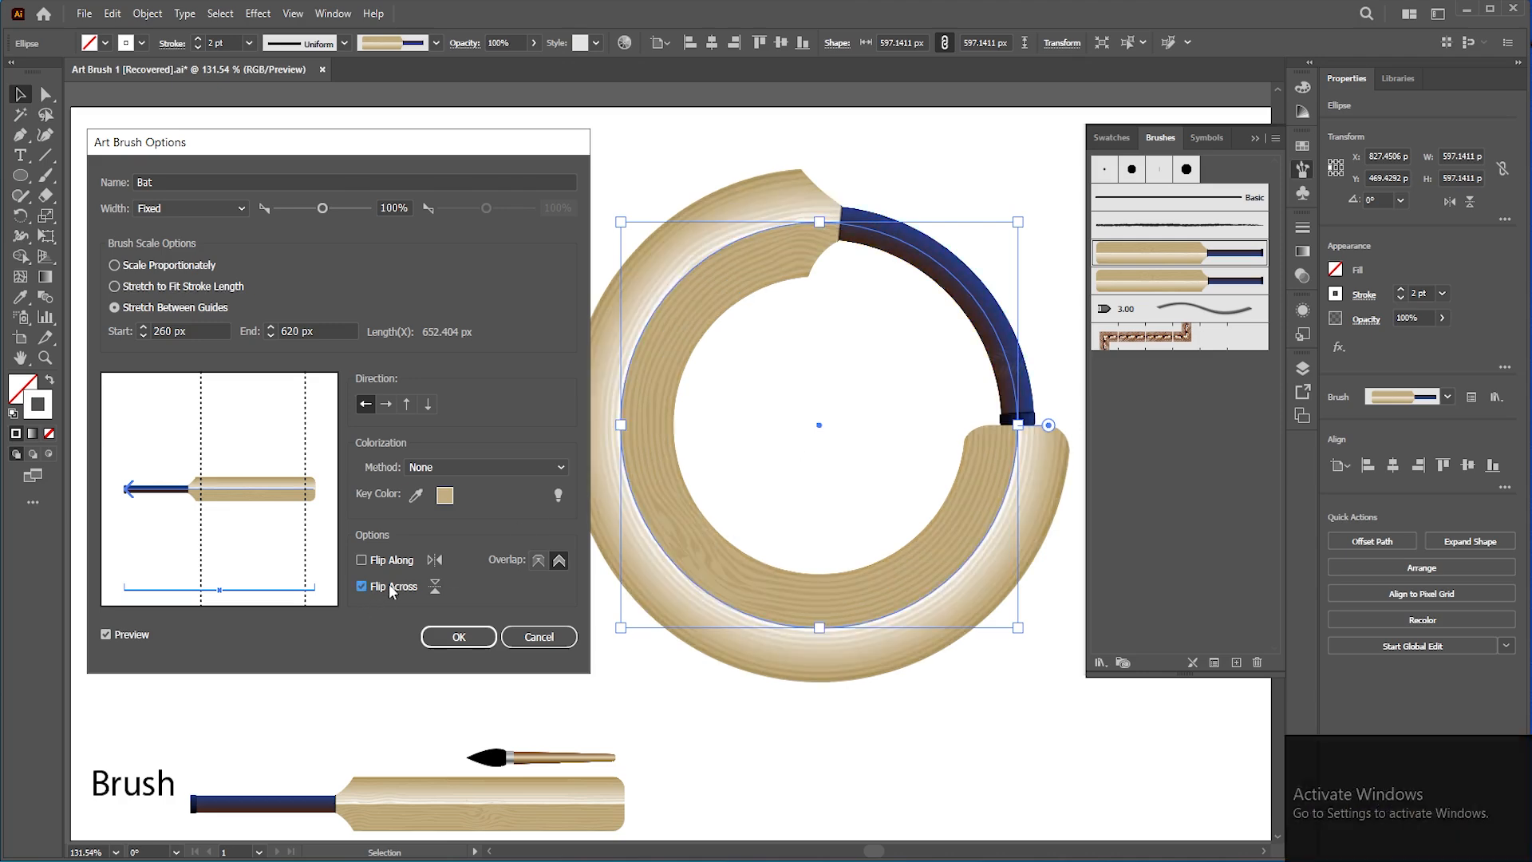
{"action": "left_click", "coordinate": [536, 562]}
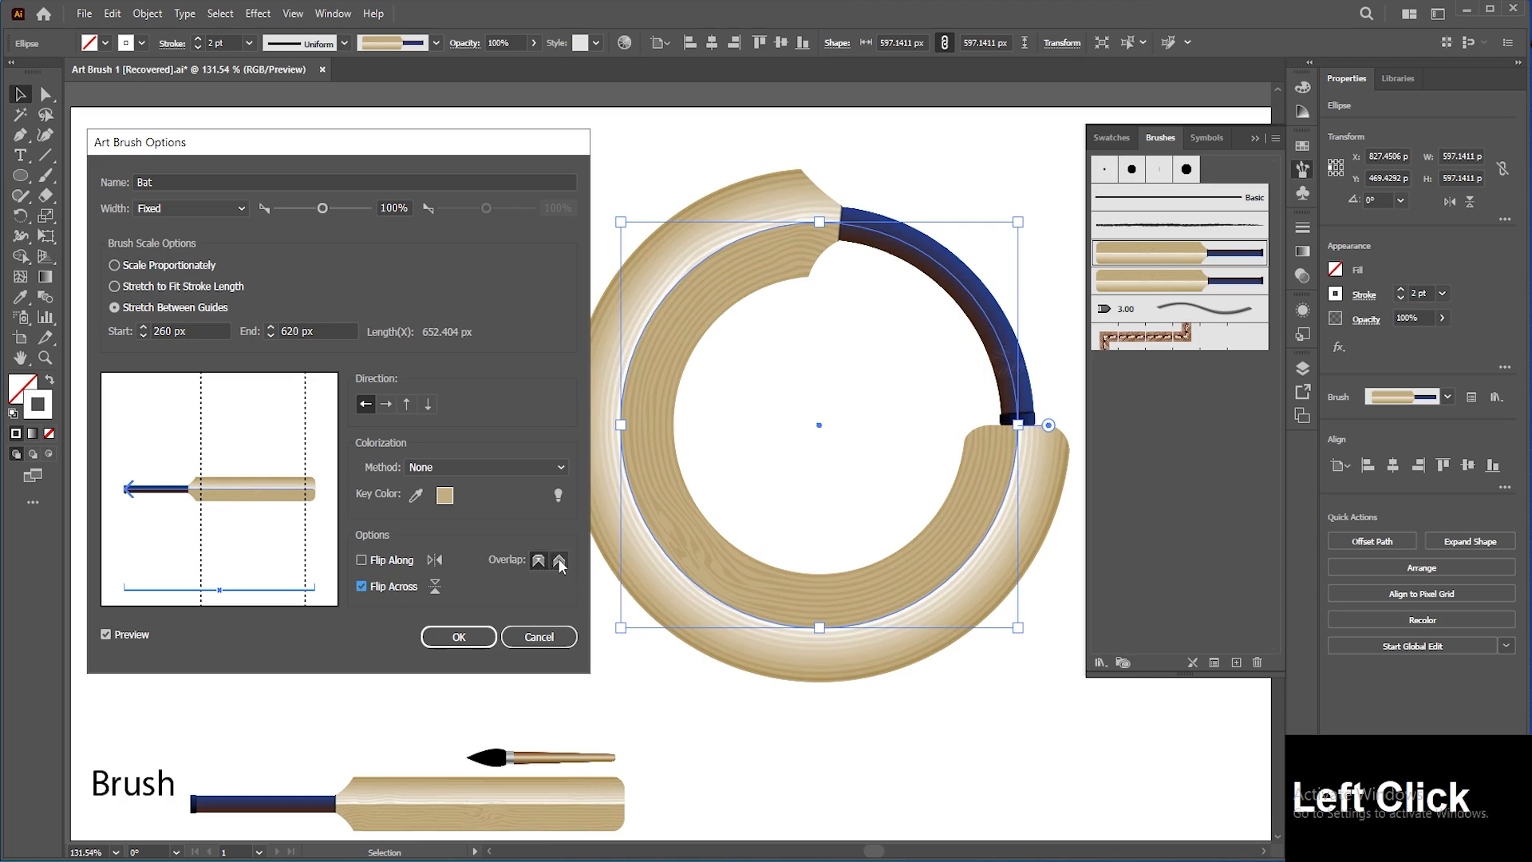
{"action": "left_click", "coordinate": [471, 635]}
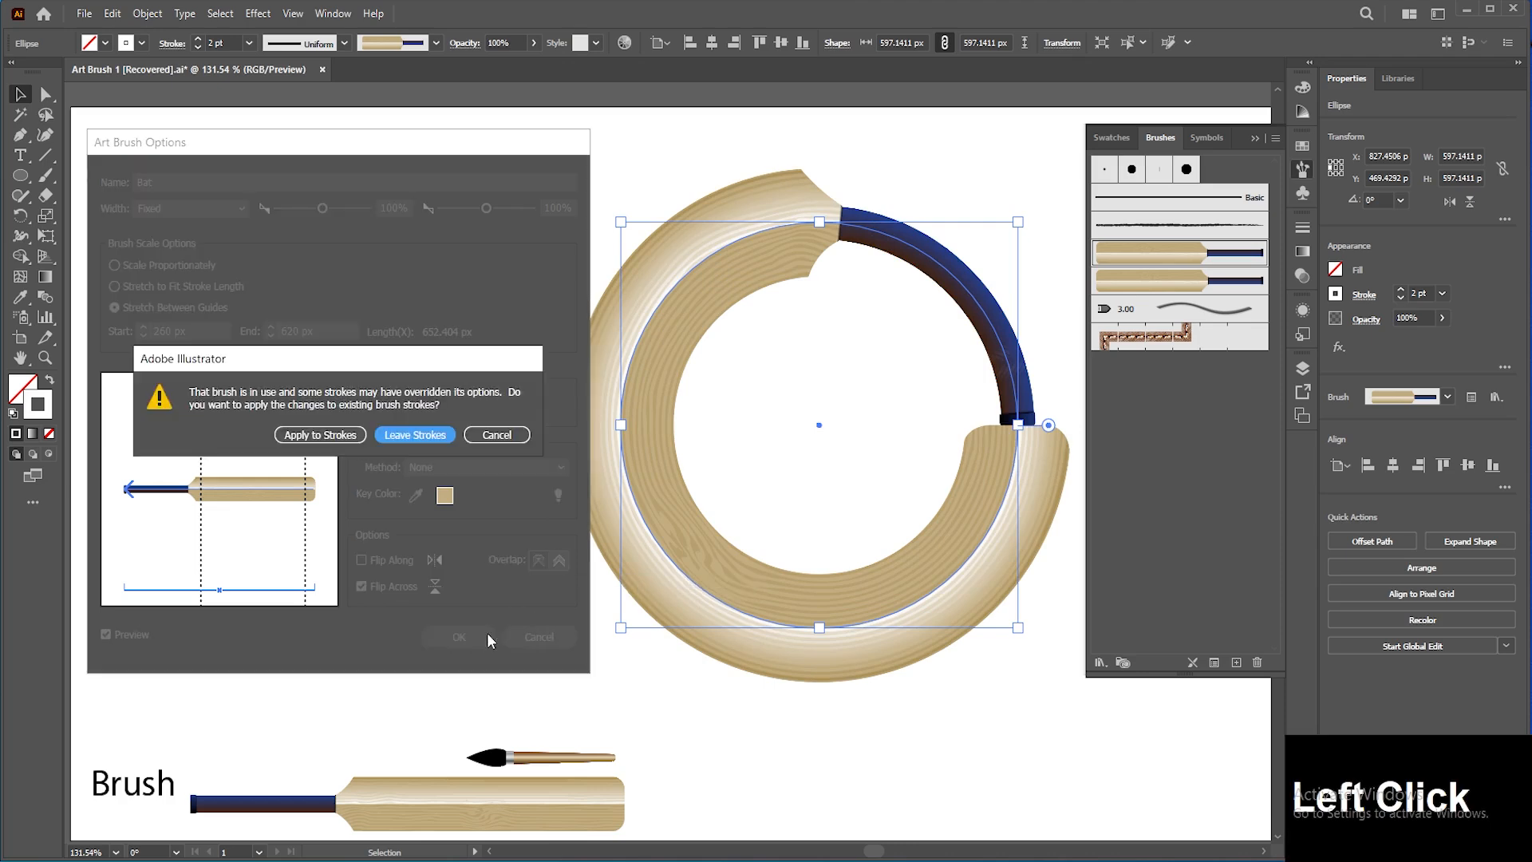
{"action": "left_click_drag", "start_coordinate": [620, 430], "coordinate": [828, 669]}
Step: Draw a star about 547 × 520 px with the Star tool and apply the Bat brush to it
{"action": "left_click", "coordinate": [424, 372]}
{"action": "left_click_drag", "start_coordinate": [22, 177], "coordinate": [99, 253]}
{"action": "left_click_drag", "start_coordinate": [641, 398], "coordinate": [802, 535]}
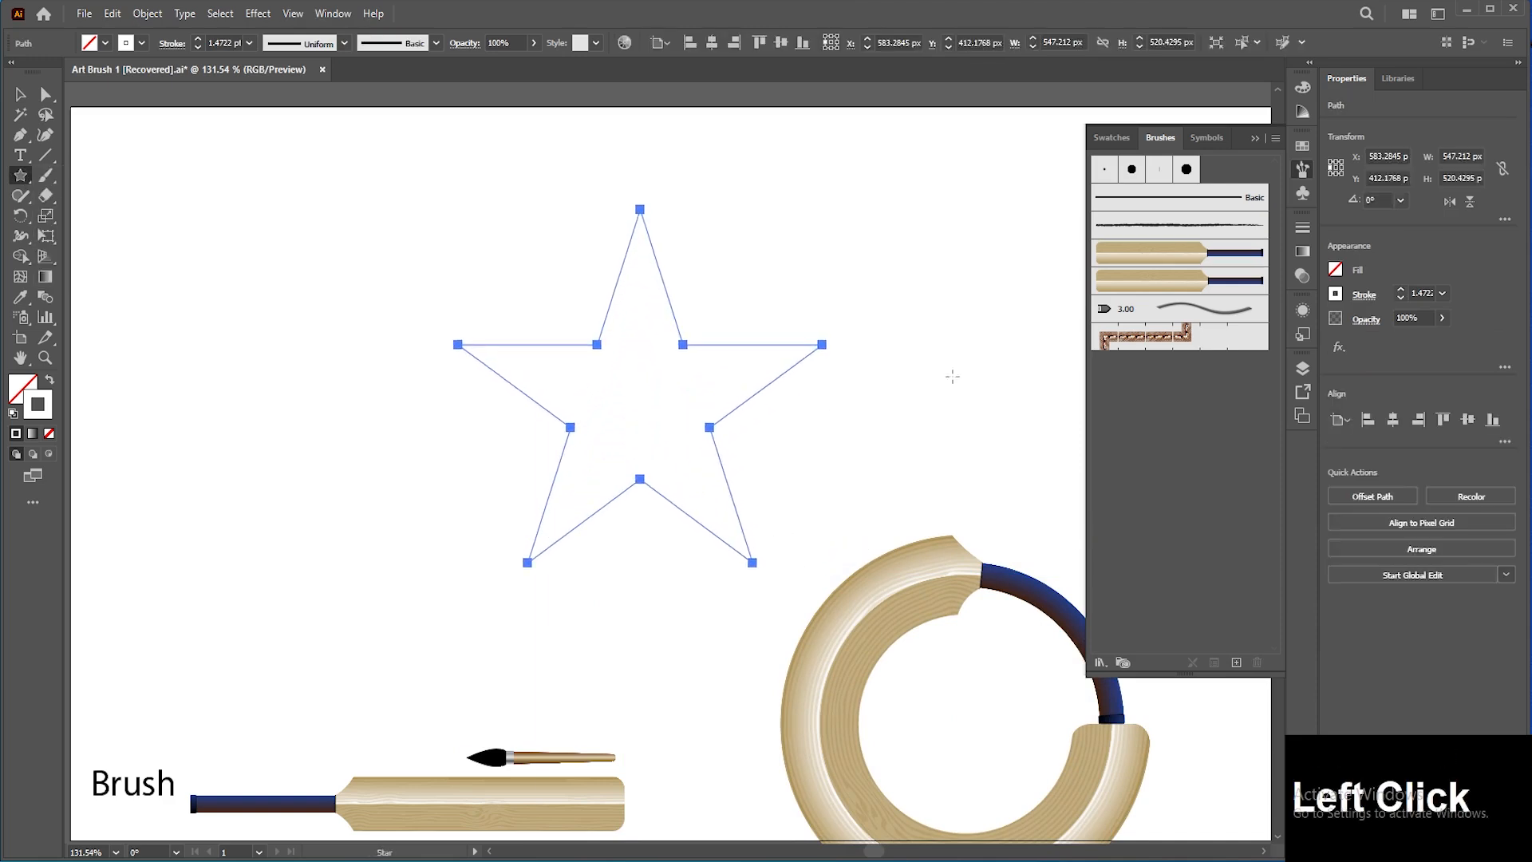
{"action": "left_click", "coordinate": [1136, 254]}
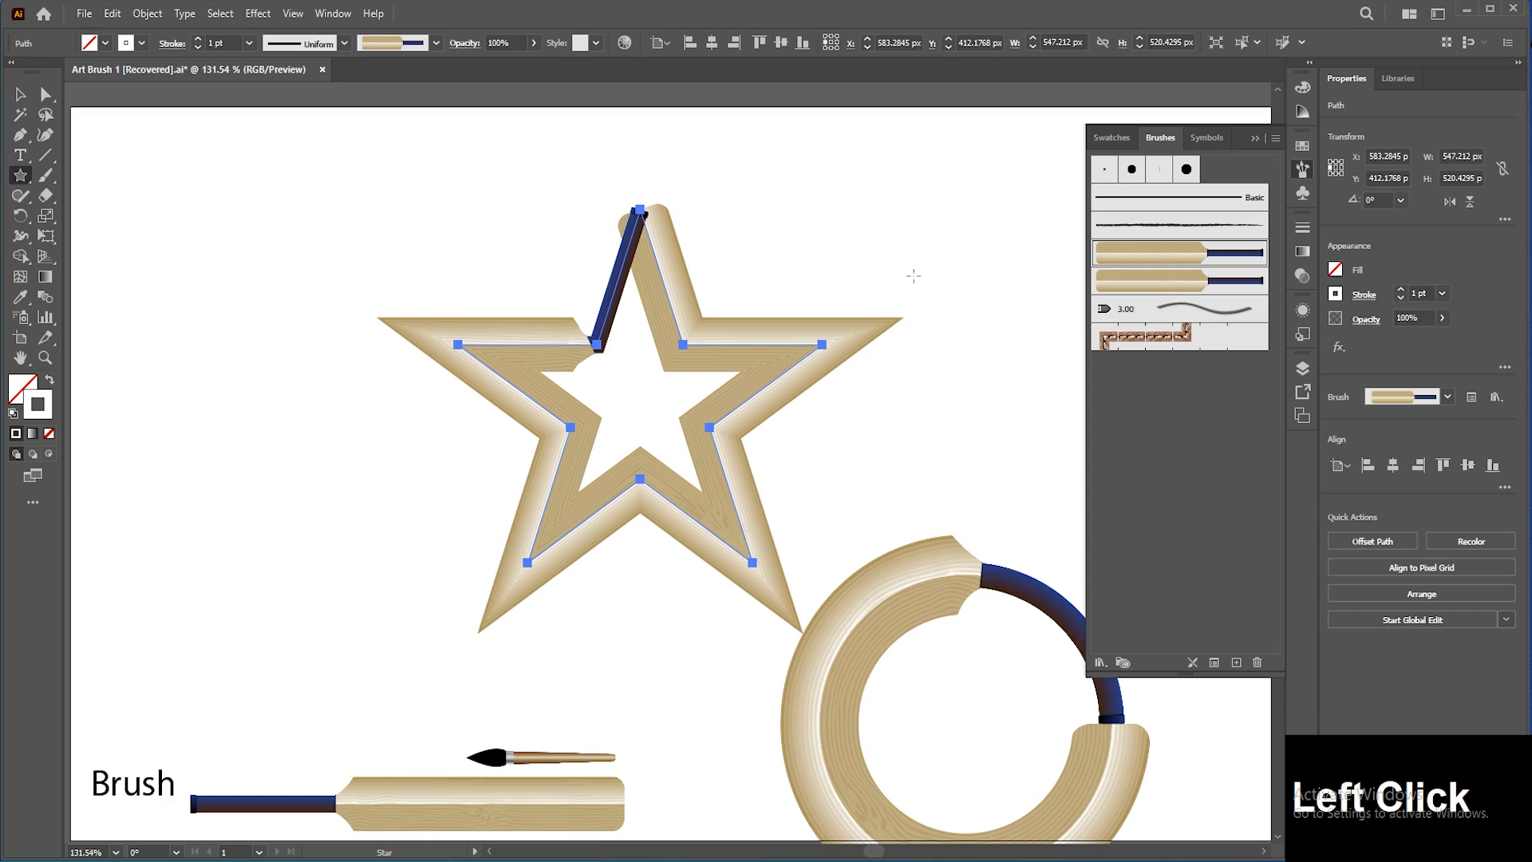
Step: Move the star slightly toward the lower right
{"action": "key", "text": "v"}
{"action": "left_click", "coordinate": [734, 345]}
{"action": "left_click_drag", "start_coordinate": [734, 345], "coordinate": [837, 388]}
Step: Zoom in on the star and preview both Overlap options of the Bat brush, keeping corners and folds adjusted
{"action": "key", "text": "z"}
{"action": "left_click", "coordinate": [585, 387]}
{"action": "key", "text": "space"}
{"action": "key", "text": "v"}
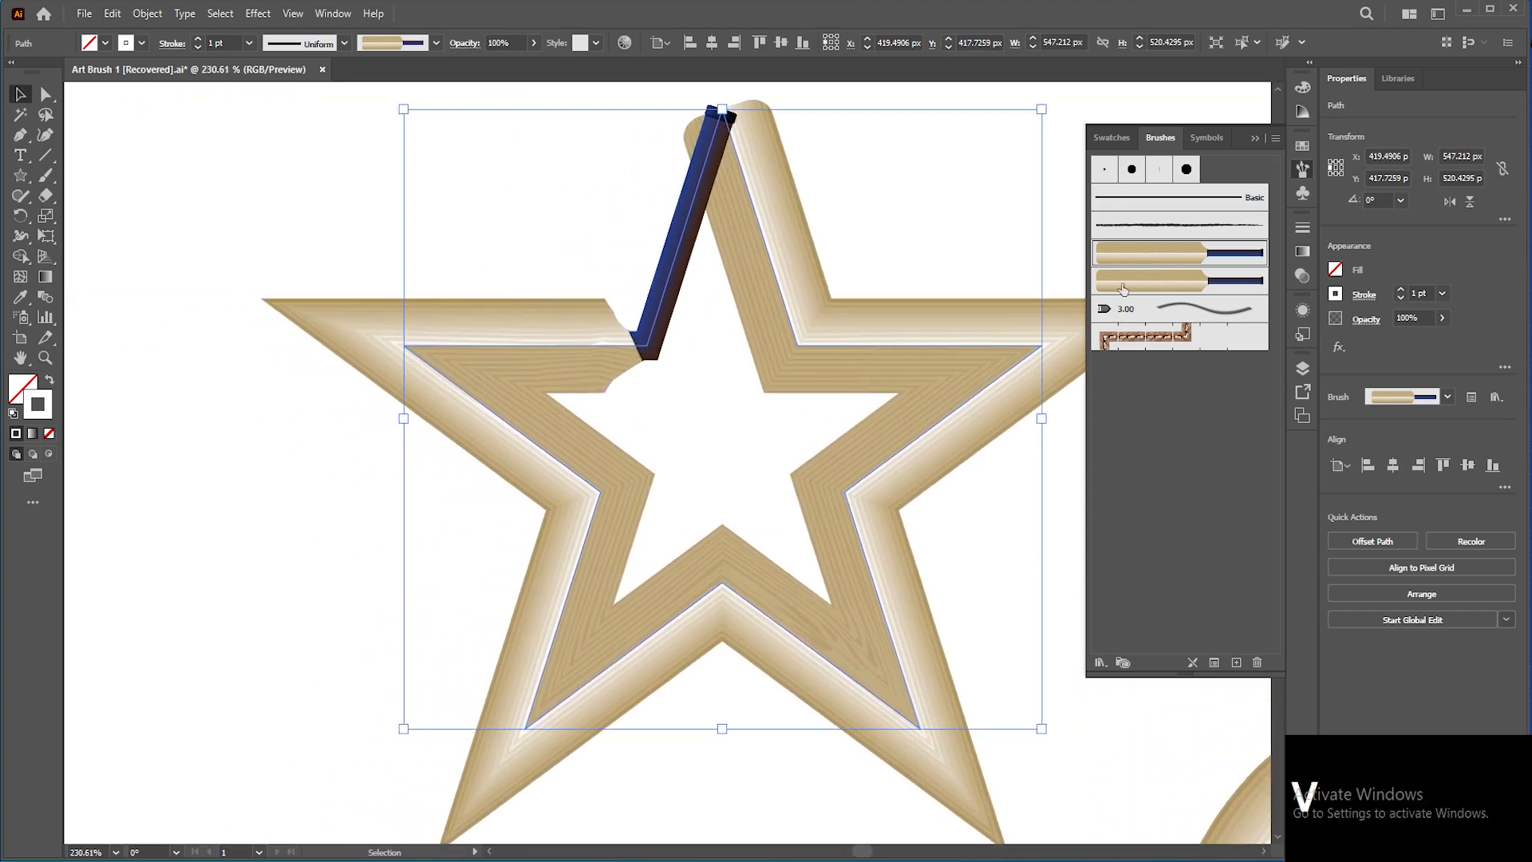
{"action": "double_click", "coordinate": [1141, 263]}
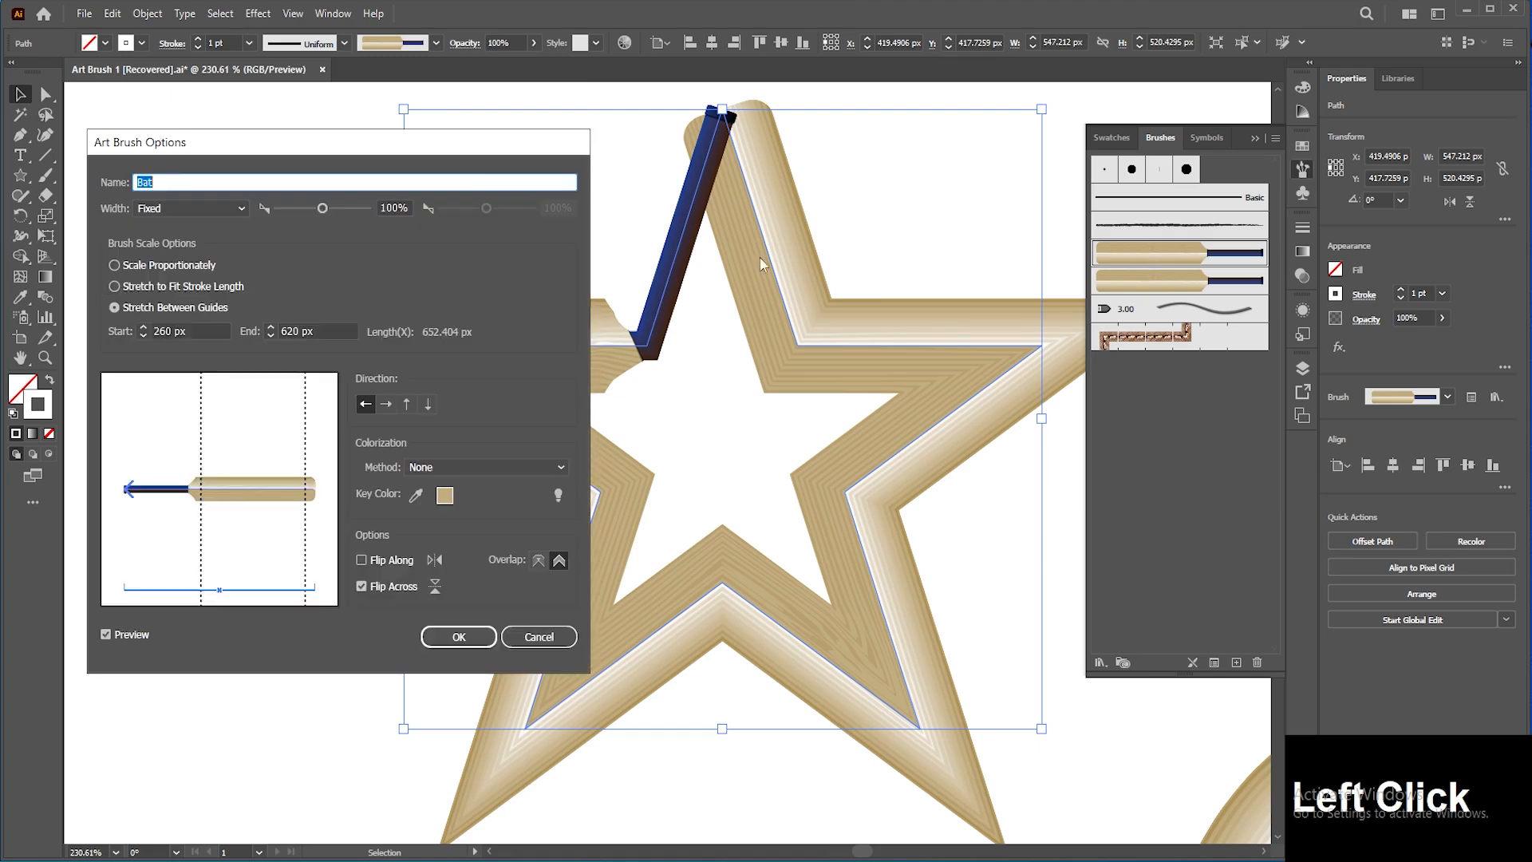
{"action": "left_click_drag", "start_coordinate": [477, 152], "coordinate": [399, 151]}
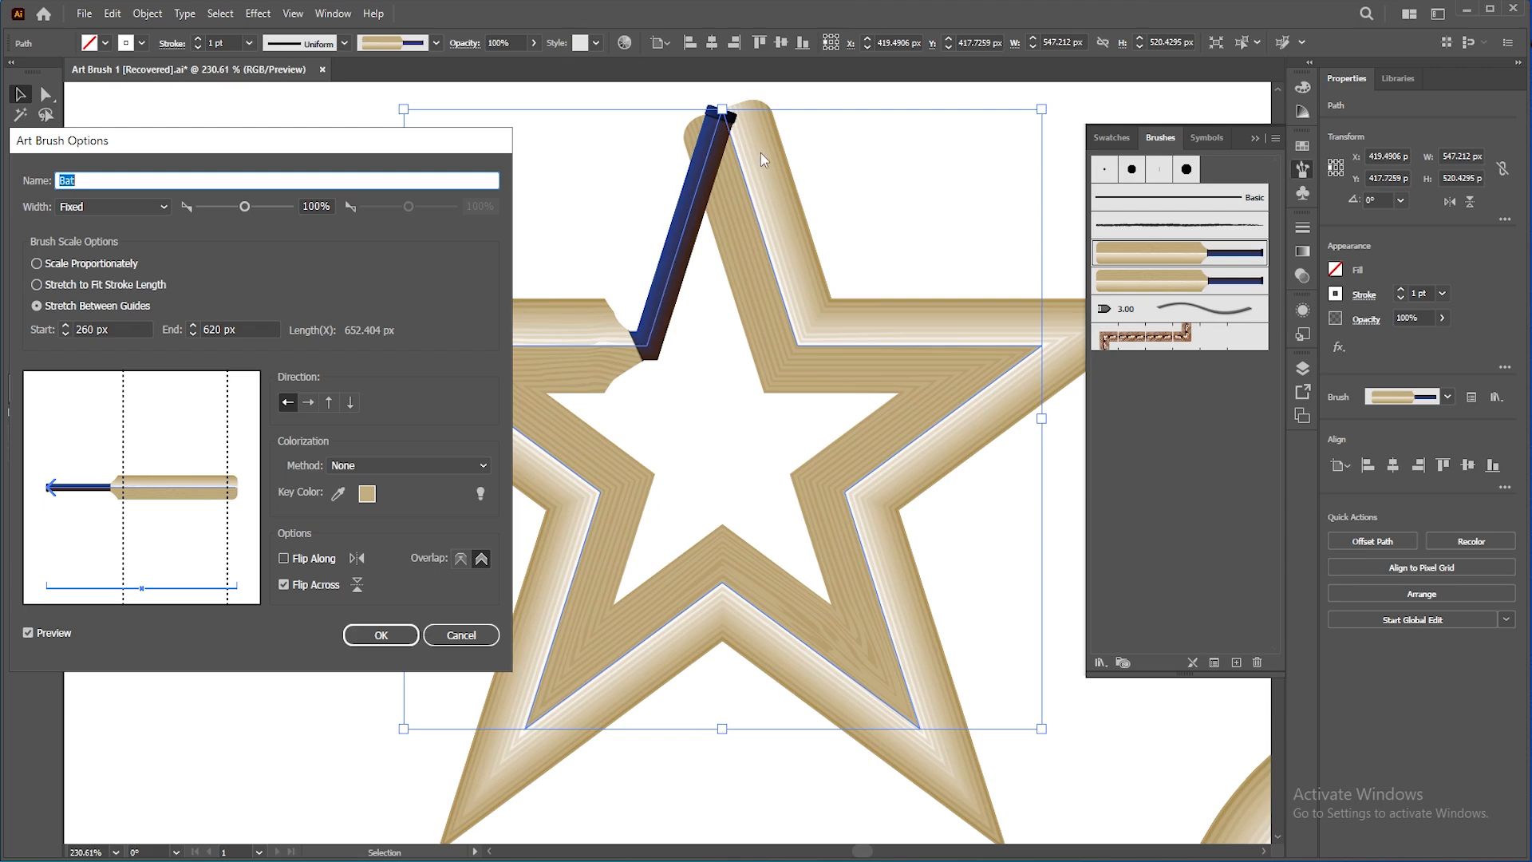
{"action": "left_click", "coordinate": [461, 560]}
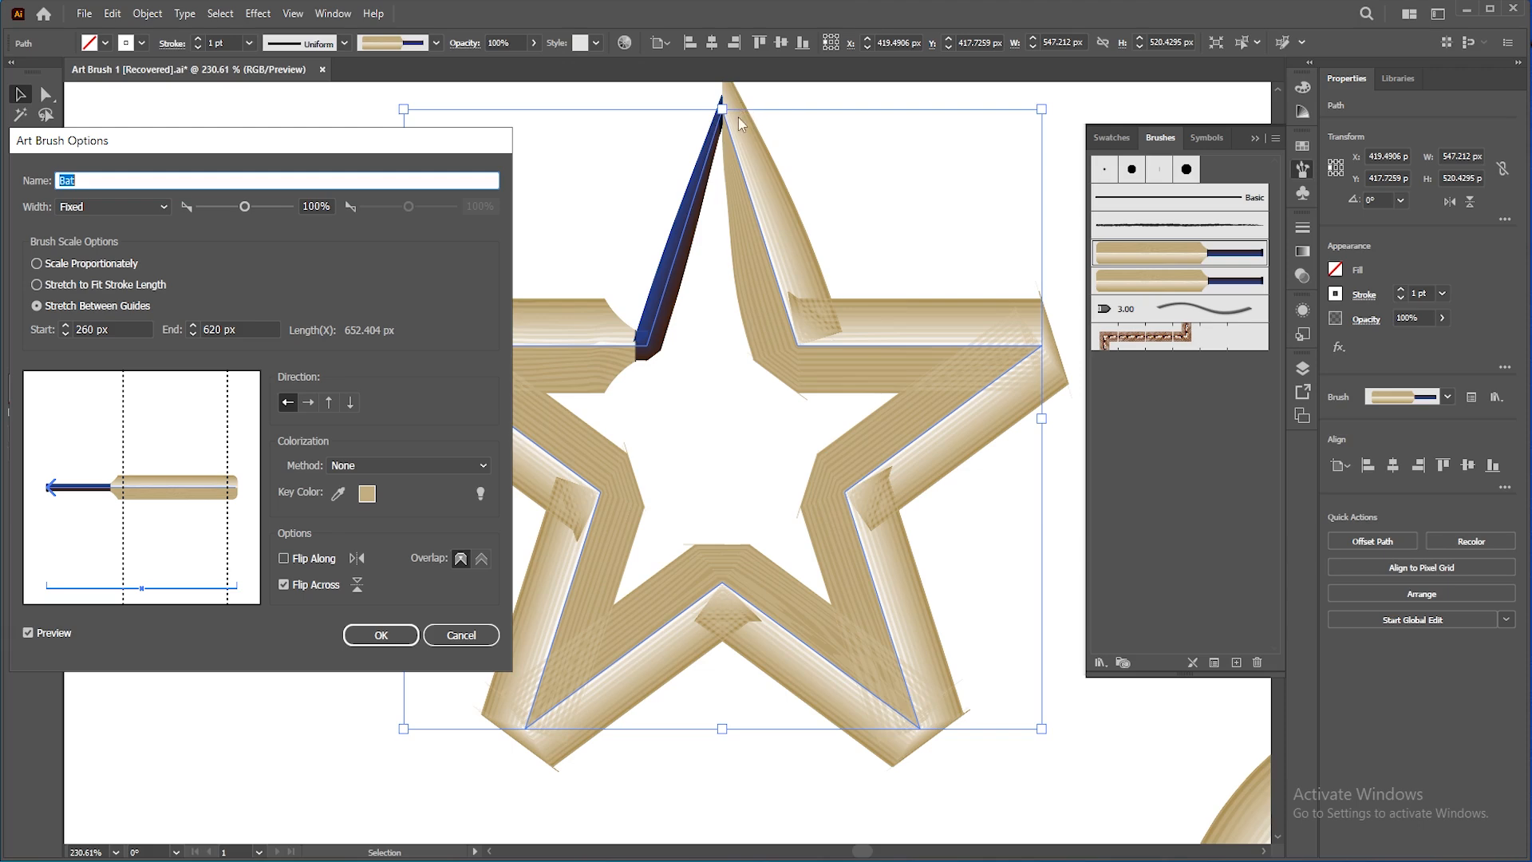
{"action": "left_click", "coordinate": [485, 557]}
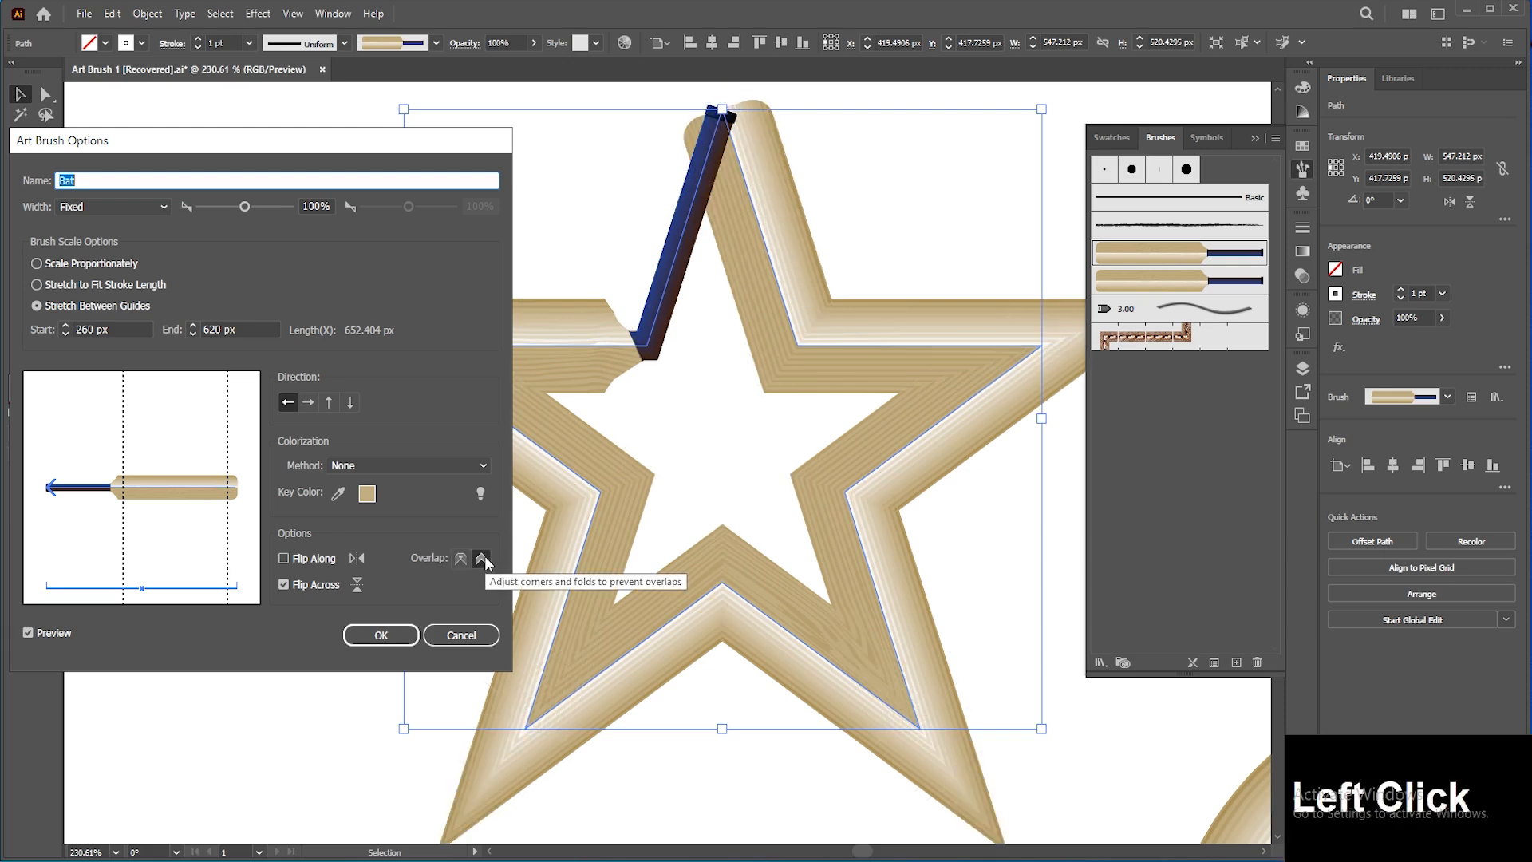
{"action": "left_click", "coordinate": [400, 633]}
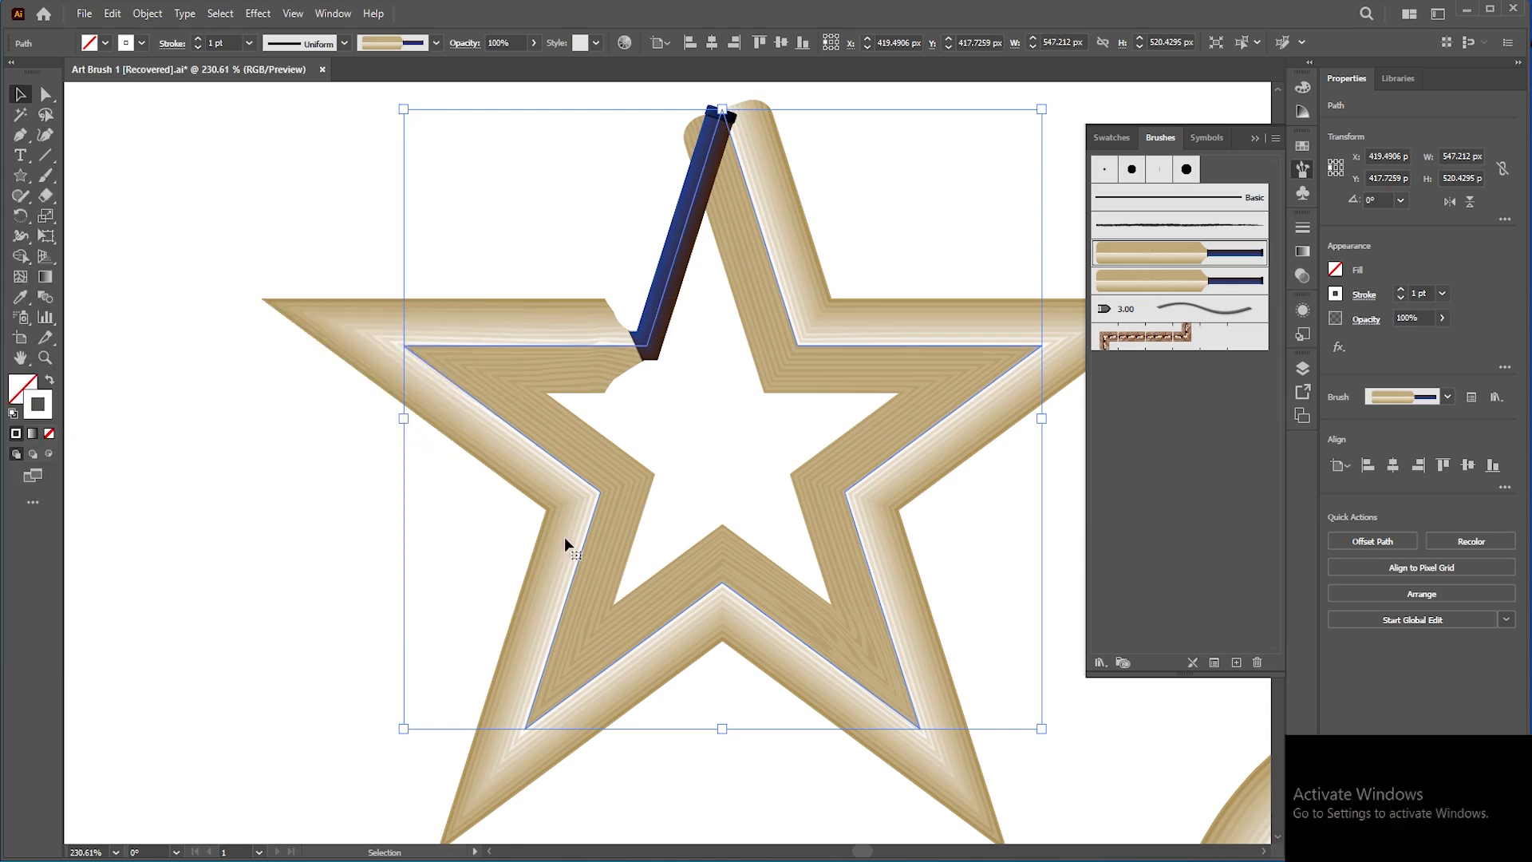
Step: Delete the star and select the circle
{"action": "key", "text": "Delete"}
{"action": "mouse_move", "coordinate": [1242, 814]}
{"action": "left_mouse_down"}
{"action": "mouse_move", "coordinate": [761, 552]}
{"action": "mouse_move", "coordinate": [569, 361]}
{"action": "mouse_move", "coordinate": [515, 263]}
{"action": "left_mouse_up"}
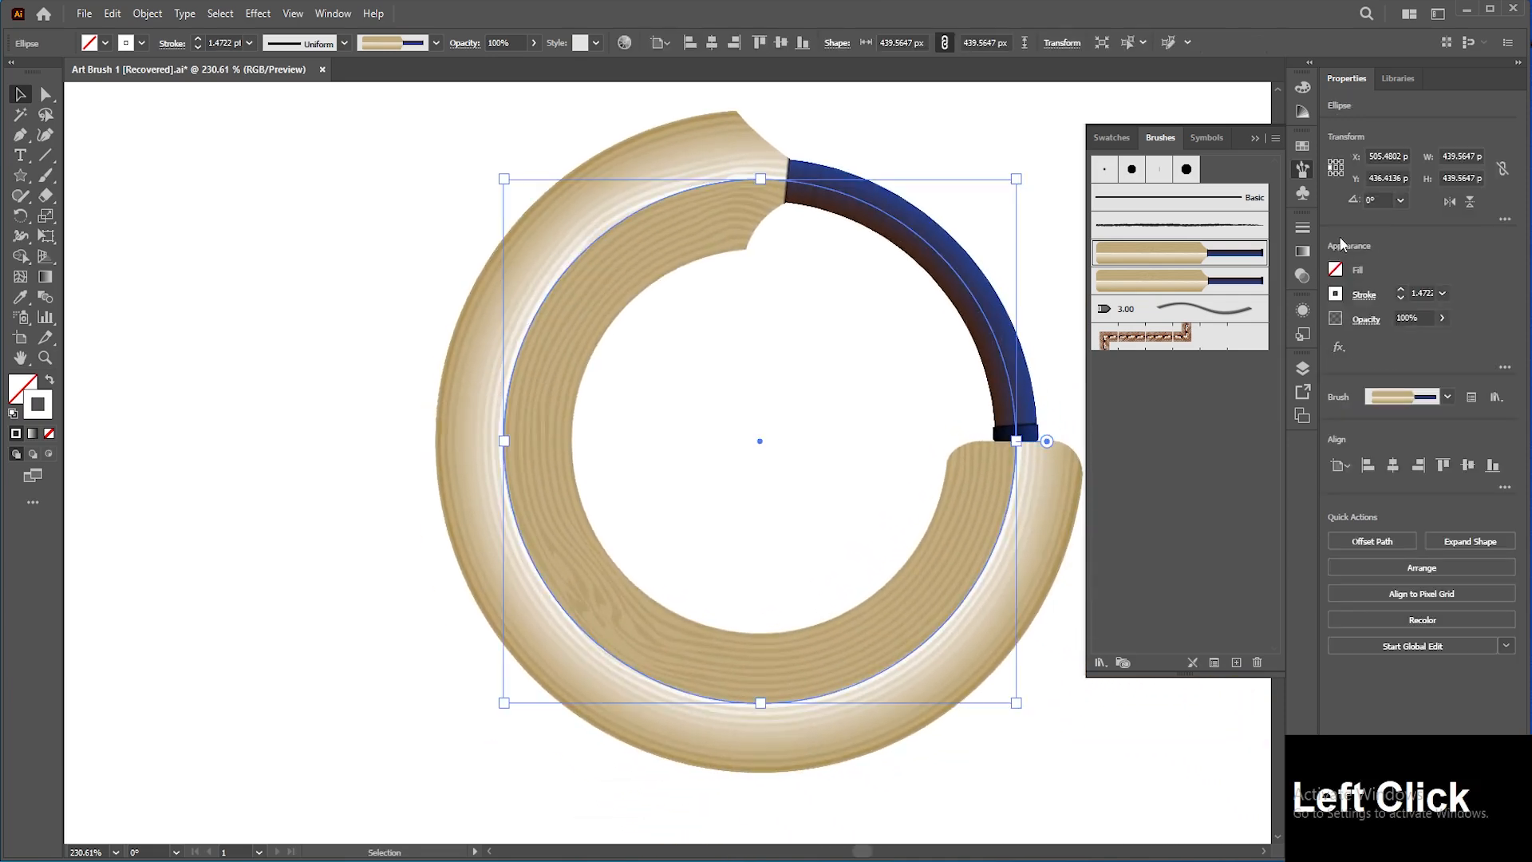
{"action": "double_click", "coordinate": [1189, 252]}
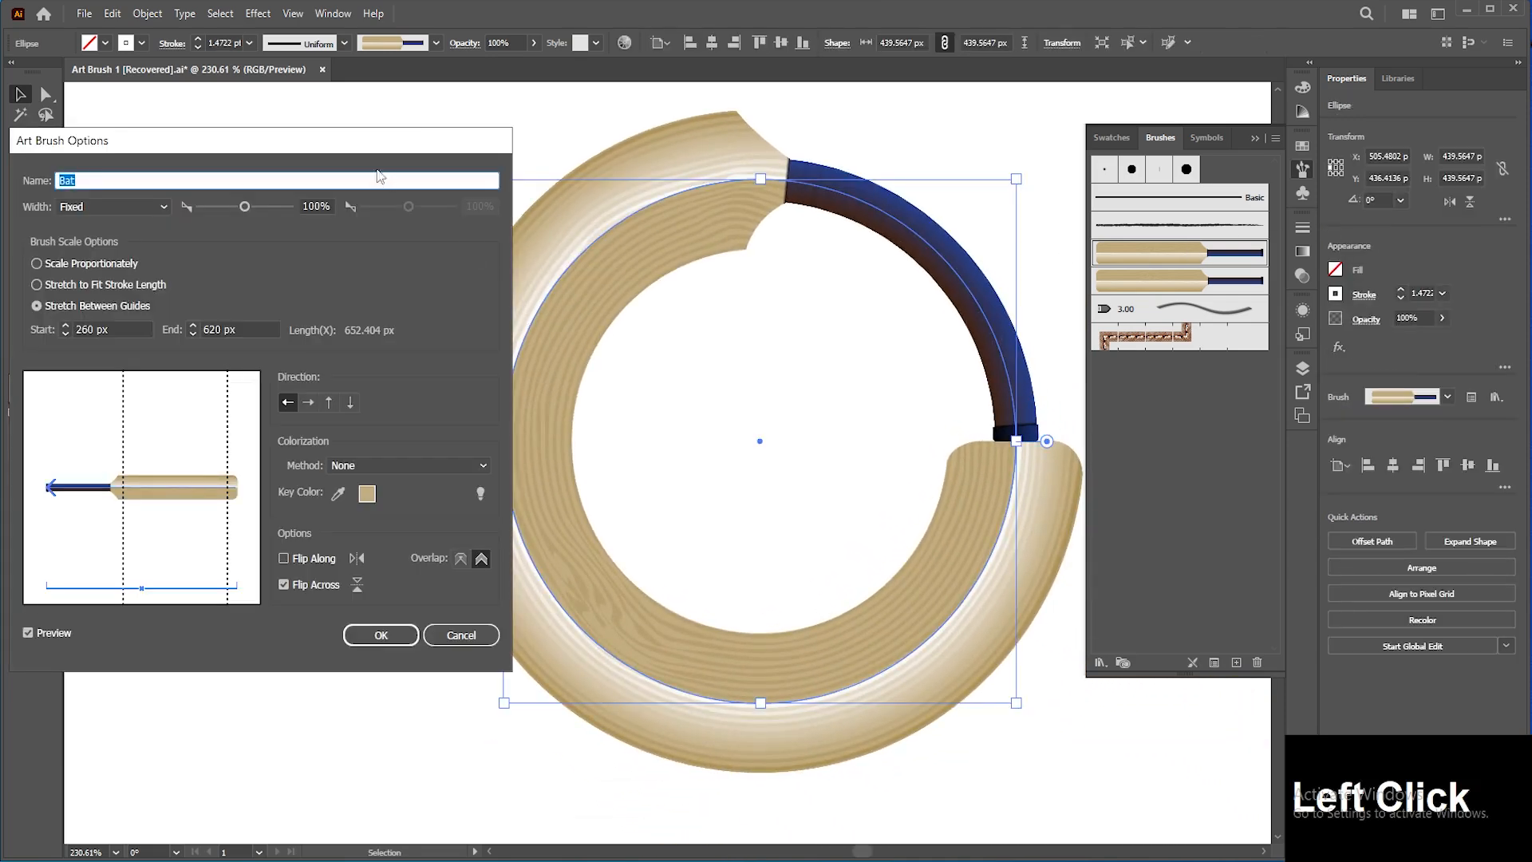
{"action": "left_click_drag", "start_coordinate": [414, 141], "coordinate": [488, 122]}
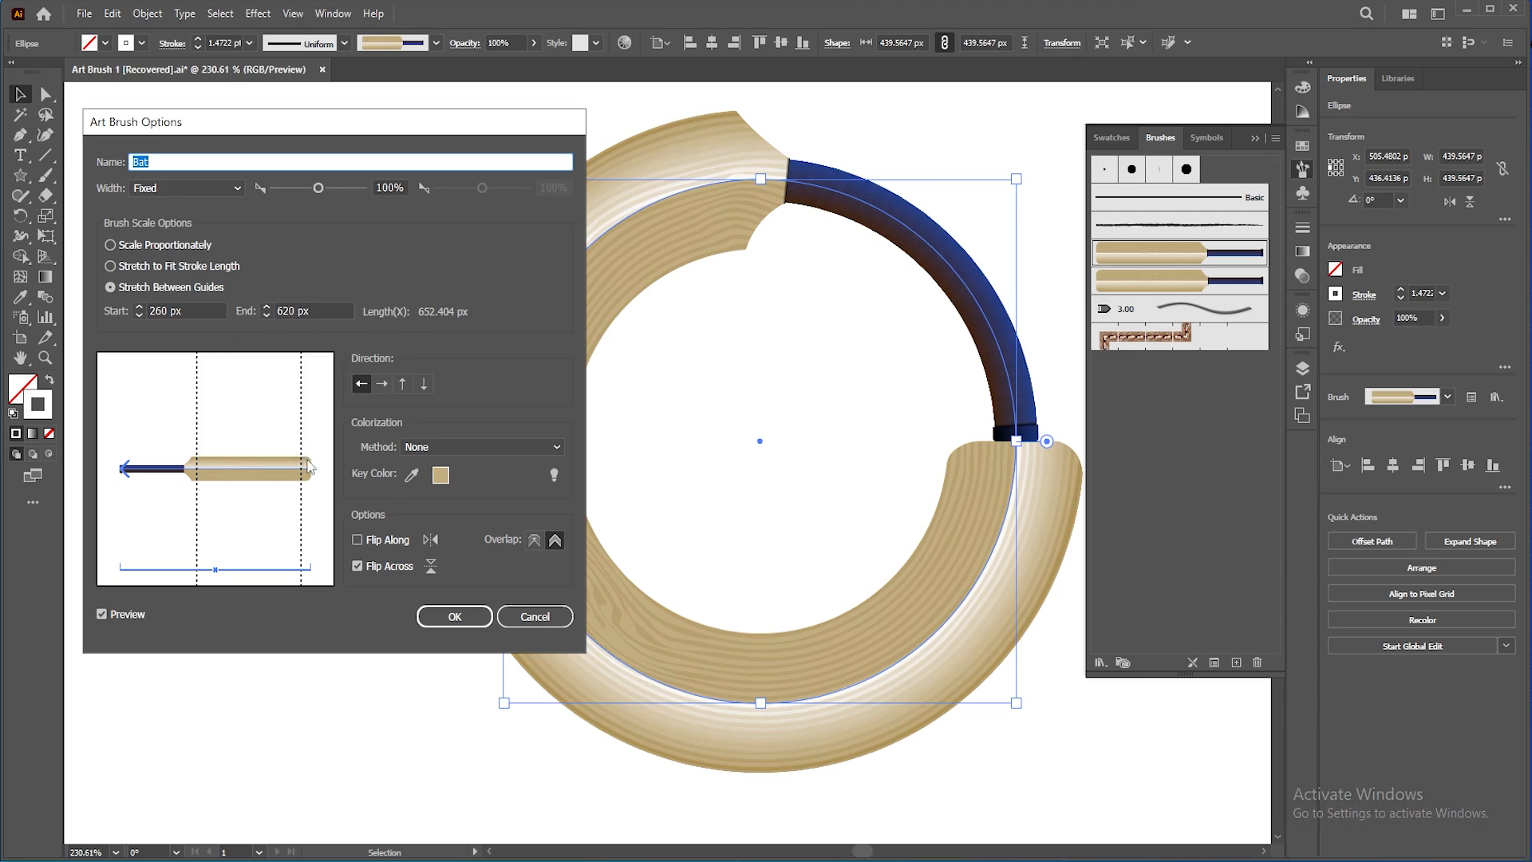
{"action": "left_click", "coordinate": [533, 617]}
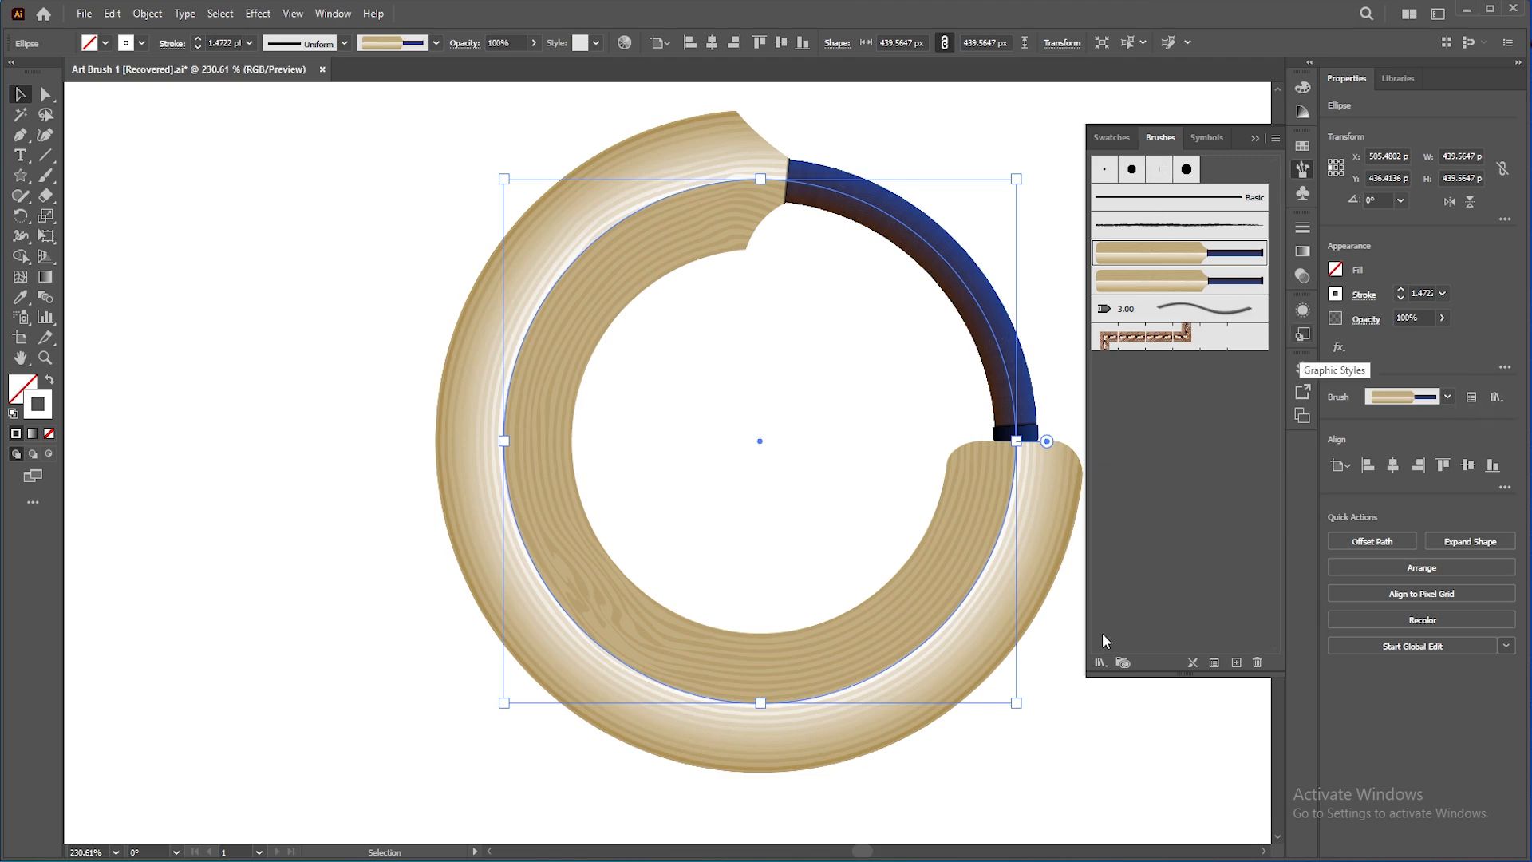
Step: Open the Decorative_Text Dividers brush library and enlarge its panel
{"action": "left_click", "coordinate": [1100, 662]}
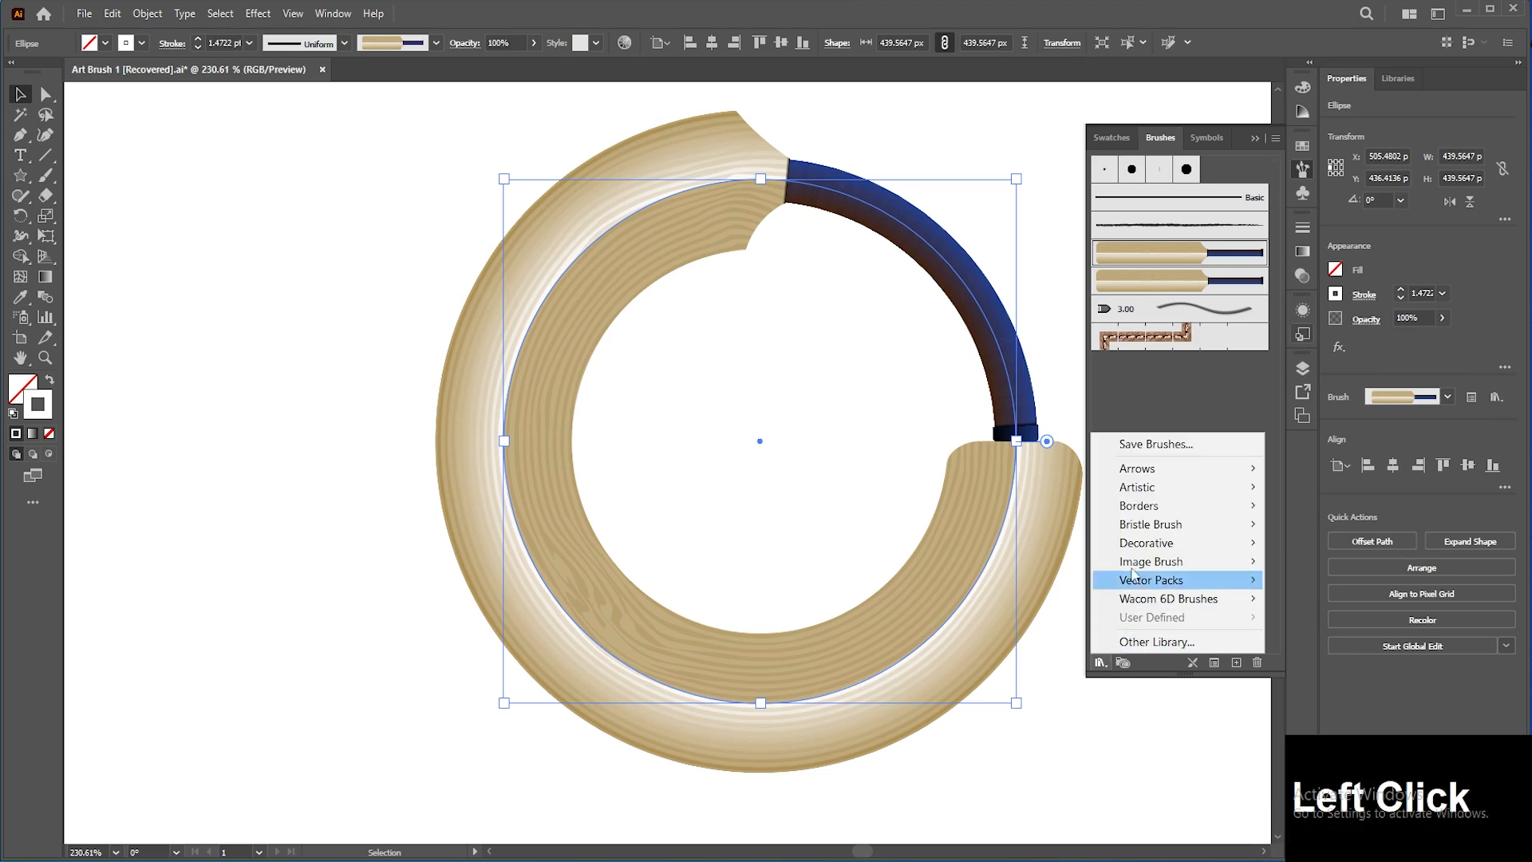
{"action": "mouse_move", "coordinate": [1173, 507]}
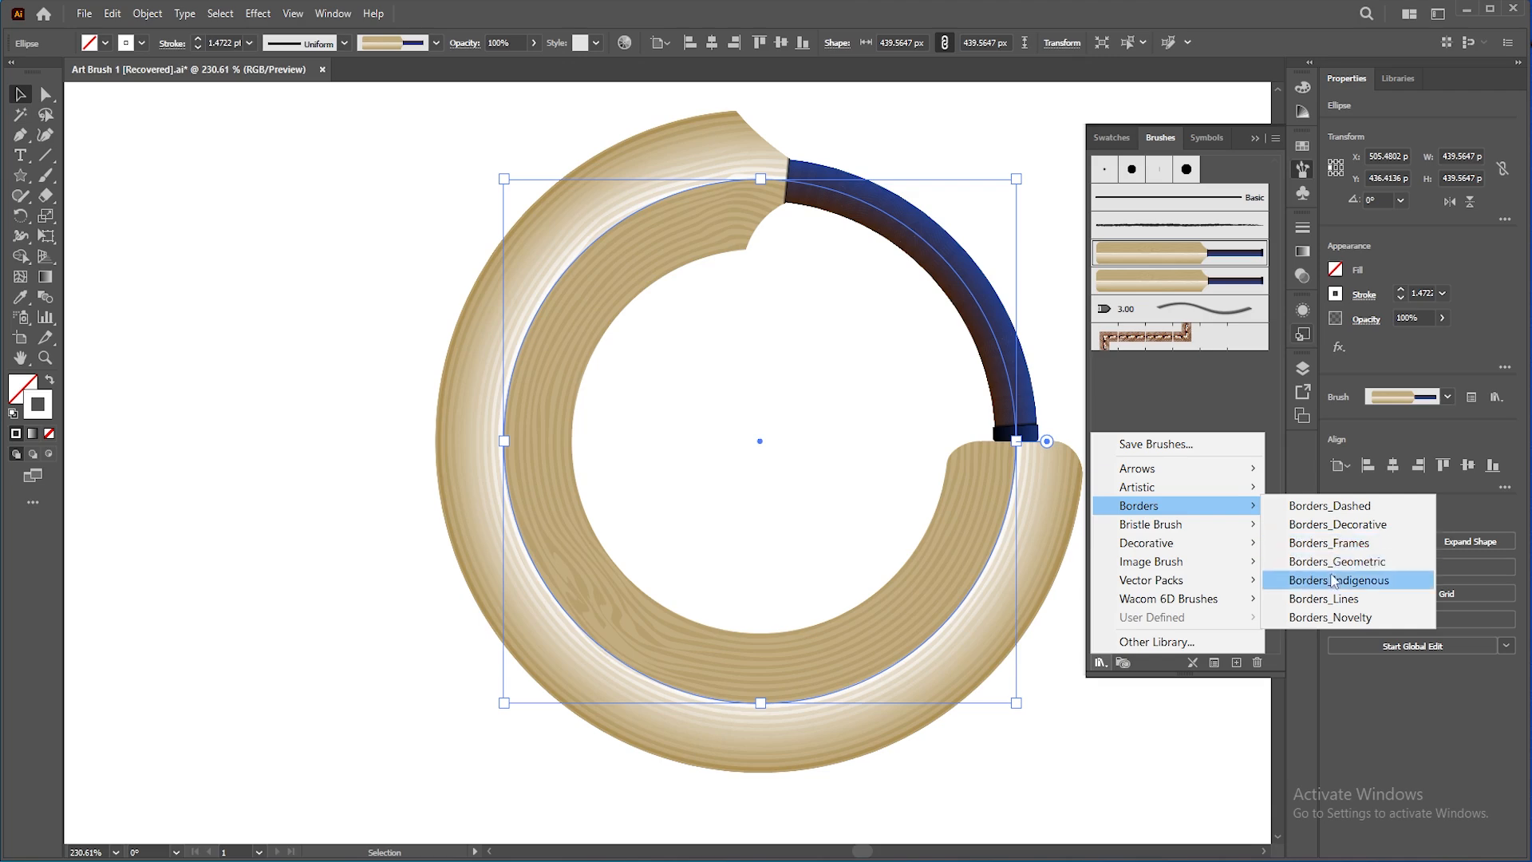
{"action": "mouse_move", "coordinate": [1208, 548]}
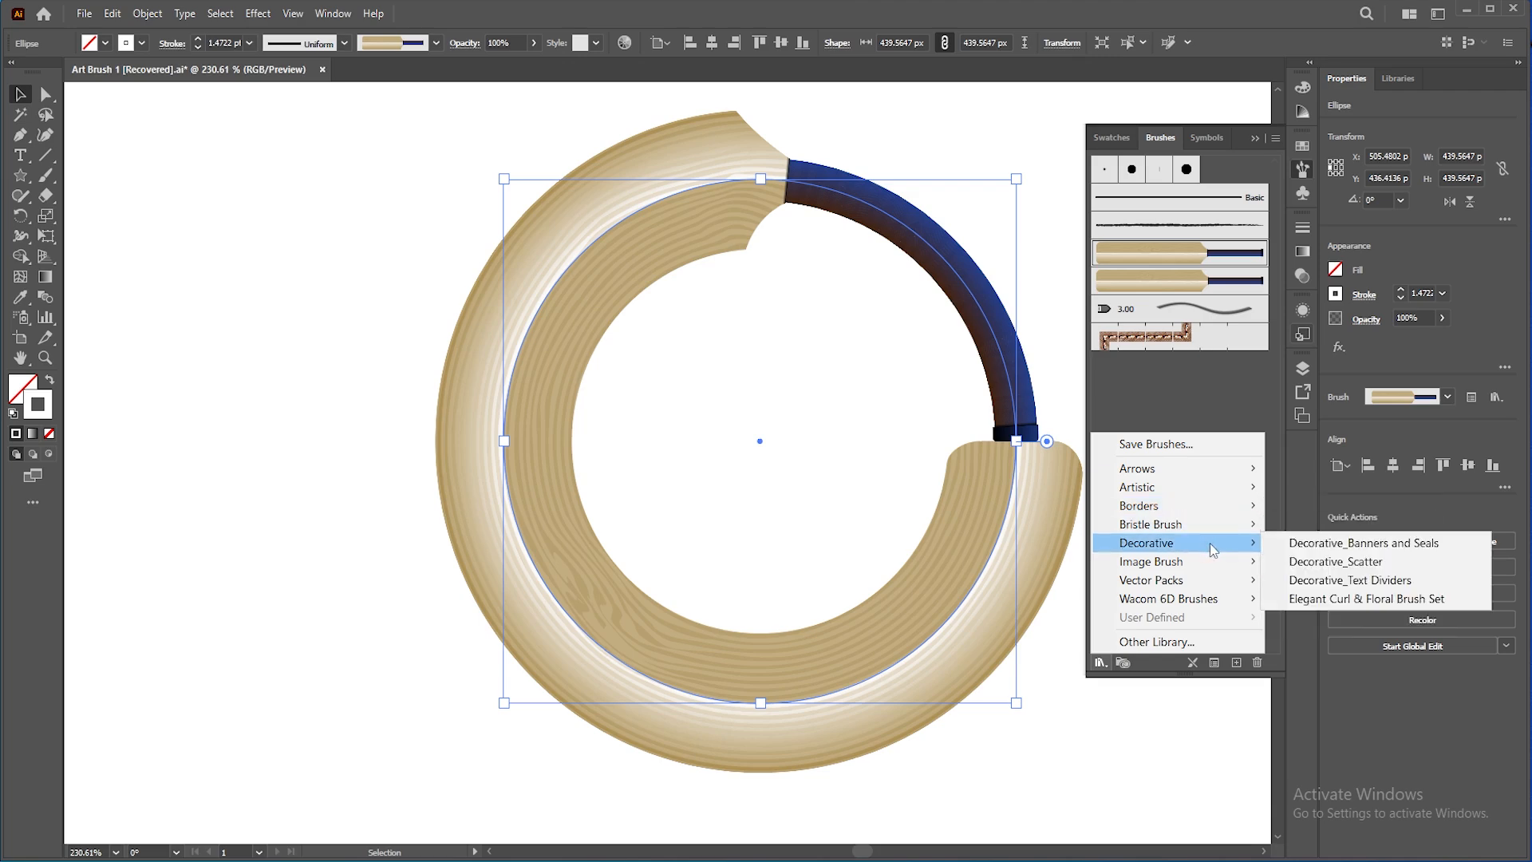
{"action": "left_click", "coordinate": [1330, 579]}
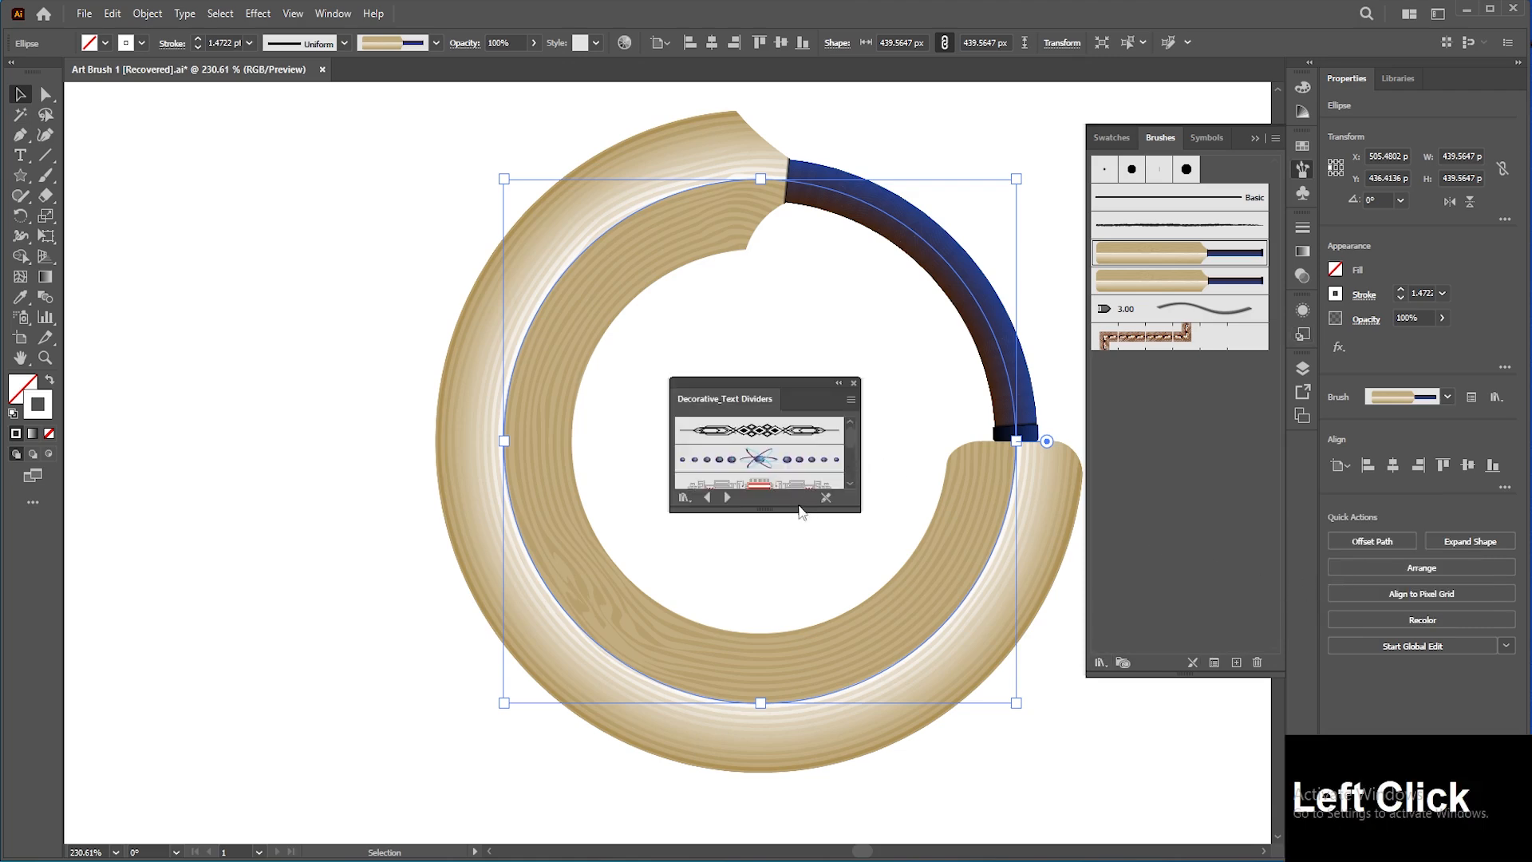
{"action": "left_click_drag", "start_coordinate": [792, 385], "coordinate": [303, 183]}
{"action": "left_click_drag", "start_coordinate": [367, 540], "coordinate": [423, 758]}
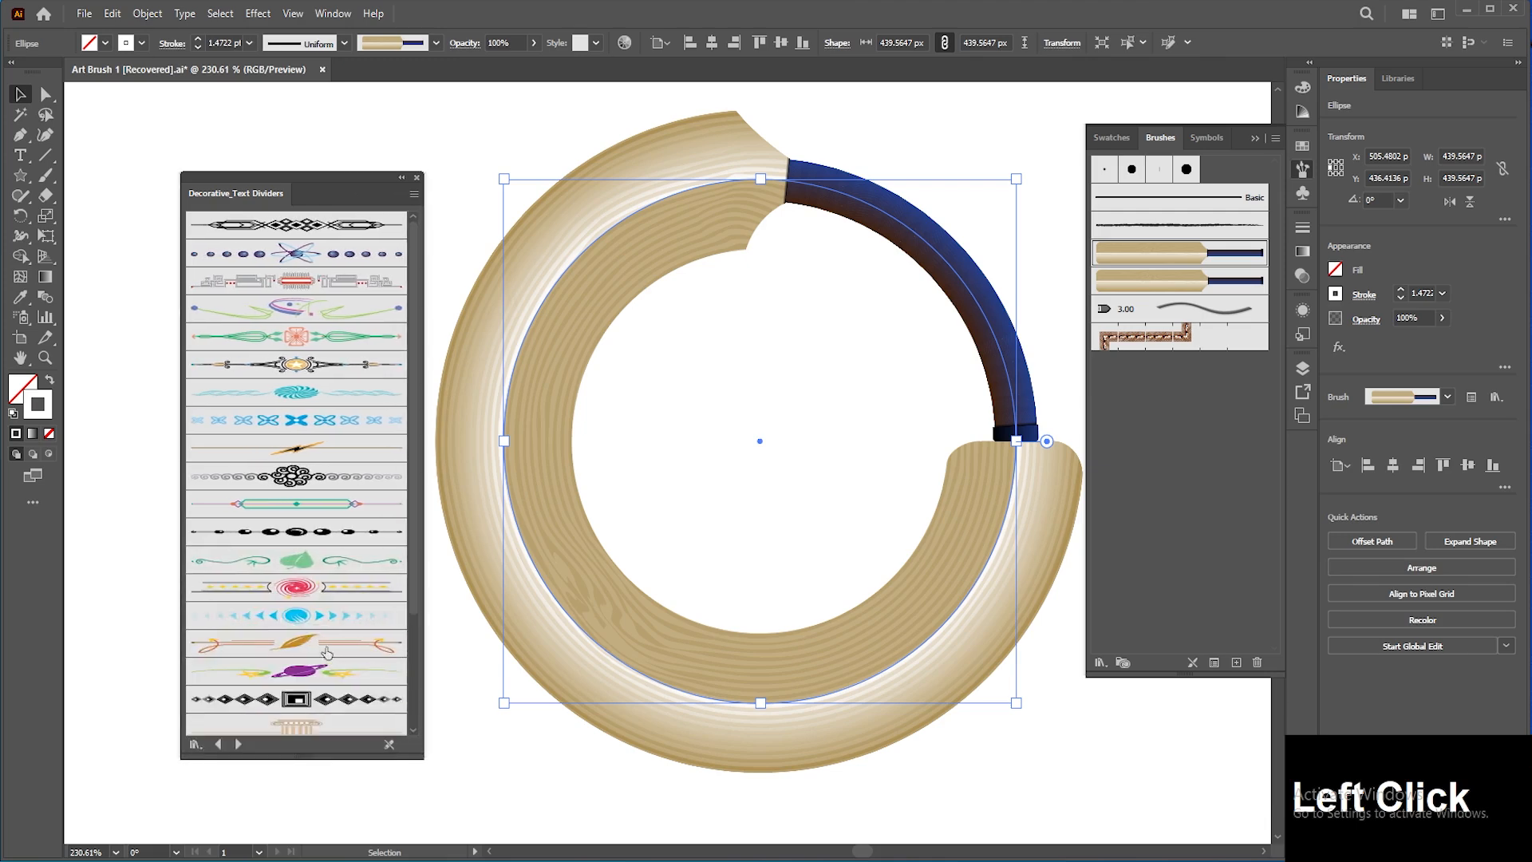
Step: Try several text divider brushes on the circle, then close the library panel
{"action": "left_click", "coordinate": [316, 621]}
{"action": "left_click", "coordinate": [311, 647]}
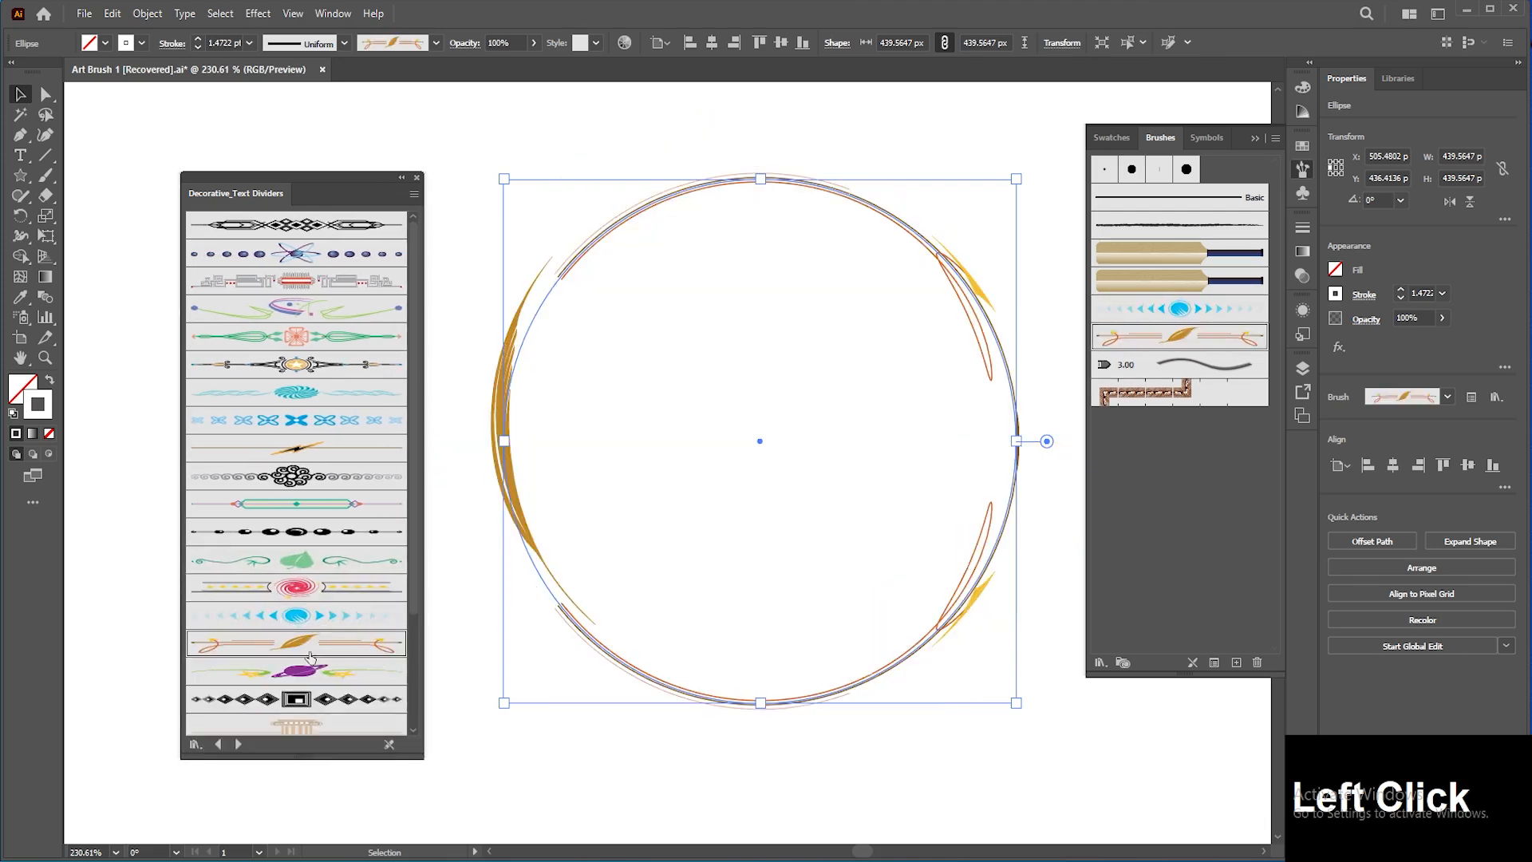
{"action": "left_click", "coordinate": [311, 671]}
{"action": "left_click", "coordinate": [314, 481]}
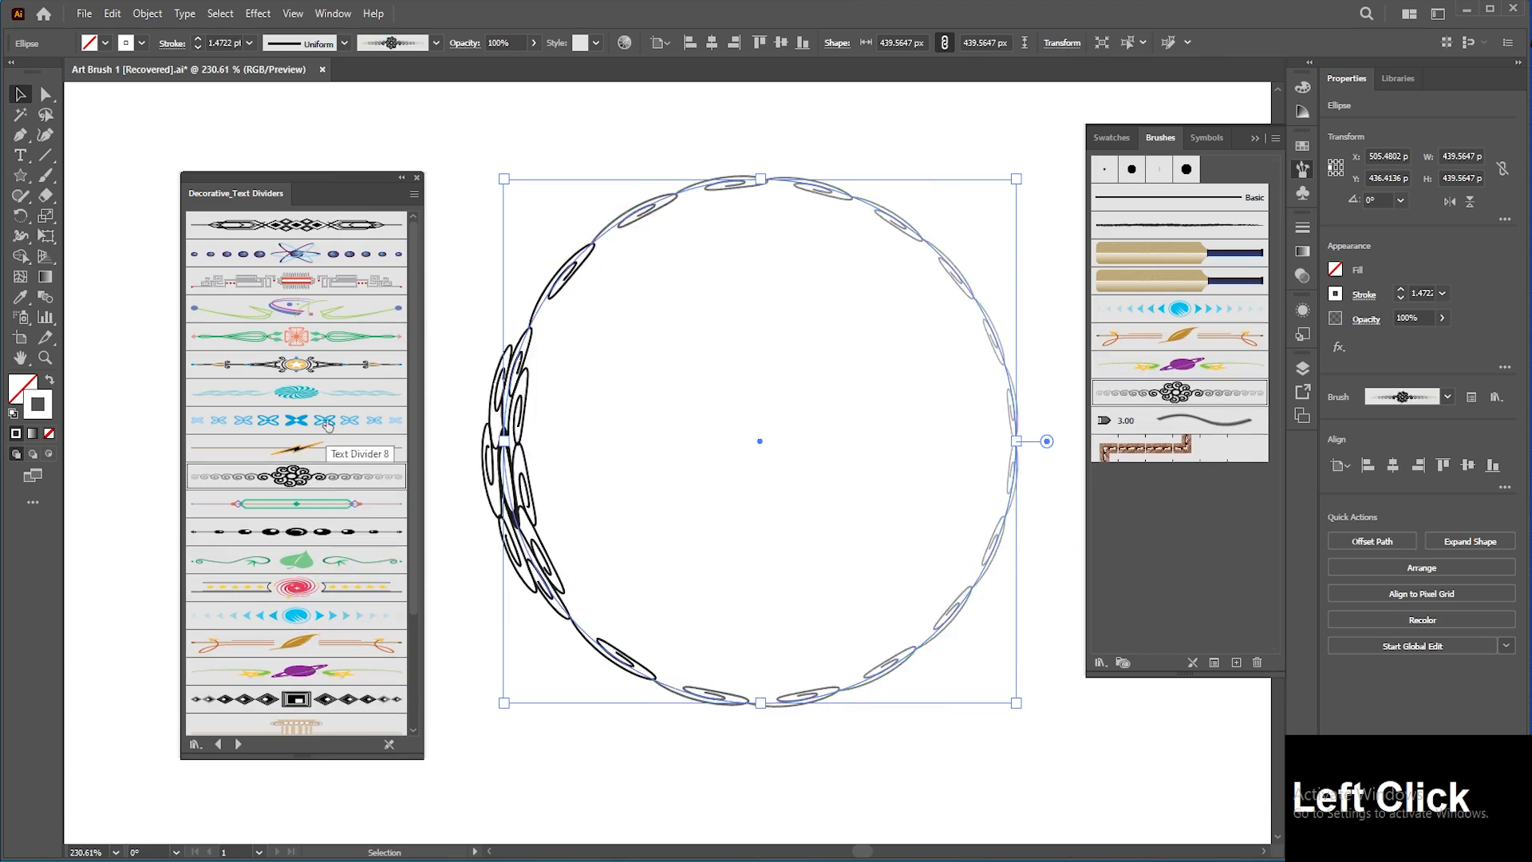
{"action": "left_click", "coordinate": [327, 423]}
{"action": "left_click", "coordinate": [351, 365]}
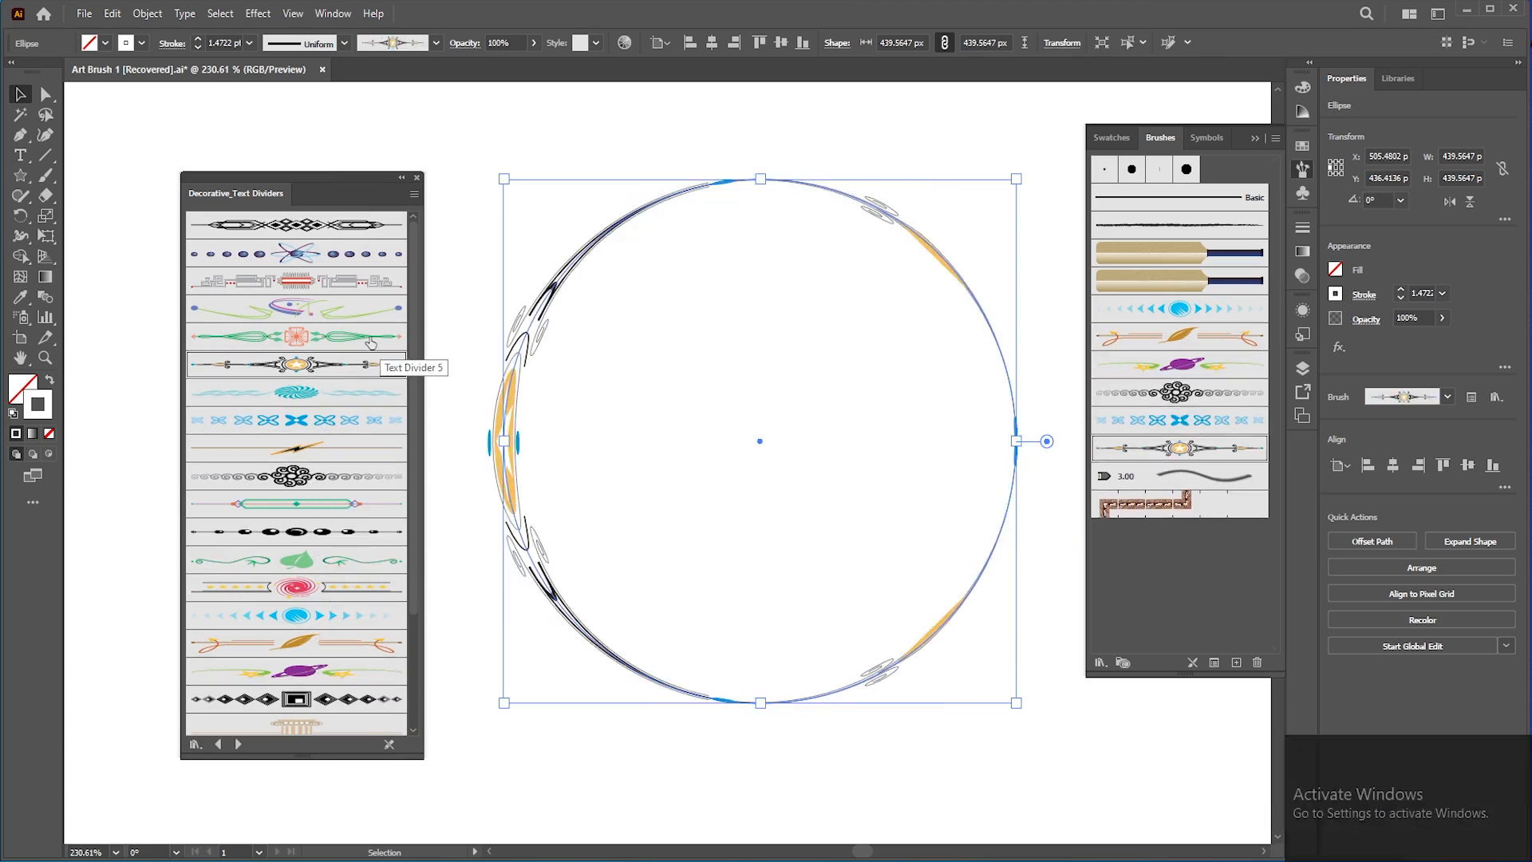
{"action": "left_click", "coordinate": [414, 177]}
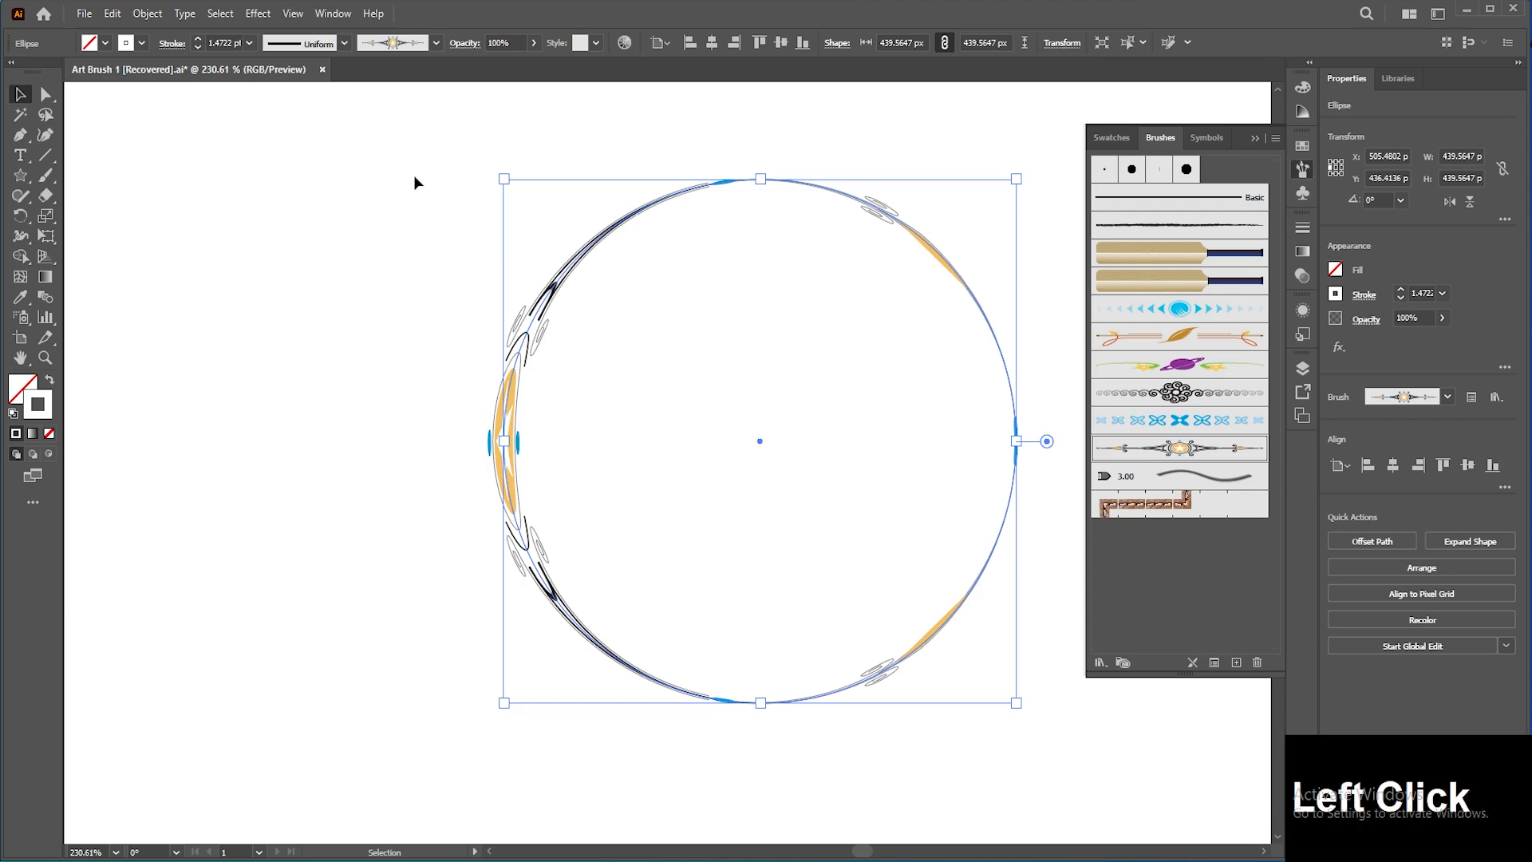
Step: Undo the divider brush changes until the circle shows the Bat brush again
{"action": "key", "text": "ctrl+z"}
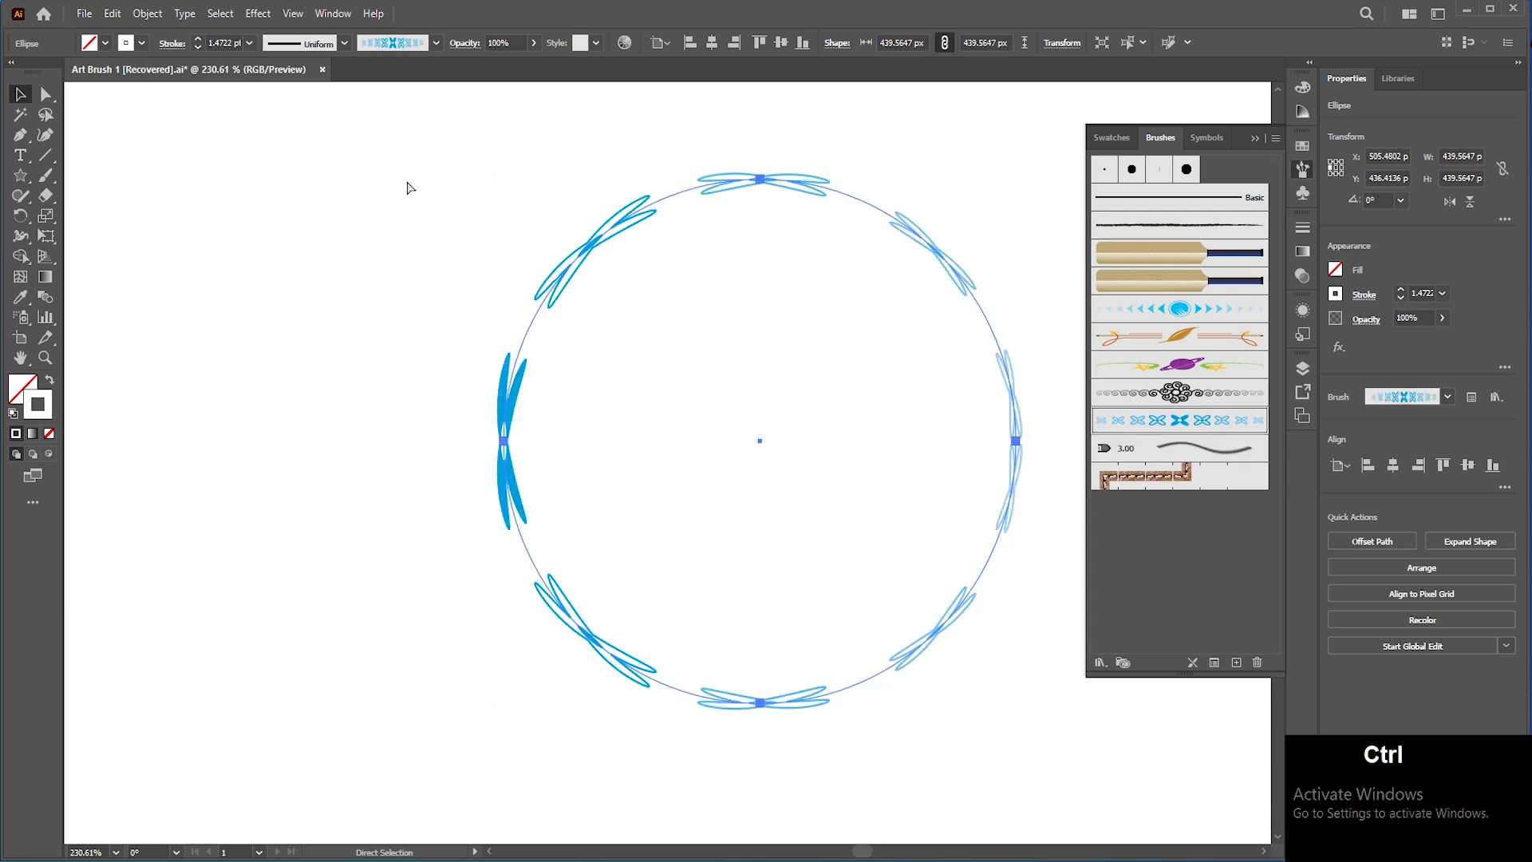
{"action": "key", "text": "ctrl+z"}
{"action": "key", "text": "ctrl+z"}
{"action": "key", "text": "ctrl+z"}
{"action": "key", "text": "ctrl+z"}
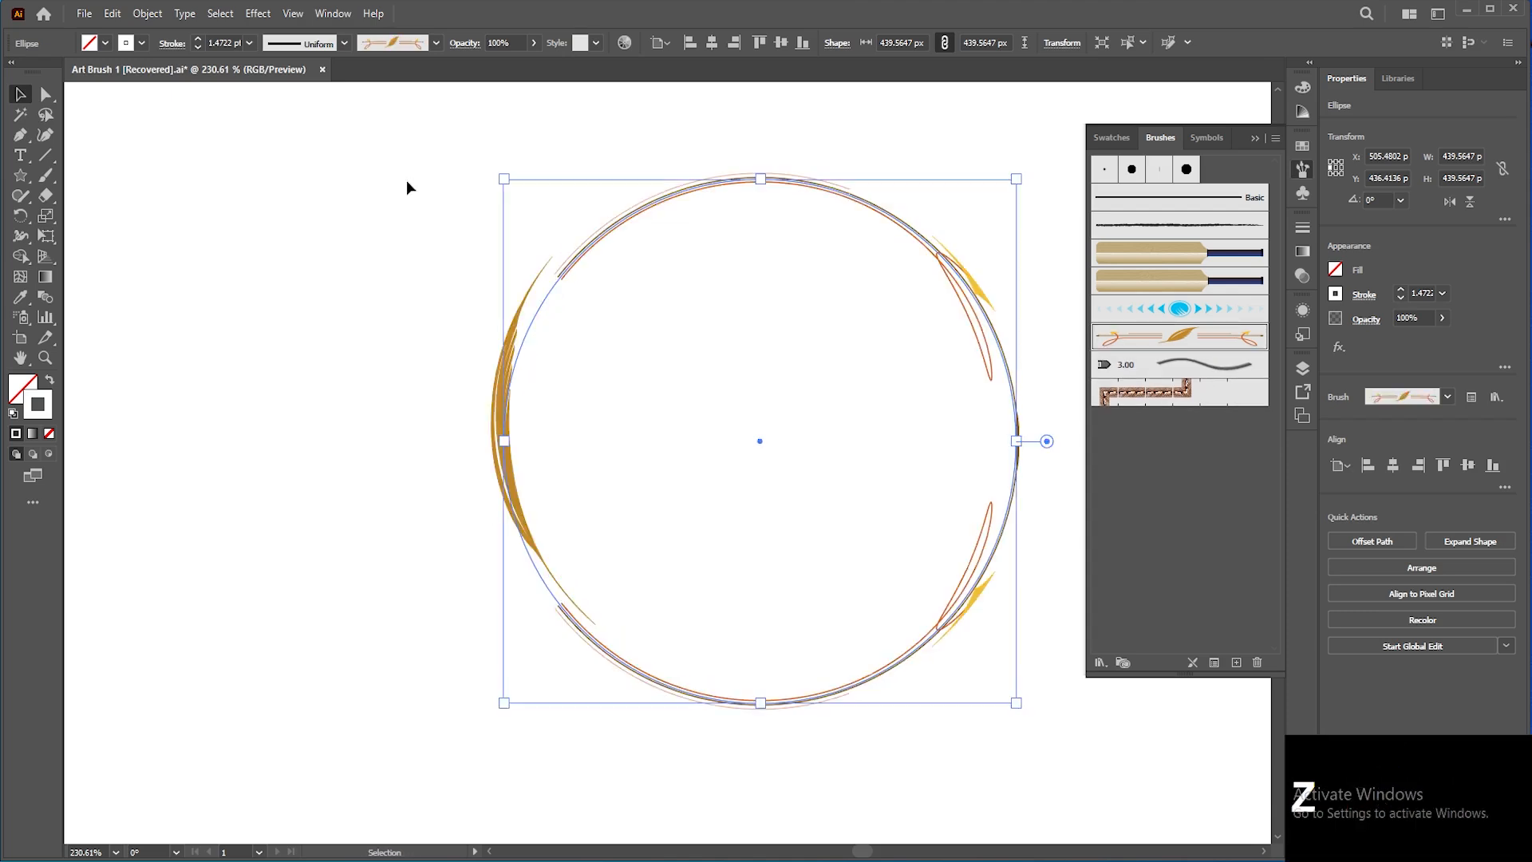
{"action": "key", "text": "ctrl+z"}
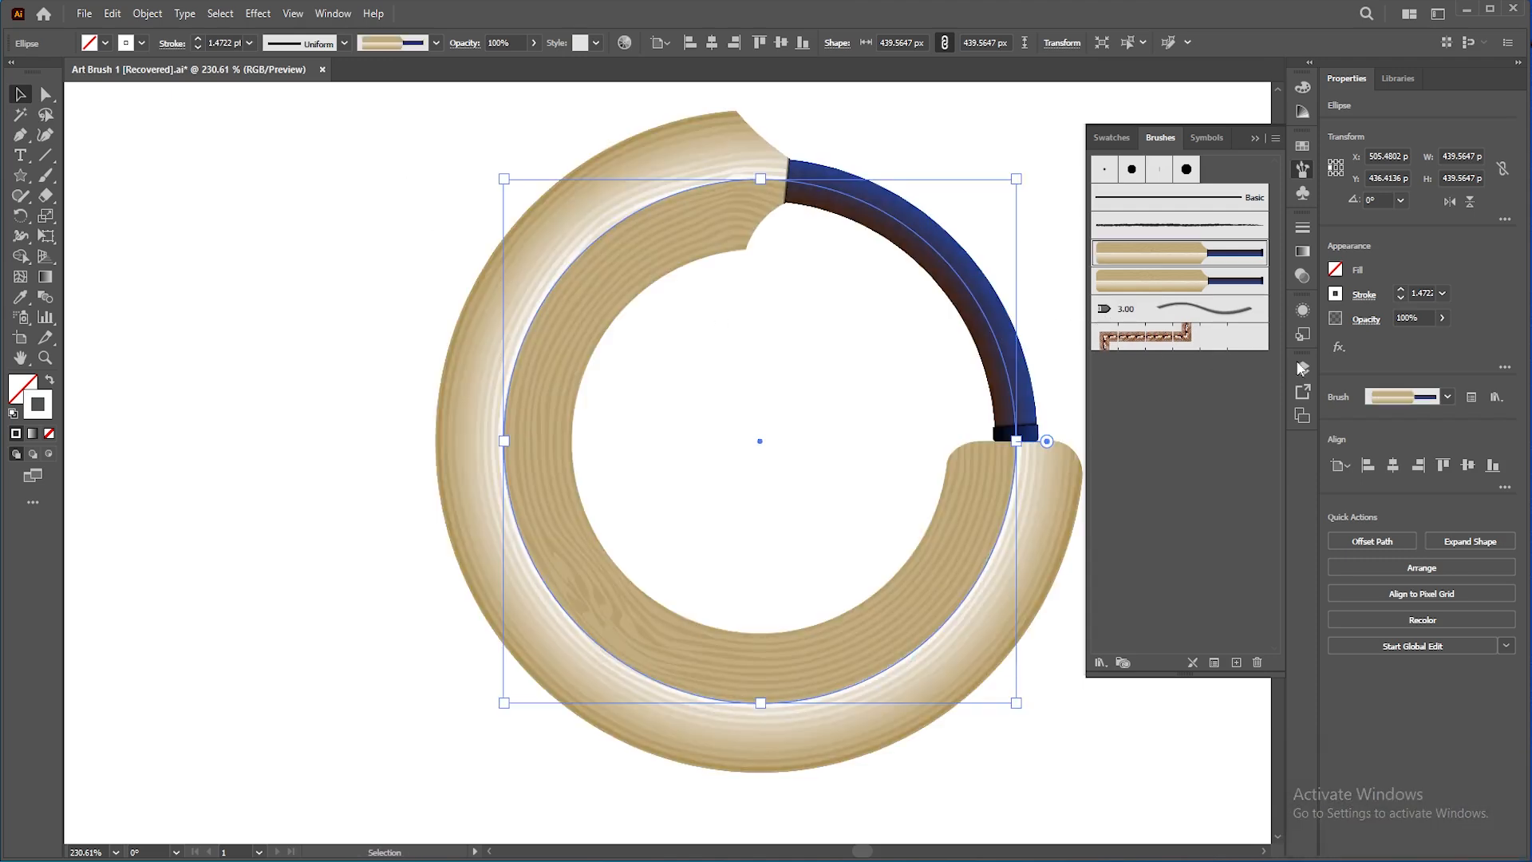
Step: Open the circle's stroke options and the Bat brush options, closing both without changes
{"action": "left_click", "coordinate": [1470, 398]}
{"action": "left_click_drag", "start_coordinate": [851, 299], "coordinate": [600, 295]}
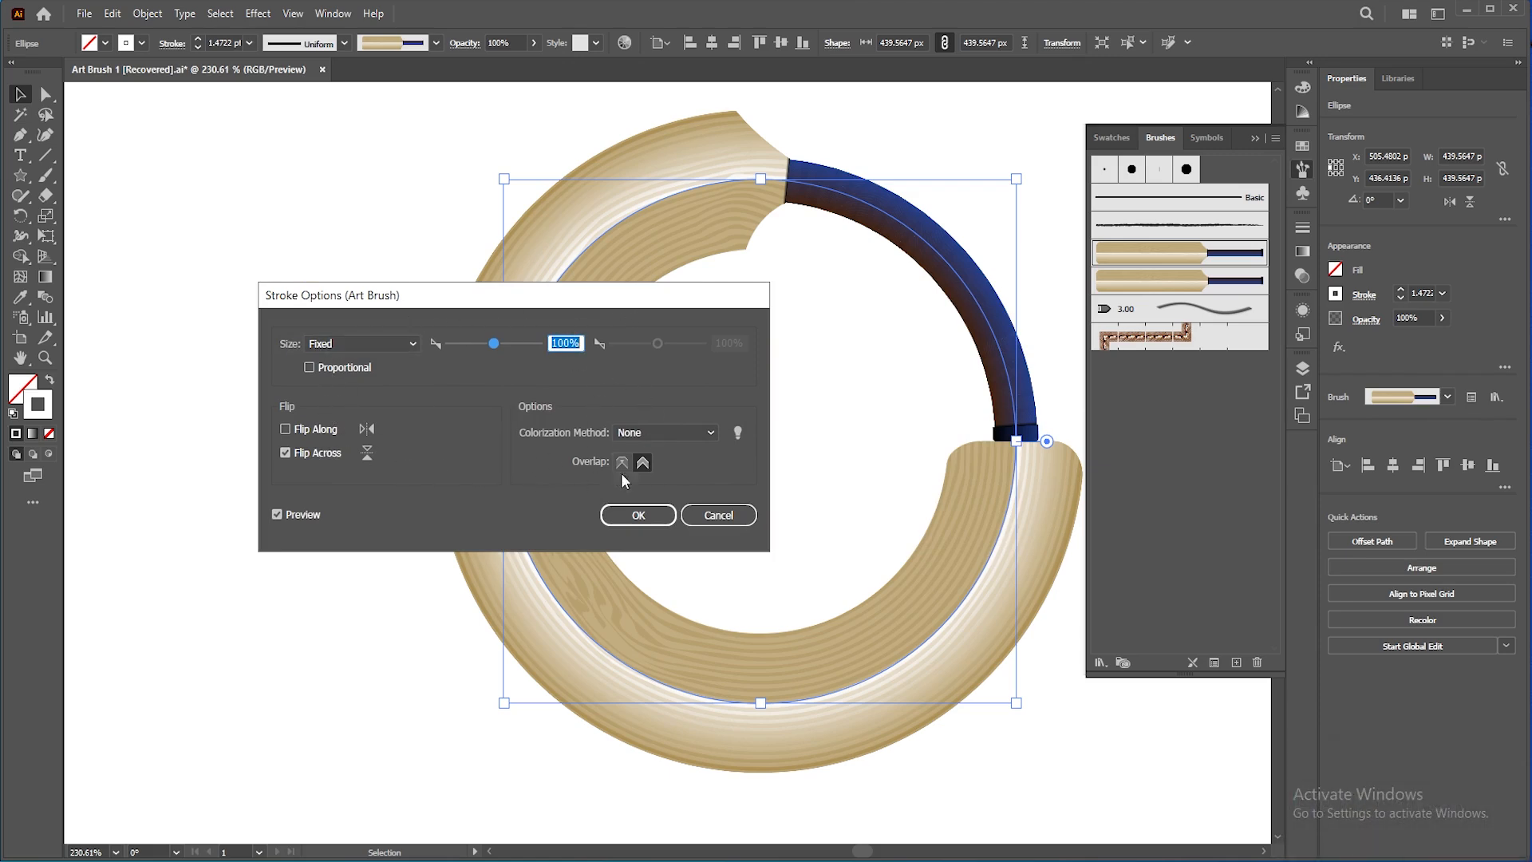
{"action": "left_click", "coordinate": [638, 515]}
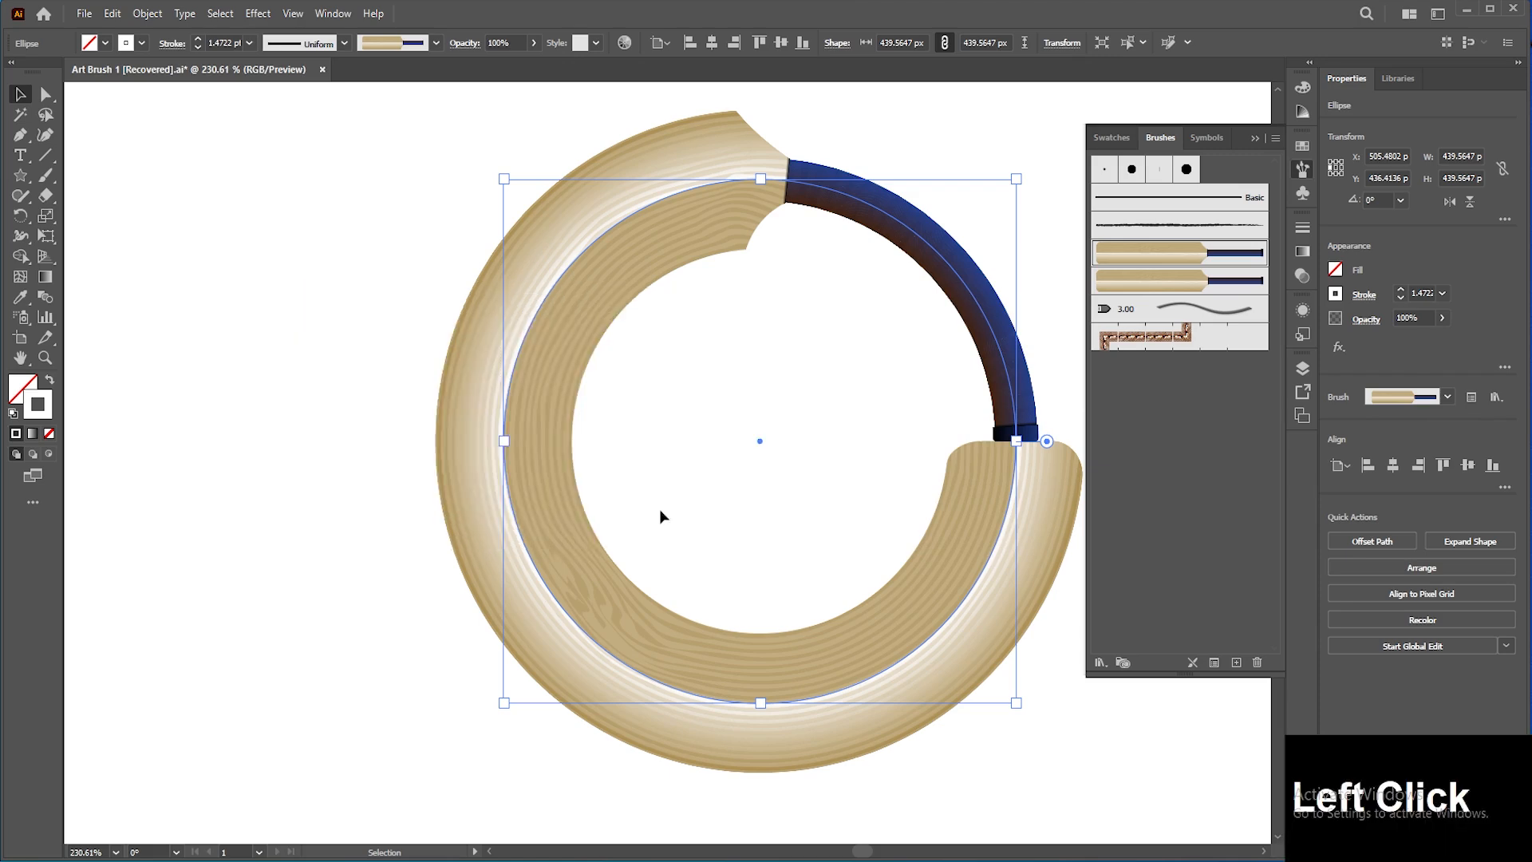
{"action": "double_click", "coordinate": [1162, 258]}
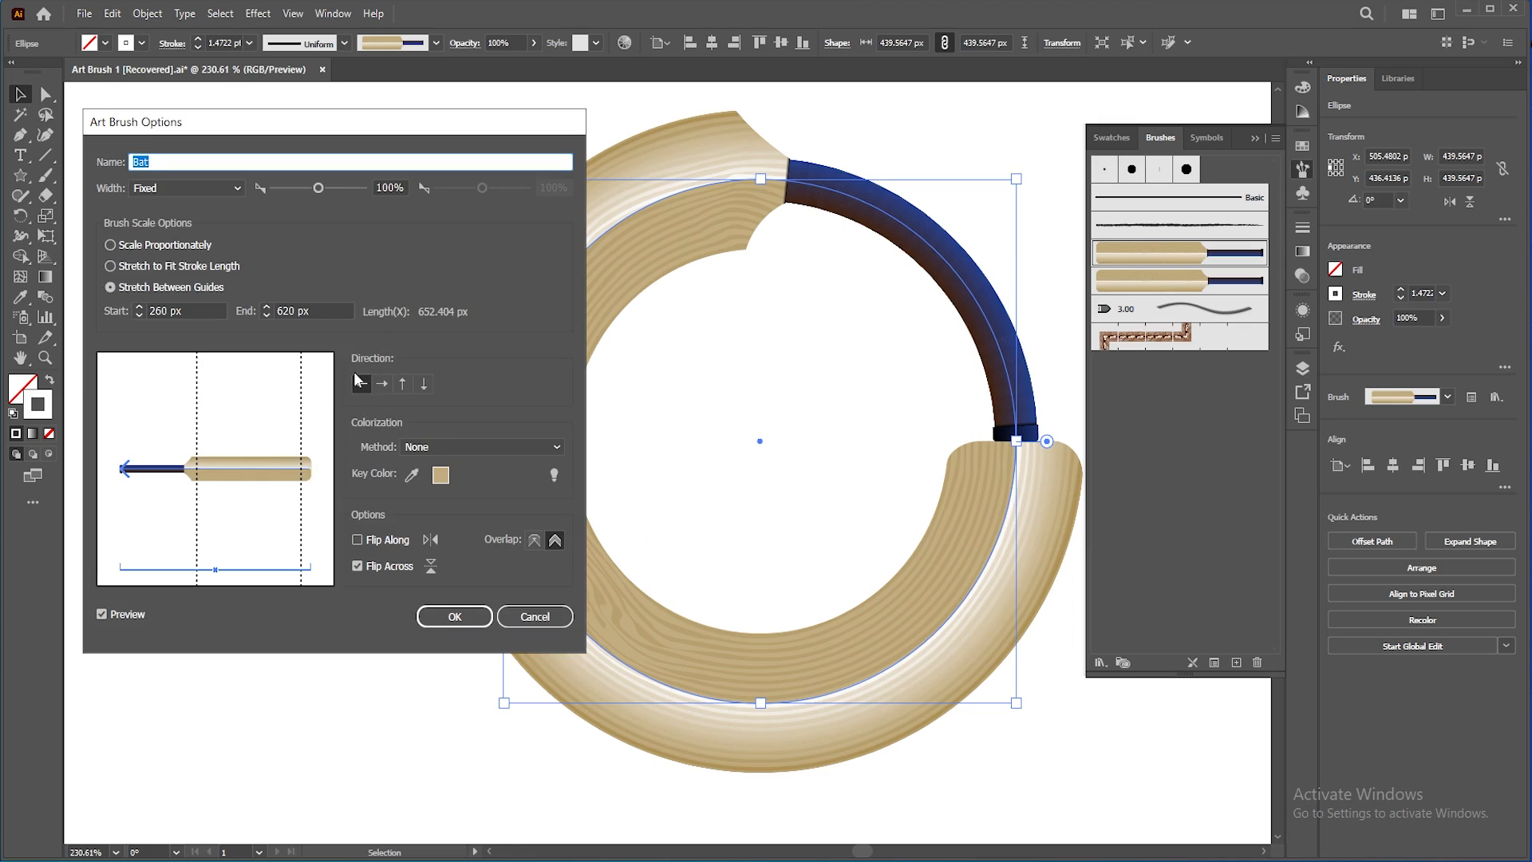
{"action": "left_click", "coordinate": [454, 618]}
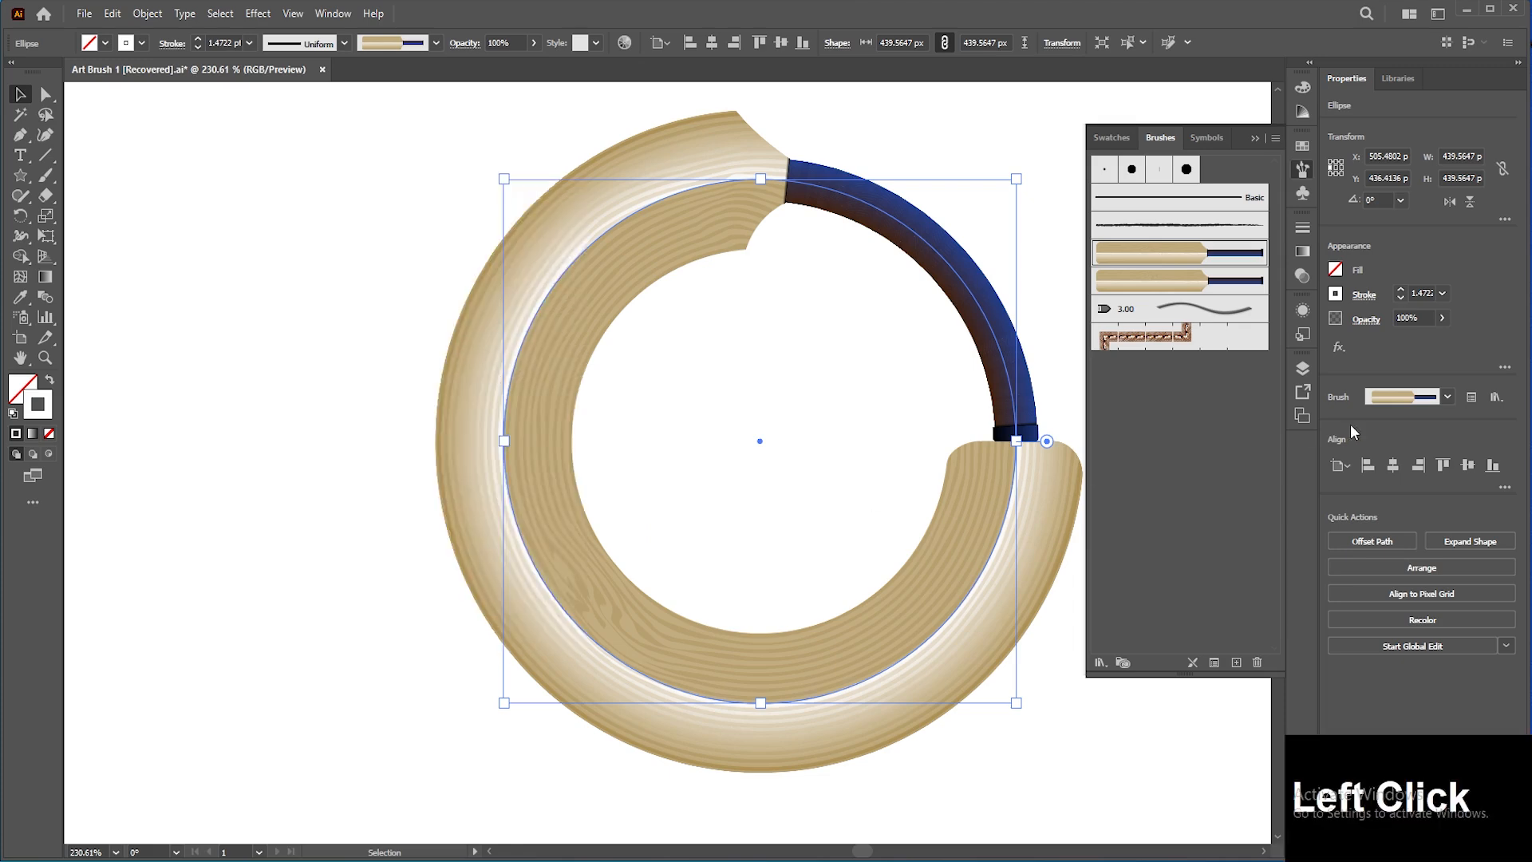
Step: Reopen the circle's stroke options and preview Proportional size on and off
{"action": "left_click", "coordinate": [1471, 397]}
{"action": "left_click_drag", "start_coordinate": [676, 299], "coordinate": [540, 302]}
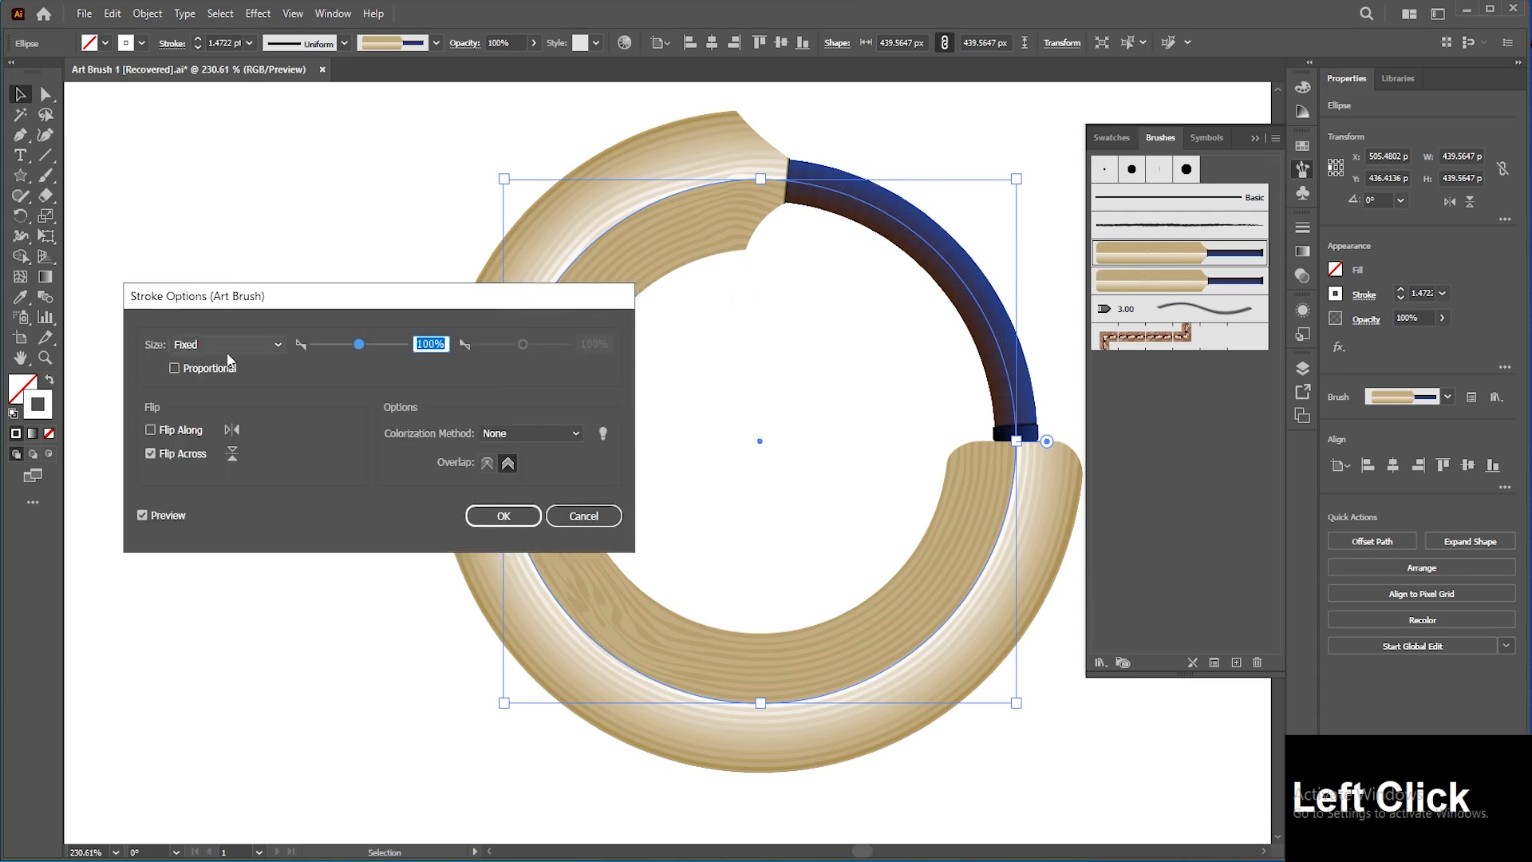
{"action": "left_click", "coordinate": [216, 369]}
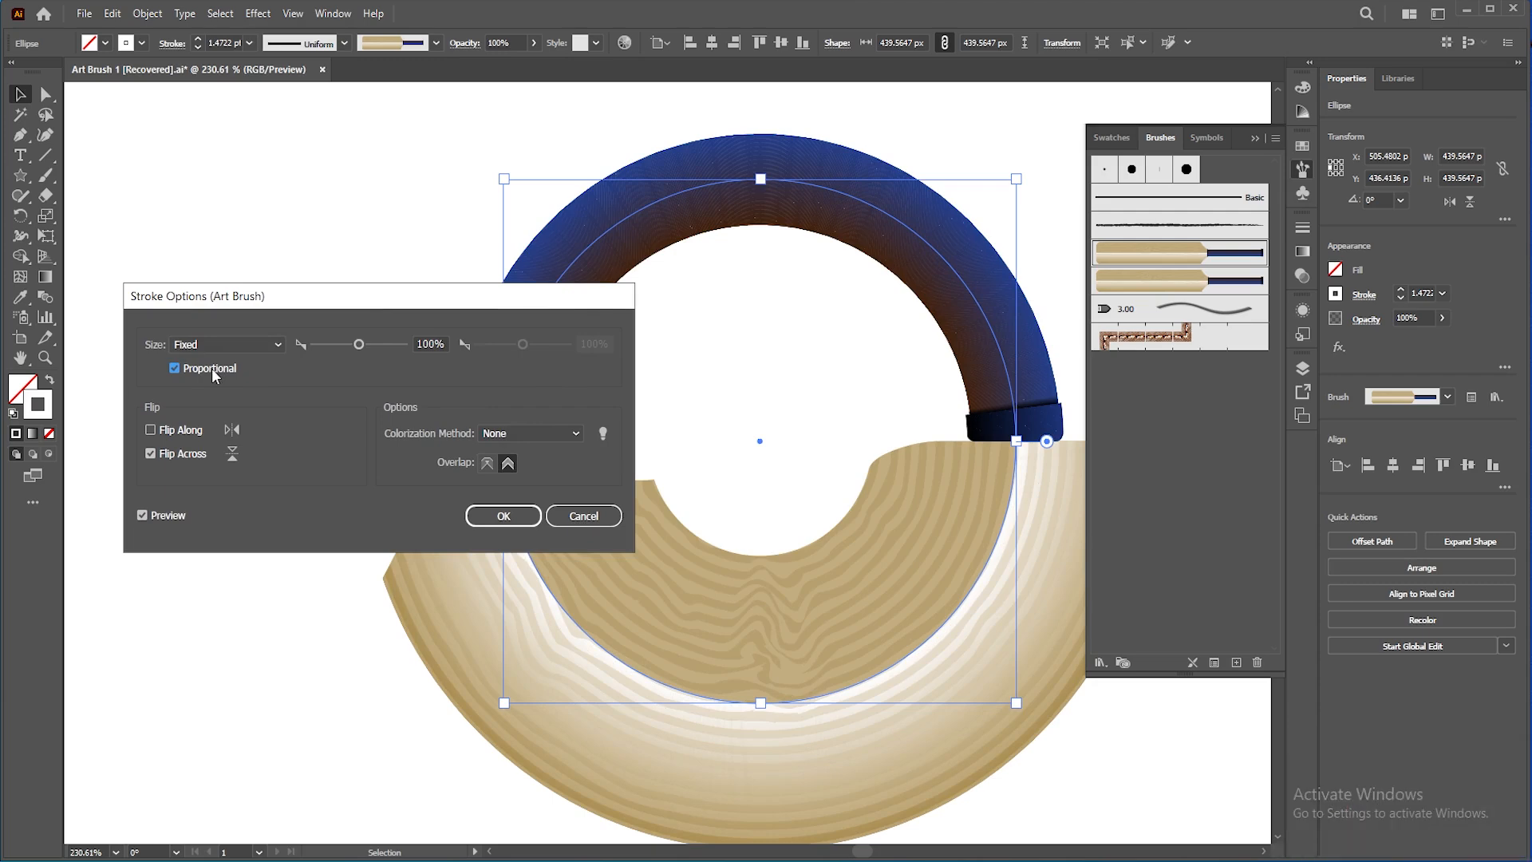
{"action": "left_click", "coordinate": [175, 367]}
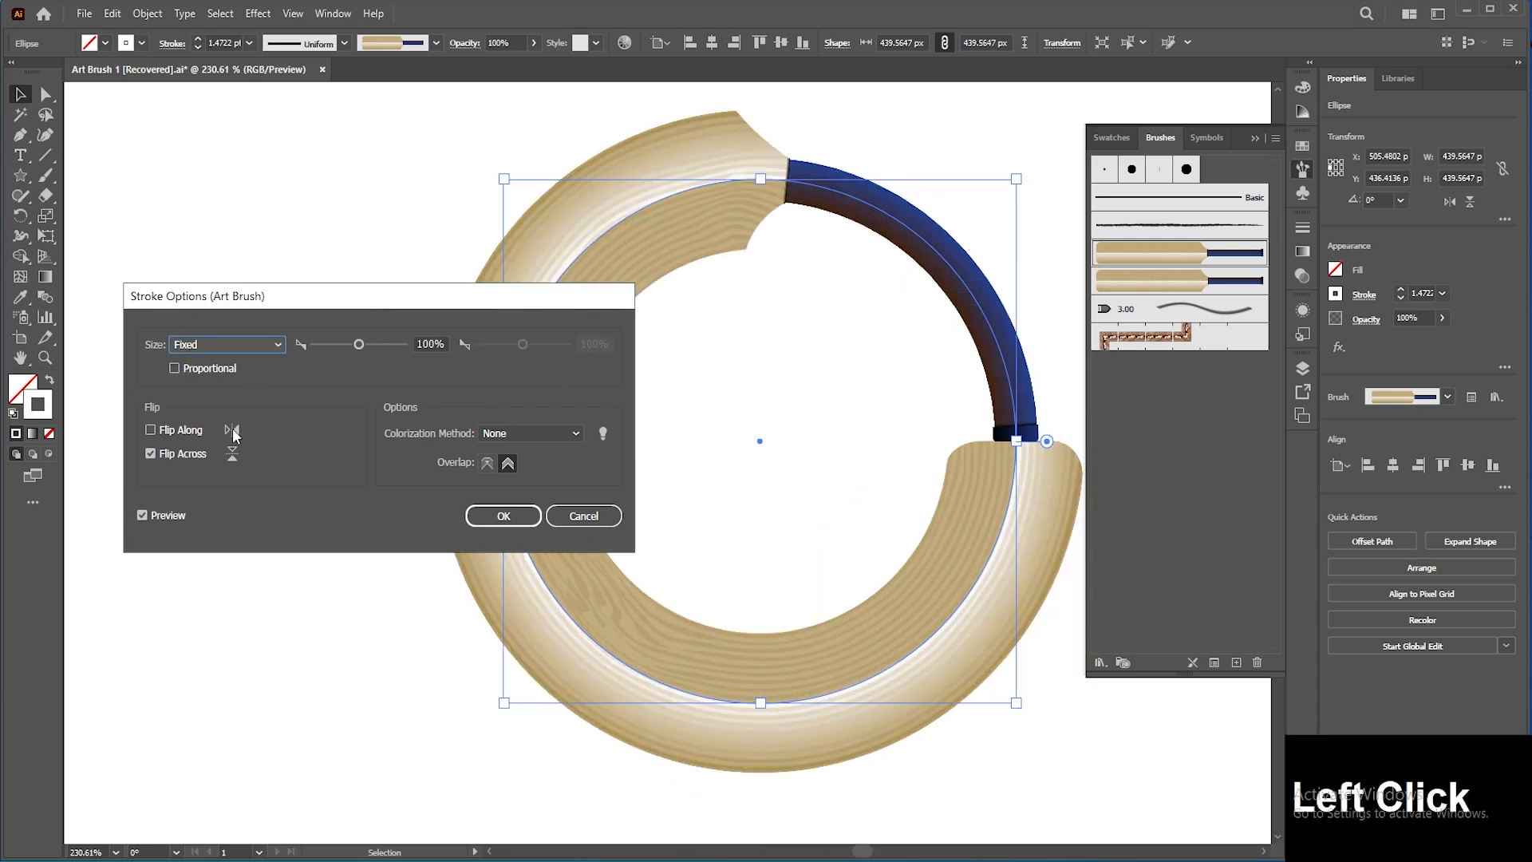
Step: Enable Flip Along for the circle's stroke, keeping Flip Across and corner adjusting overlap, and confirm
{"action": "left_click", "coordinate": [150, 429]}
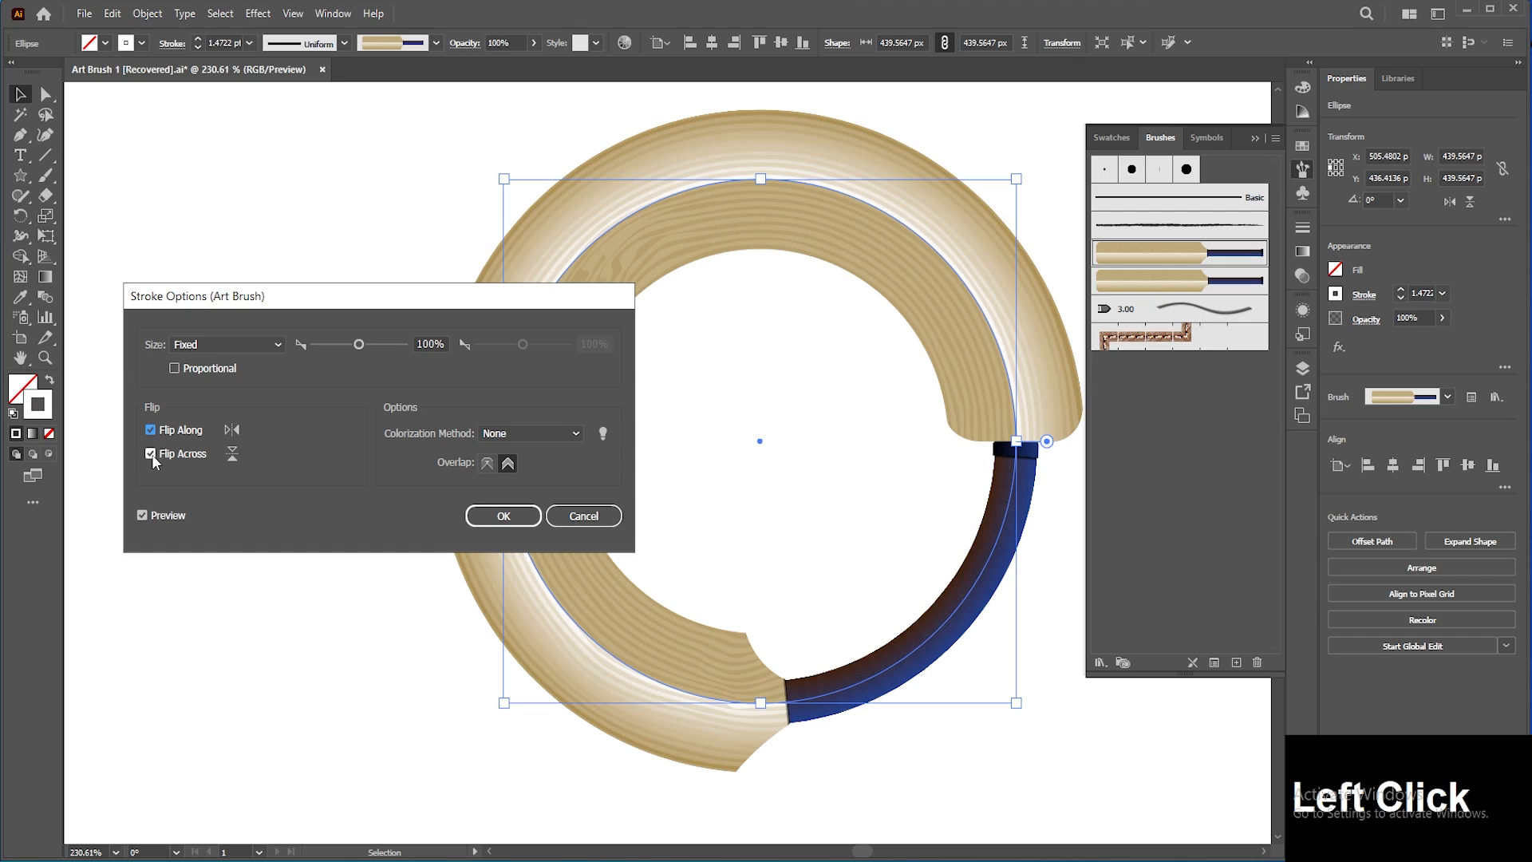
{"action": "left_click", "coordinate": [152, 453]}
{"action": "left_click", "coordinate": [151, 453]}
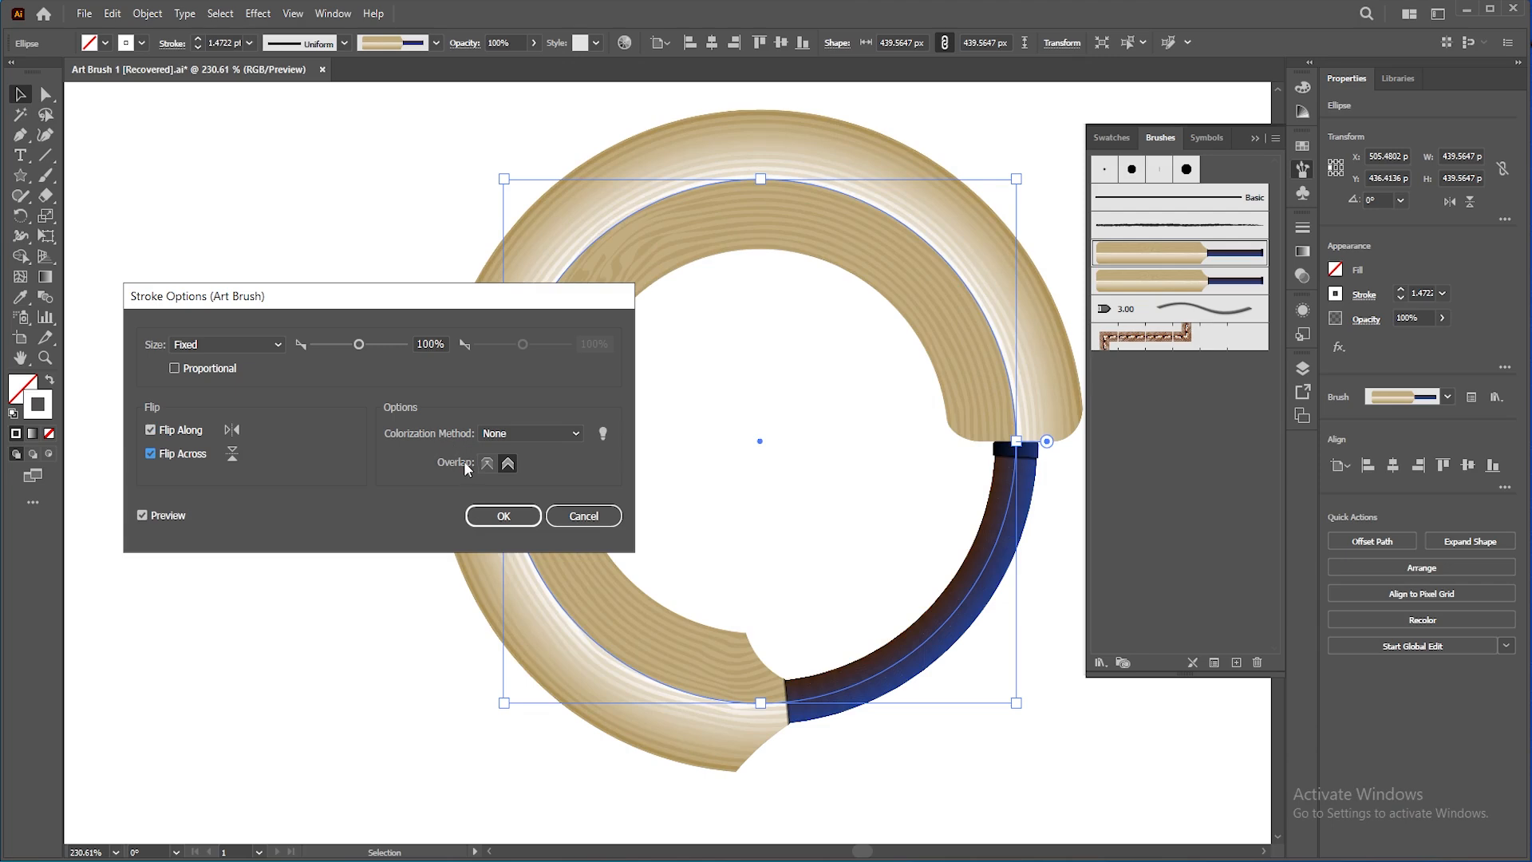
{"action": "left_click", "coordinate": [509, 466]}
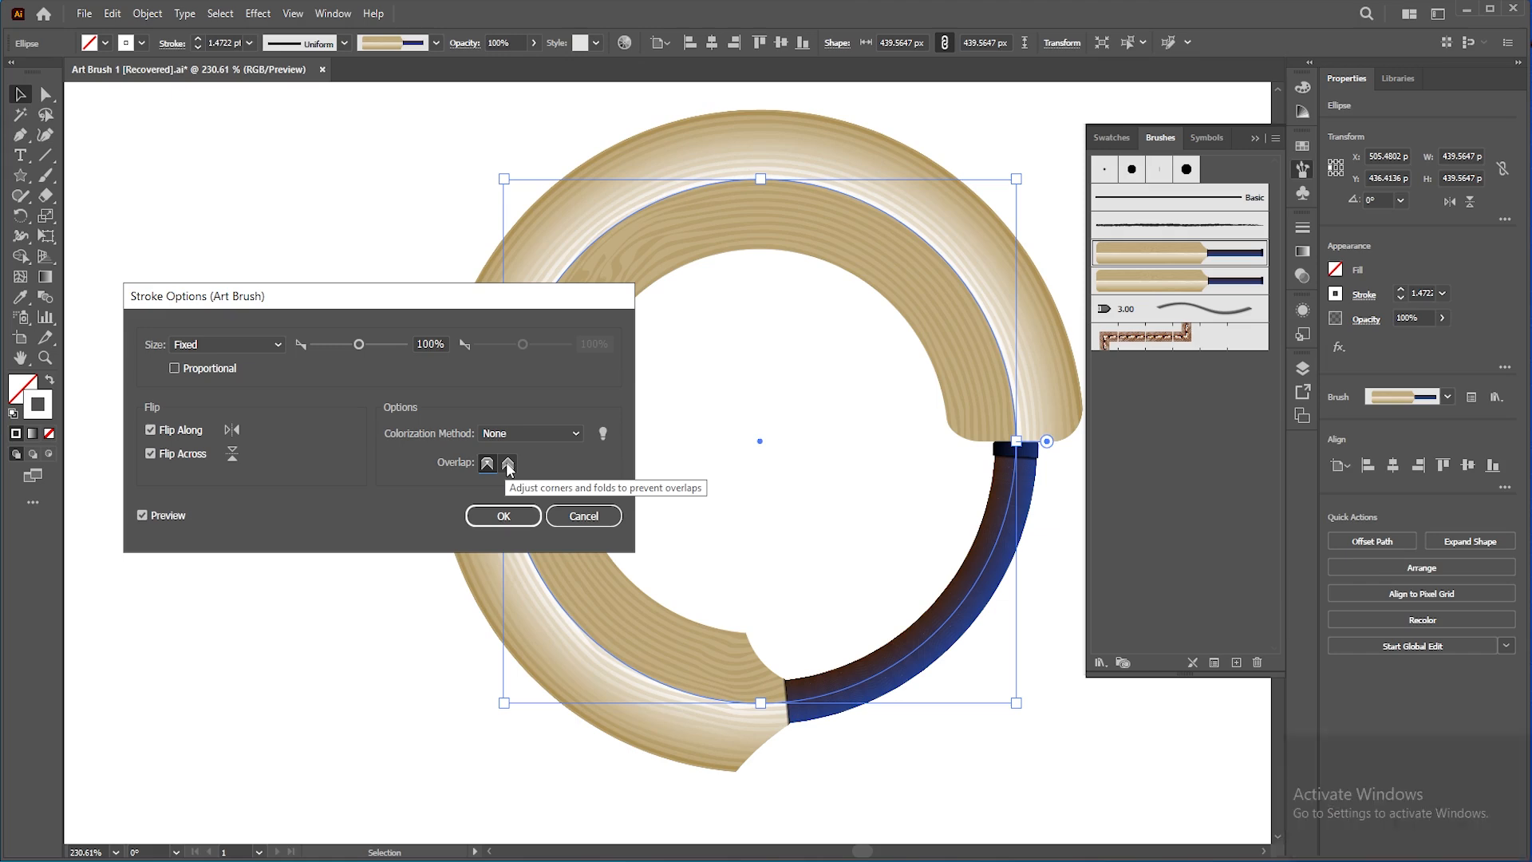
{"action": "left_click", "coordinate": [507, 466]}
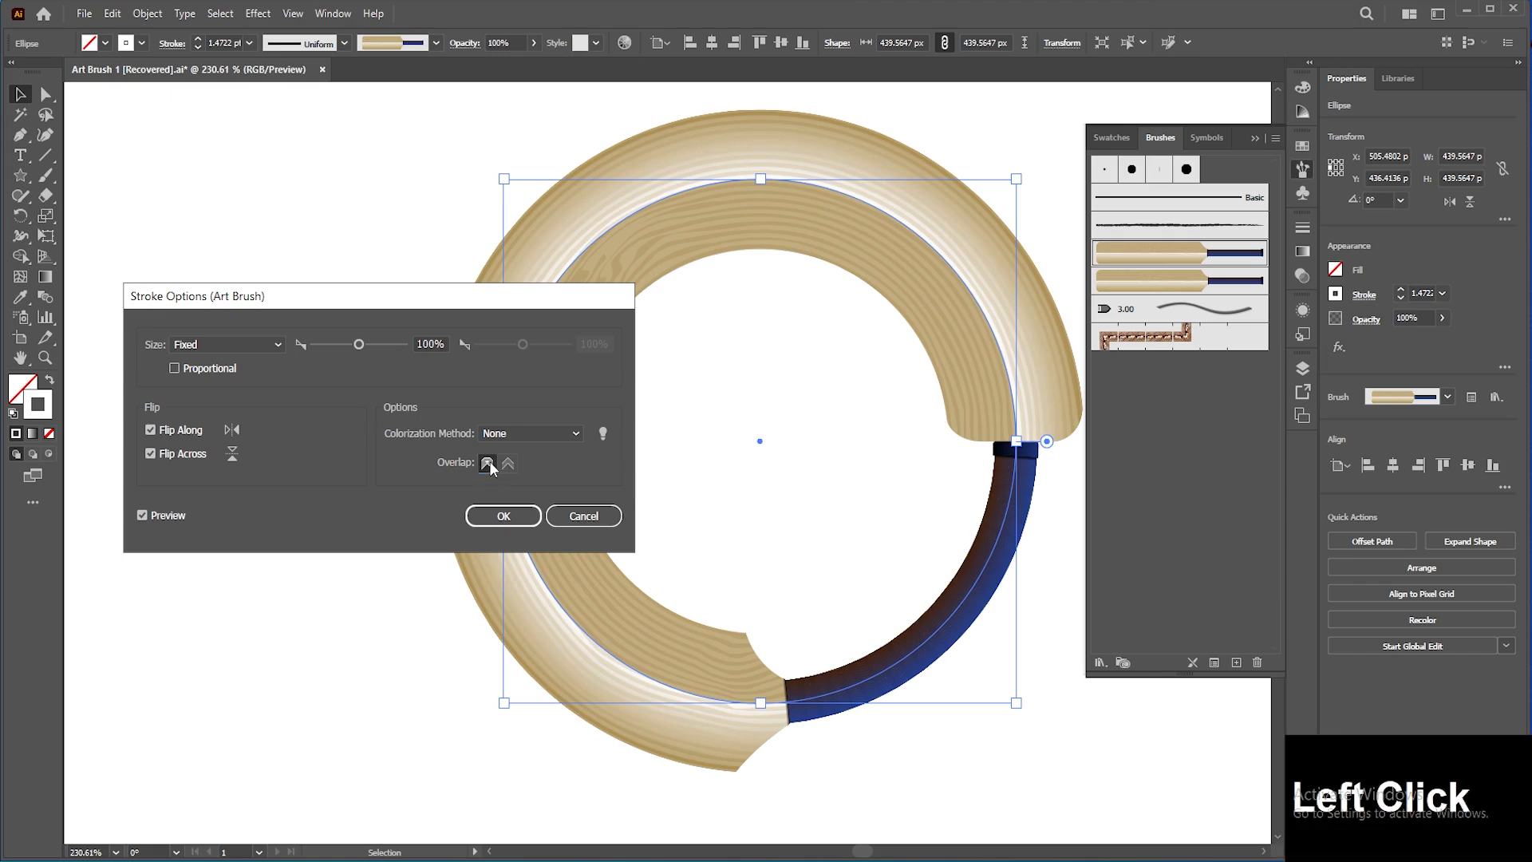
{"action": "left_click", "coordinate": [508, 466]}
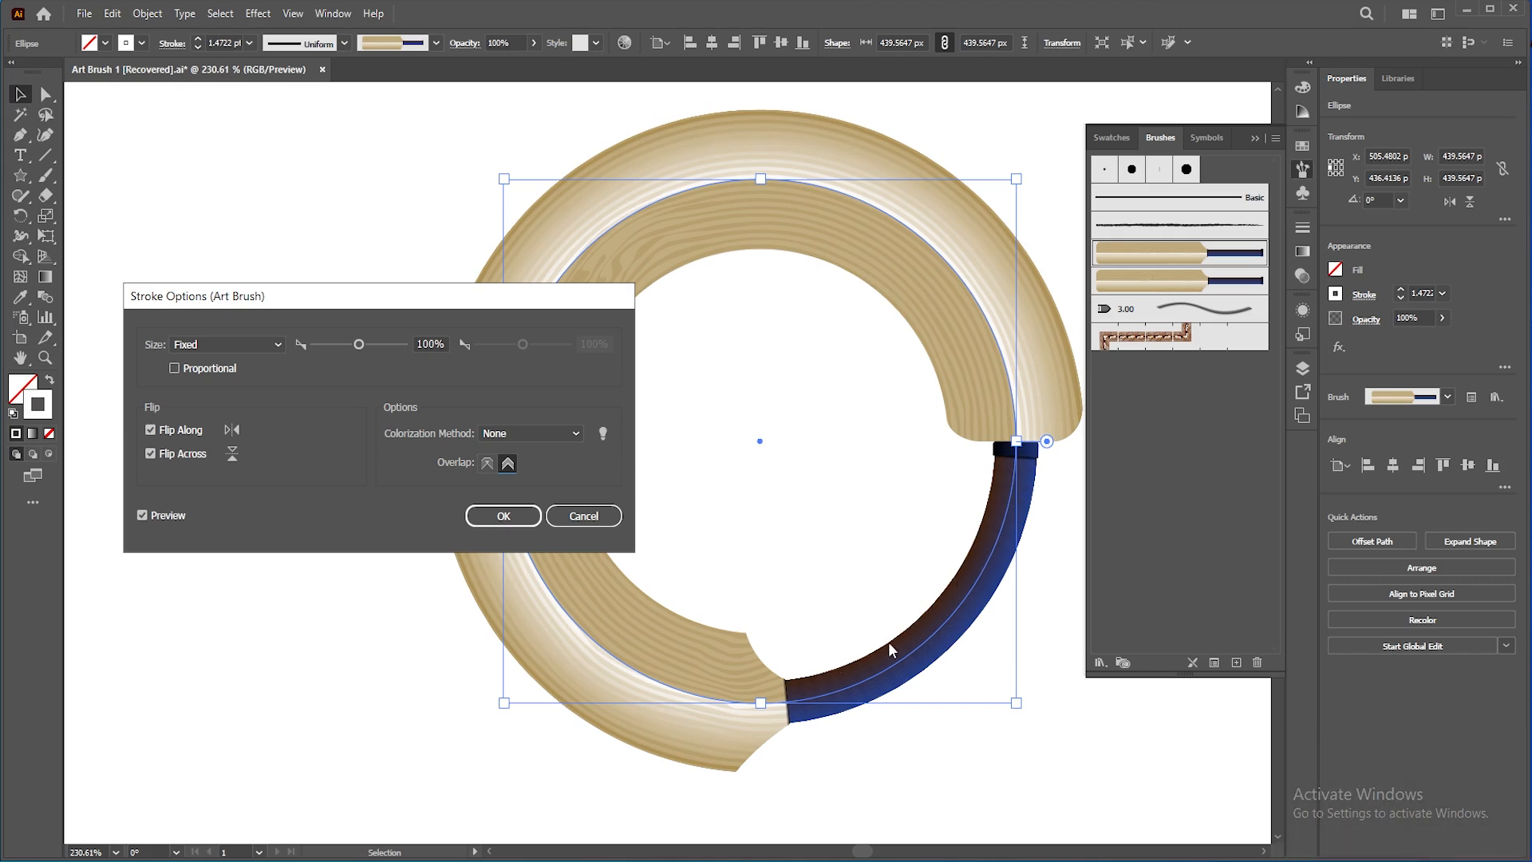
{"action": "left_click", "coordinate": [516, 517]}
{"action": "key", "text": "space"}
{"action": "left_click_drag", "start_coordinate": [851, 444], "coordinate": [677, 445]}
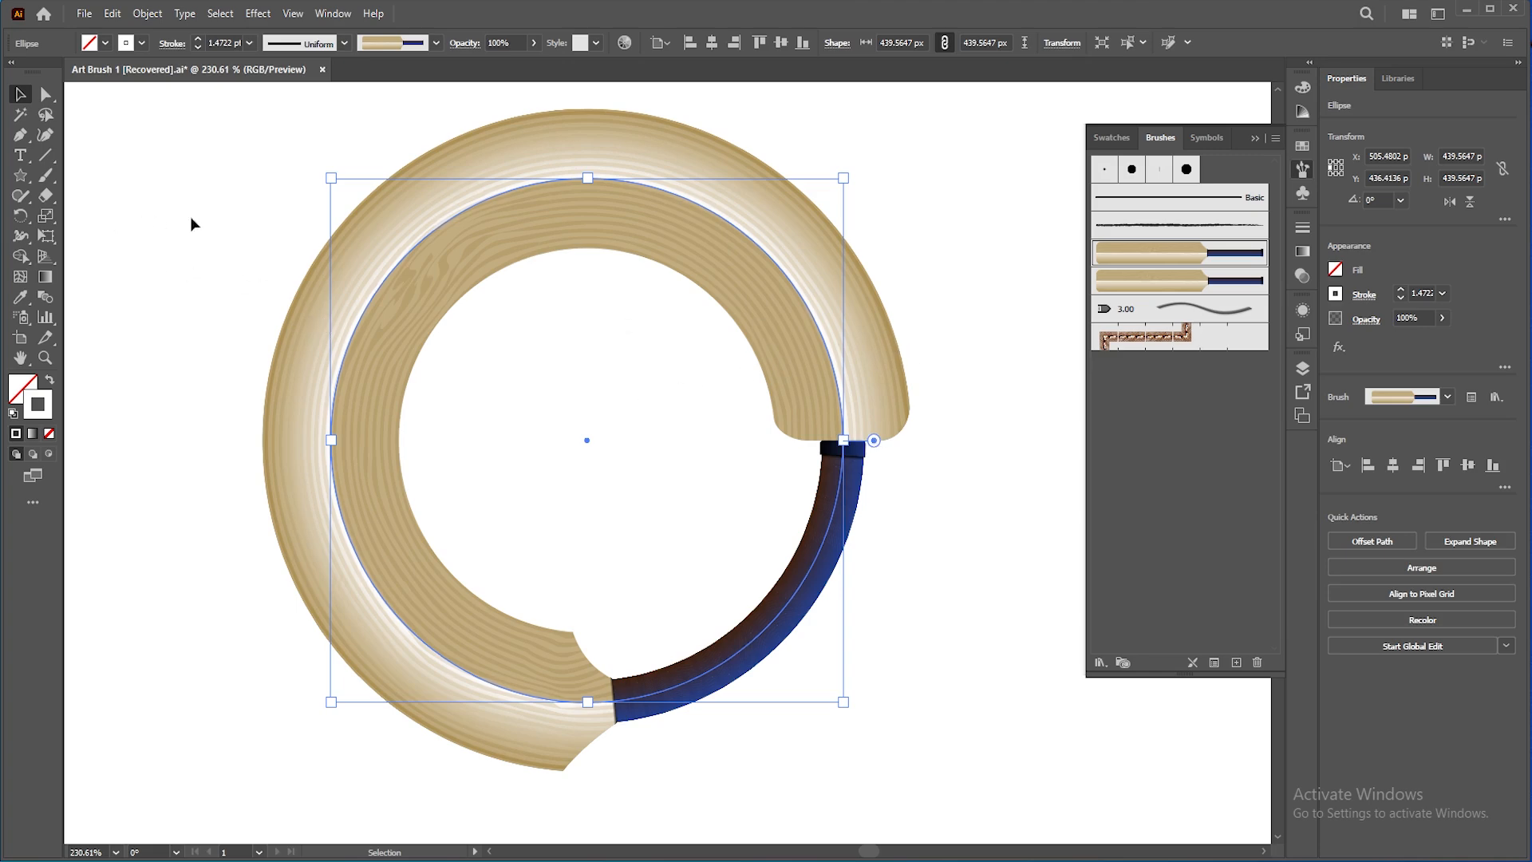
{"action": "key", "text": "space"}
{"action": "left_click_drag", "start_coordinate": [218, 203], "coordinate": [462, 208]}
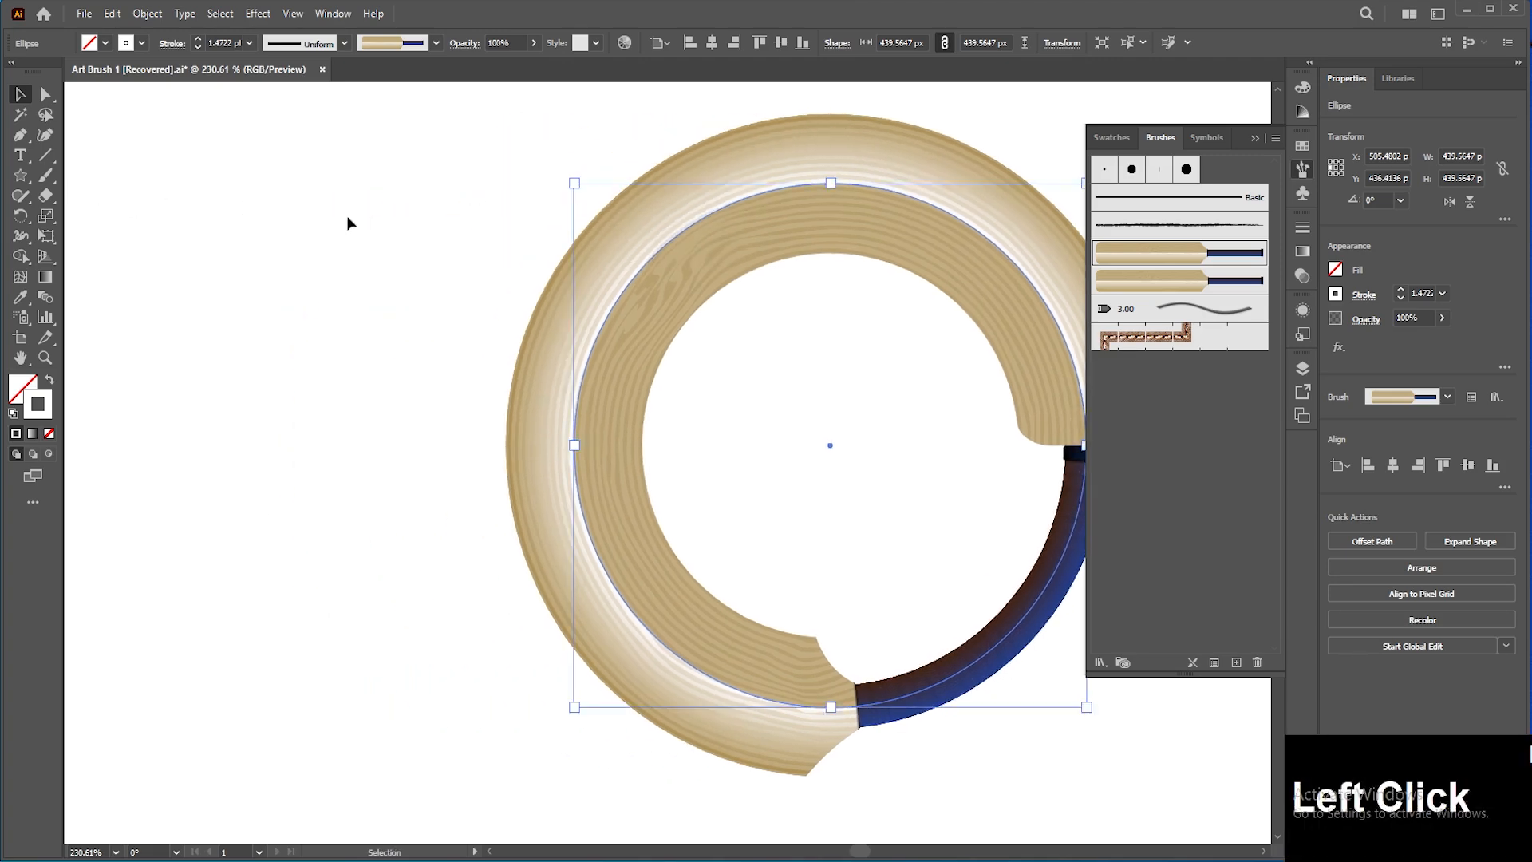
{"action": "left_click", "coordinate": [346, 221]}
{"action": "left_click", "coordinate": [23, 176]}
{"action": "left_click_drag", "start_coordinate": [22, 176], "coordinate": [84, 177]}
{"action": "left_click_drag", "start_coordinate": [188, 235], "coordinate": [473, 498]}
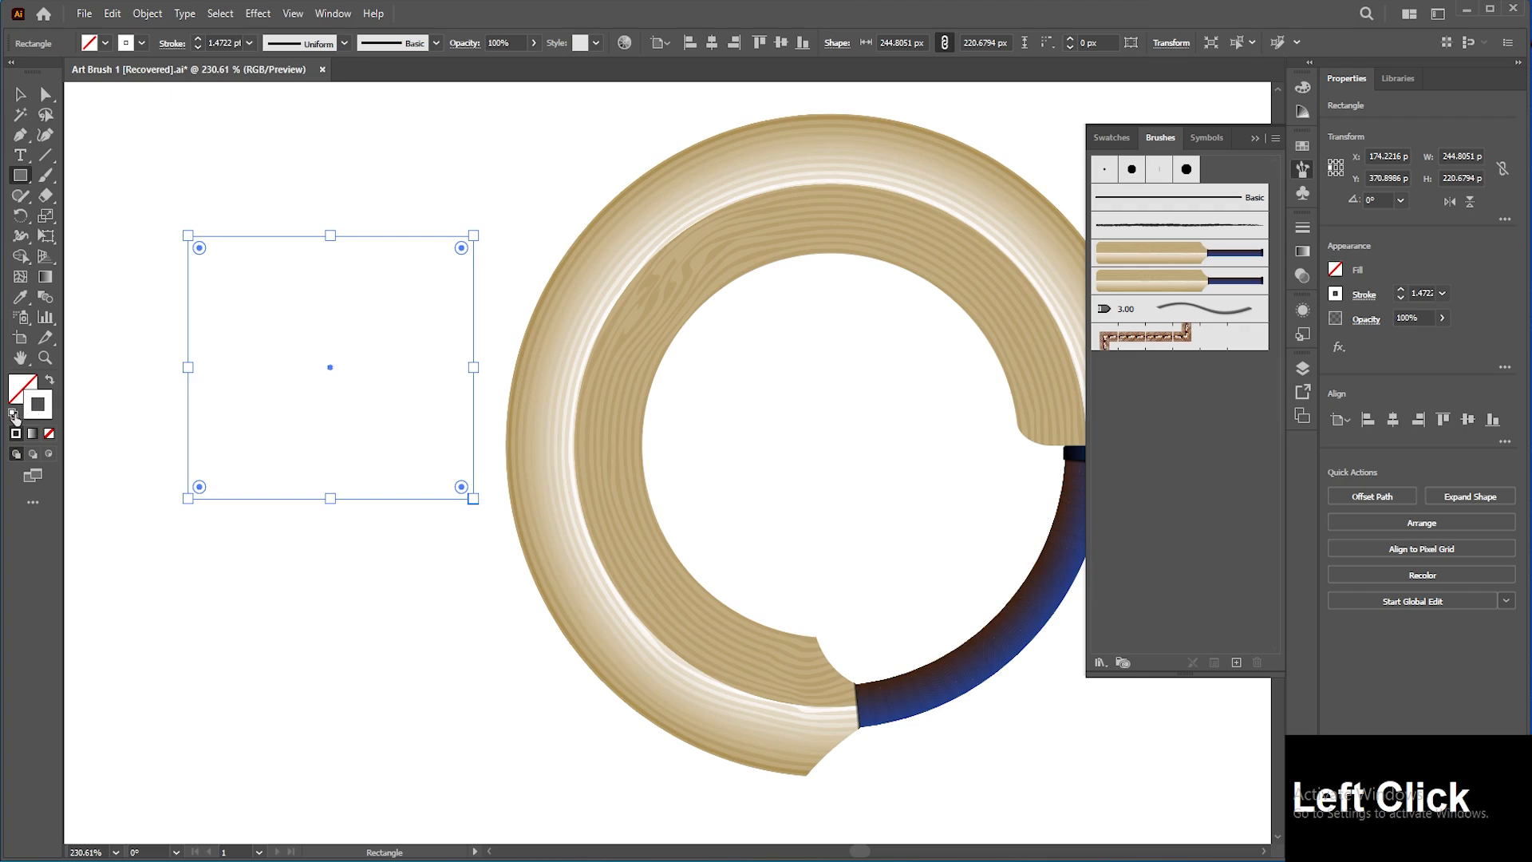
{"action": "left_click", "coordinate": [13, 414]}
{"action": "left_click", "coordinate": [20, 94]}
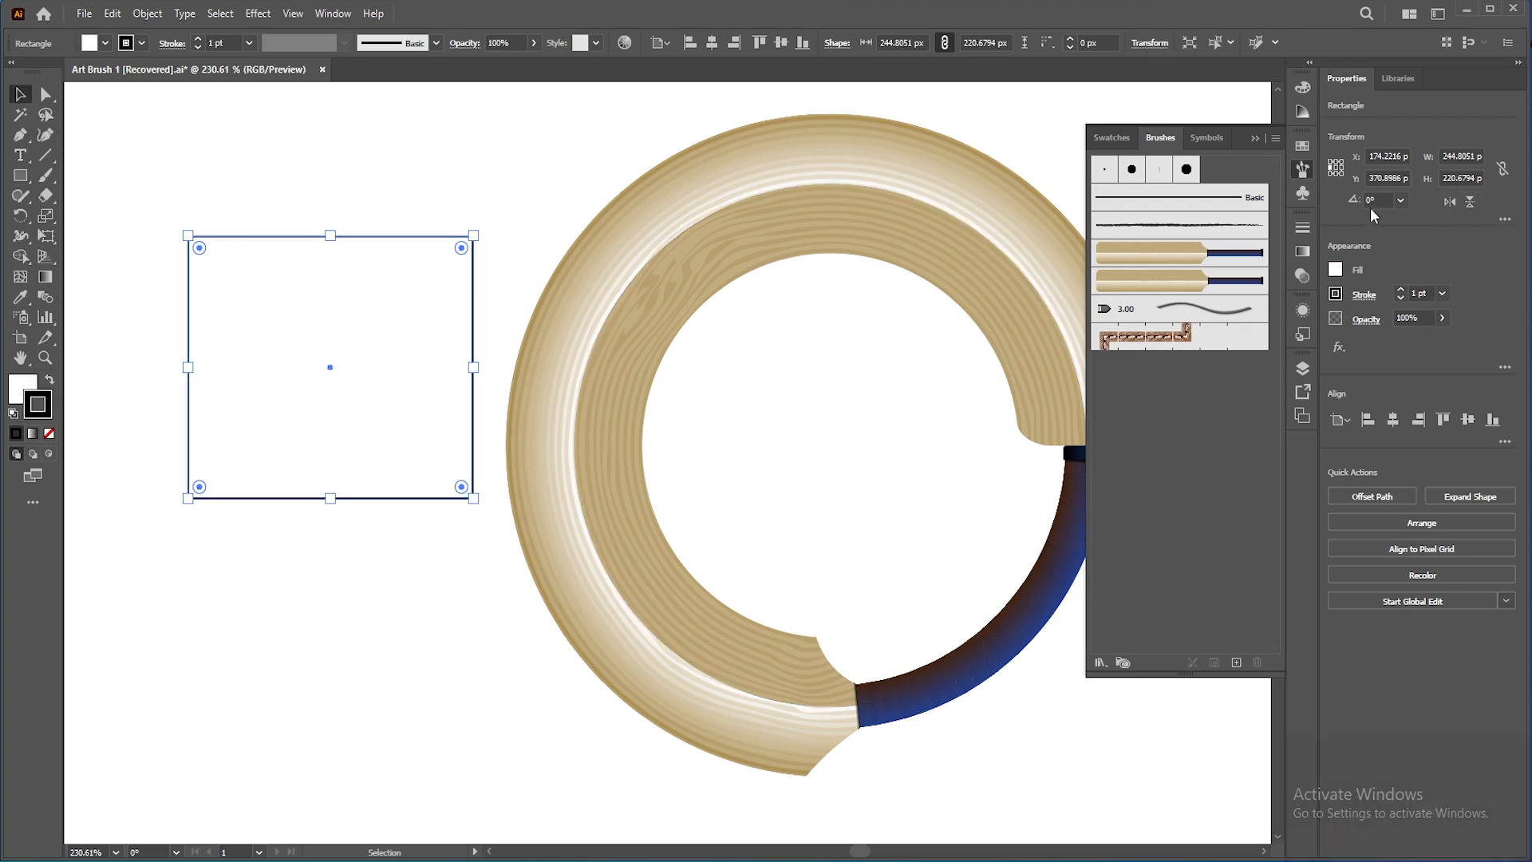
{"action": "left_click", "coordinate": [1504, 220]}
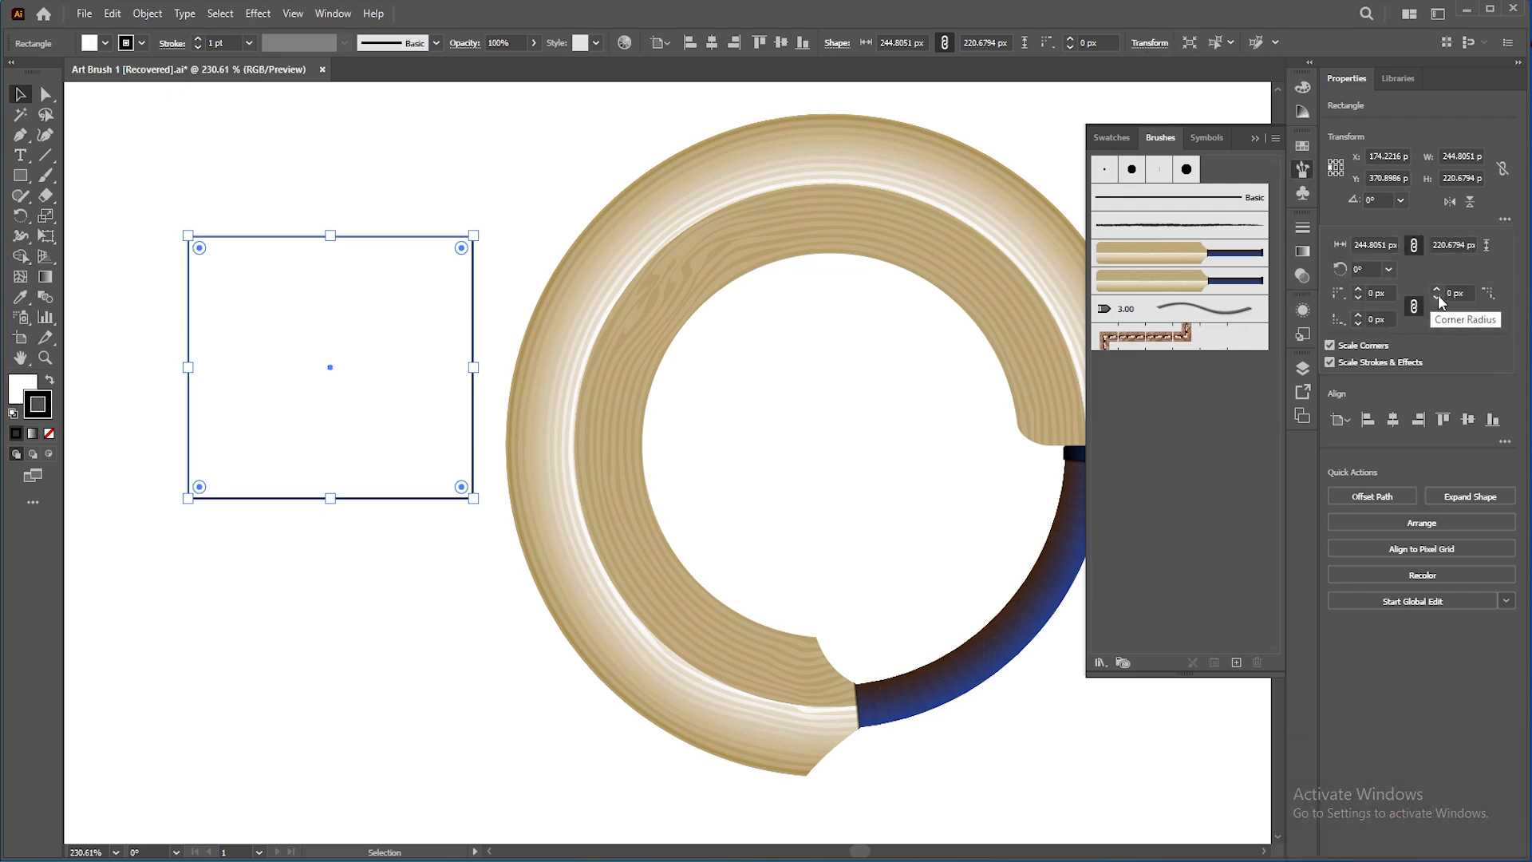
{"action": "left_click", "coordinate": [1149, 43]}
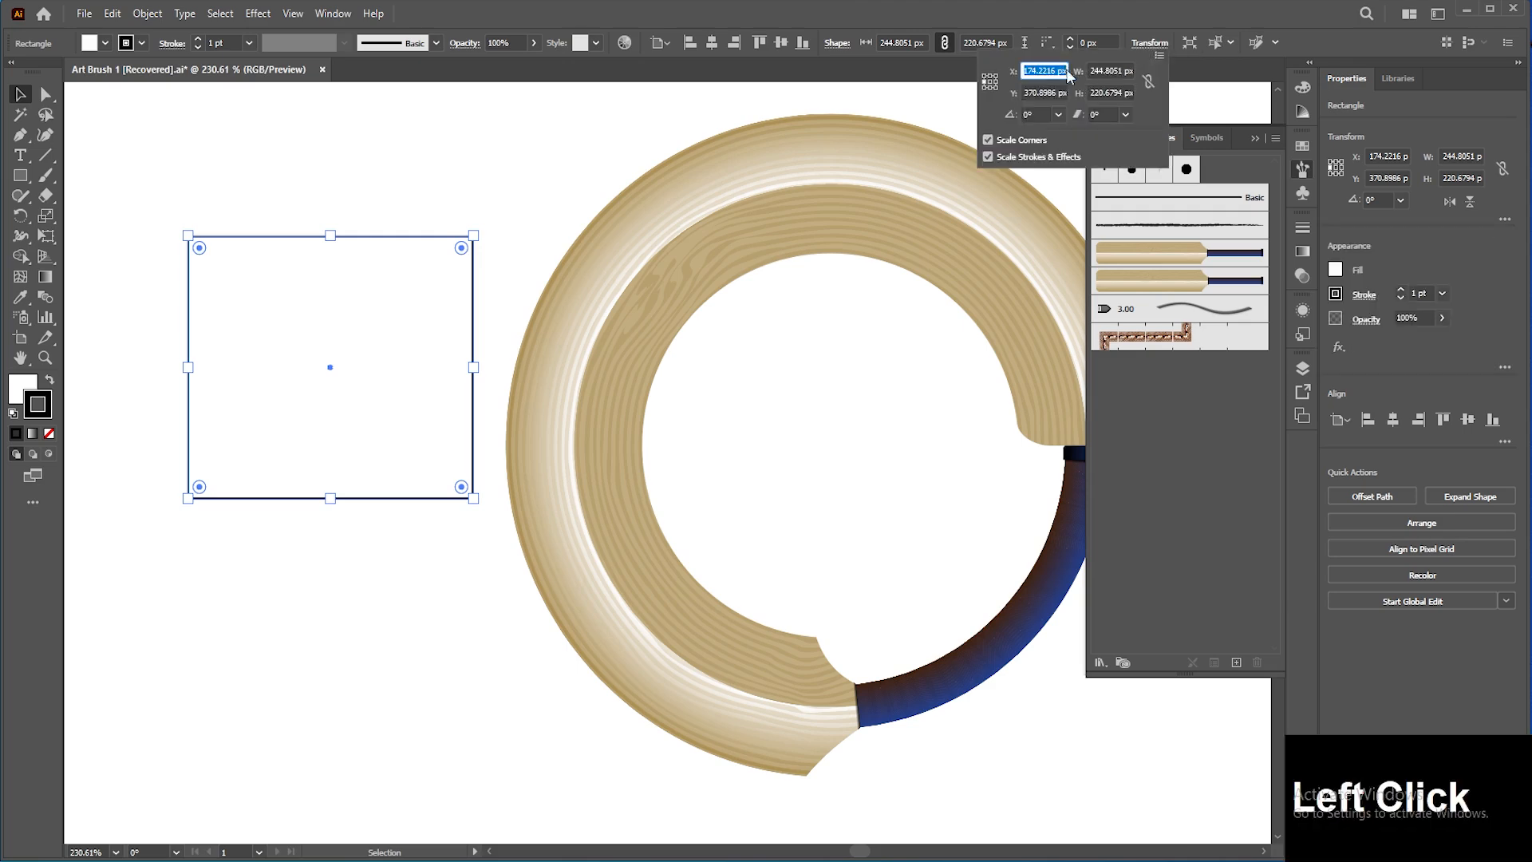
{"action": "left_click", "coordinate": [943, 94]}
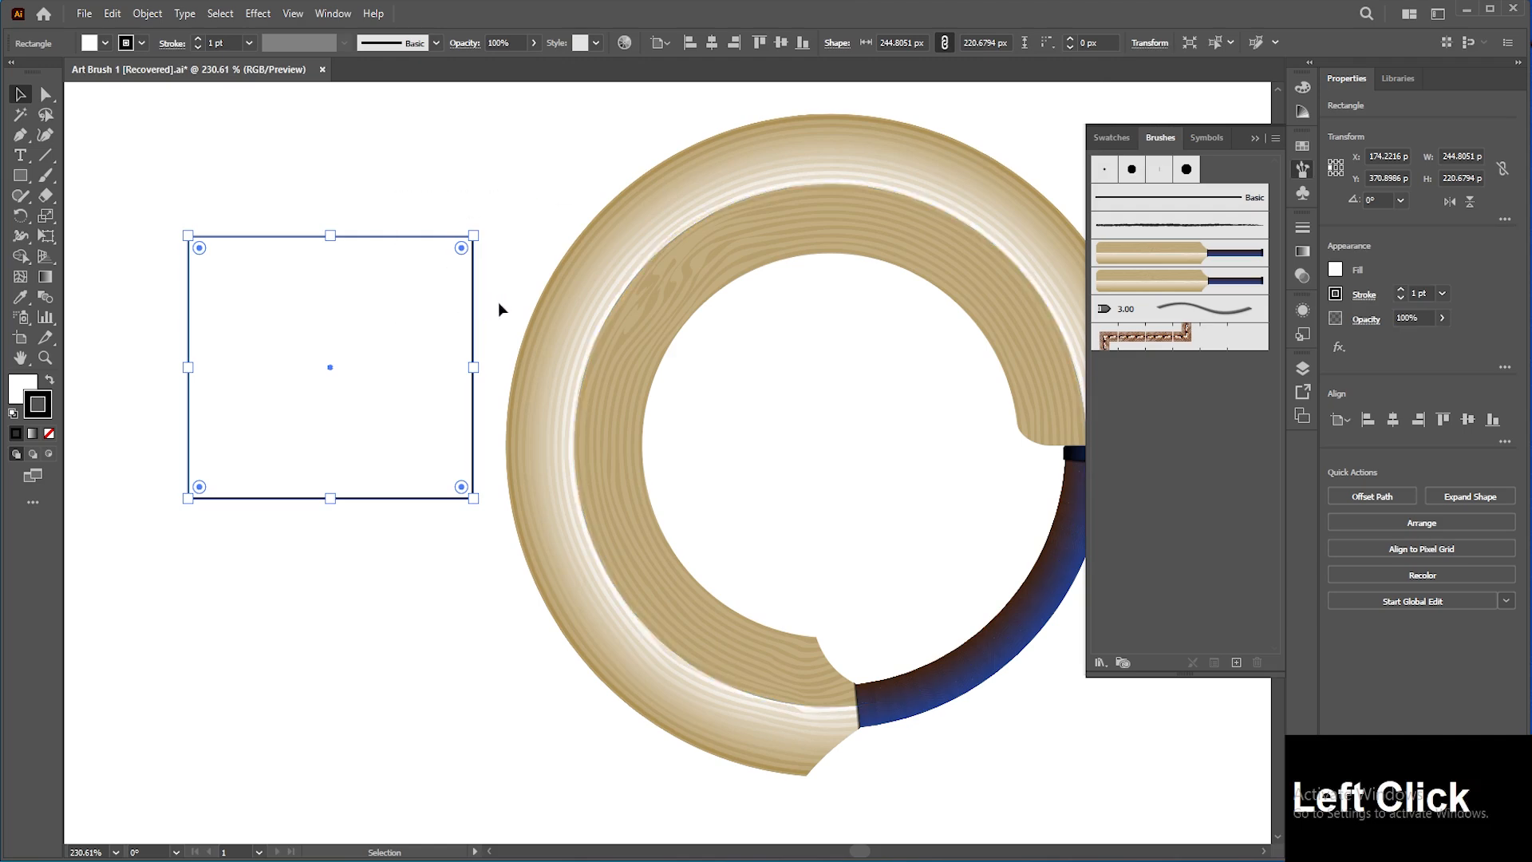
{"action": "key", "text": "Delete"}
Step: Select the circle and examine its extra transform options and its outline view
{"action": "left_click", "coordinate": [640, 255]}
{"action": "key", "text": "space"}
{"action": "mouse_move", "coordinate": [900, 266]}
{"action": "left_mouse_down"}
{"action": "mouse_move", "coordinate": [816, 267]}
{"action": "mouse_move", "coordinate": [840, 258]}
{"action": "left_mouse_up"}
{"action": "key", "text": "space"}
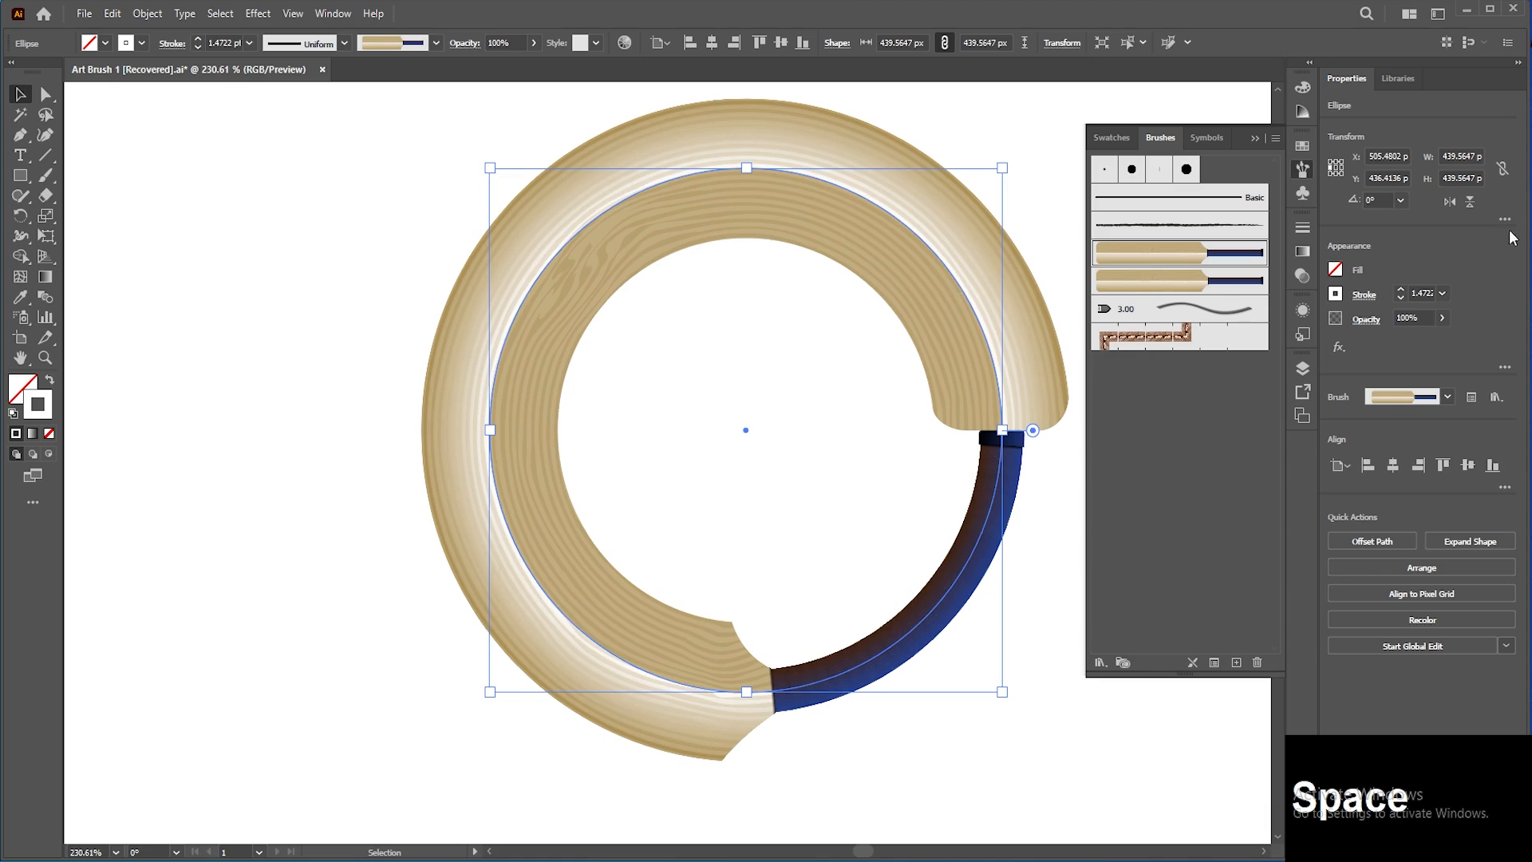
{"action": "left_click", "coordinate": [1505, 220]}
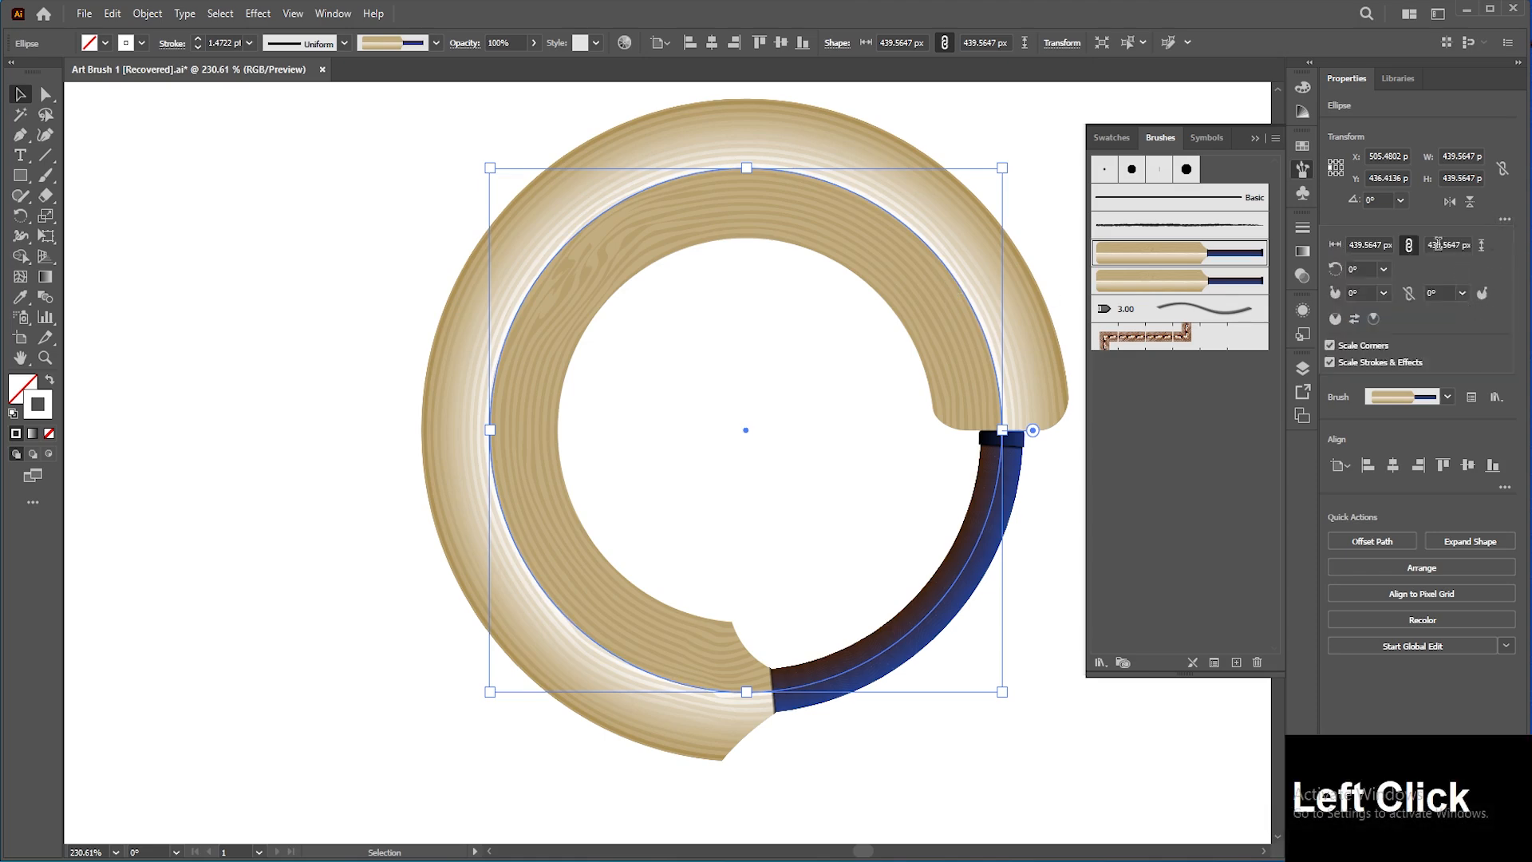
{"action": "left_click", "coordinate": [1046, 215]}
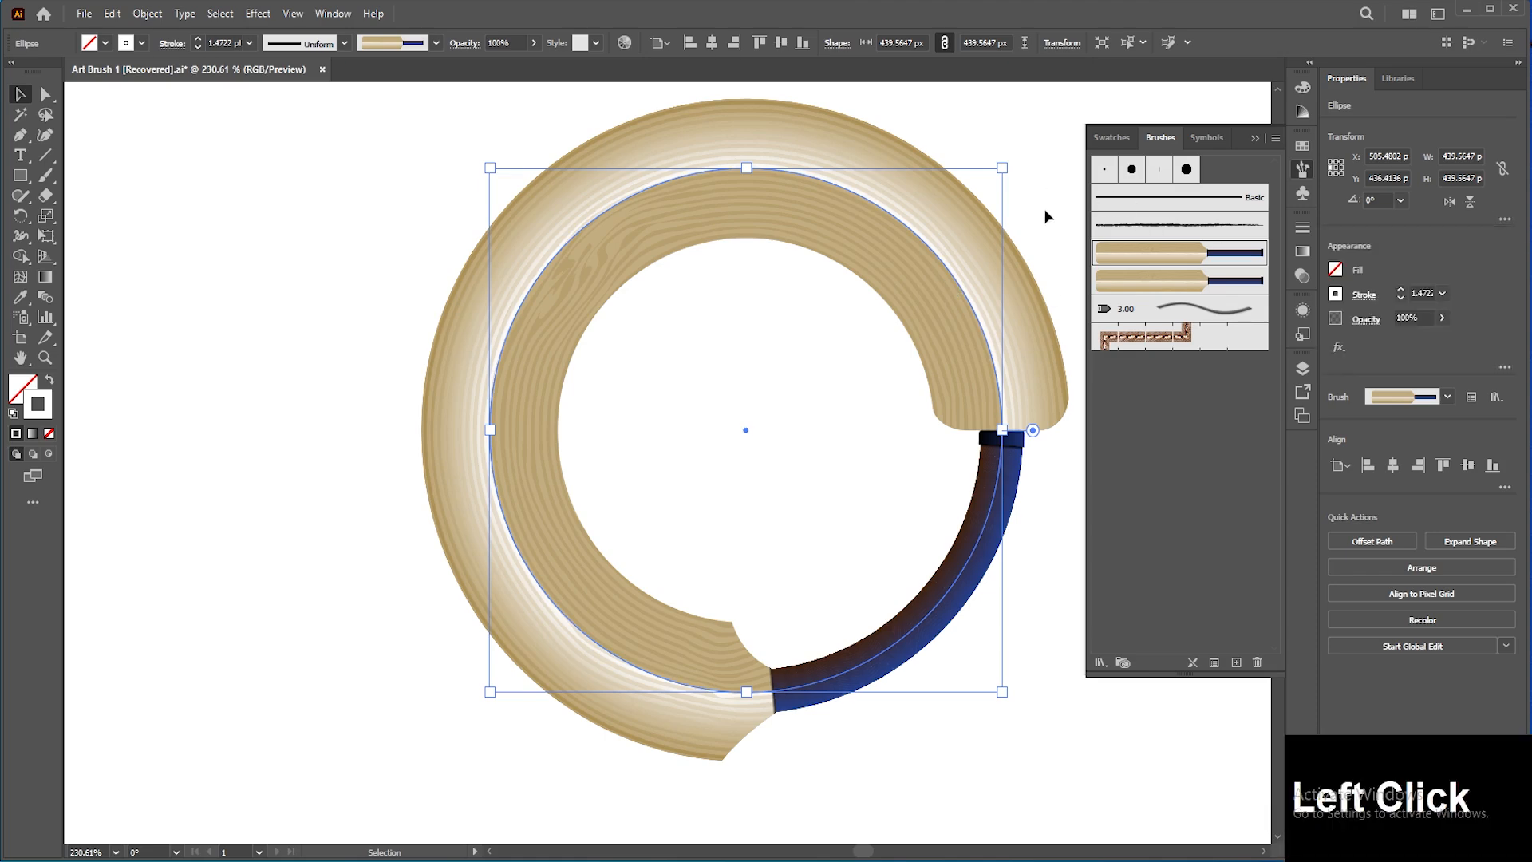
{"action": "key", "text": "ctrl+y"}
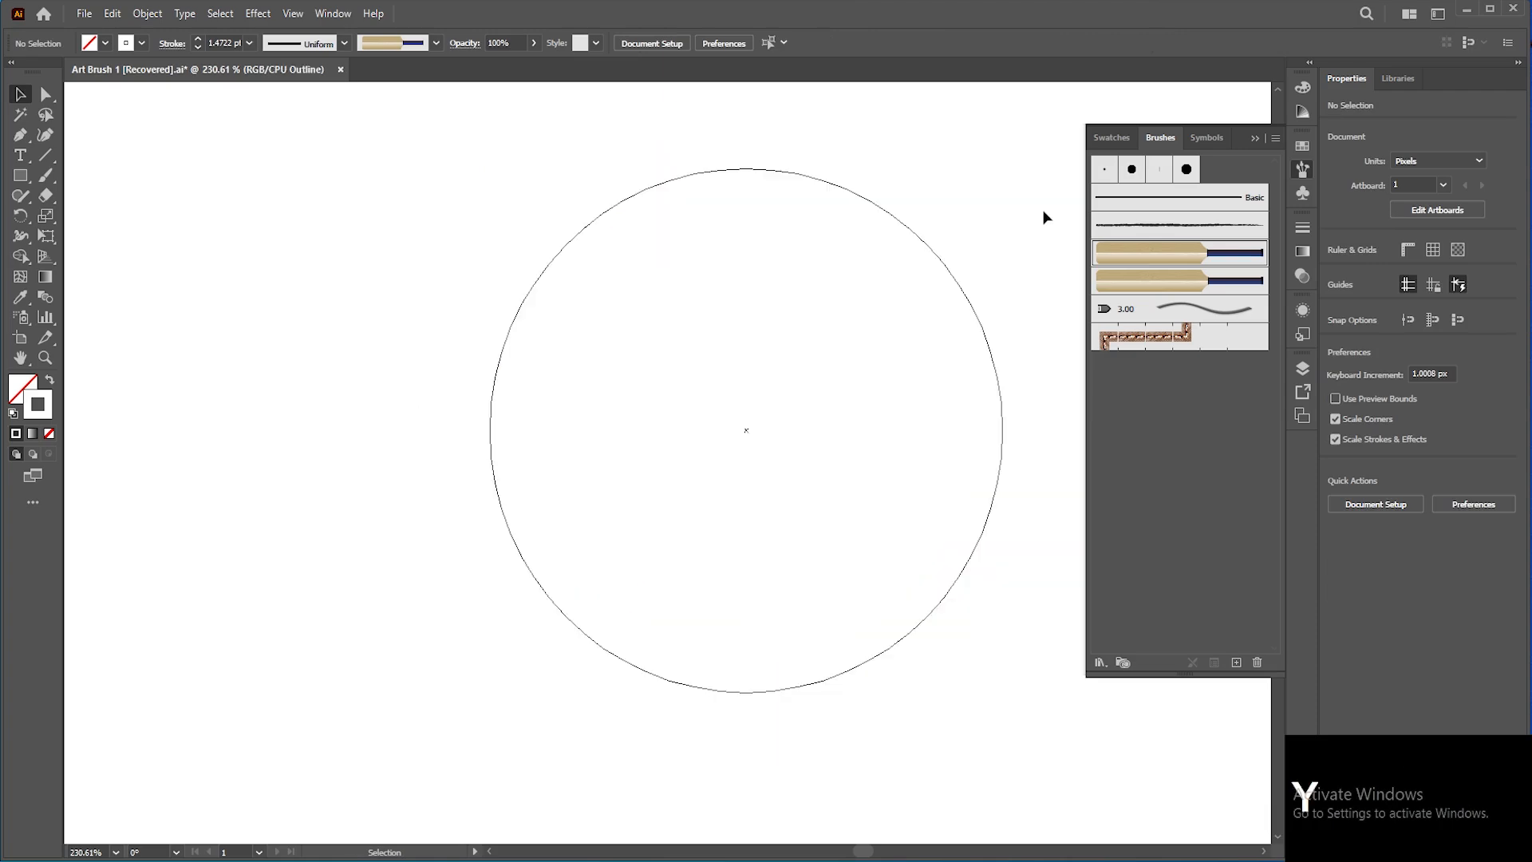
{"action": "key", "text": "ctrl+y"}
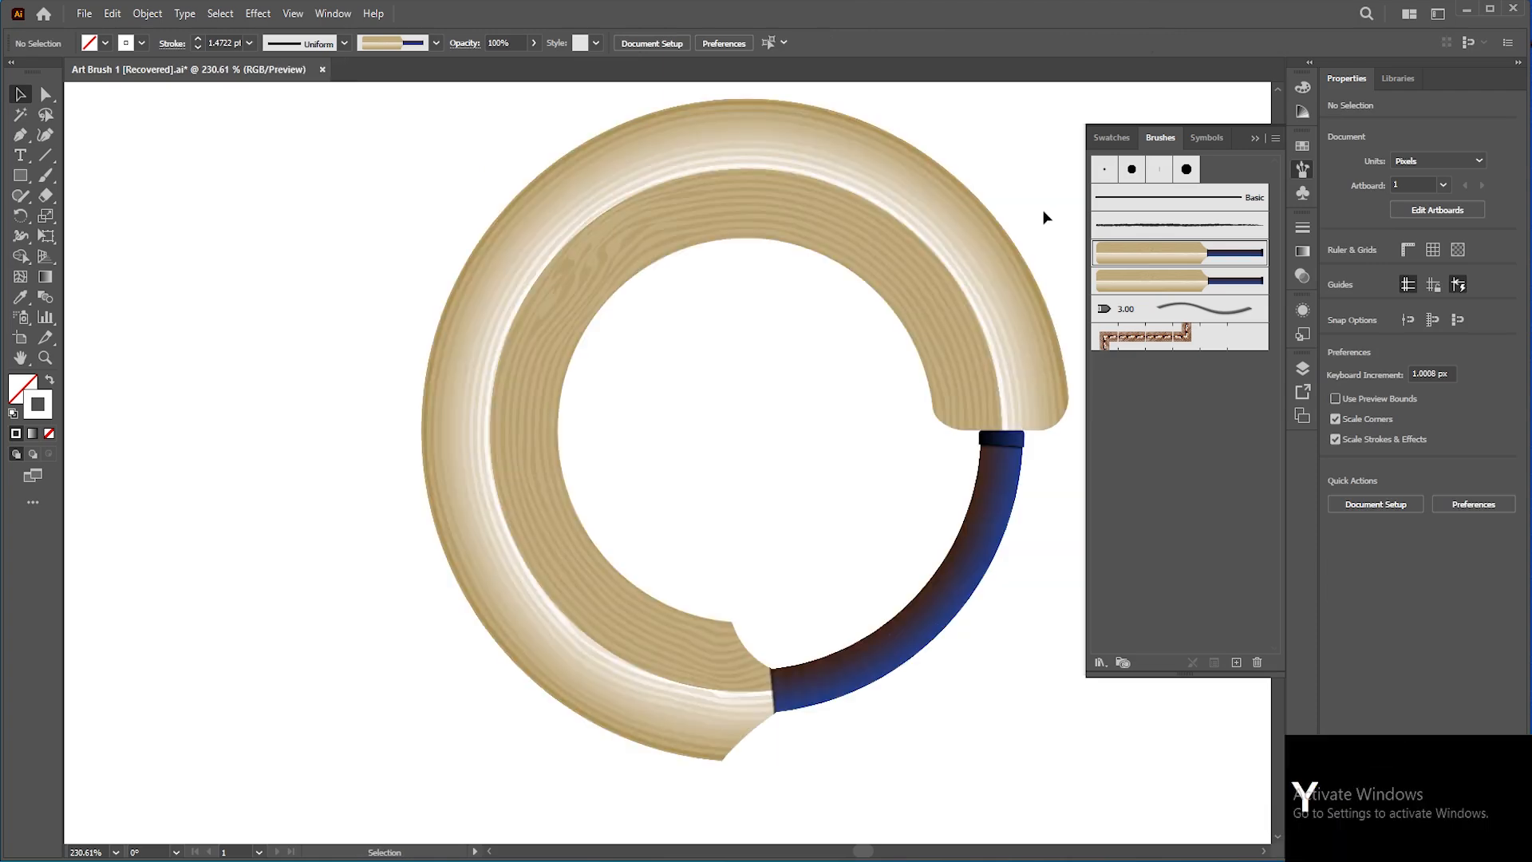
Step: Expand the appearance of the circle's Bat brush stroke
{"action": "left_click", "coordinate": [1002, 289]}
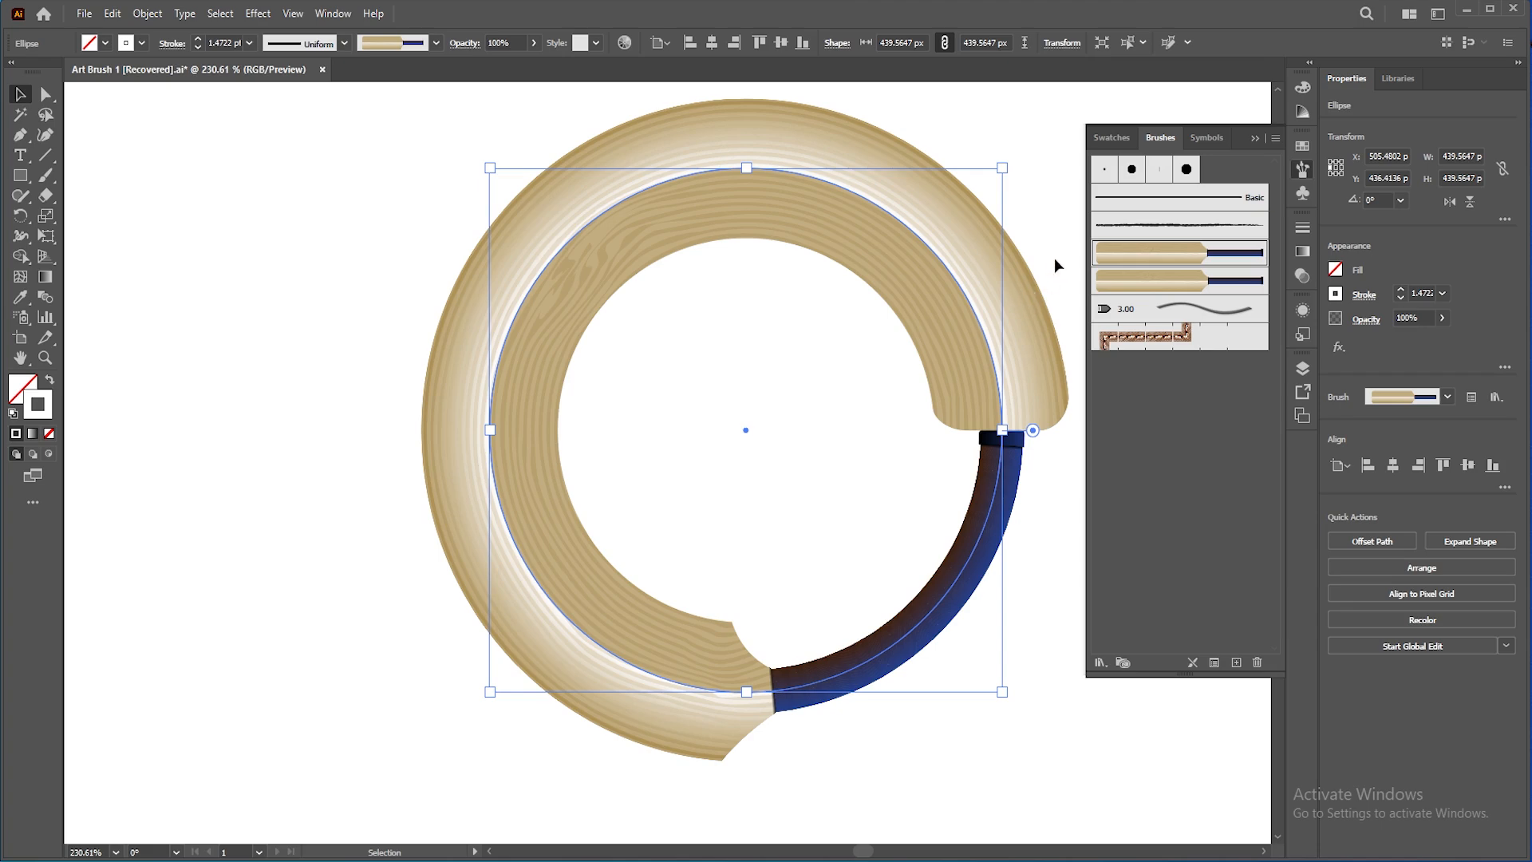
{"action": "left_click", "coordinate": [1054, 262]}
{"action": "left_click", "coordinate": [1010, 300]}
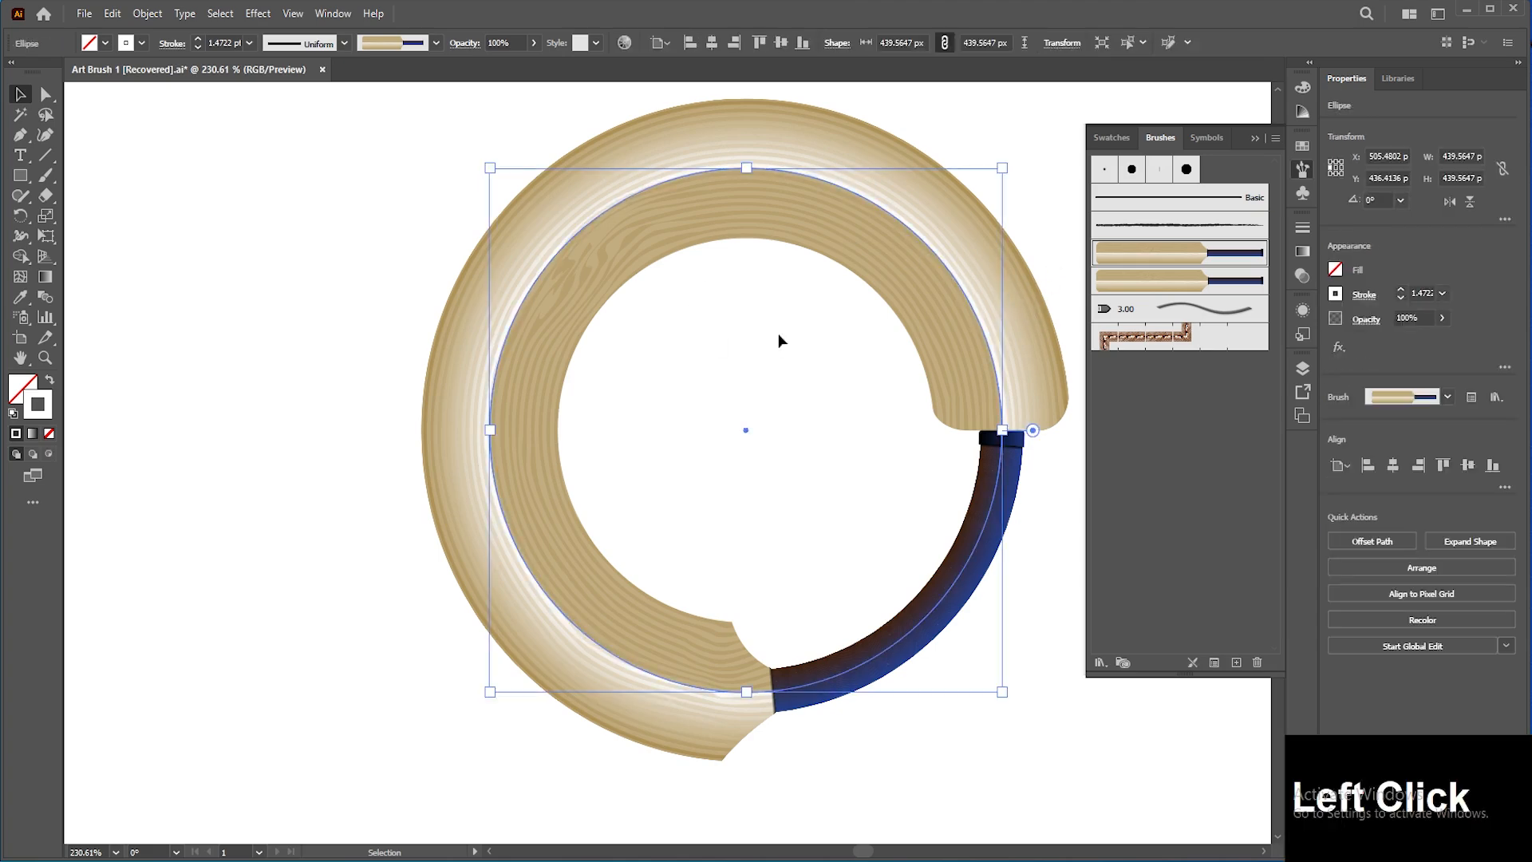
{"action": "left_click", "coordinate": [147, 14]}
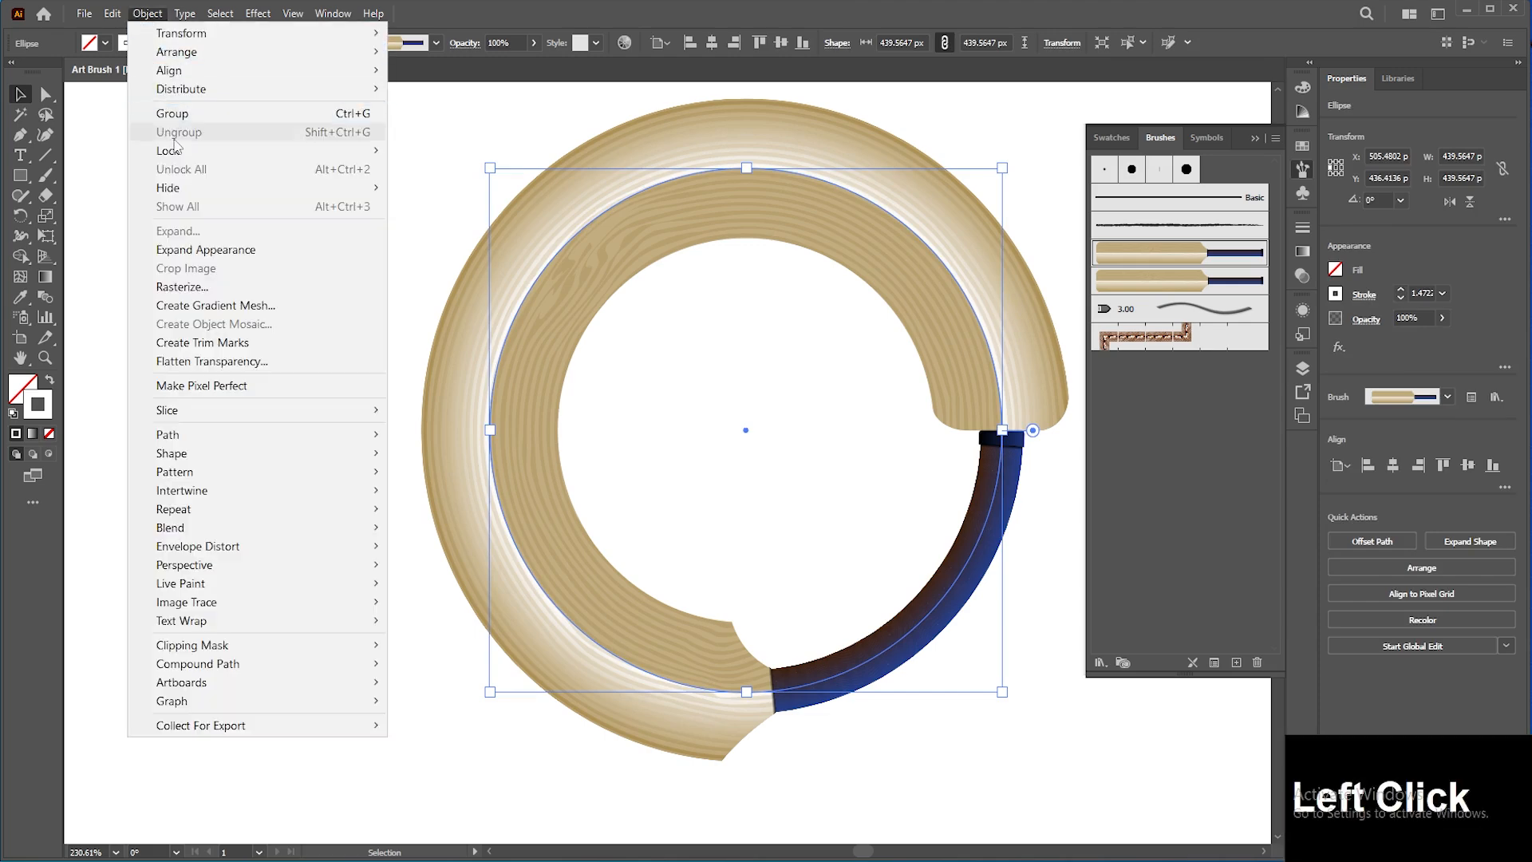
{"action": "left_click", "coordinate": [212, 250]}
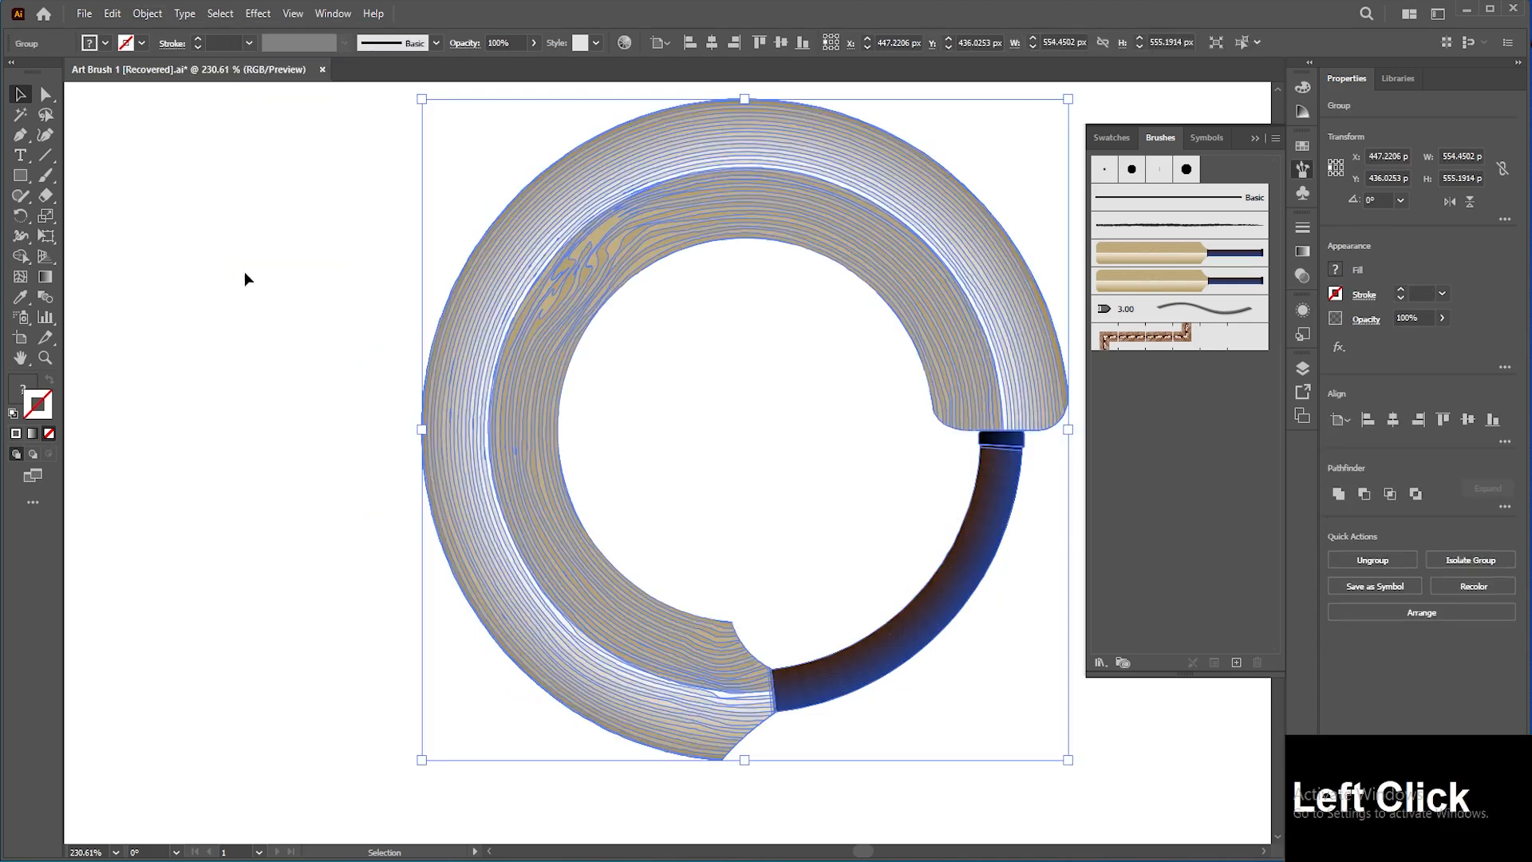
Step: Inspect the expanded brush artwork in outline and preview modes, selecting its parts
{"action": "left_click", "coordinate": [333, 327]}
{"action": "key", "text": "ctrl+y"}
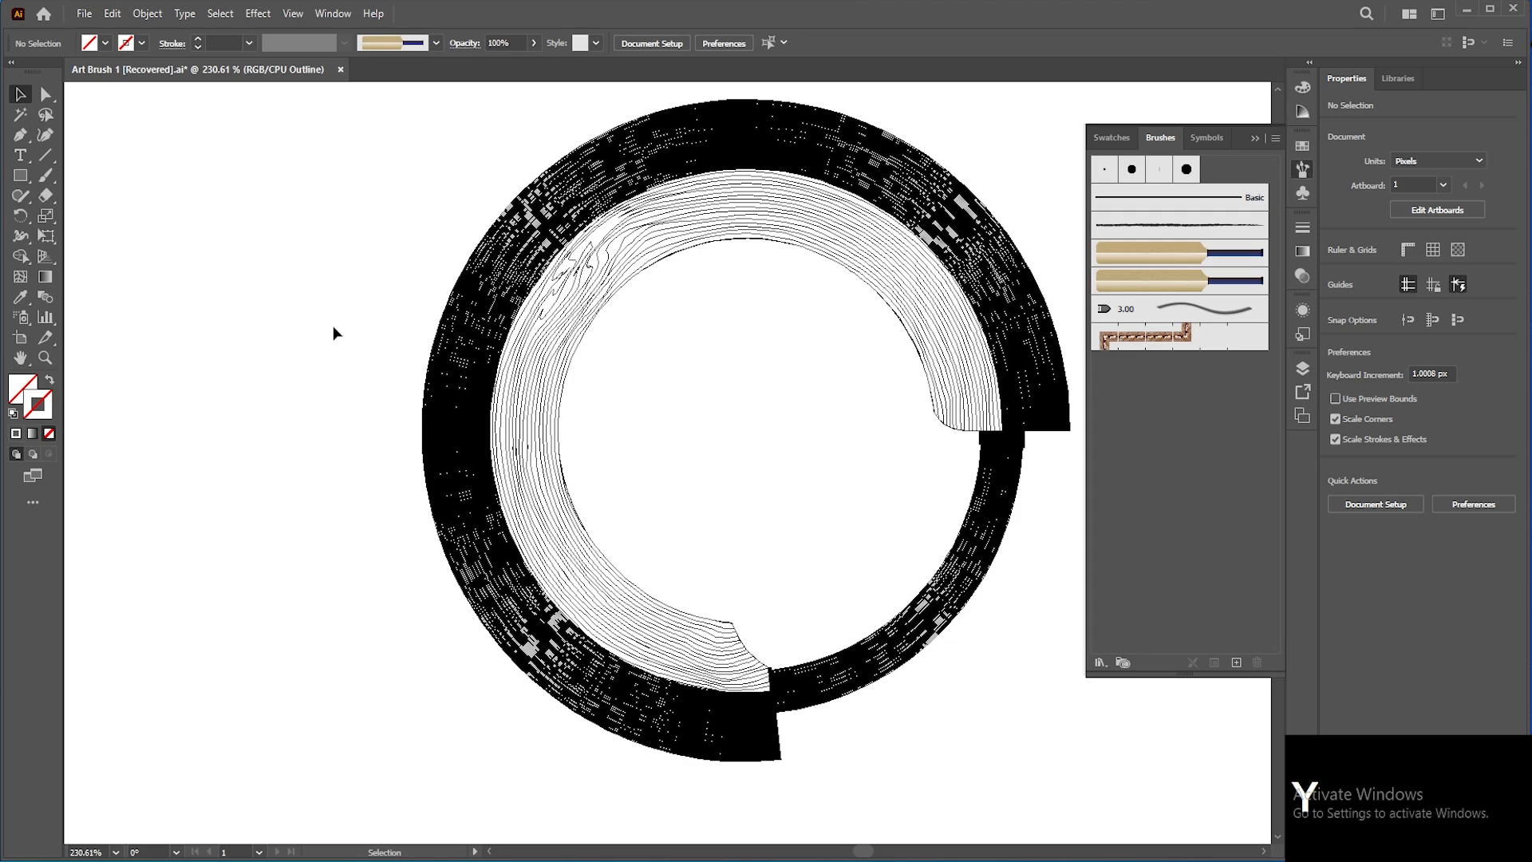
{"action": "key", "text": "ctrl"}
{"action": "key", "text": "ctrl+y"}
{"action": "left_click", "coordinate": [518, 323]}
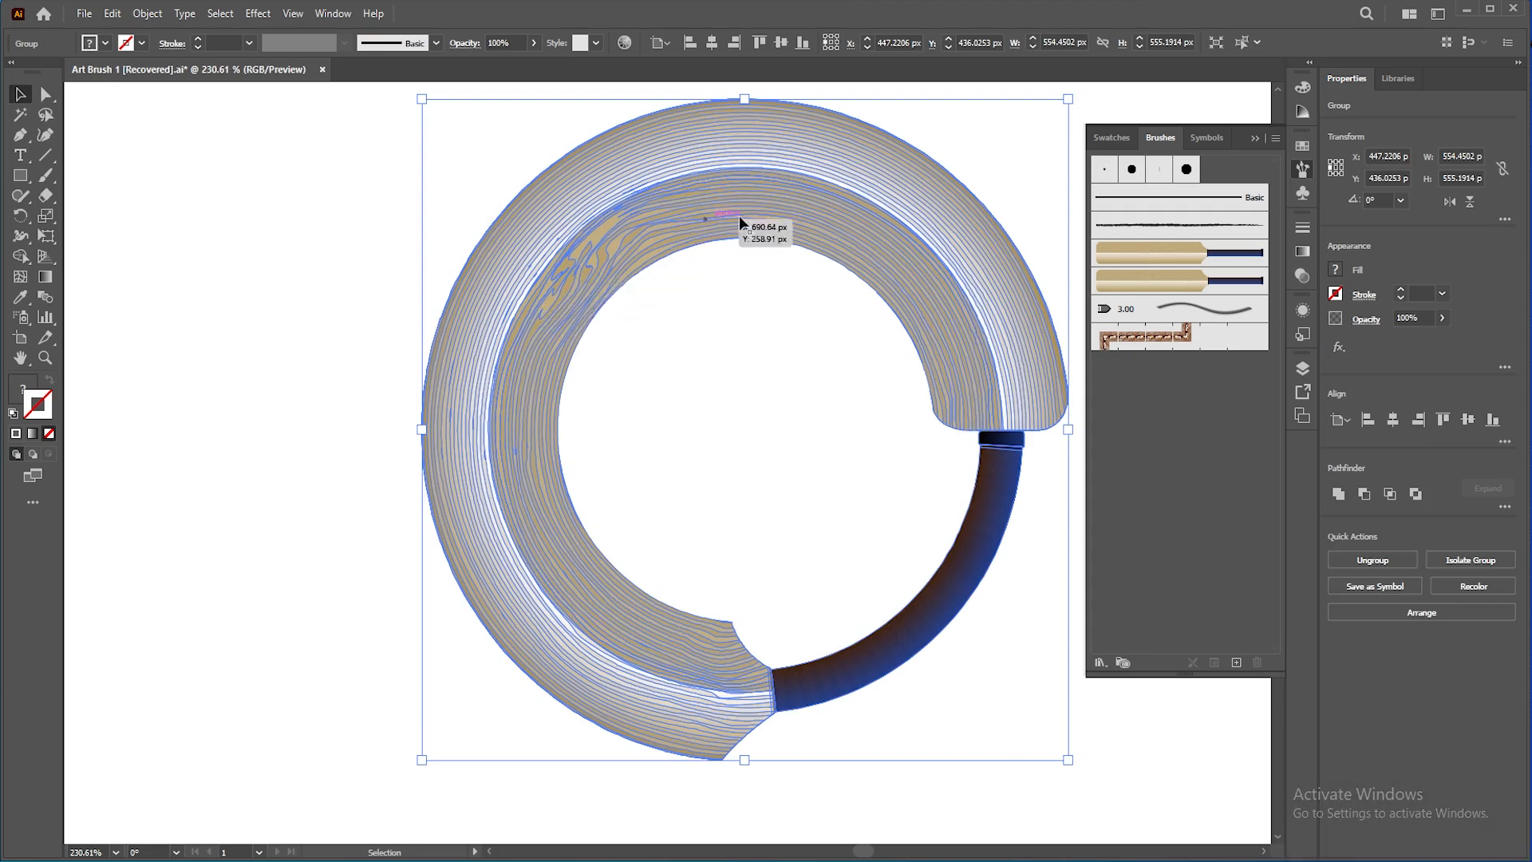
{"action": "left_click", "coordinate": [850, 339]}
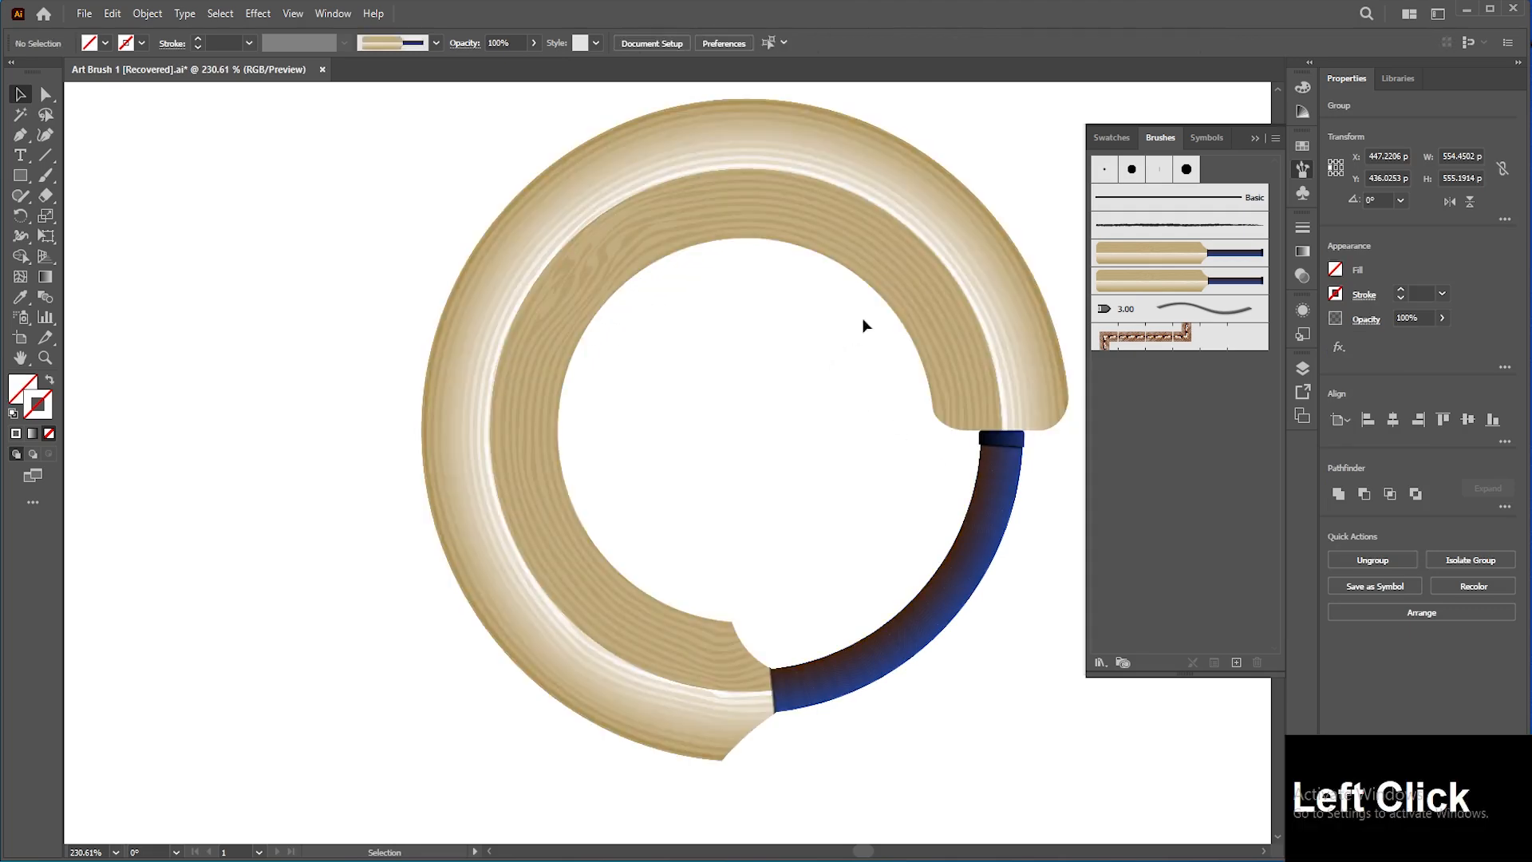
{"action": "left_click", "coordinate": [893, 278]}
{"action": "key", "text": "ctrl"}
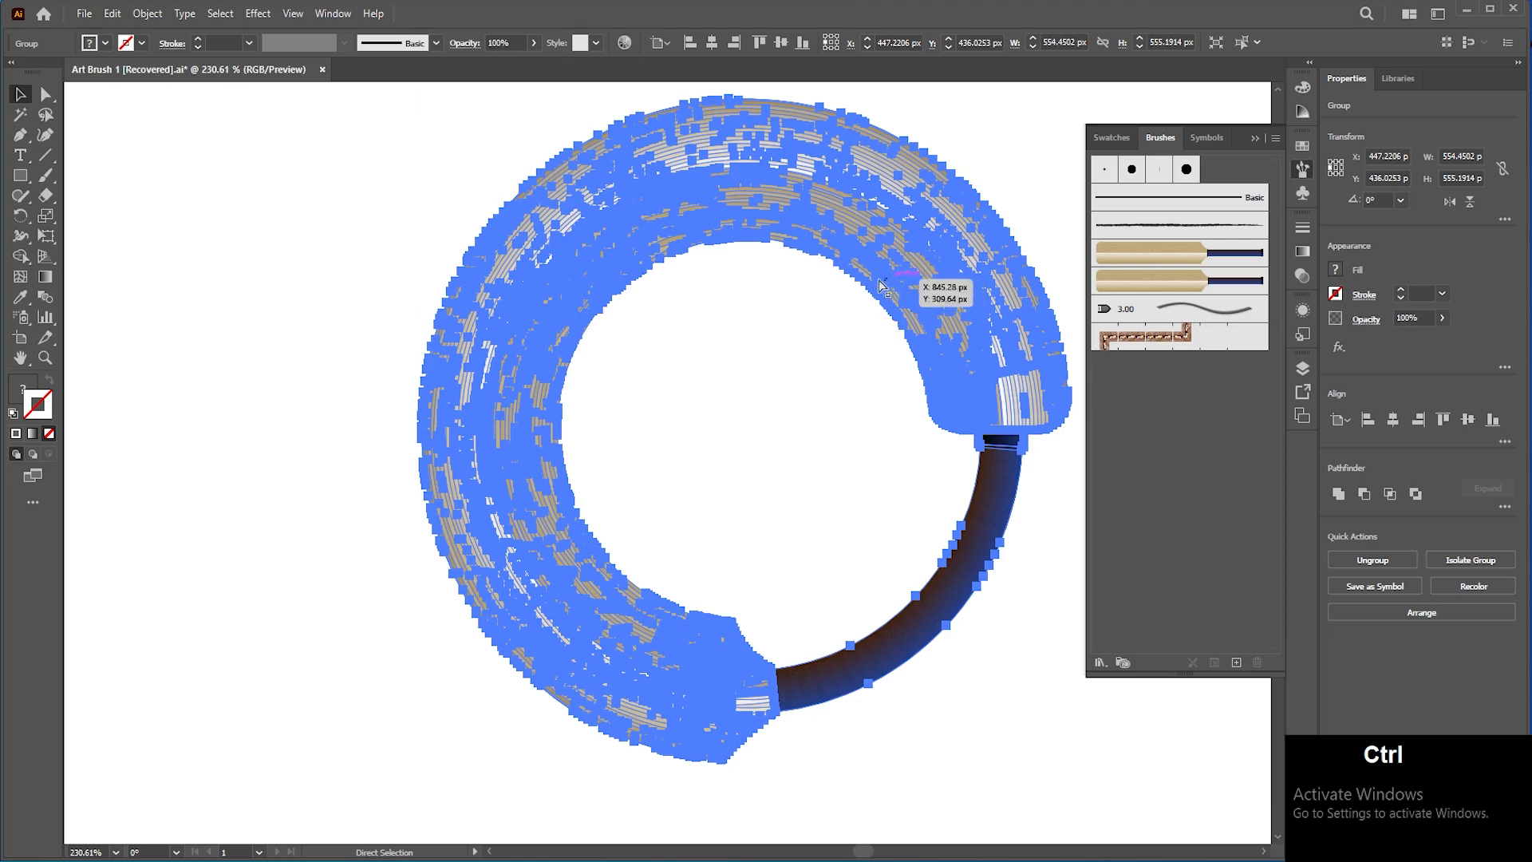
{"action": "key", "text": "ctrl+y"}
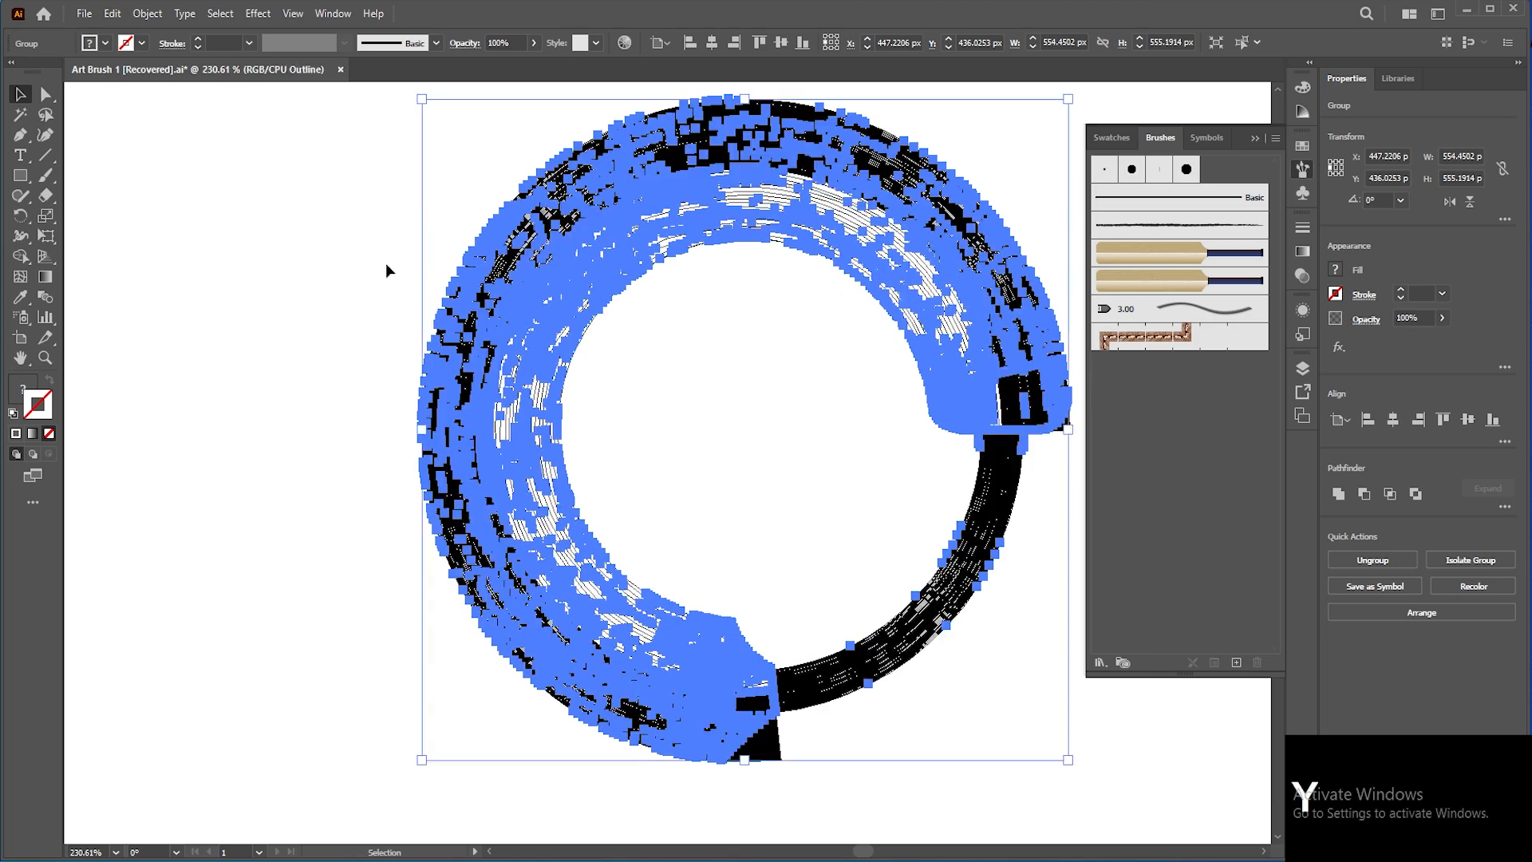
{"action": "left_click", "coordinate": [386, 262]}
{"action": "key", "text": "ctrl"}
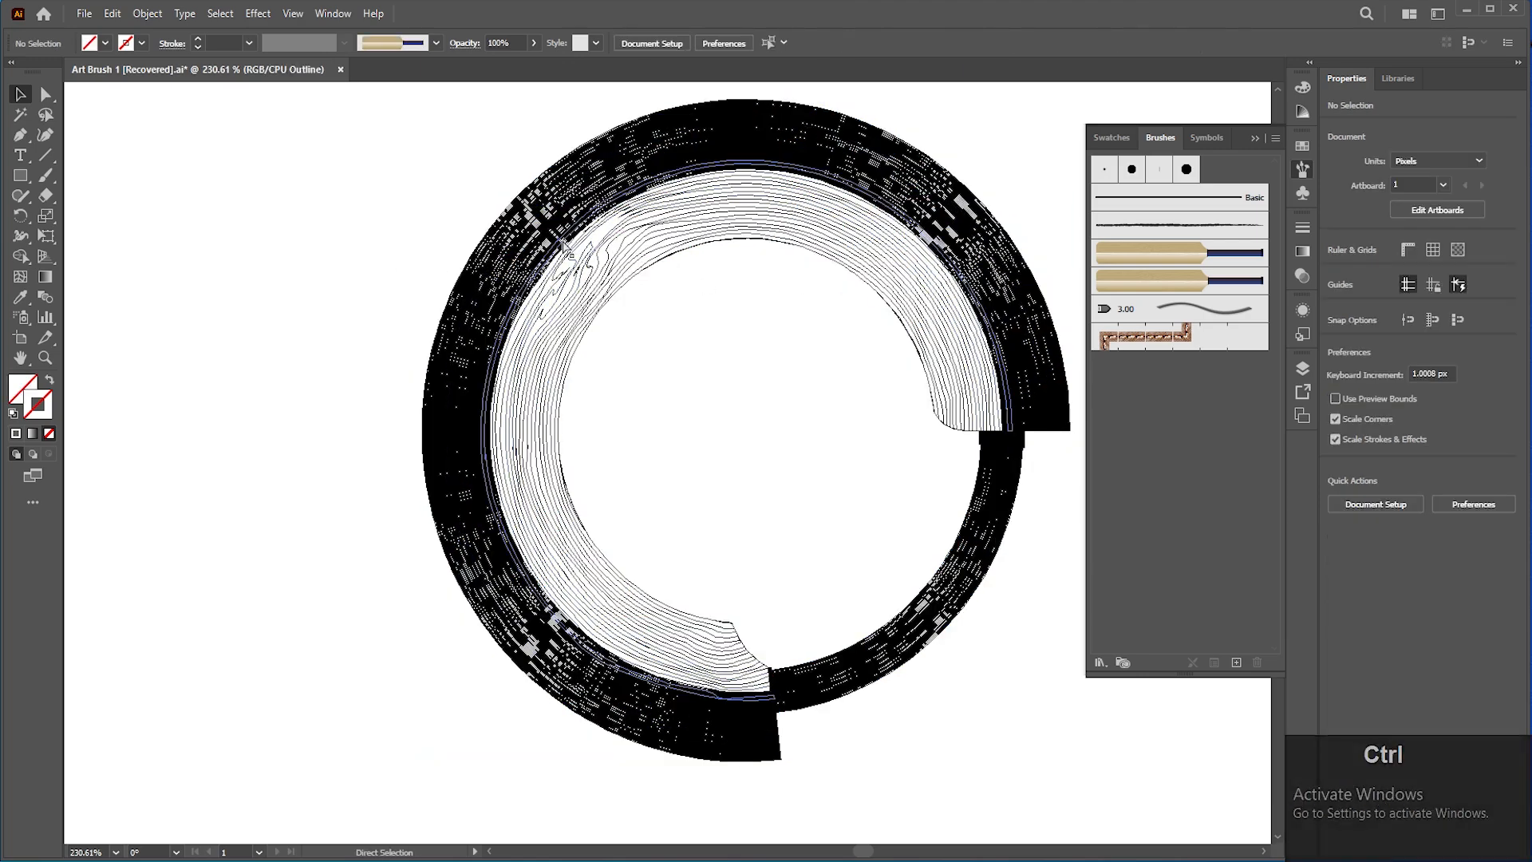
Step: Undo the appearance expansion to restore the brushed circle, returning to preview mode
{"action": "key", "text": "ctrl+z"}
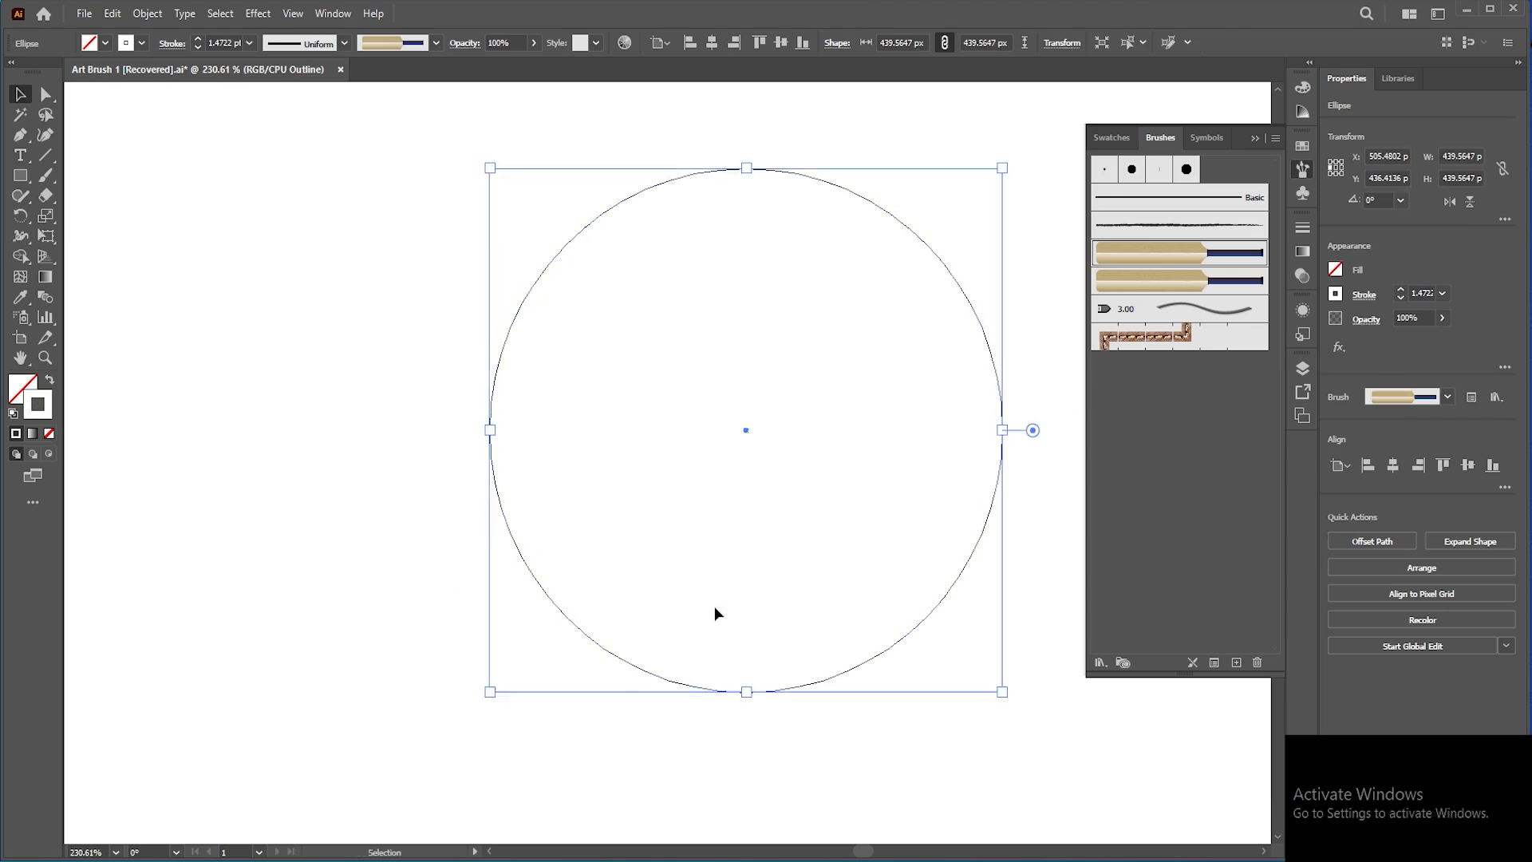
{"action": "key", "text": "ctrl"}
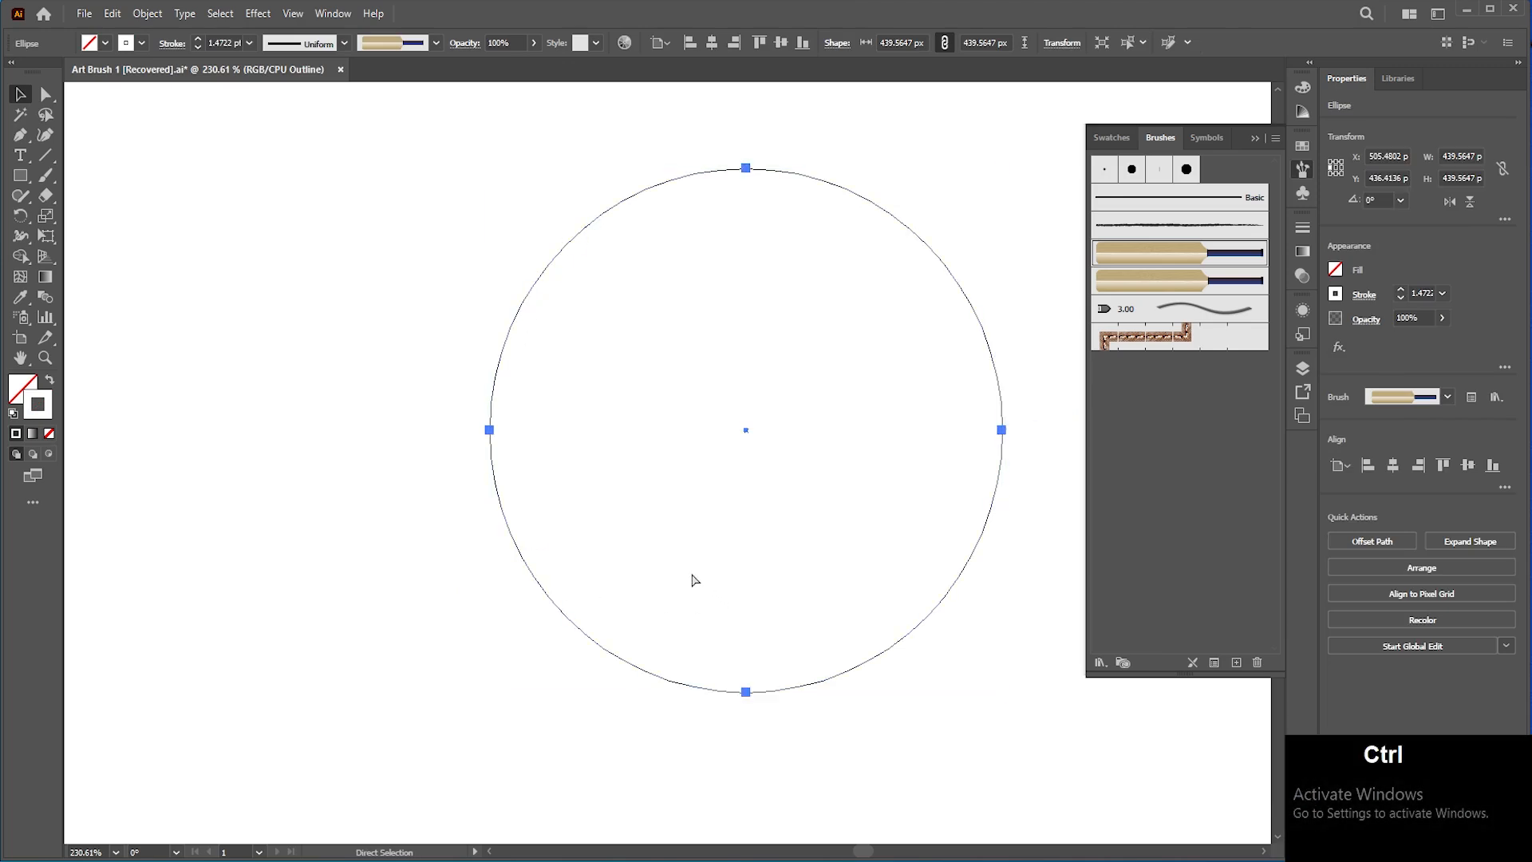
{"action": "key", "text": "ctrl+shift+z"}
{"action": "left_click", "coordinate": [303, 345]}
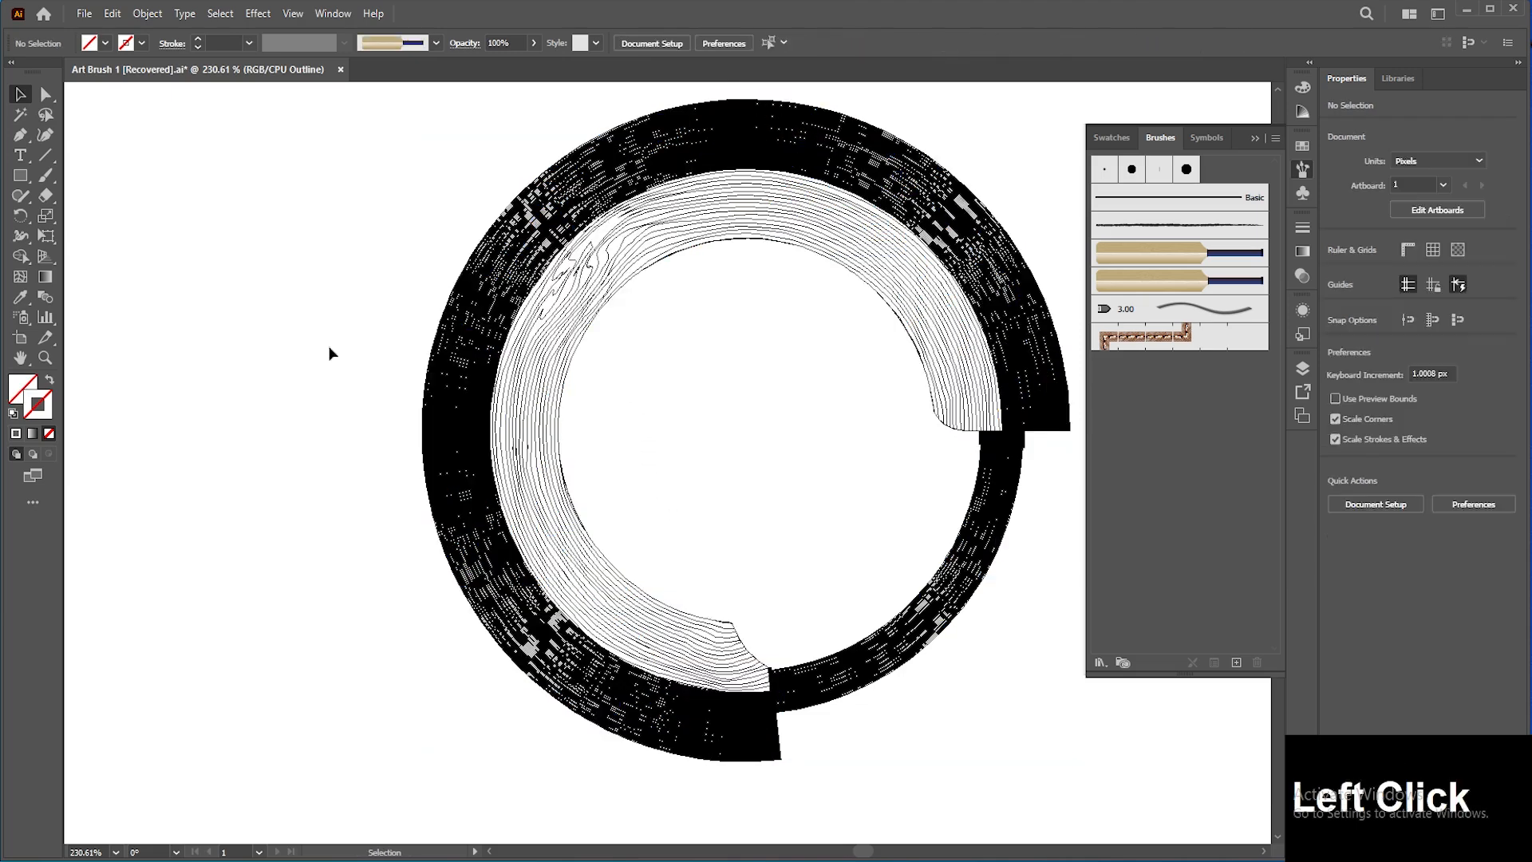
{"action": "left_click", "coordinate": [437, 355]}
{"action": "key", "text": "ctrl+z"}
{"action": "key", "text": "ctrl+y"}
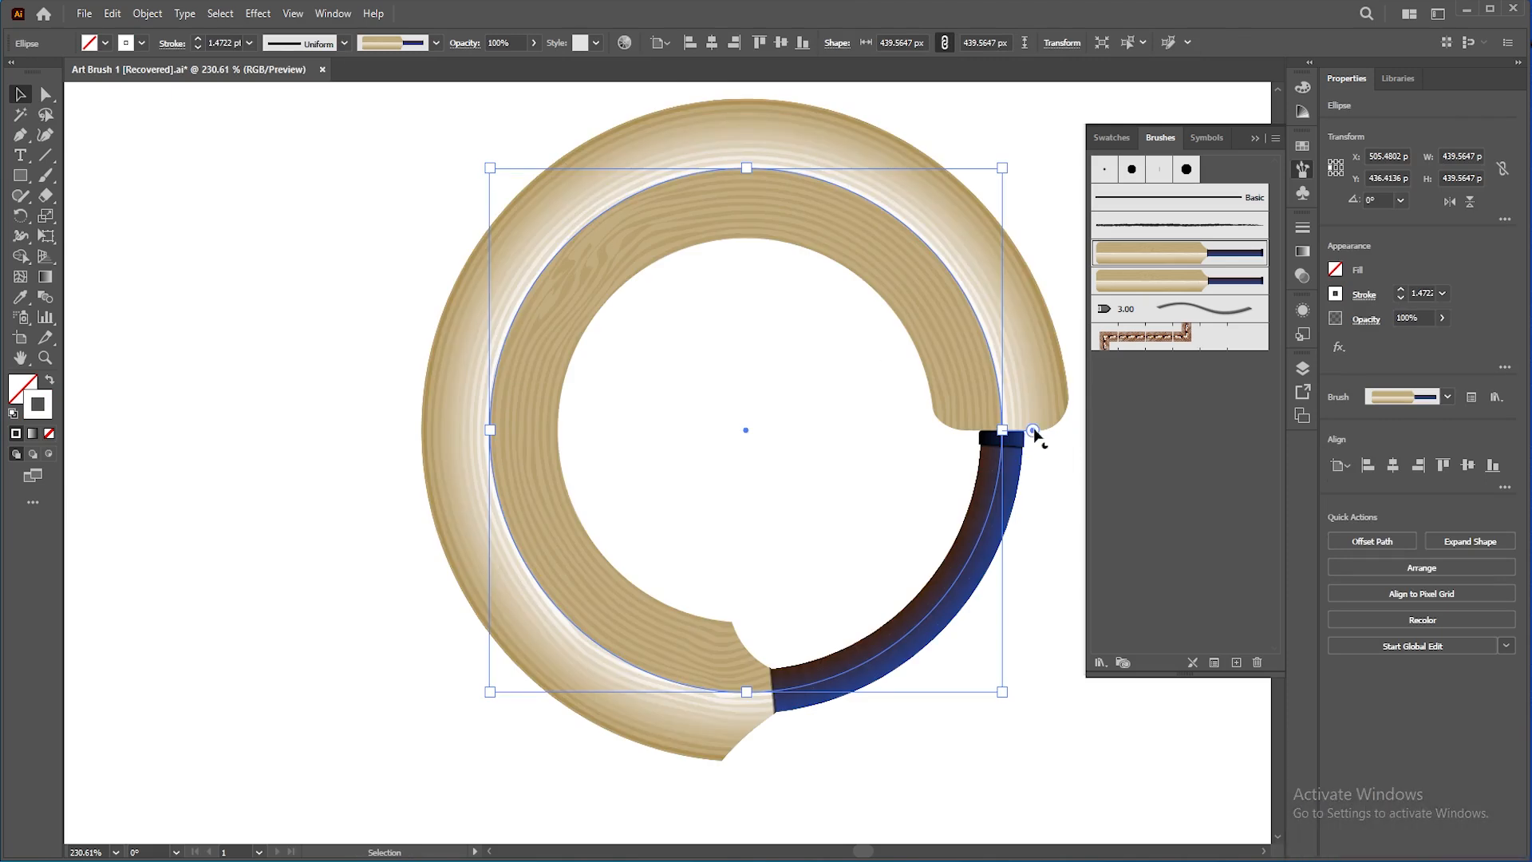
Step: Turn the circle into a three-quarter pie shape by dragging its pie widget
{"action": "left_click_drag", "start_coordinate": [1032, 431], "coordinate": [750, 692]}
{"action": "key", "text": "space"}
{"action": "left_click_drag", "start_coordinate": [854, 544], "coordinate": [759, 516]}
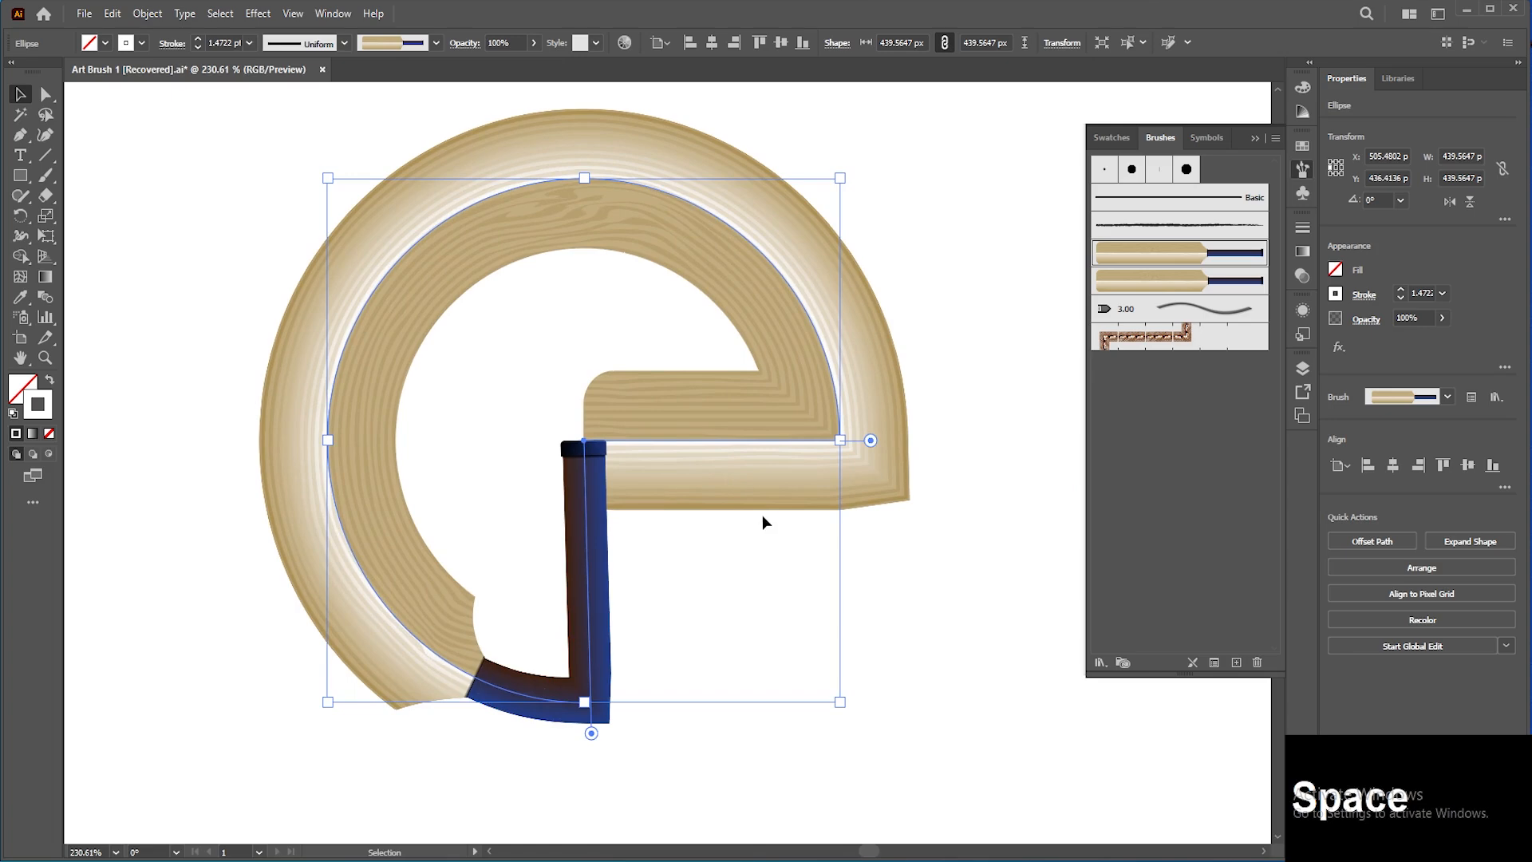
Step: Round the pie's corner to about 81 px and reshape its anchors and handles
{"action": "key", "text": "a"}
{"action": "left_click", "coordinate": [840, 439]}
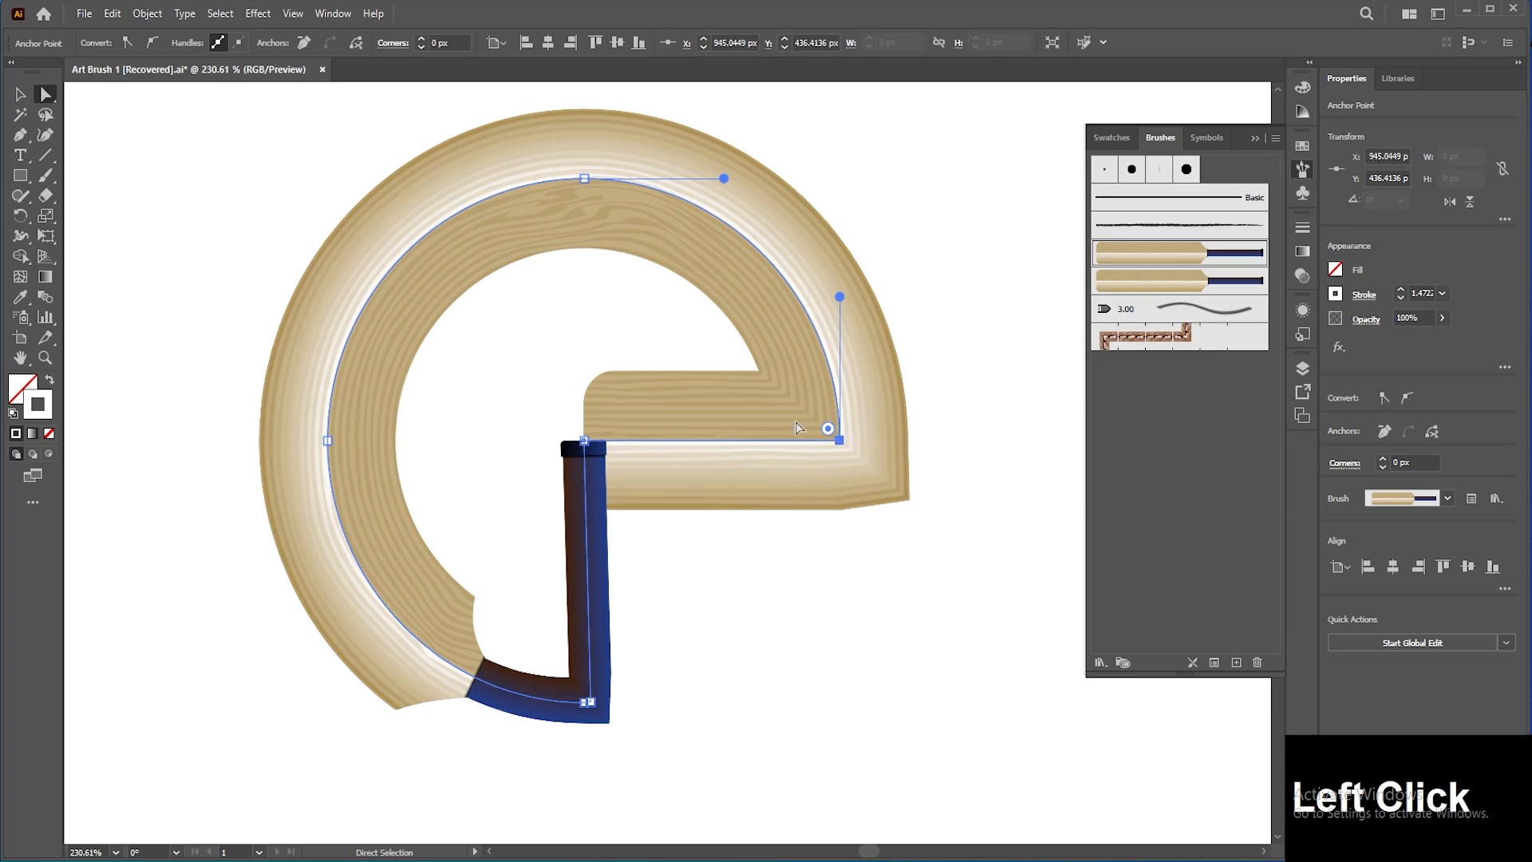
{"action": "left_click_drag", "start_coordinate": [828, 428], "coordinate": [716, 341]}
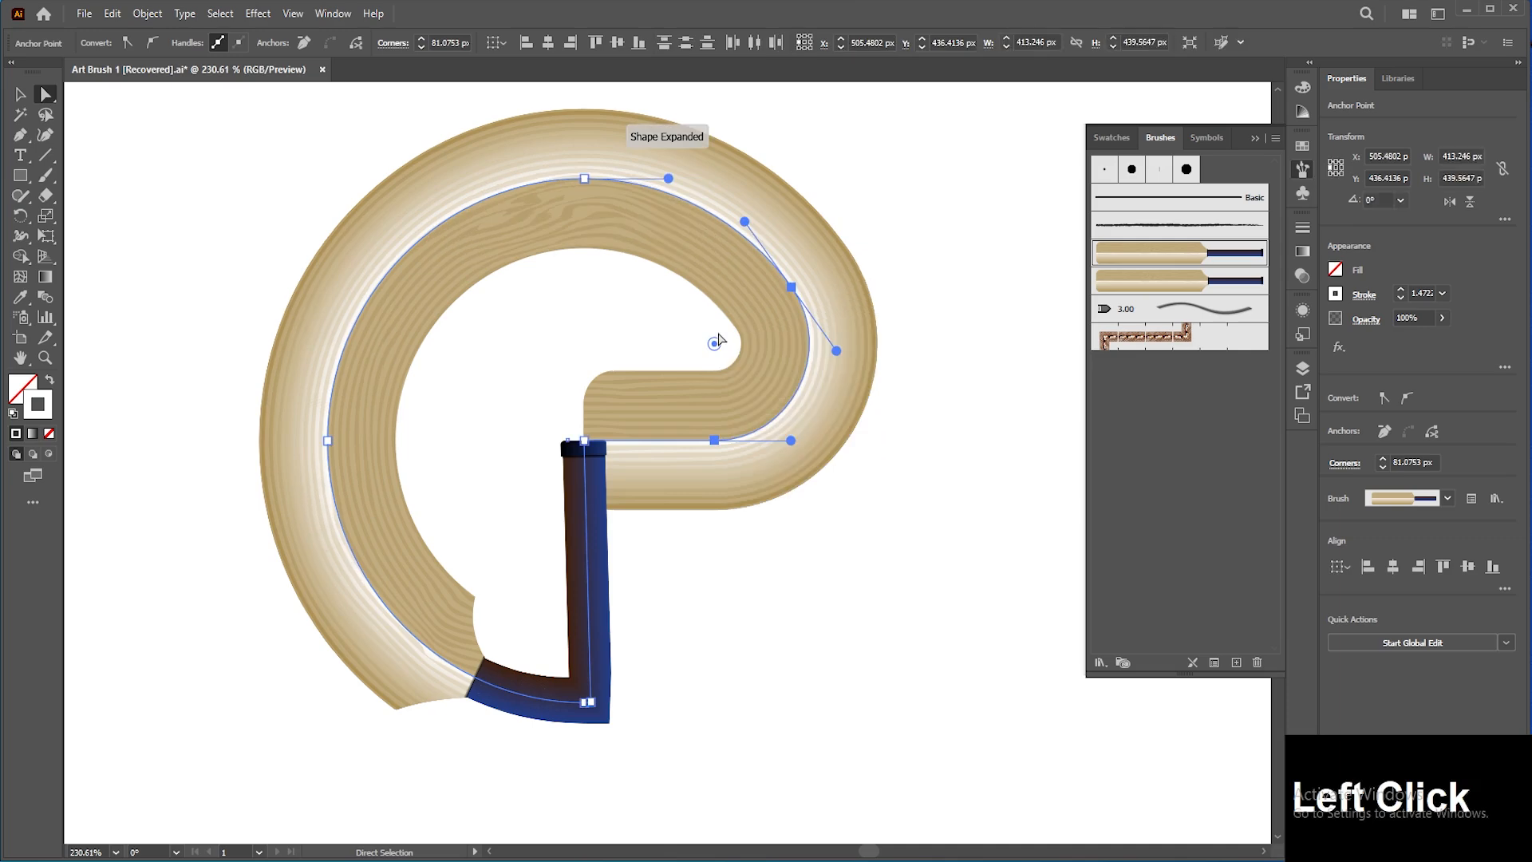
{"action": "left_click_drag", "start_coordinate": [525, 344], "coordinate": [568, 389]}
{"action": "left_click_drag", "start_coordinate": [788, 269], "coordinate": [822, 226]}
{"action": "left_click_drag", "start_coordinate": [627, 224], "coordinate": [548, 165]}
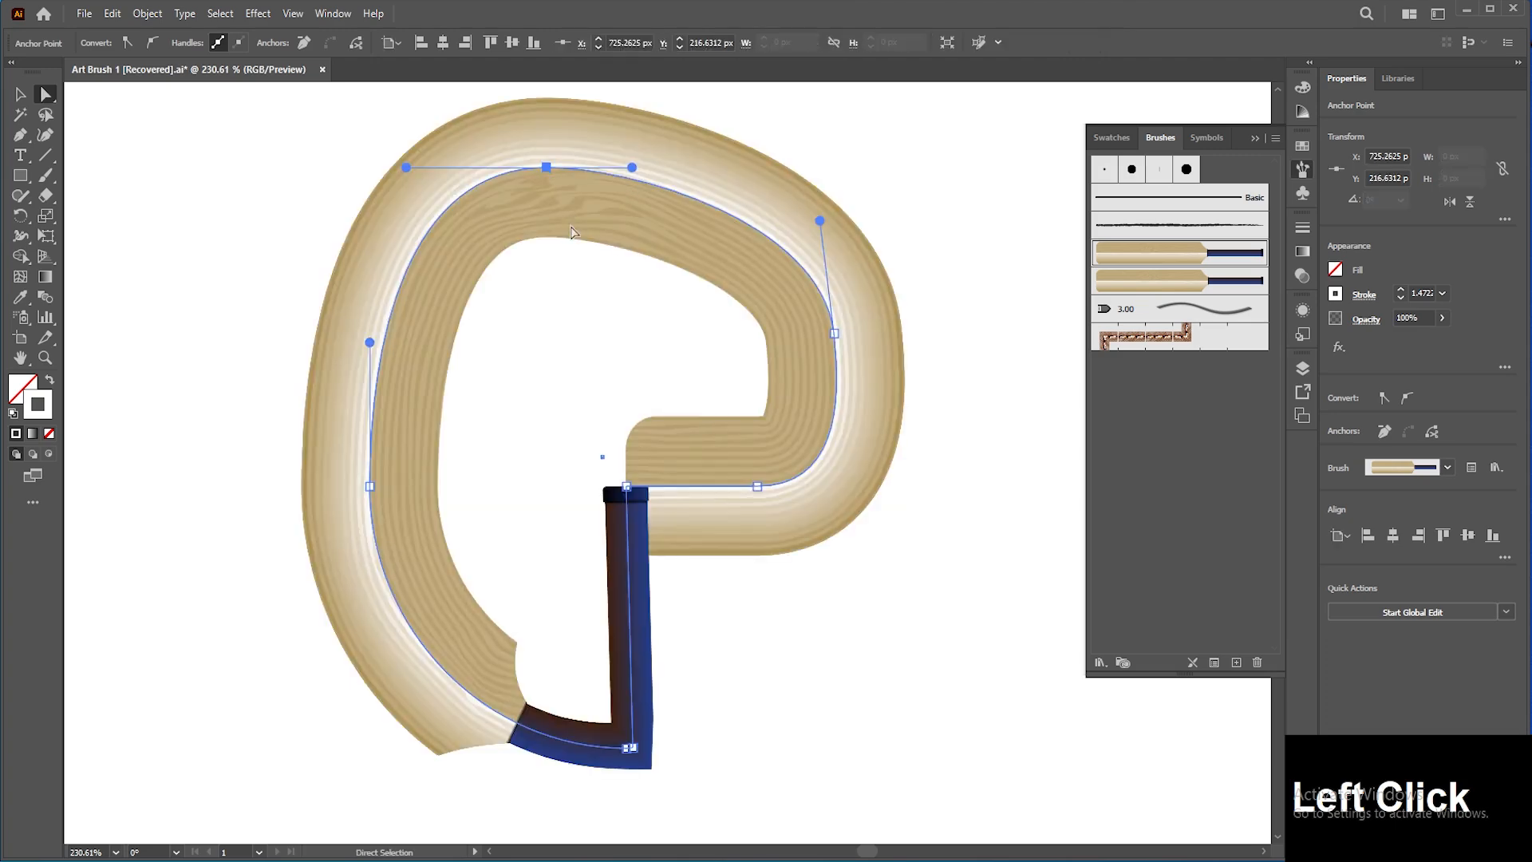
Step: Undo the corner rounding and the three anchor reshaping edits
{"action": "key", "text": "ctrl+z"}
{"action": "key", "text": "ctrl+z"}
{"action": "key", "text": "ctrl+z"}
{"action": "key", "text": "ctrl+z"}
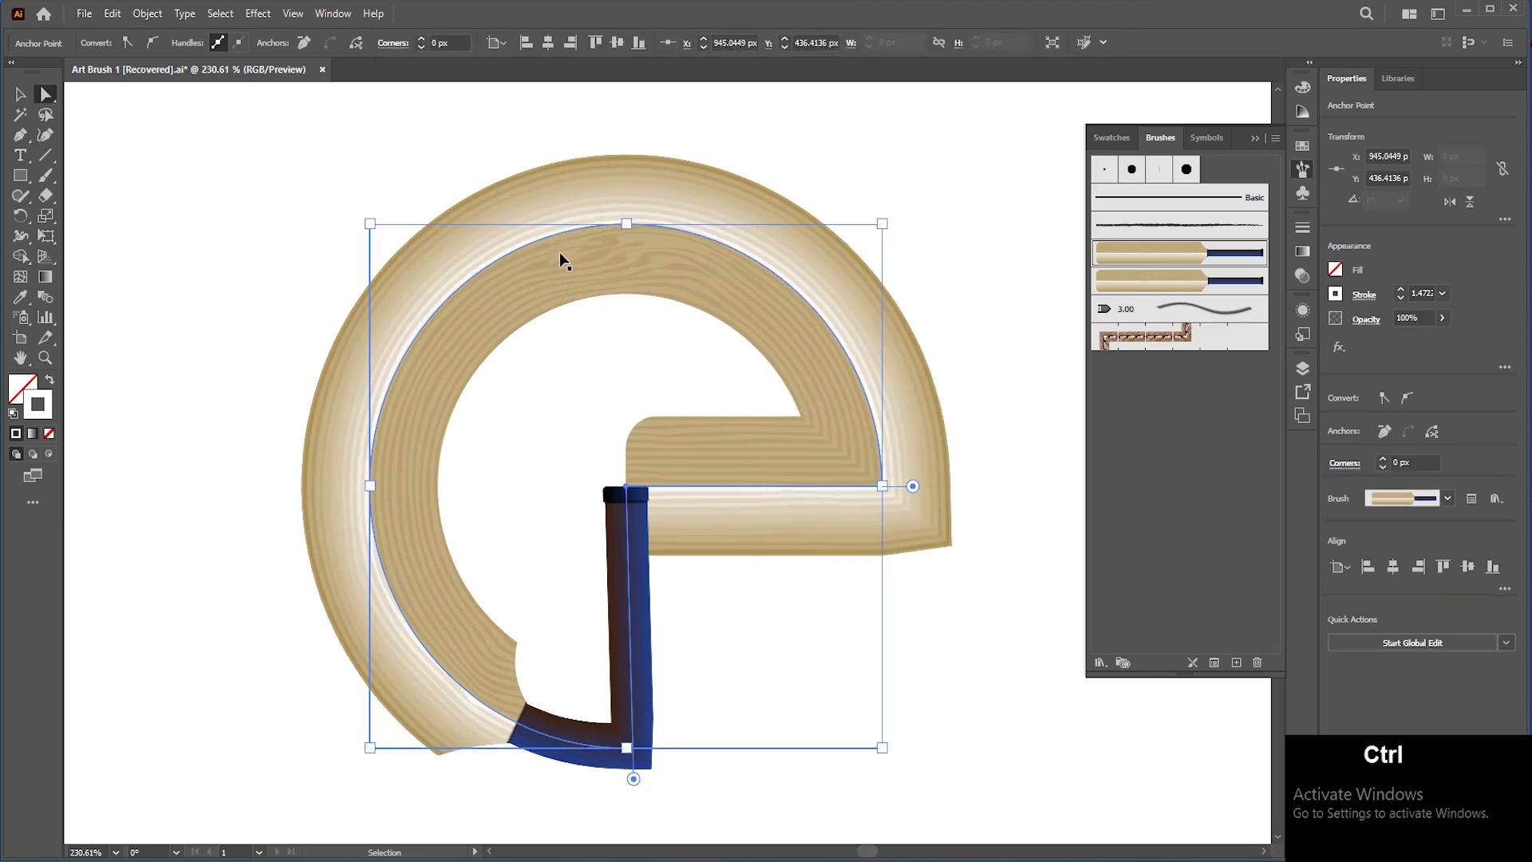
Step: Cut the brushed pie path open at its corner anchor near the centre
{"action": "key", "text": "ctrl+minus"}
{"action": "key", "text": "space"}
{"action": "left_click_drag", "start_coordinate": [562, 257], "coordinate": [715, 203]}
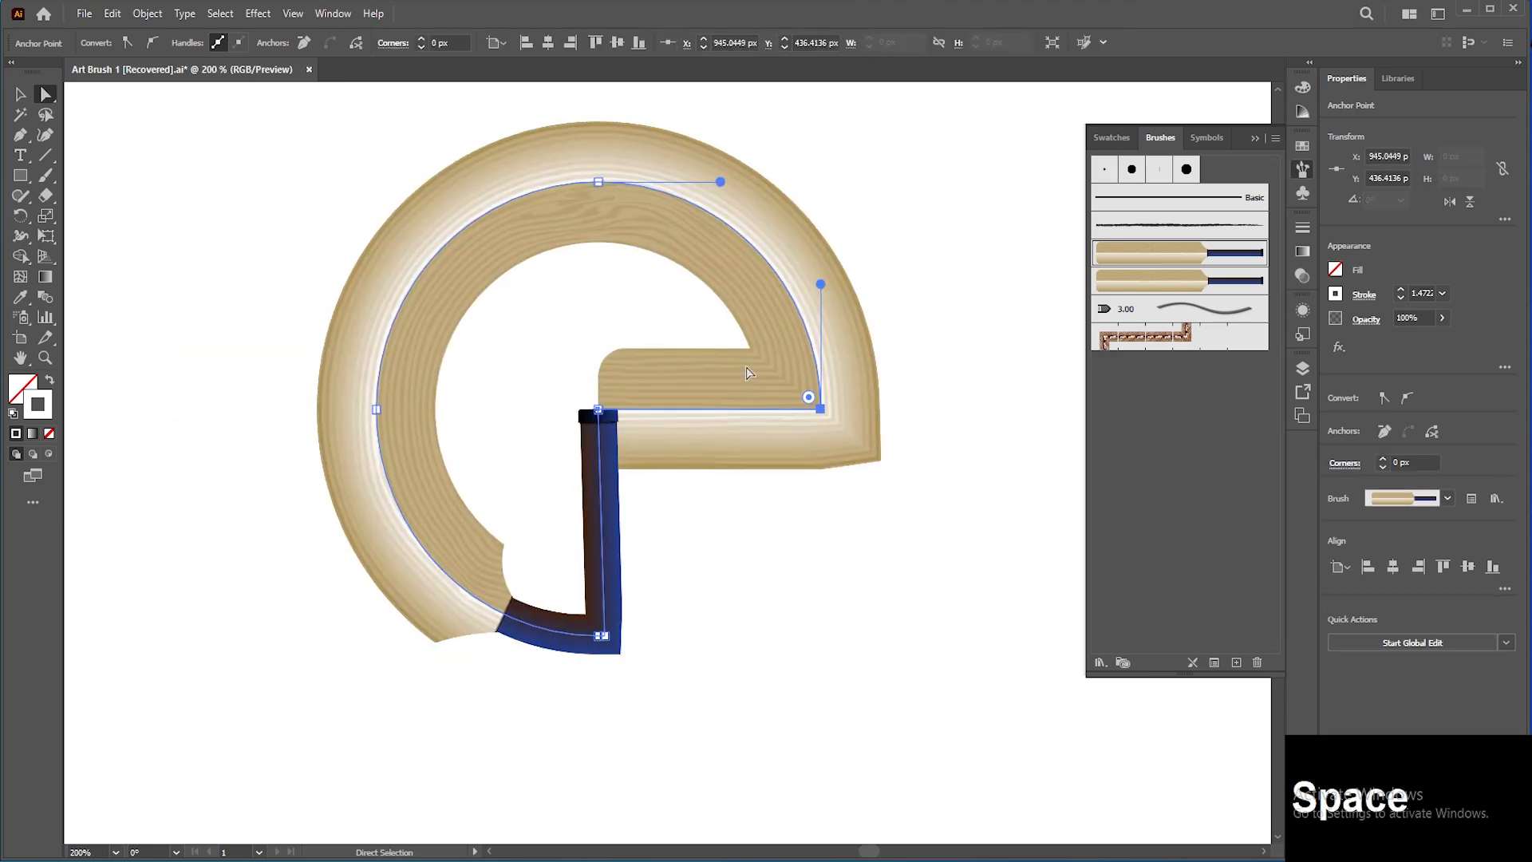
{"action": "key", "text": "a"}
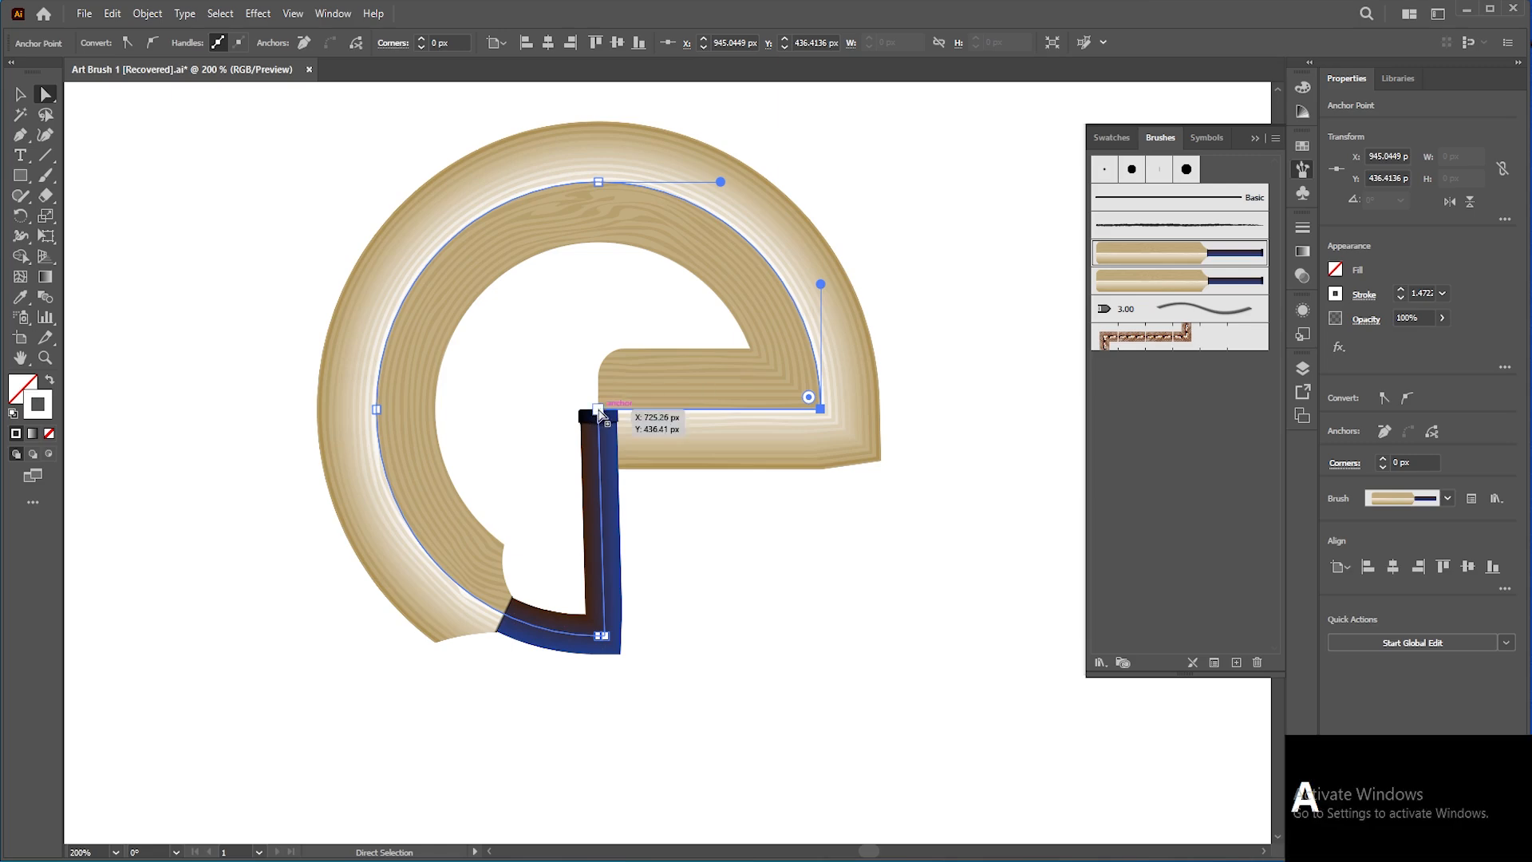
{"action": "left_click", "coordinate": [599, 411]}
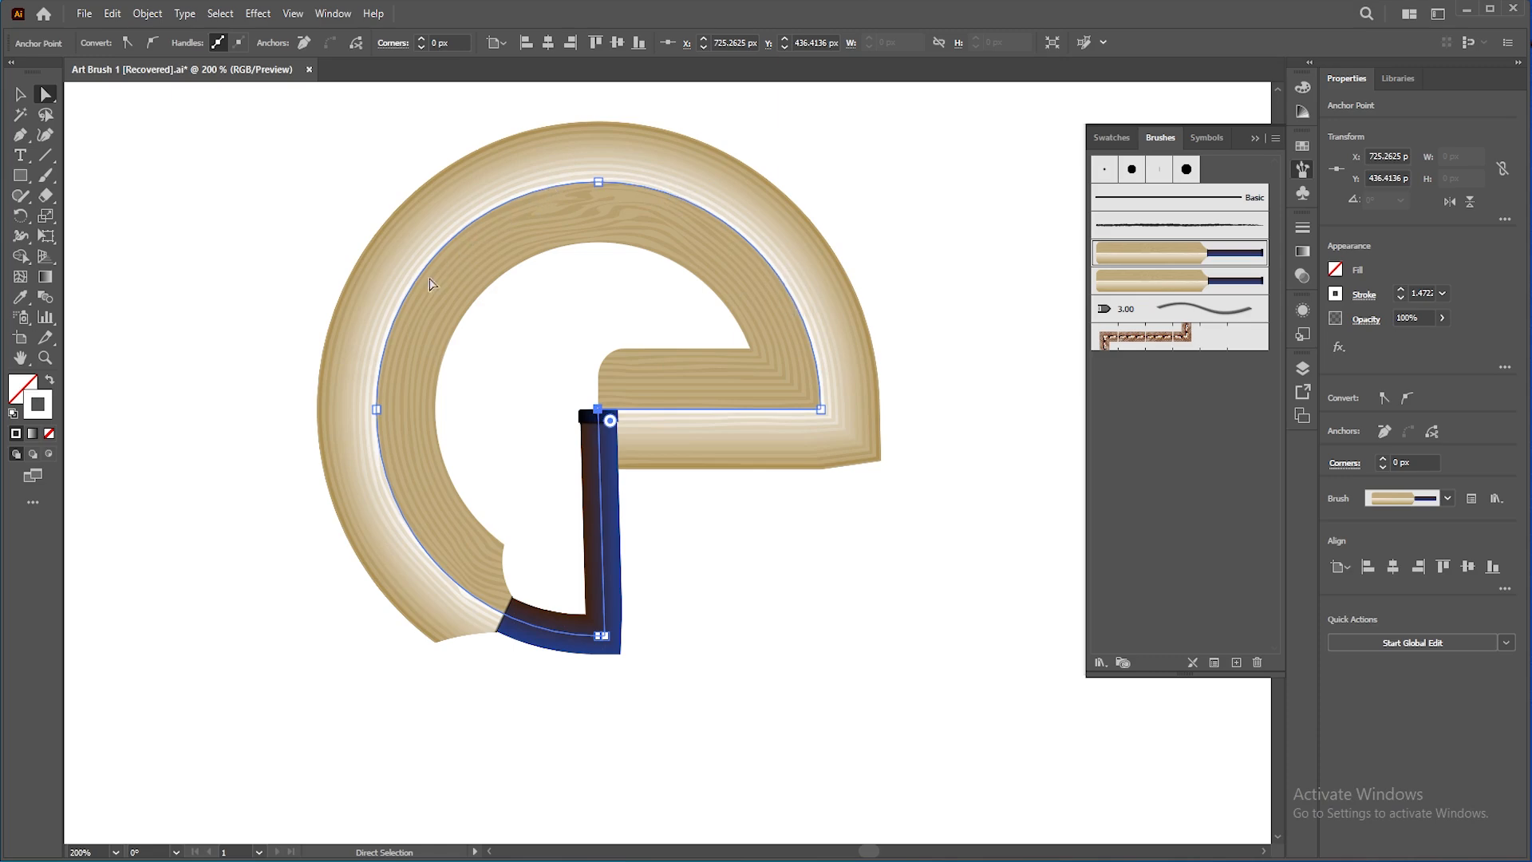
{"action": "left_click", "coordinate": [600, 182]}
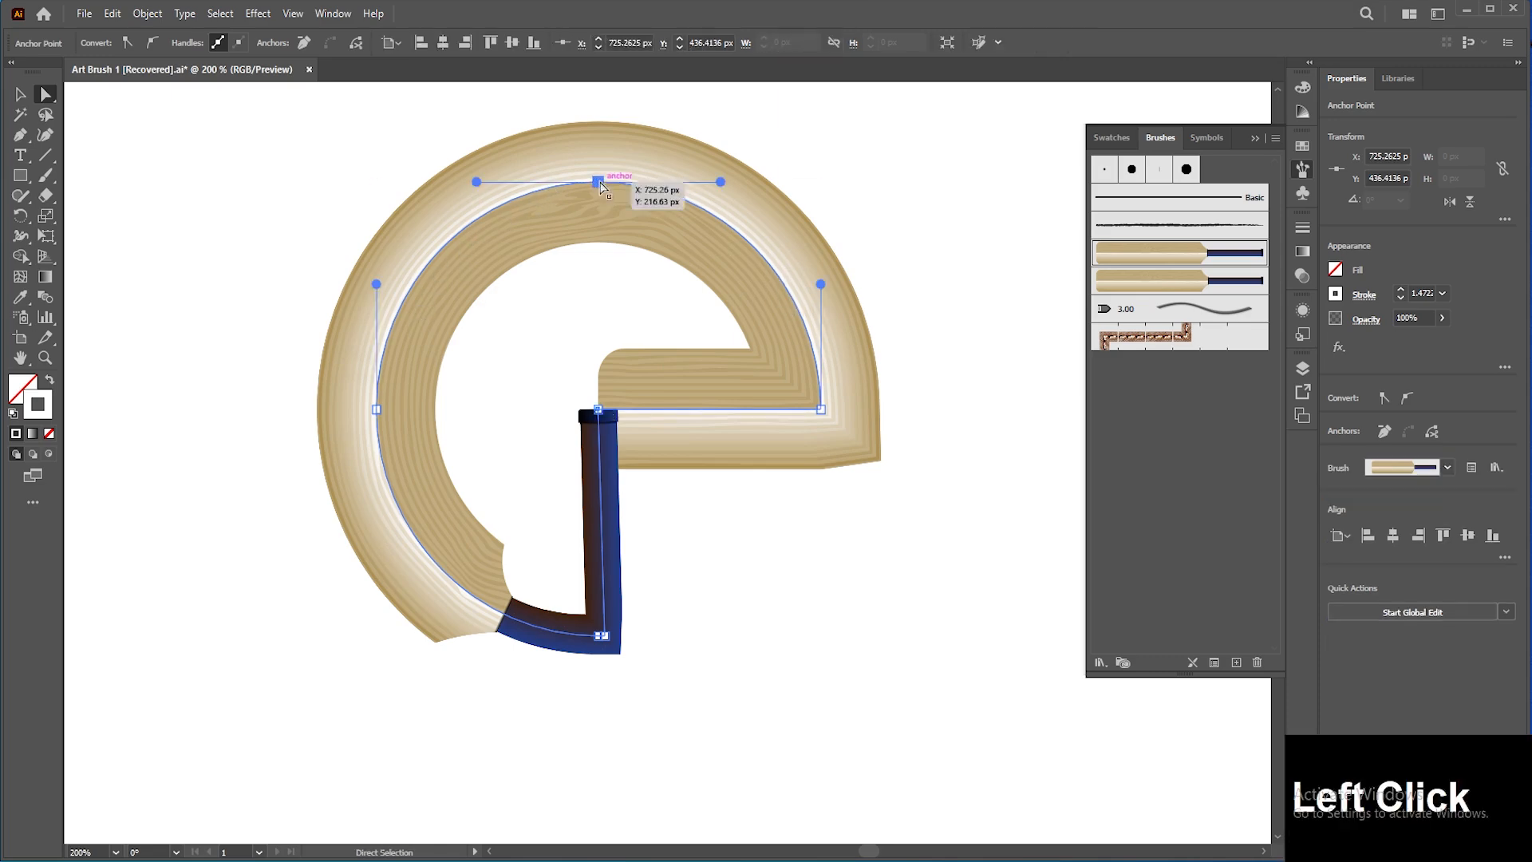
{"action": "left_click", "coordinate": [599, 415]}
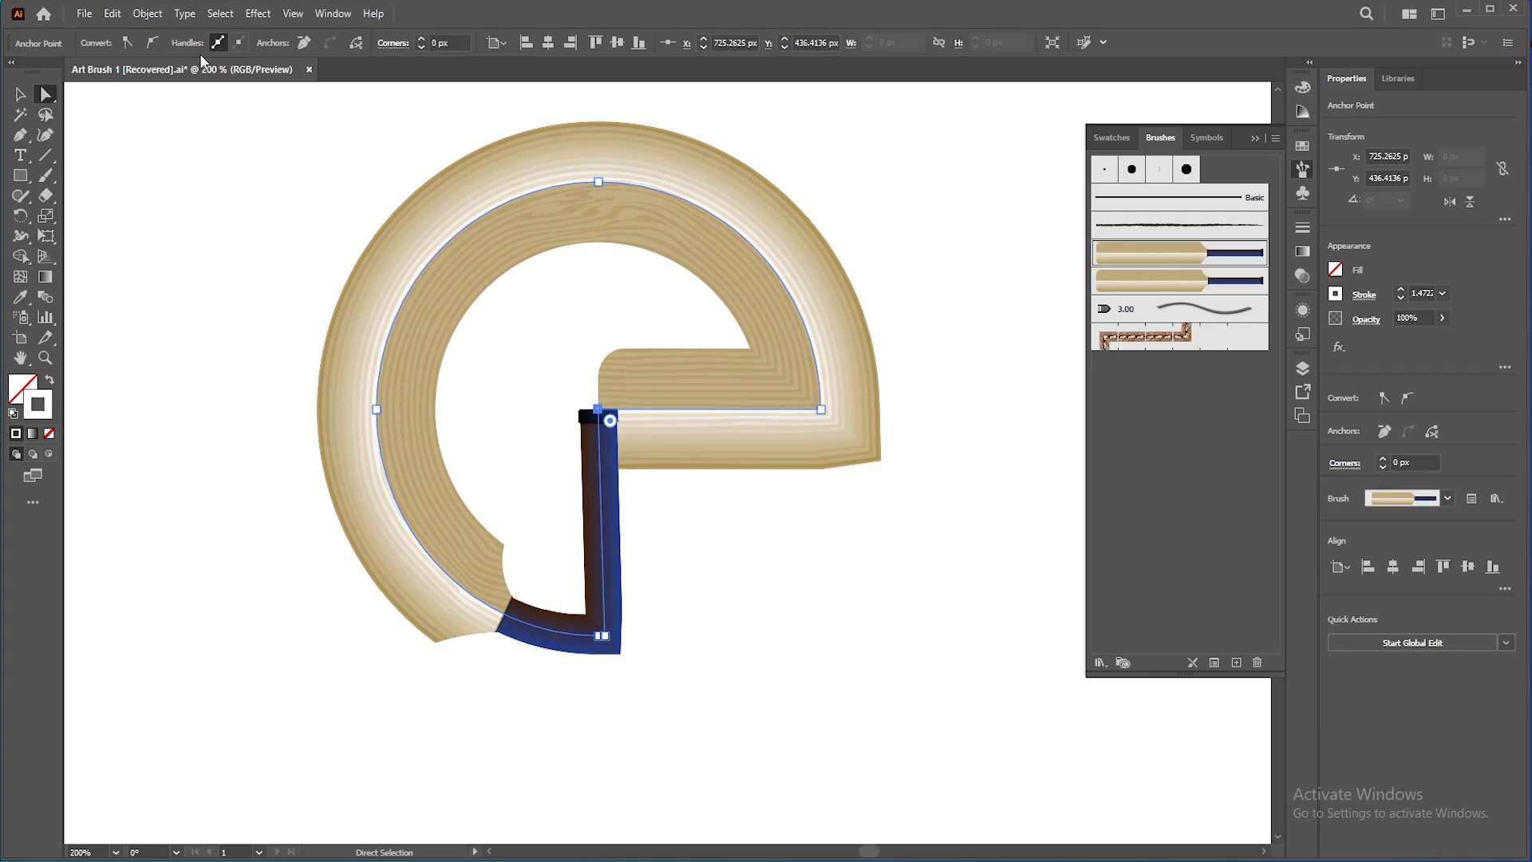
{"action": "left_click", "coordinate": [1433, 433]}
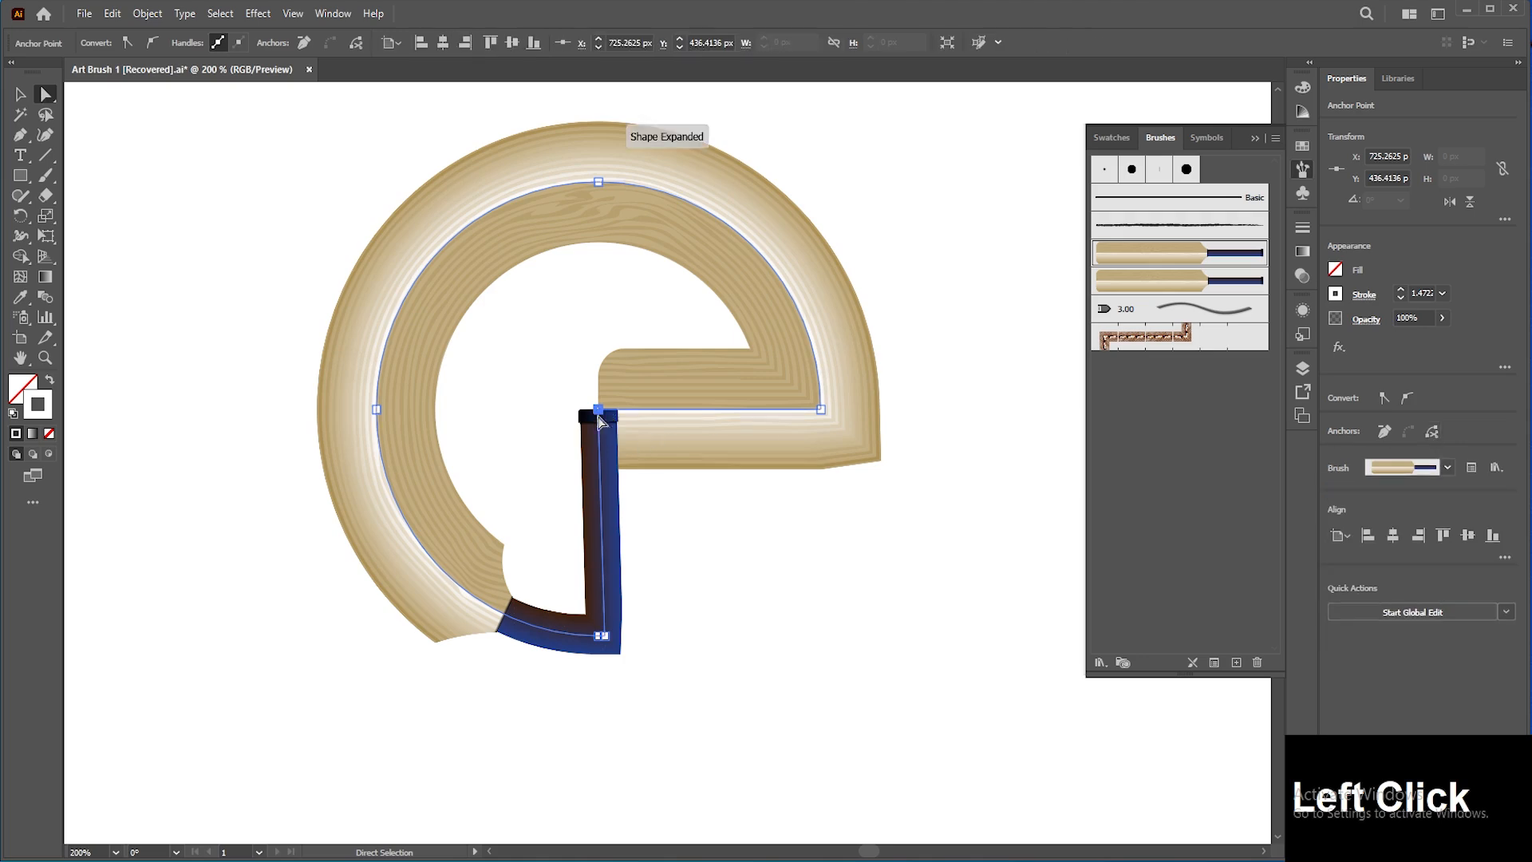
Step: Drag the cut endpoint downward and extend the path with the Pen tool, then undo the last segment
{"action": "left_click_drag", "start_coordinate": [605, 422], "coordinate": [625, 812]}
{"action": "left_click_drag", "start_coordinate": [696, 707], "coordinate": [574, 655]}
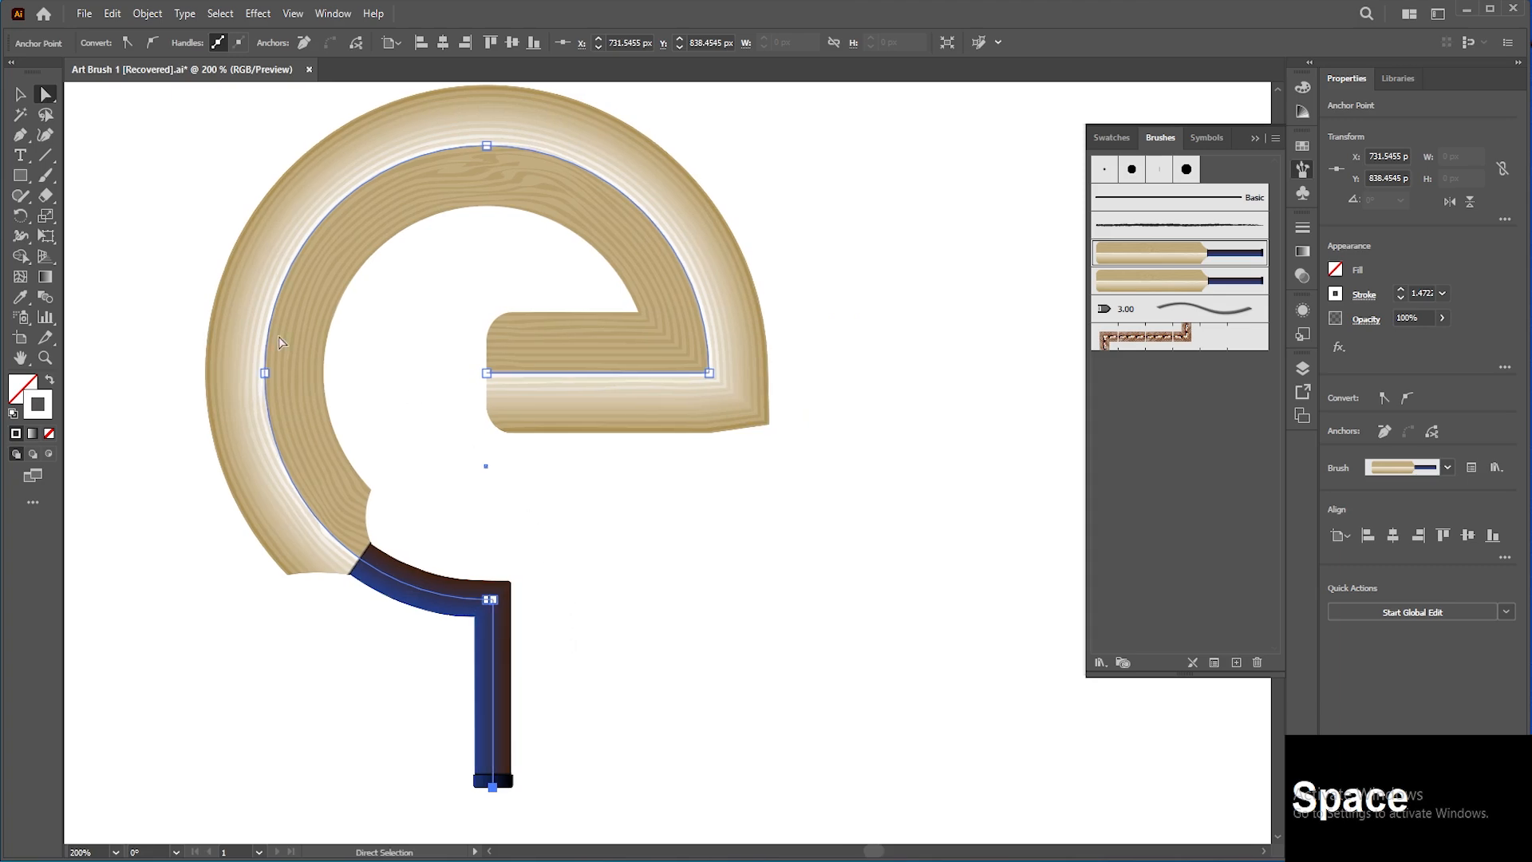
{"action": "left_click", "coordinate": [21, 138]}
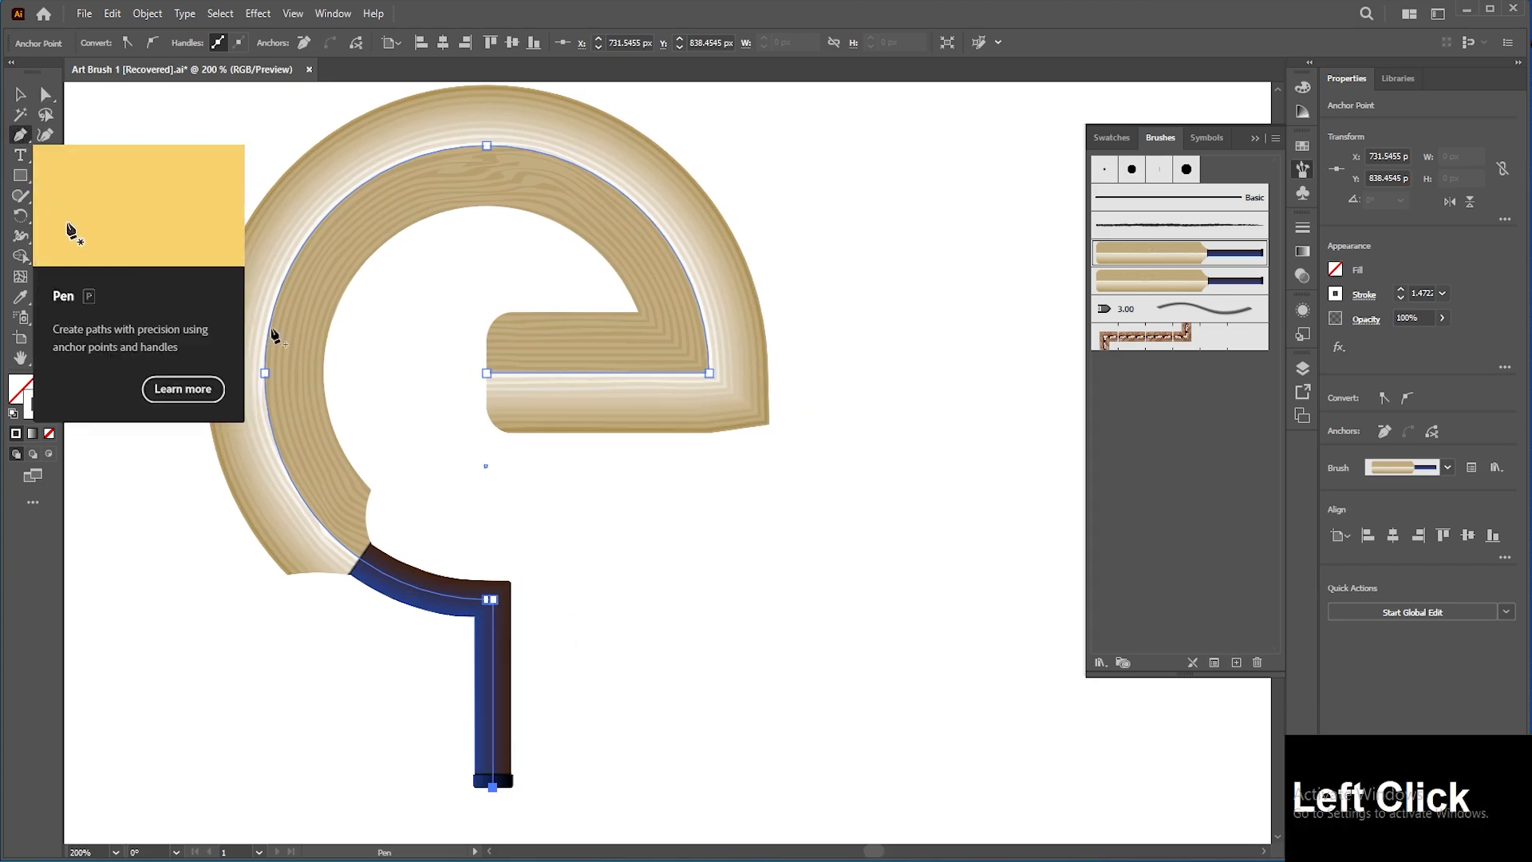
{"action": "left_click_drag", "start_coordinate": [494, 788], "coordinate": [912, 788]}
{"action": "left_click", "coordinate": [912, 788], "text": "shift"}
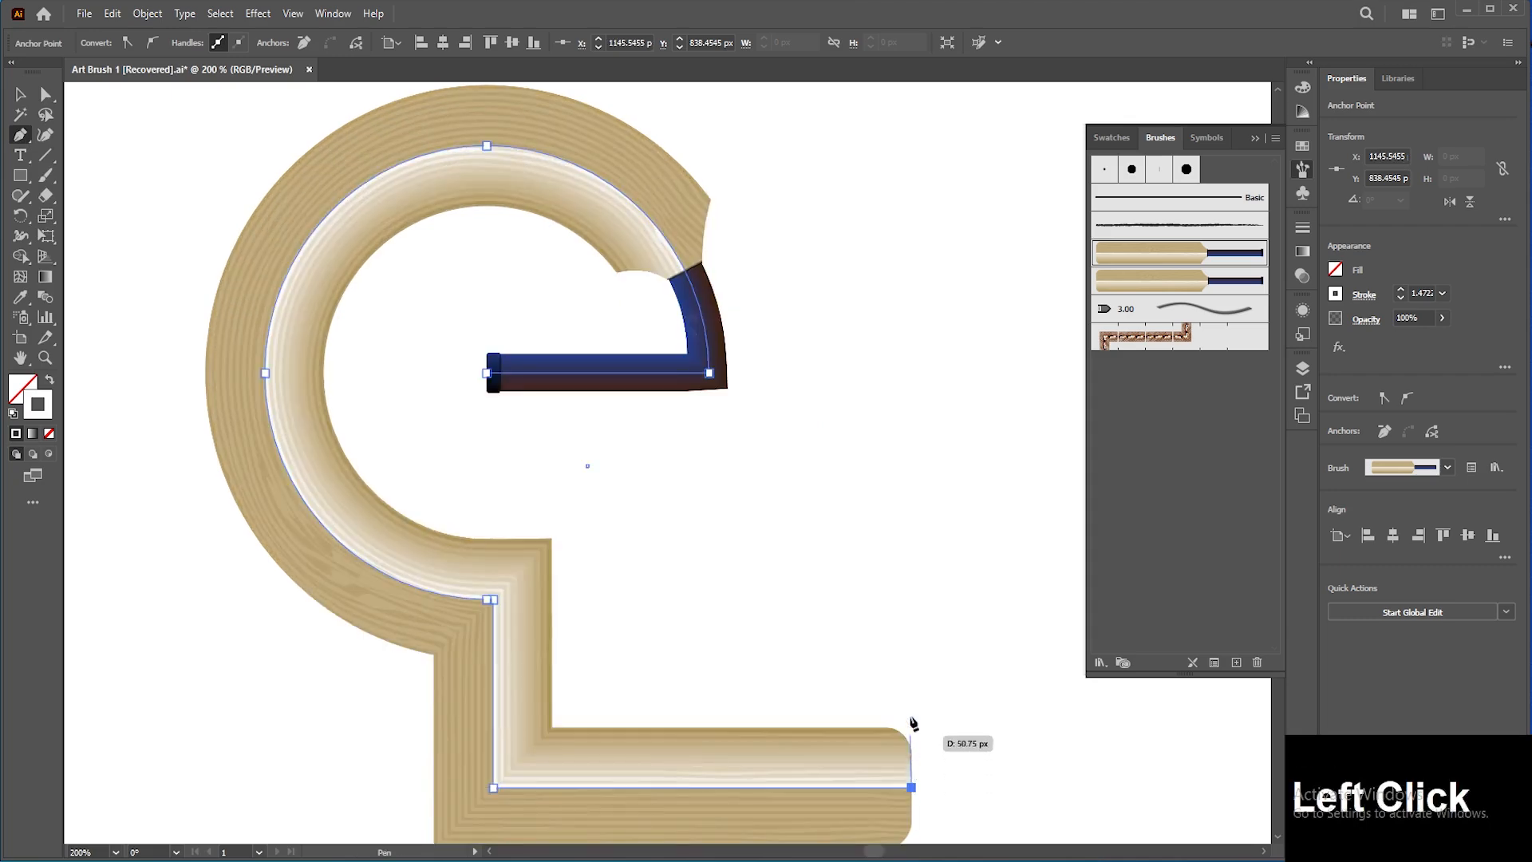
{"action": "left_click", "coordinate": [911, 487]}
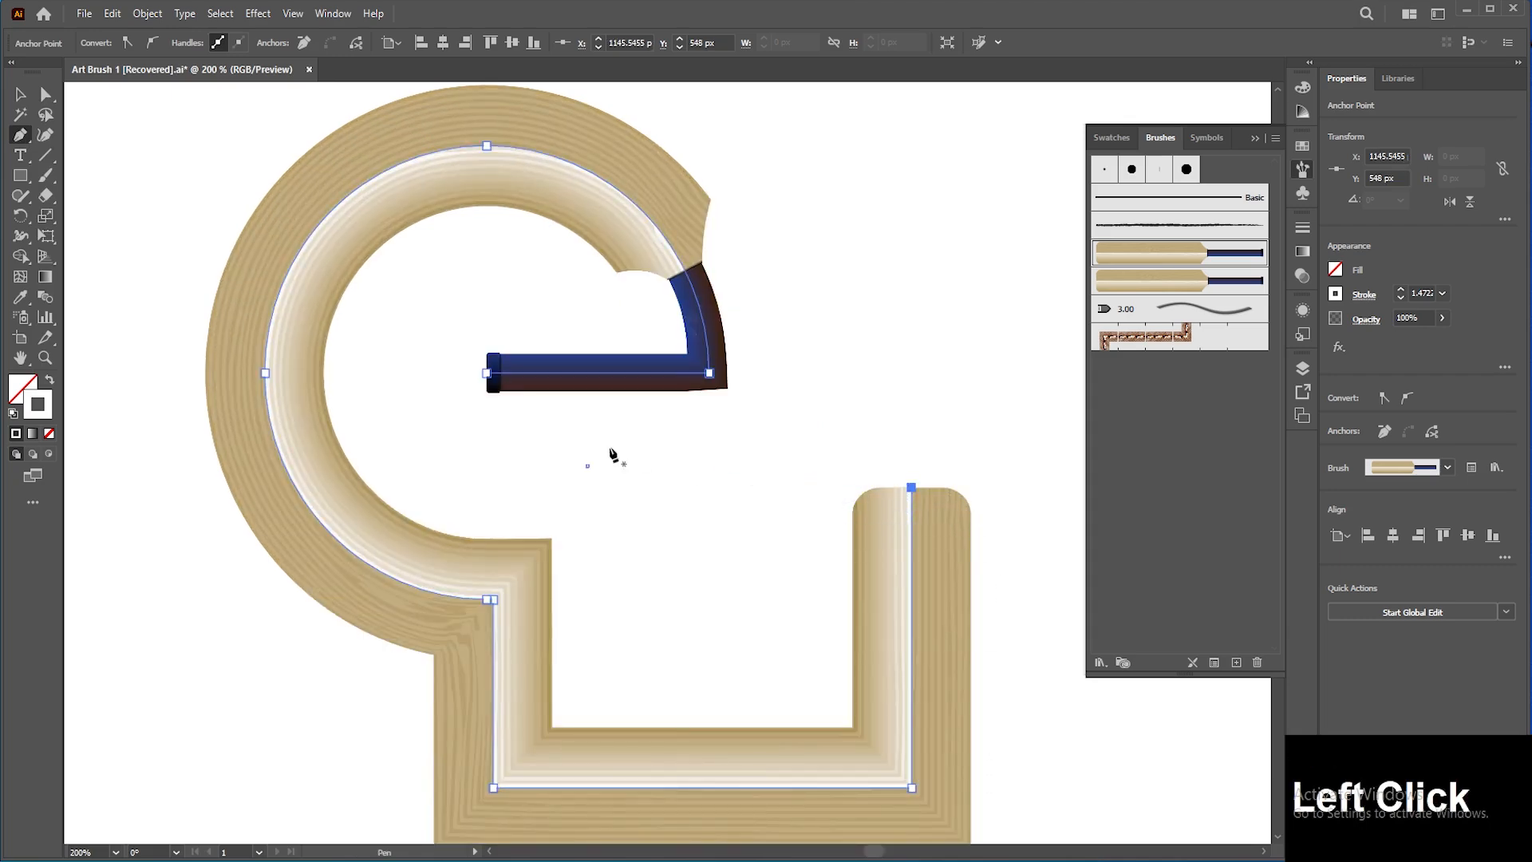
{"action": "left_click", "coordinate": [26, 93]}
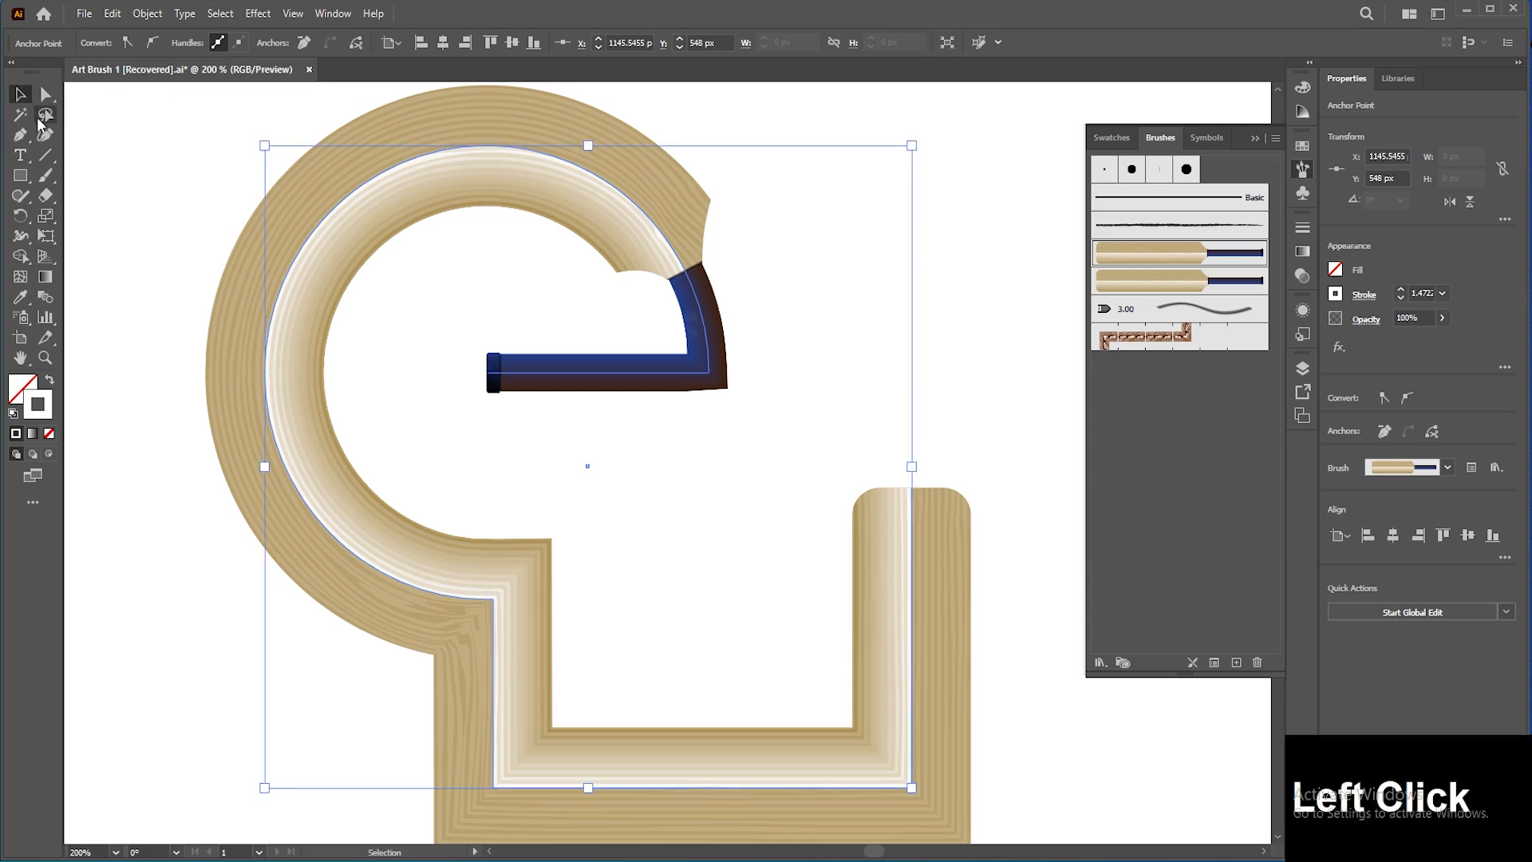
{"action": "key", "text": "ctrl+z"}
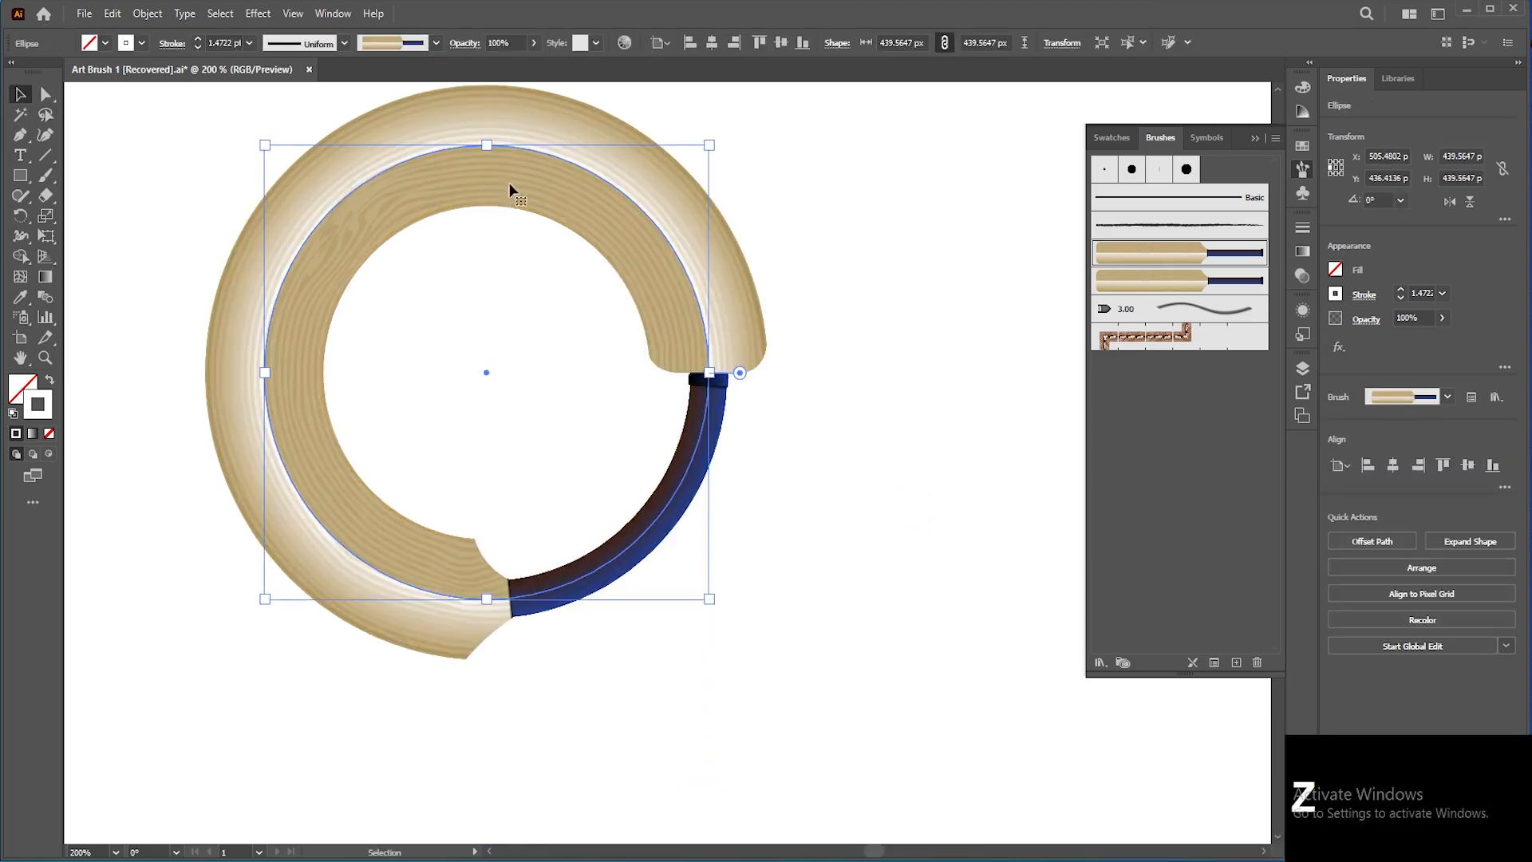
Step: Select the brushed circle and set its stroke weight to 0.75 pt
{"action": "left_click_drag", "start_coordinate": [513, 188], "coordinate": [740, 255]}
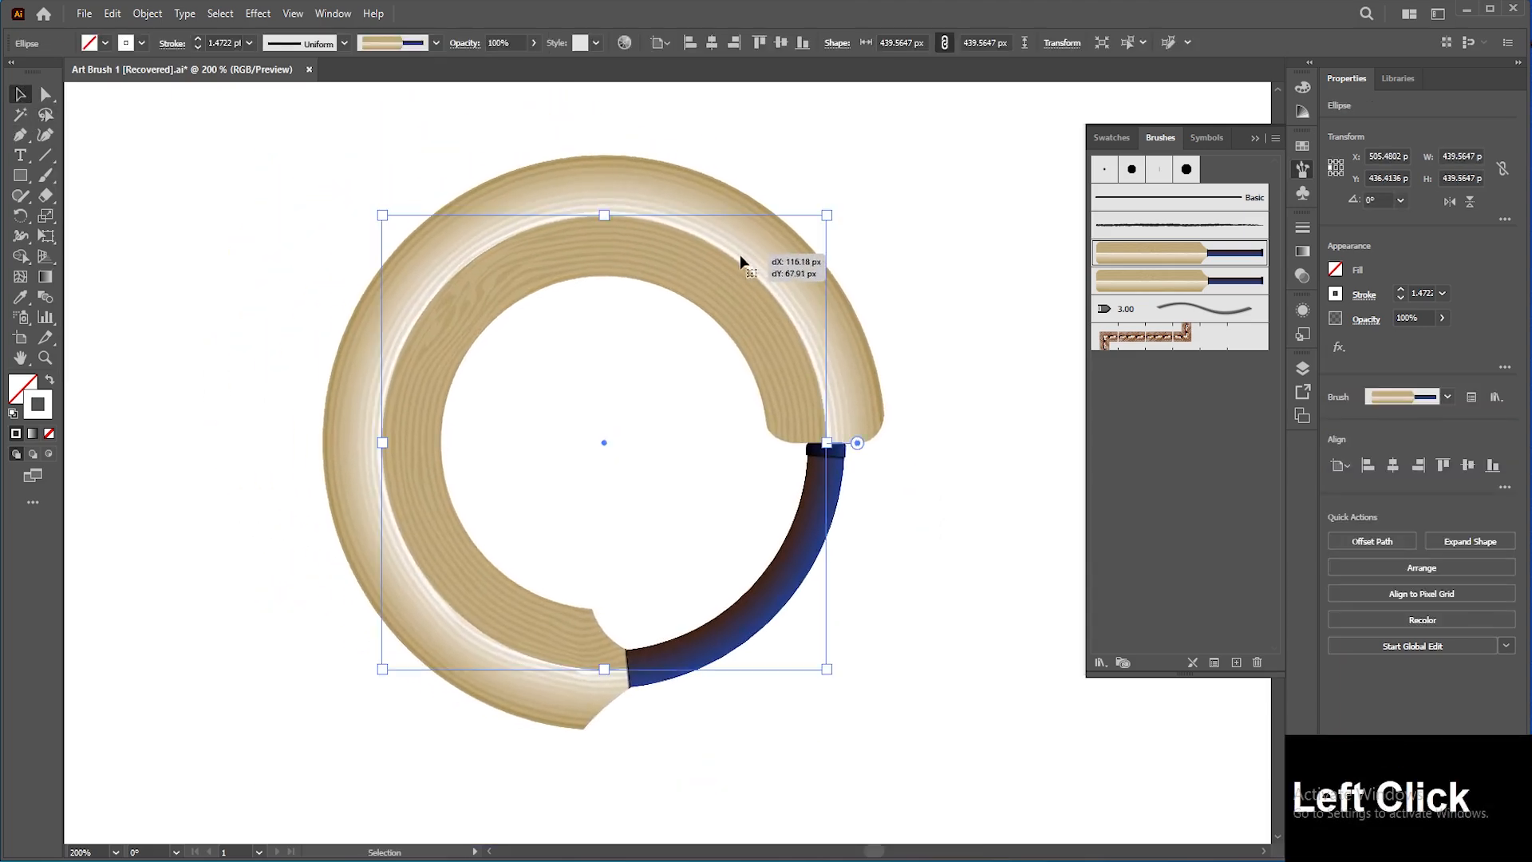
{"action": "left_click", "coordinate": [1442, 292]}
{"action": "left_click", "coordinate": [1467, 349]}
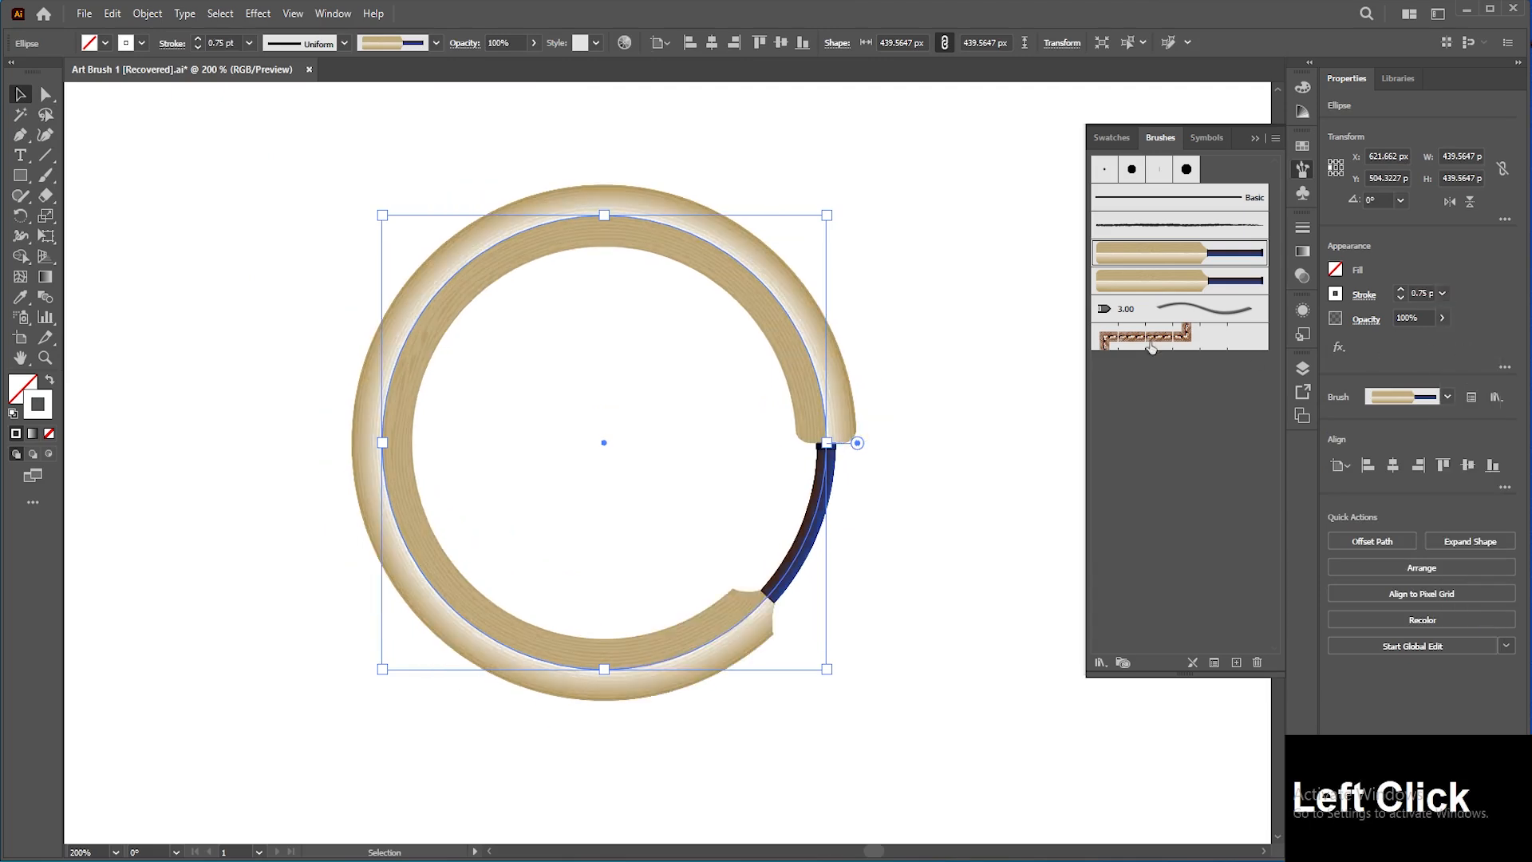
Step: Try cutting the circle at its left anchor and pulling pieces apart, then undo those edits
{"action": "mouse_move", "coordinate": [874, 367]}
{"action": "left_mouse_down"}
{"action": "mouse_move", "coordinate": [917, 340]}
{"action": "mouse_move", "coordinate": [892, 429]}
{"action": "left_mouse_up"}
{"action": "key", "text": "a"}
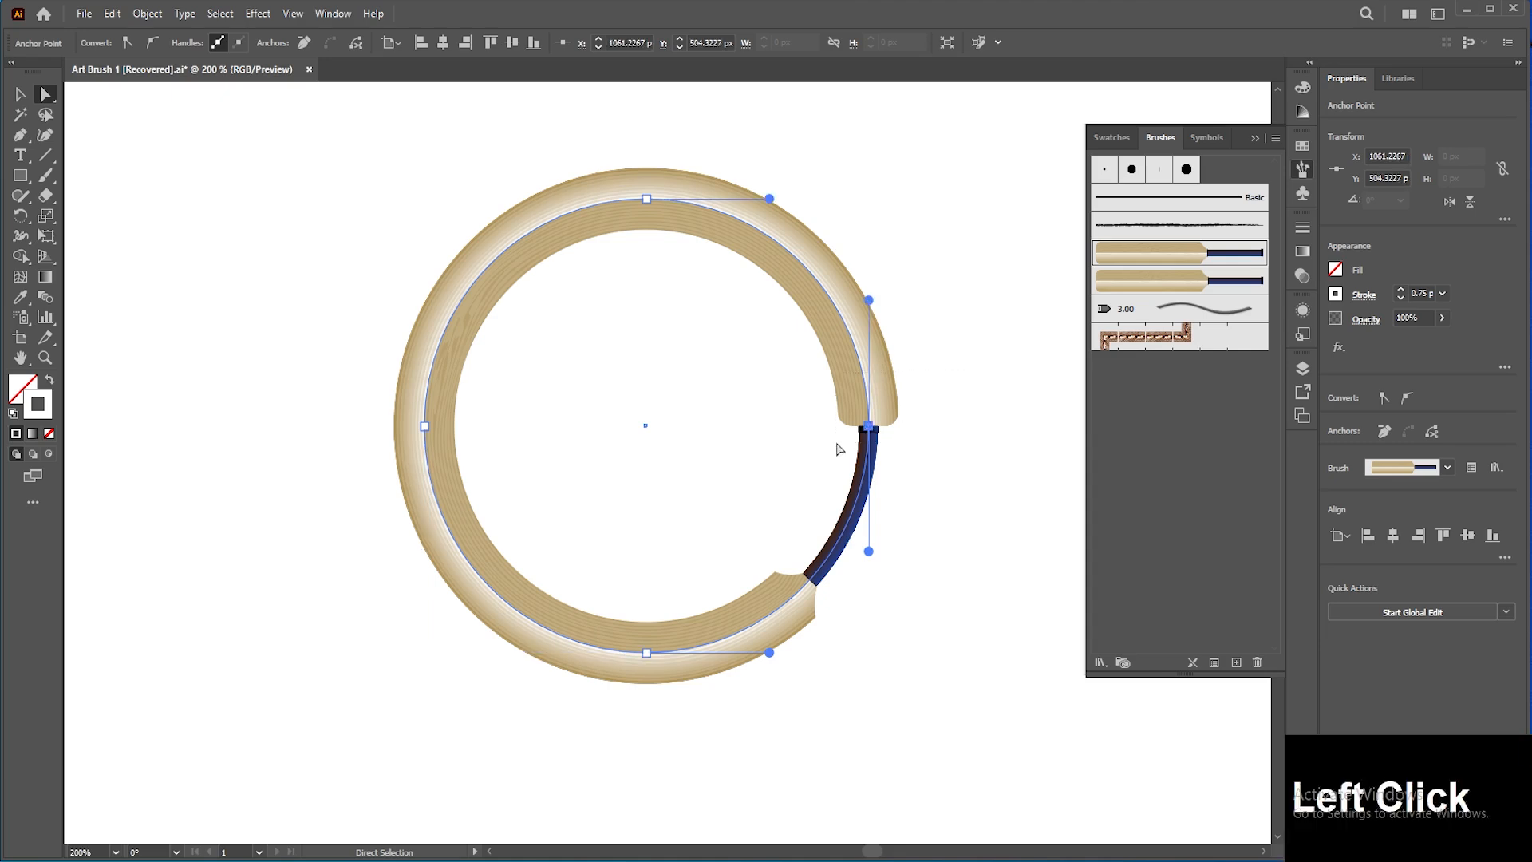
{"action": "left_click", "coordinate": [424, 426], "text": "shift"}
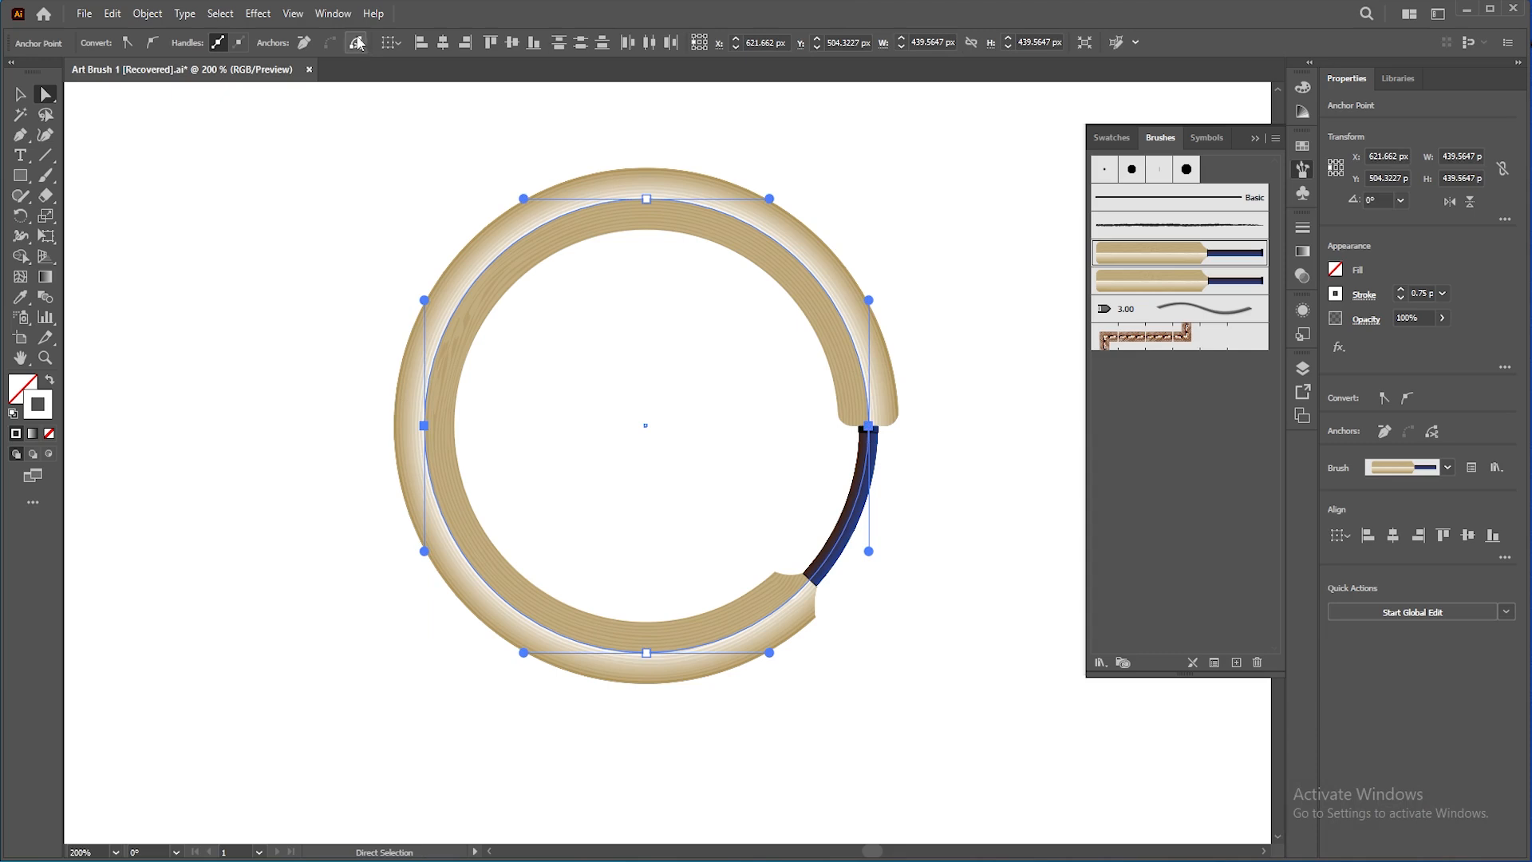
{"action": "left_click", "coordinate": [1431, 431]}
{"action": "left_click", "coordinate": [1010, 441]}
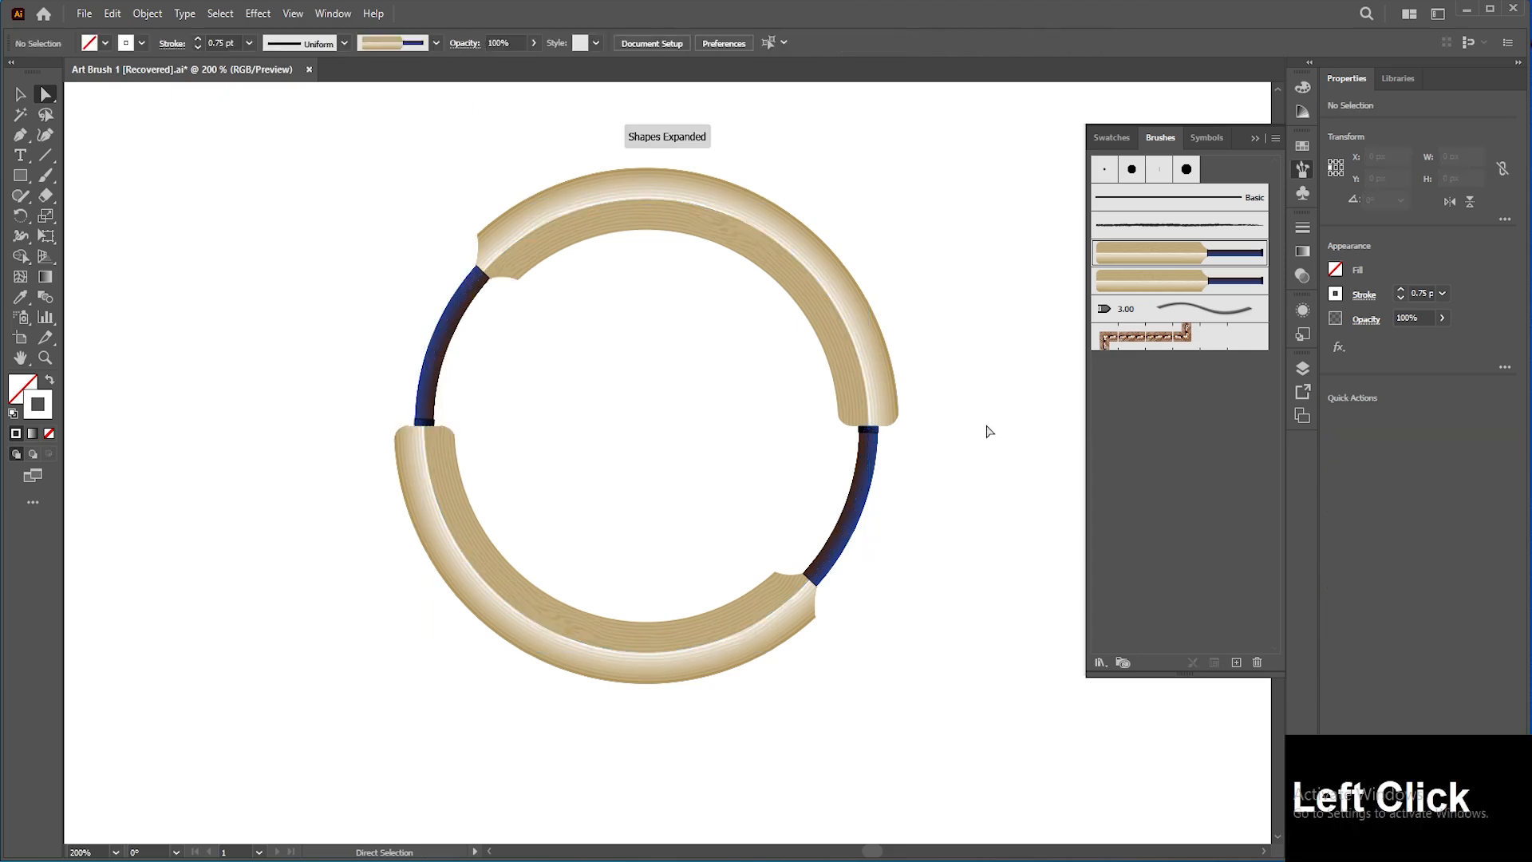
{"action": "key", "text": "v"}
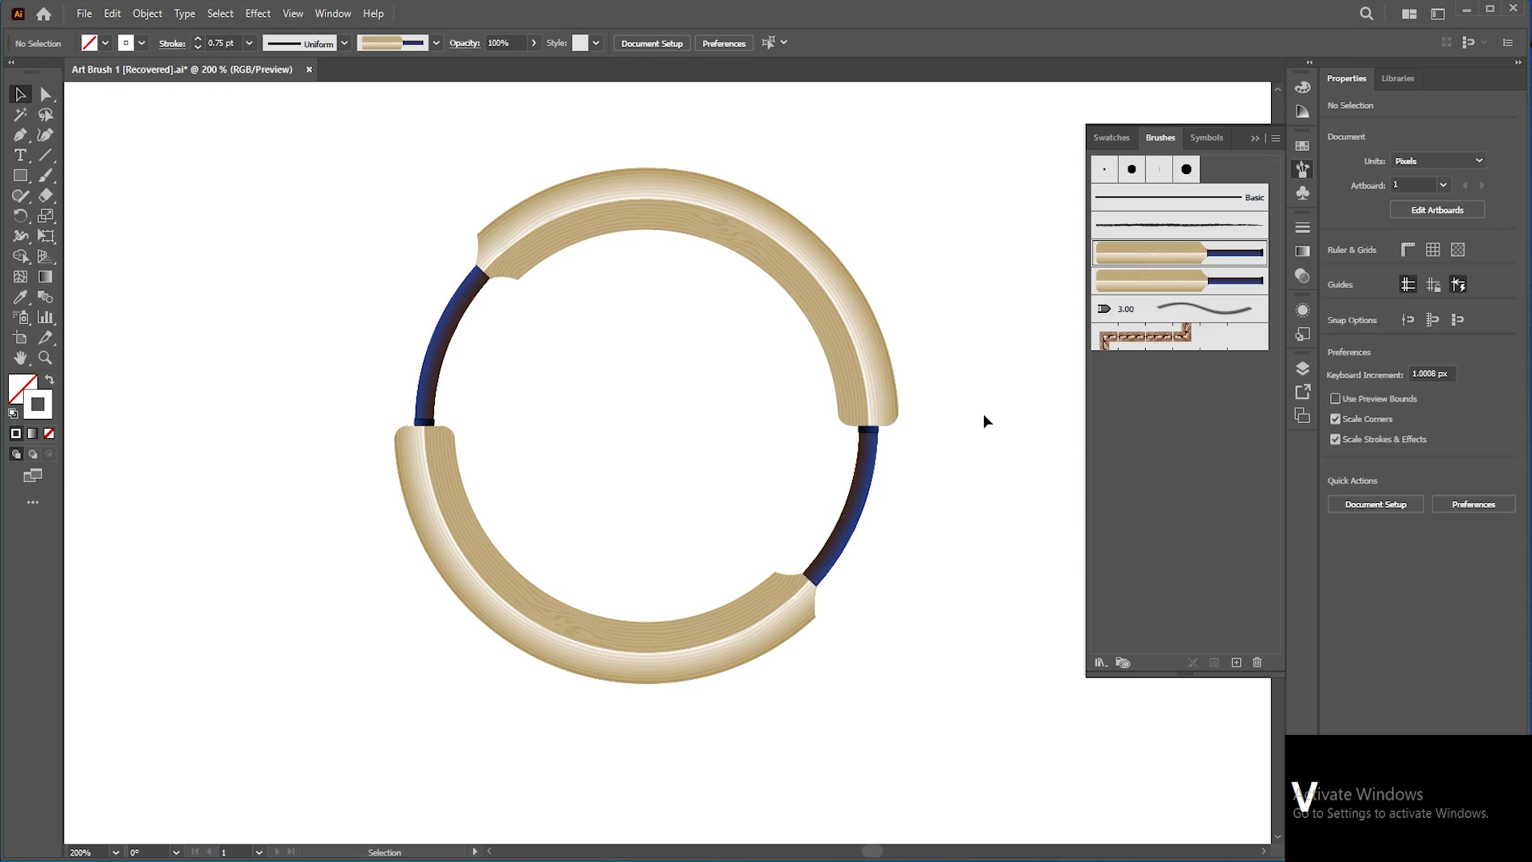
{"action": "left_click", "coordinate": [858, 359]}
{"action": "left_click_drag", "start_coordinate": [824, 290], "coordinate": [854, 249]}
{"action": "left_click_drag", "start_coordinate": [807, 587], "coordinate": [859, 638]}
{"action": "key", "text": "ctrl+z"}
{"action": "key", "text": "ctrl+z"}
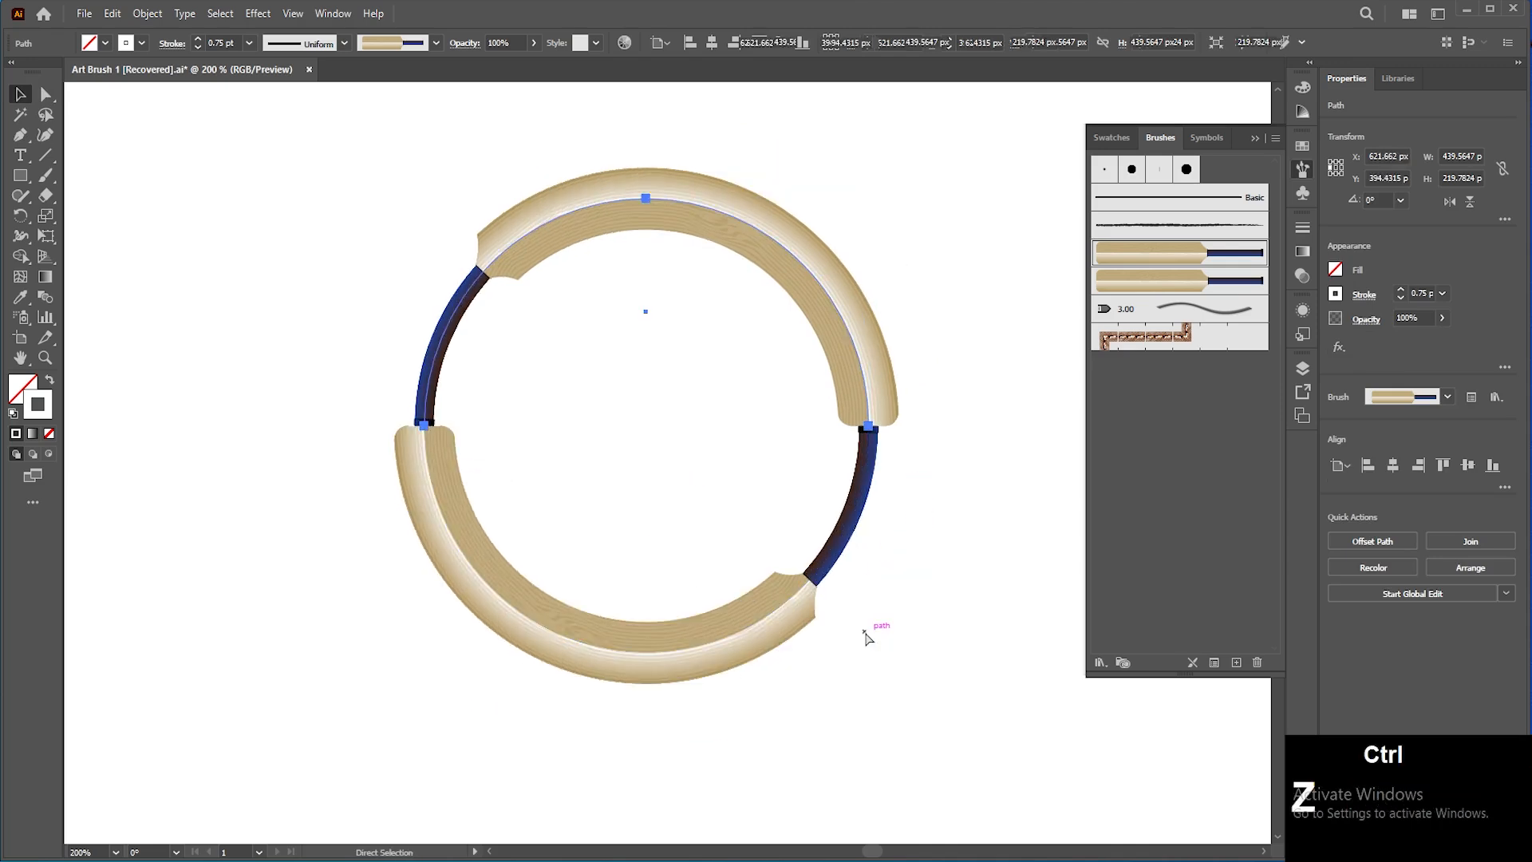
{"action": "key", "text": "ctrl+z"}
Step: Cut the circular path at its top, bottom and left anchors into four separate arc segments
{"action": "key", "text": "a"}
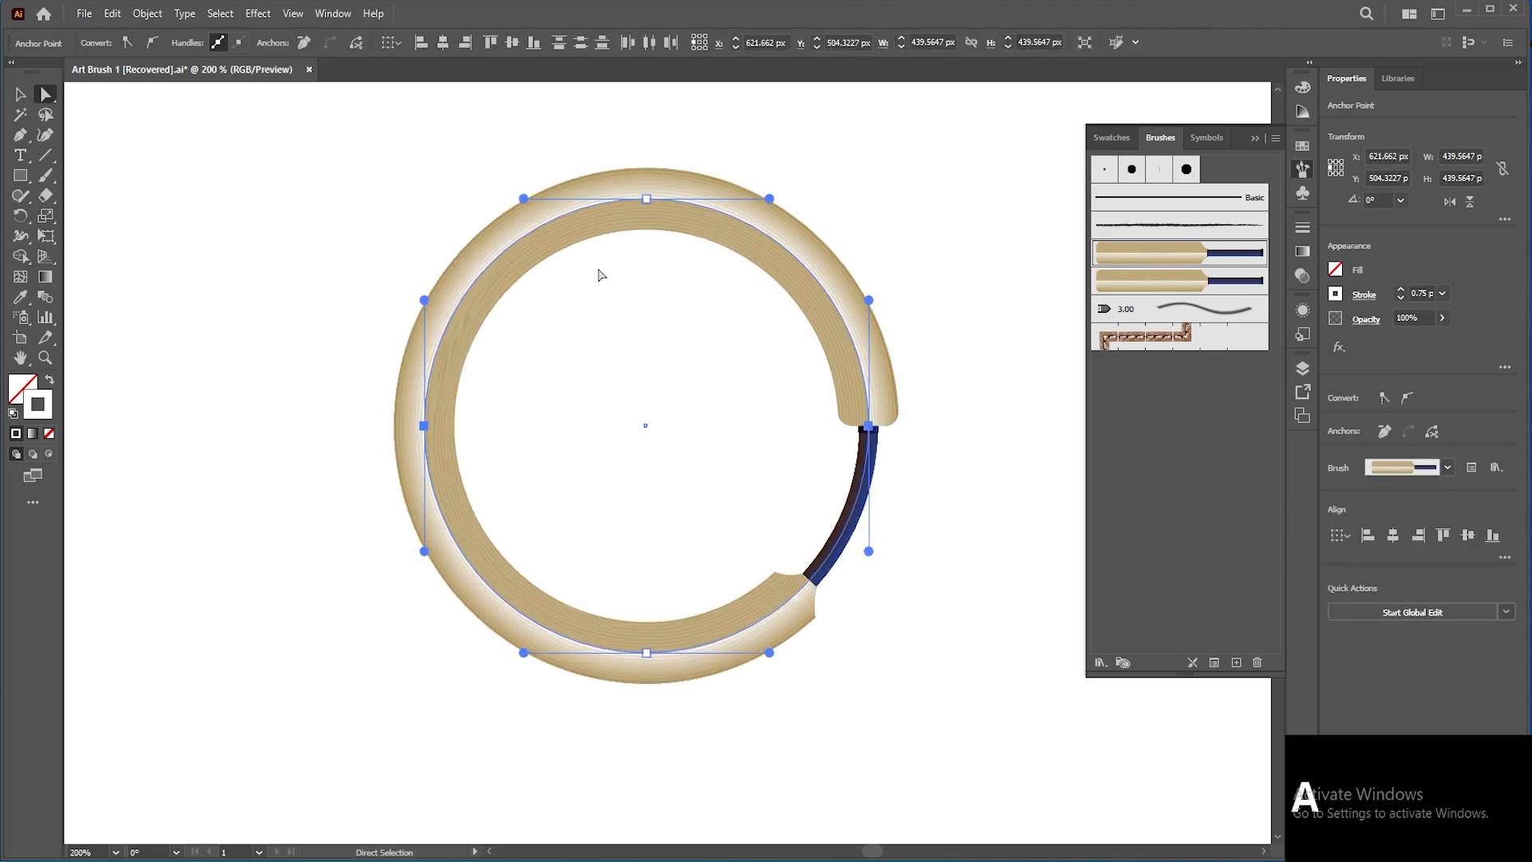
{"action": "left_click", "coordinate": [646, 198]}
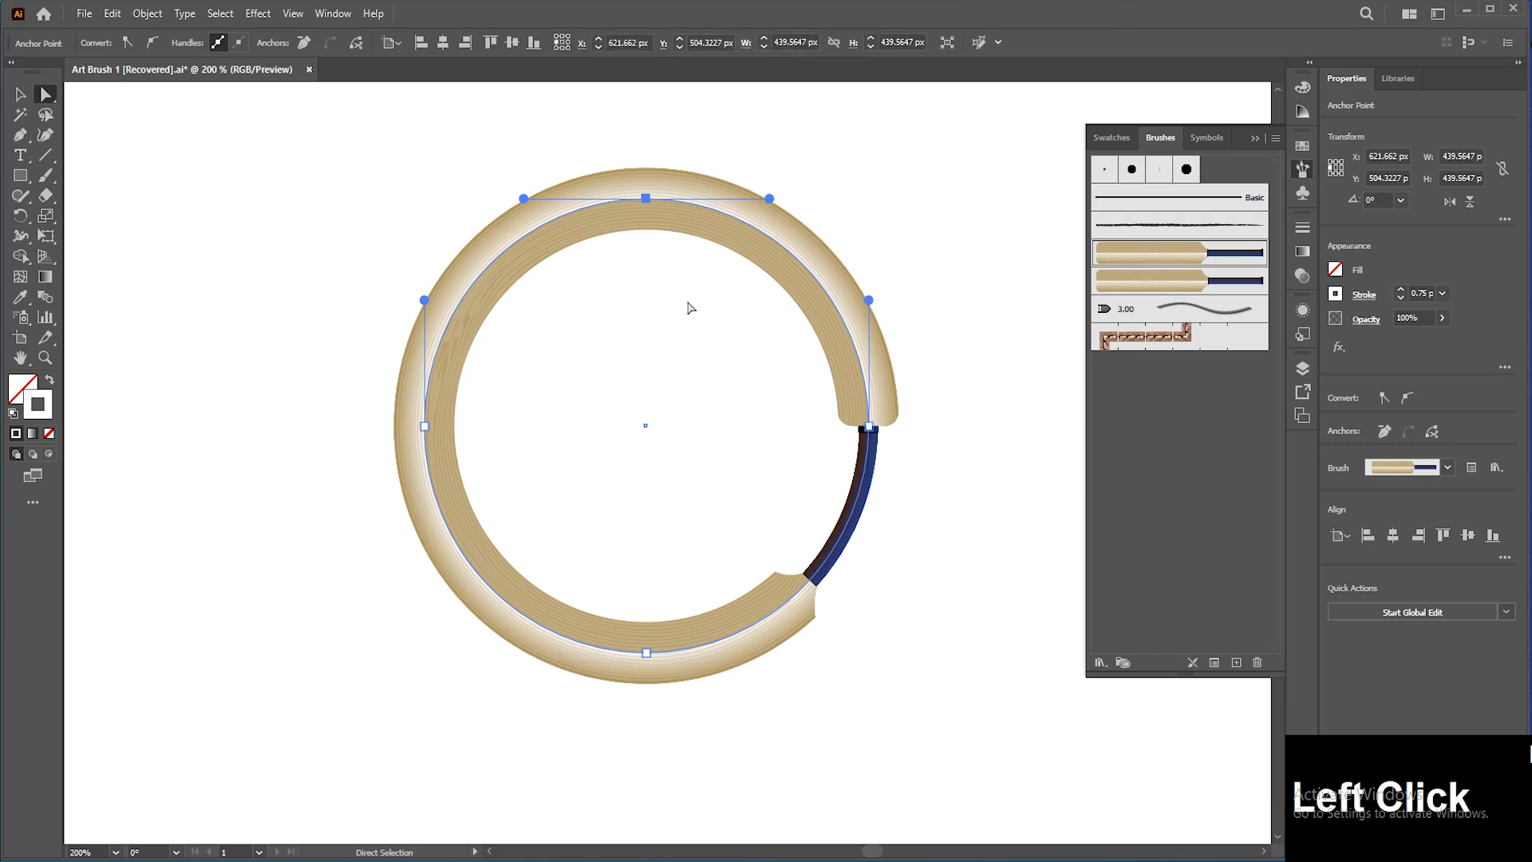
{"action": "left_click", "coordinate": [1430, 431]}
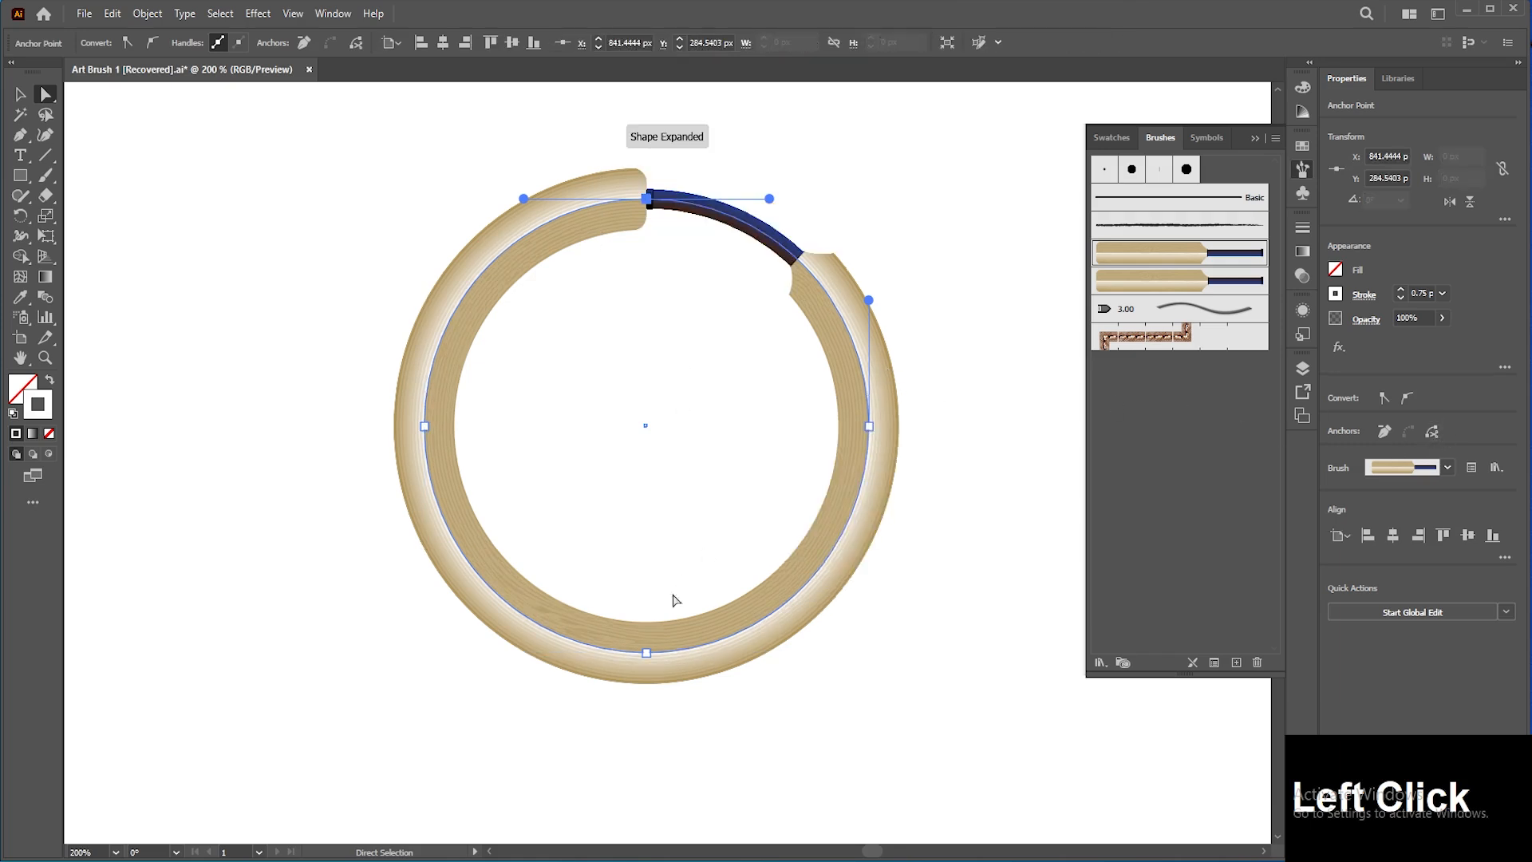
{"action": "left_click", "coordinate": [645, 653]}
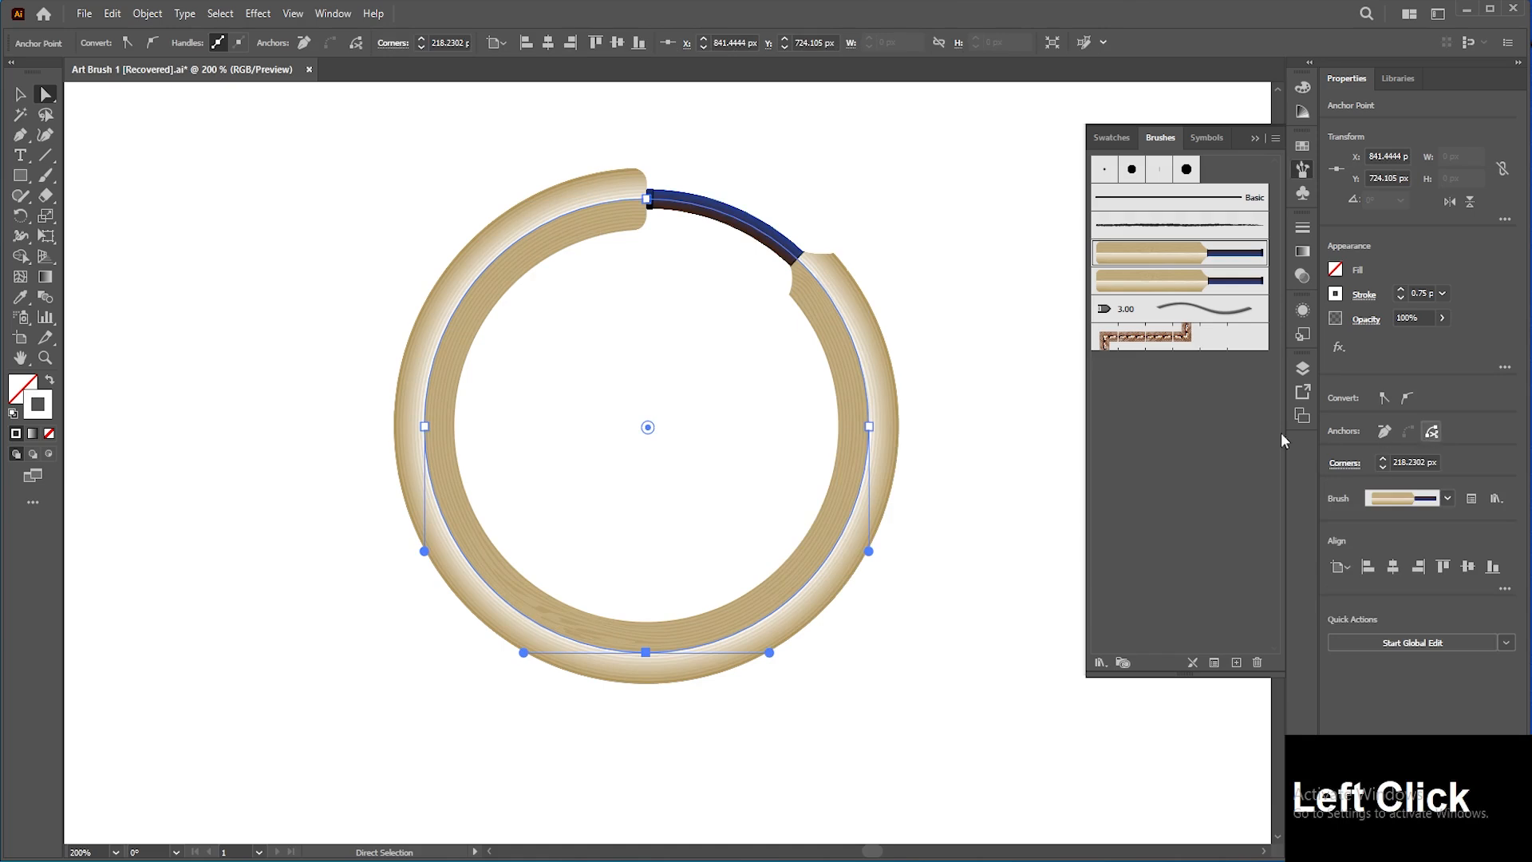
{"action": "left_click", "coordinate": [869, 426]}
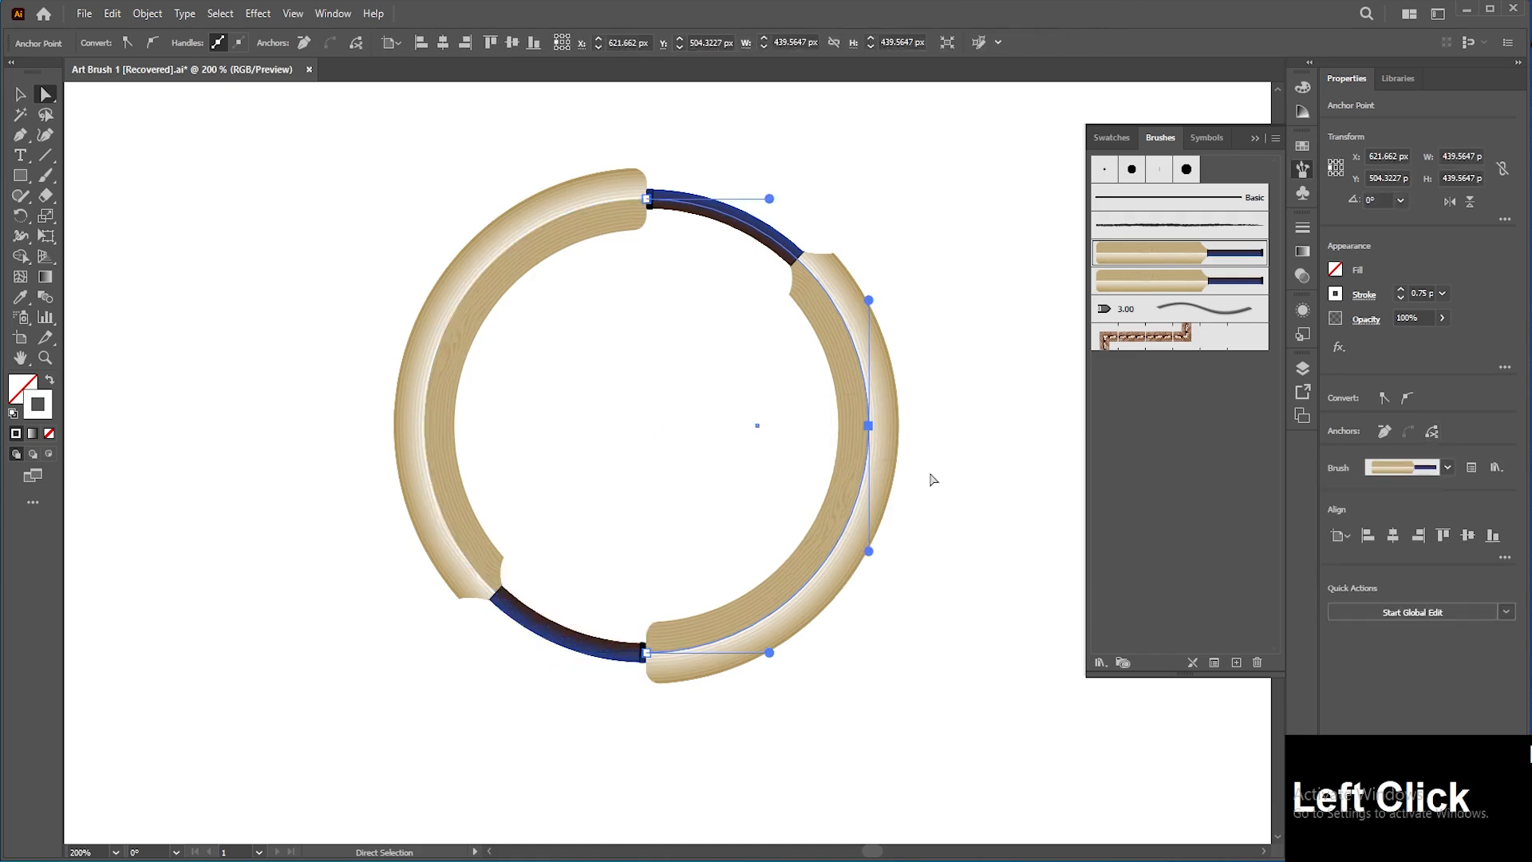
{"action": "left_click", "coordinate": [1429, 433]}
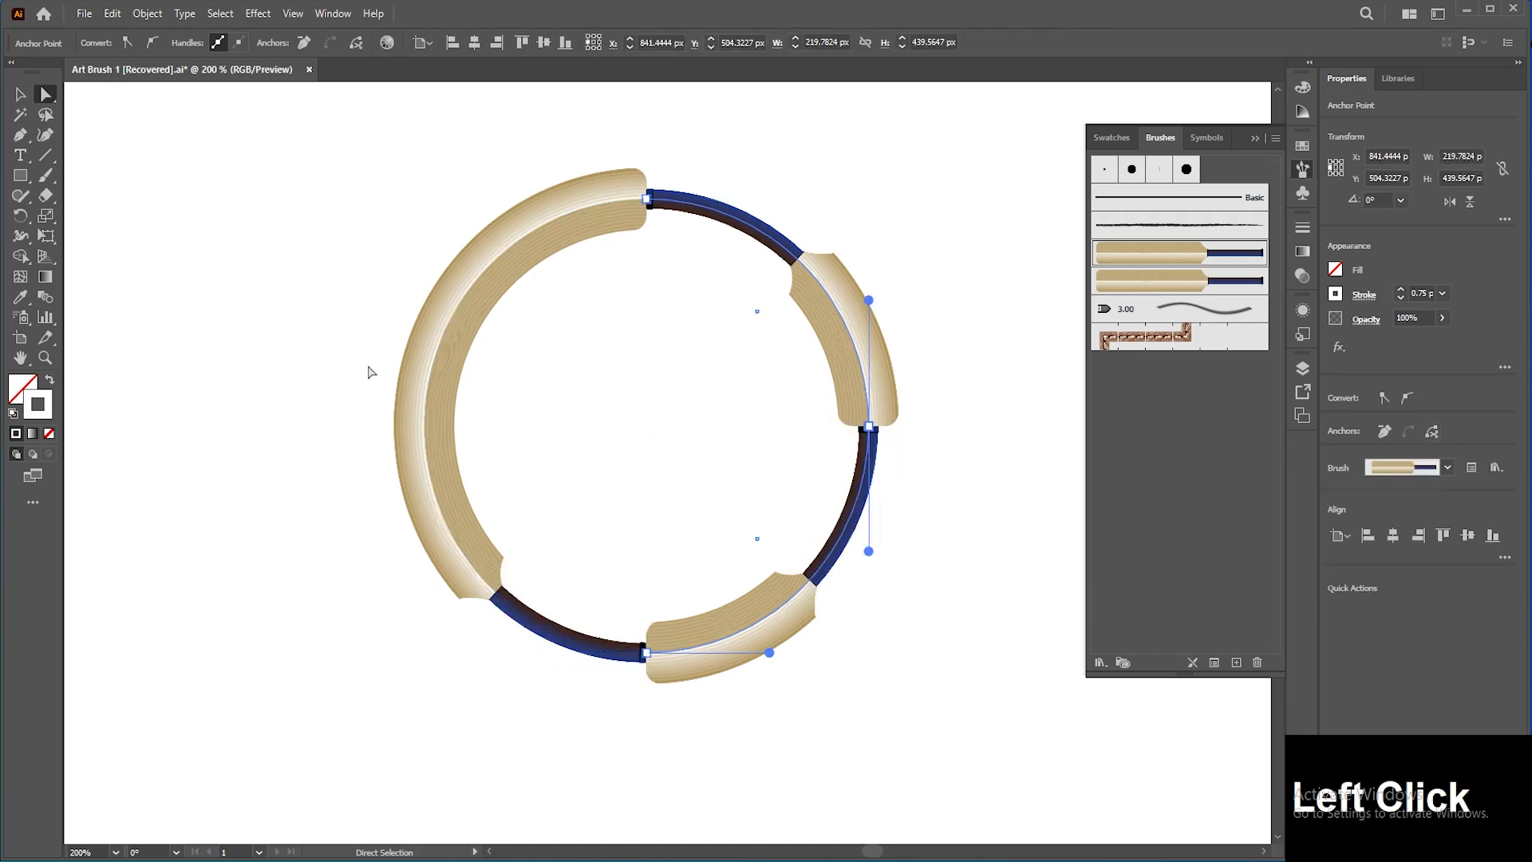
{"action": "left_click_drag", "start_coordinate": [369, 348], "coordinate": [506, 428]}
{"action": "left_click_drag", "start_coordinate": [326, 405], "coordinate": [523, 472]}
{"action": "left_click", "coordinate": [1431, 432]}
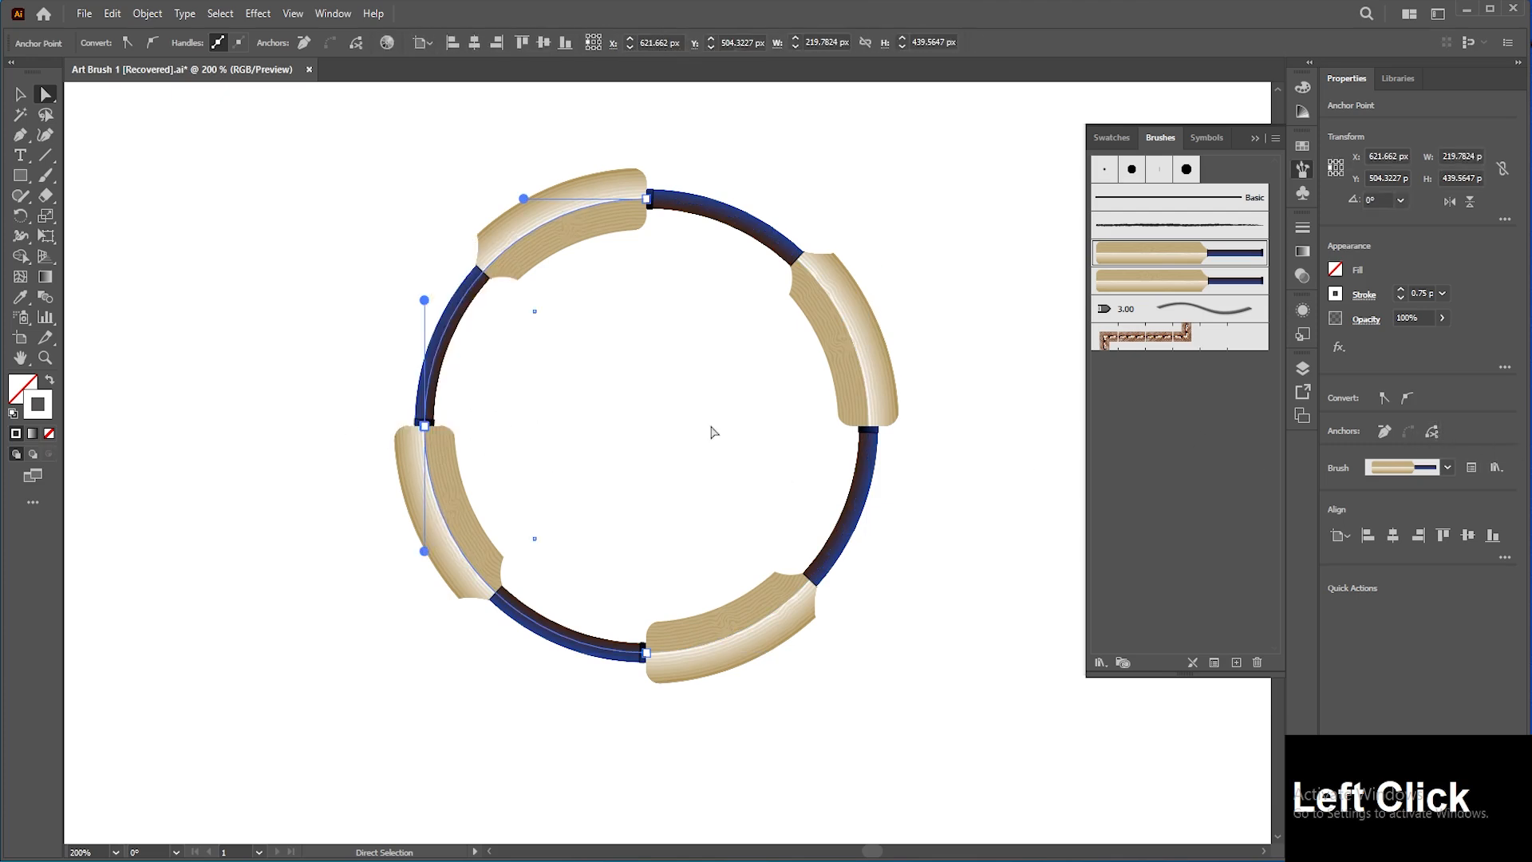
Step: Move the four arc segments outward apart from each other, then undo these moves and edits
{"action": "left_click", "coordinate": [20, 93]}
{"action": "left_click", "coordinate": [106, 194]}
{"action": "left_click_drag", "start_coordinate": [522, 237], "coordinate": [434, 193]}
{"action": "left_click_drag", "start_coordinate": [813, 285], "coordinate": [880, 245]}
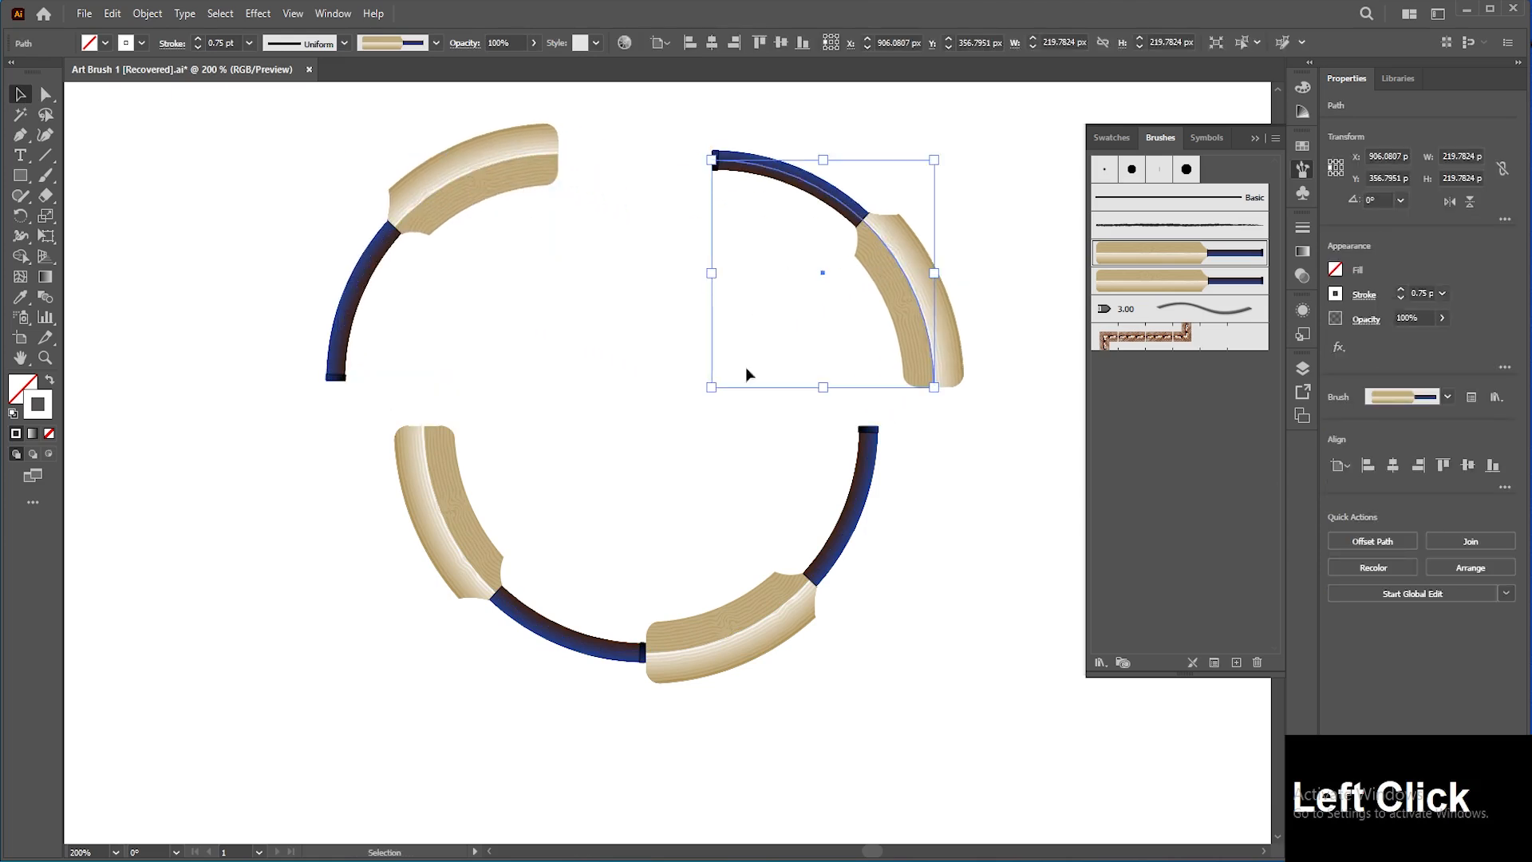
{"action": "left_click_drag", "start_coordinate": [798, 604], "coordinate": [877, 629]}
{"action": "left_click_drag", "start_coordinate": [417, 533], "coordinate": [356, 563]}
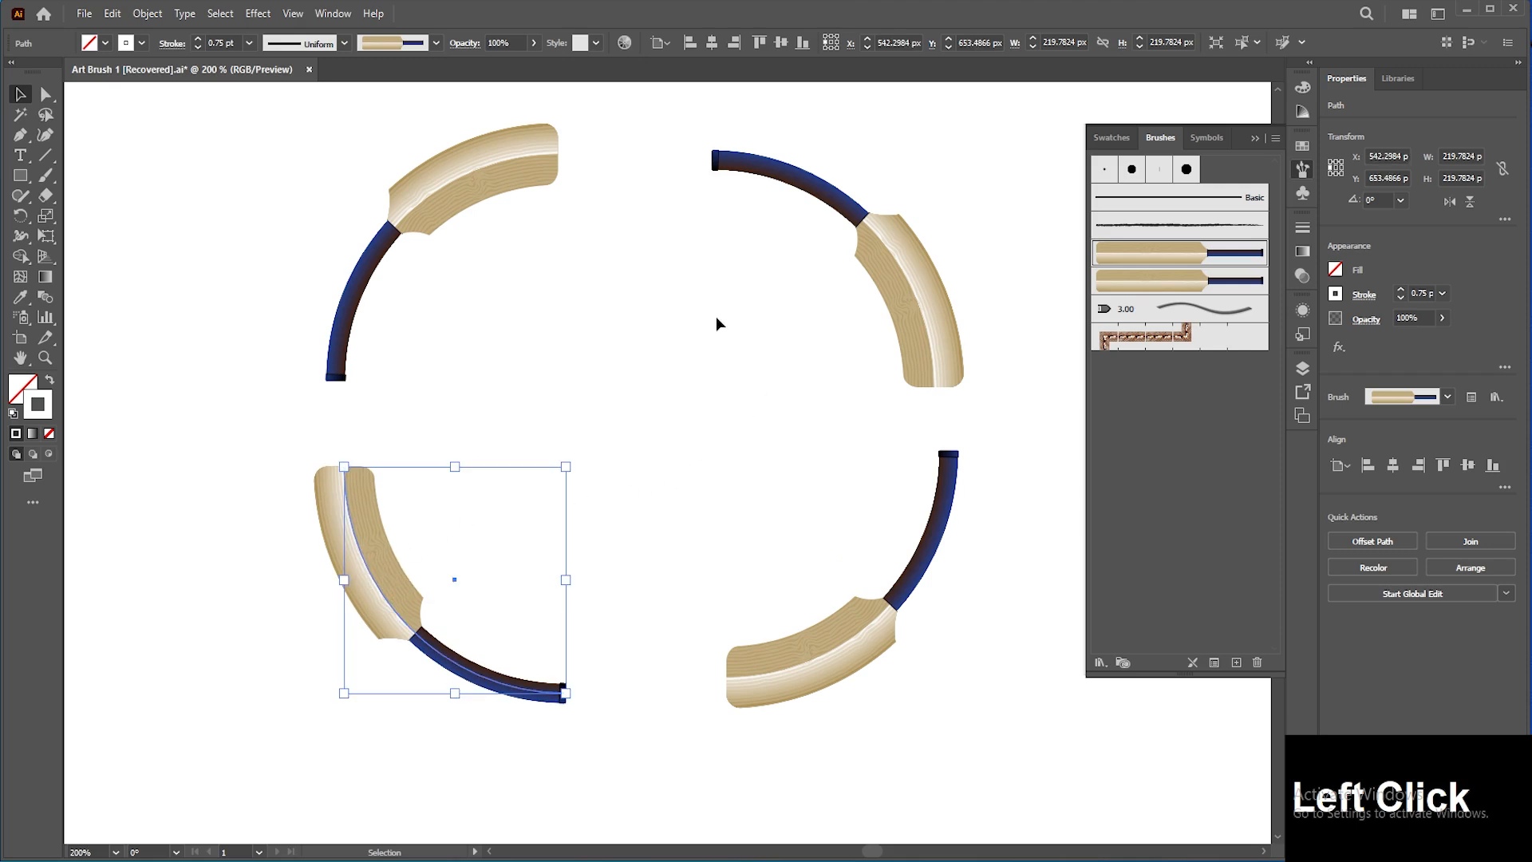
{"action": "key", "text": "ctrl+z"}
{"action": "key", "text": "ctrl+z"}
{"action": "key", "text": "ctrl+z"}
{"action": "key", "text": "ctrl+z"}
{"action": "key", "text": "ctrl+z"}
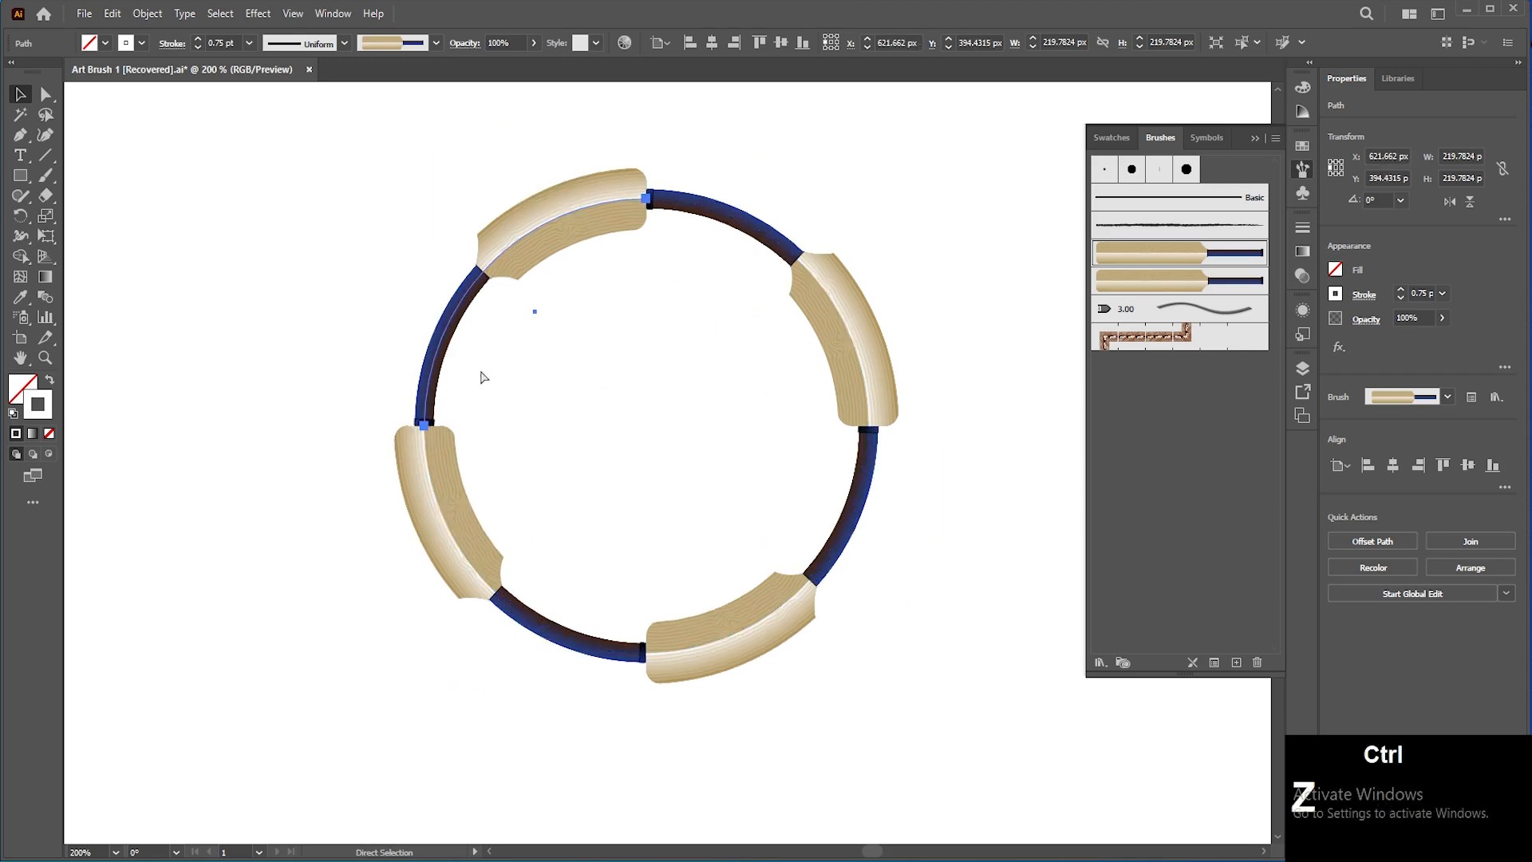
{"action": "key", "text": "ctrl+z"}
{"action": "key", "text": "ctrl+z"}
{"action": "key", "text": "ctrl+z"}
{"action": "key", "text": "ctrl+z"}
Step: Draw a new circle about 422 px wide in an empty area of the artboard
{"action": "left_click", "coordinate": [332, 361]}
{"action": "key", "text": "ctrl+1"}
{"action": "mouse_move", "coordinate": [741, 513]}
{"action": "left_mouse_down"}
{"action": "mouse_move", "coordinate": [538, 524]}
{"action": "mouse_move", "coordinate": [179, 510]}
{"action": "mouse_move", "coordinate": [308, 461]}
{"action": "left_mouse_up"}
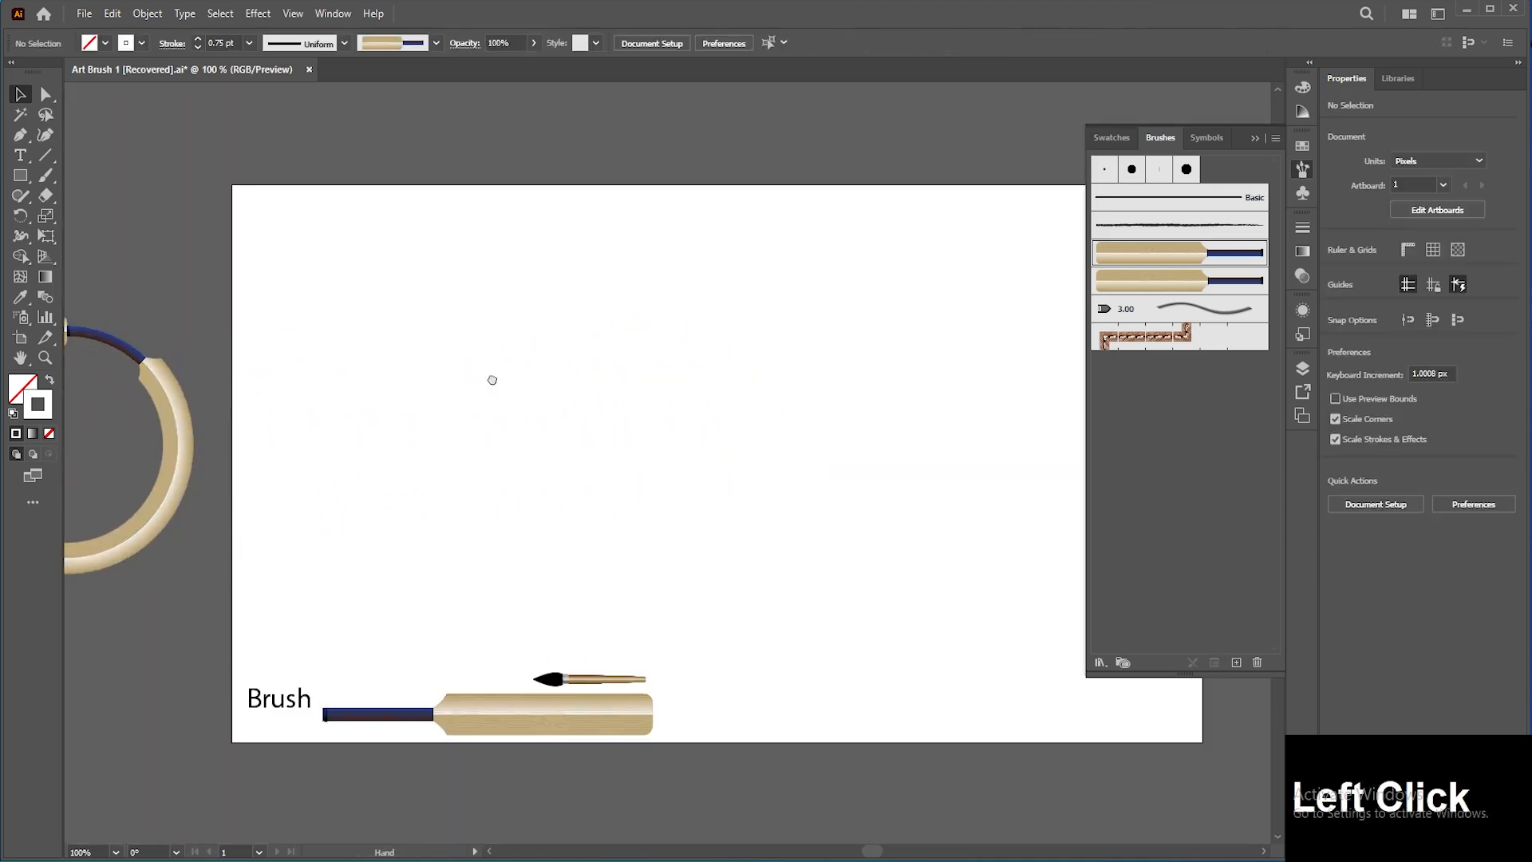
{"action": "key", "text": "space"}
{"action": "left_click_drag", "start_coordinate": [444, 347], "coordinate": [352, 348]}
{"action": "left_click_drag", "start_coordinate": [24, 183], "coordinate": [86, 225]}
{"action": "mouse_move", "coordinate": [362, 357]}
{"action": "left_mouse_down"}
{"action": "mouse_move", "coordinate": [560, 534]}
{"action": "mouse_move", "coordinate": [575, 574]}
{"action": "left_mouse_up"}
{"action": "left_click", "coordinate": [44, 94]}
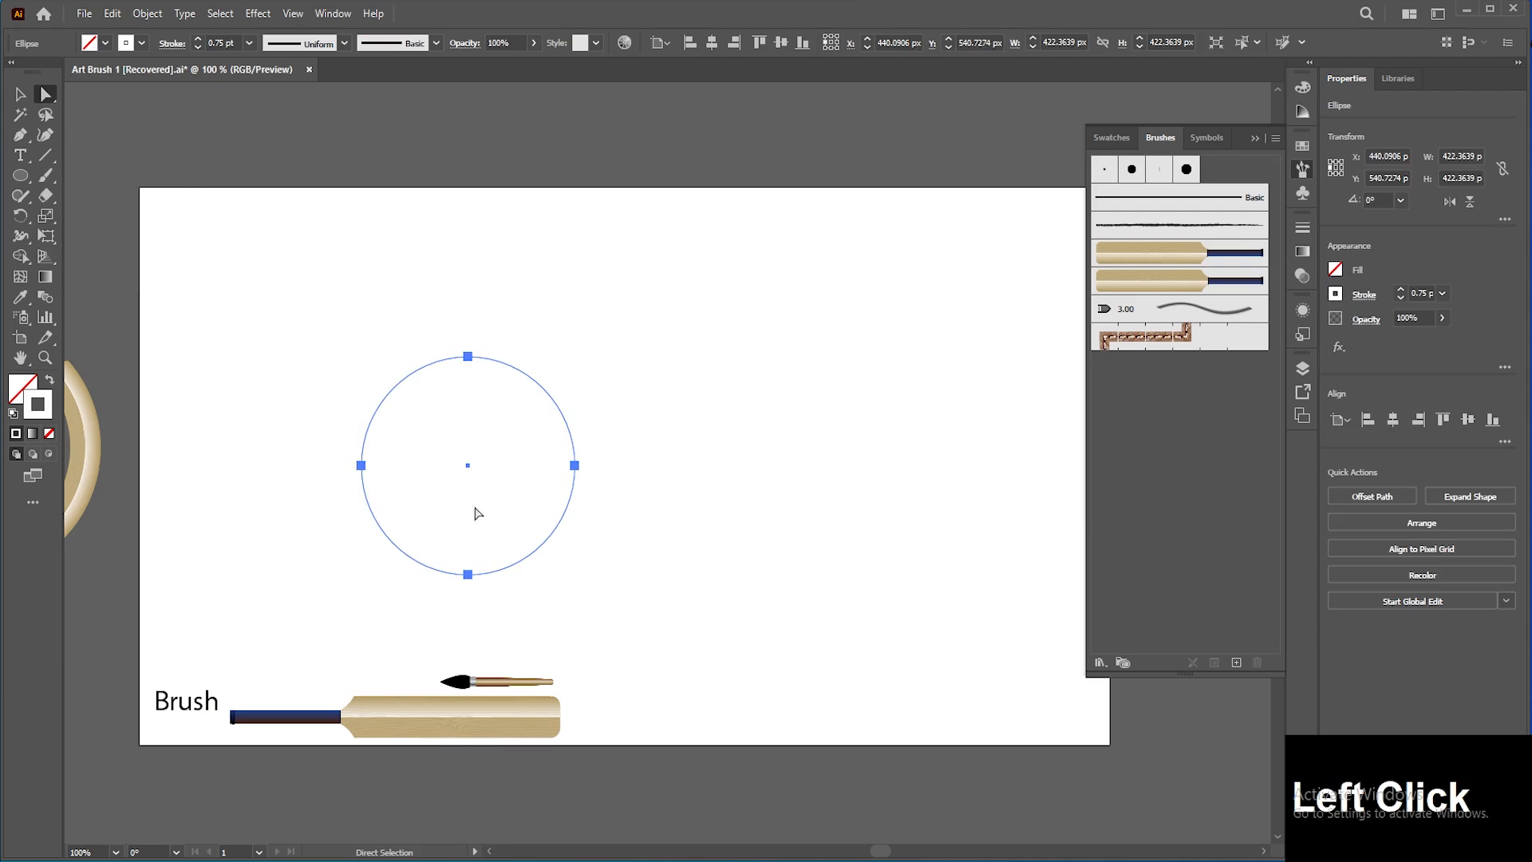
Step: Delete the circle's bottom anchor to leave an arch and extend it with a horizontal straight segment using the Pen tool
{"action": "left_click", "coordinate": [467, 574]}
{"action": "key", "text": "Delete"}
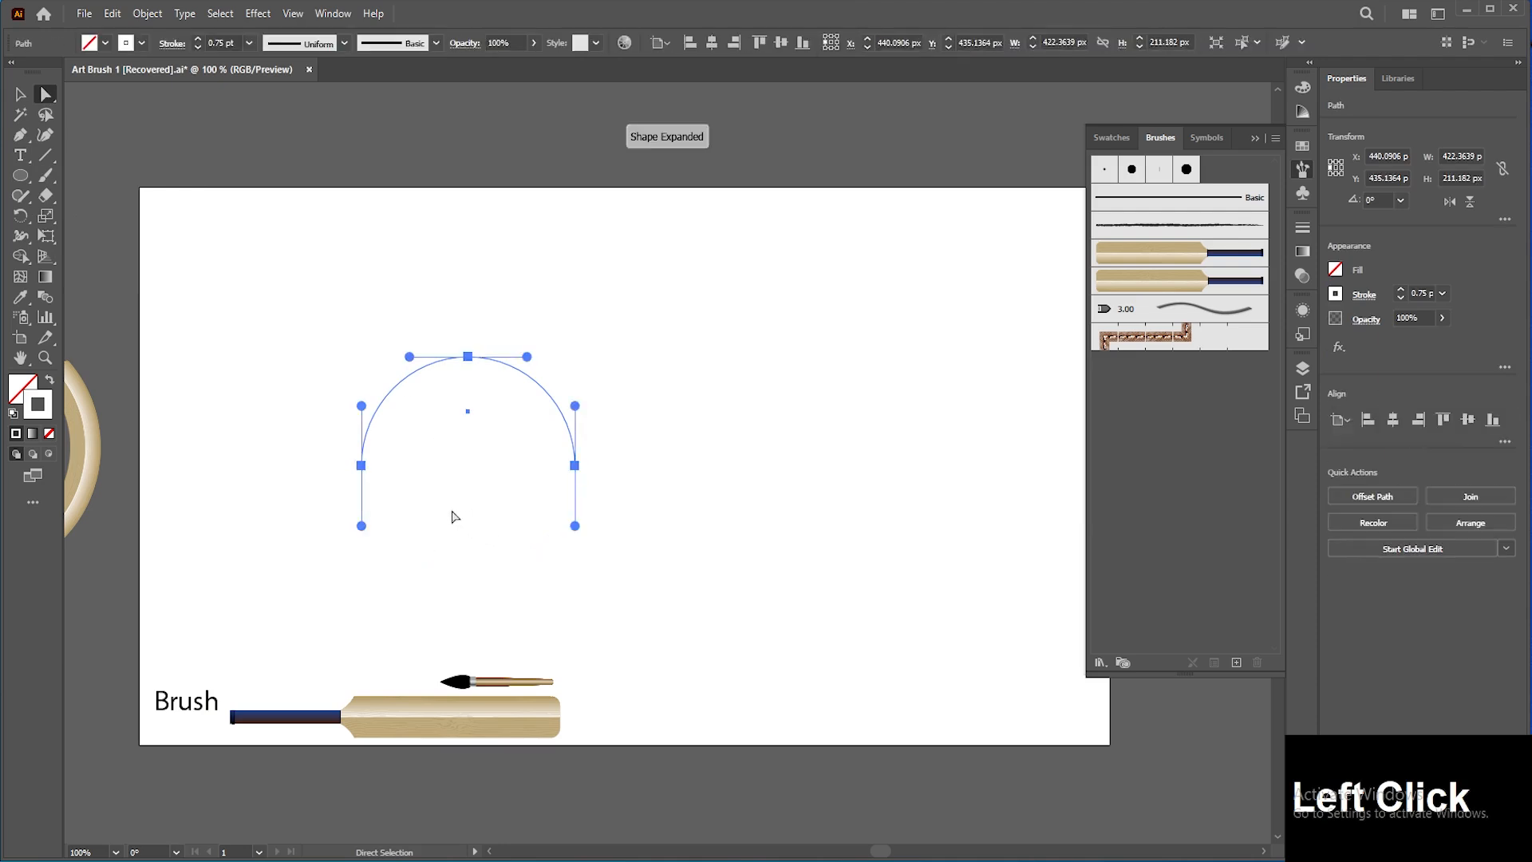
{"action": "key", "text": "p"}
{"action": "left_click", "coordinate": [574, 465]}
{"action": "key", "text": "shift"}
{"action": "left_click", "coordinate": [928, 465], "text": "shift"}
{"action": "key", "text": "v"}
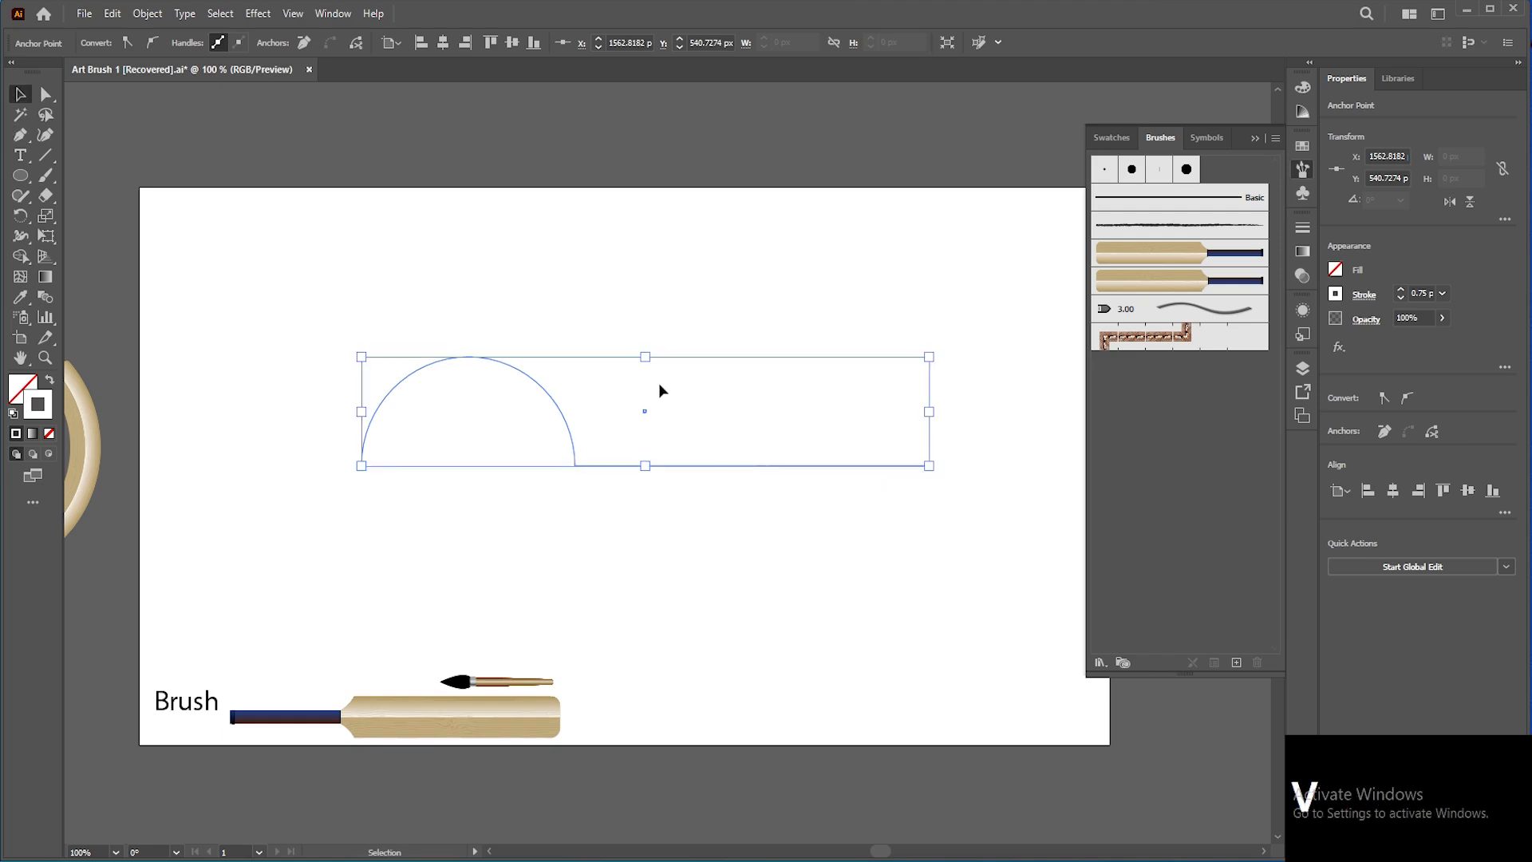
Step: Apply the cricket bat art brush to the arch path, then delete the path
{"action": "left_click", "coordinate": [675, 391]}
{"action": "left_click_drag", "start_coordinate": [680, 367], "coordinate": [477, 486]}
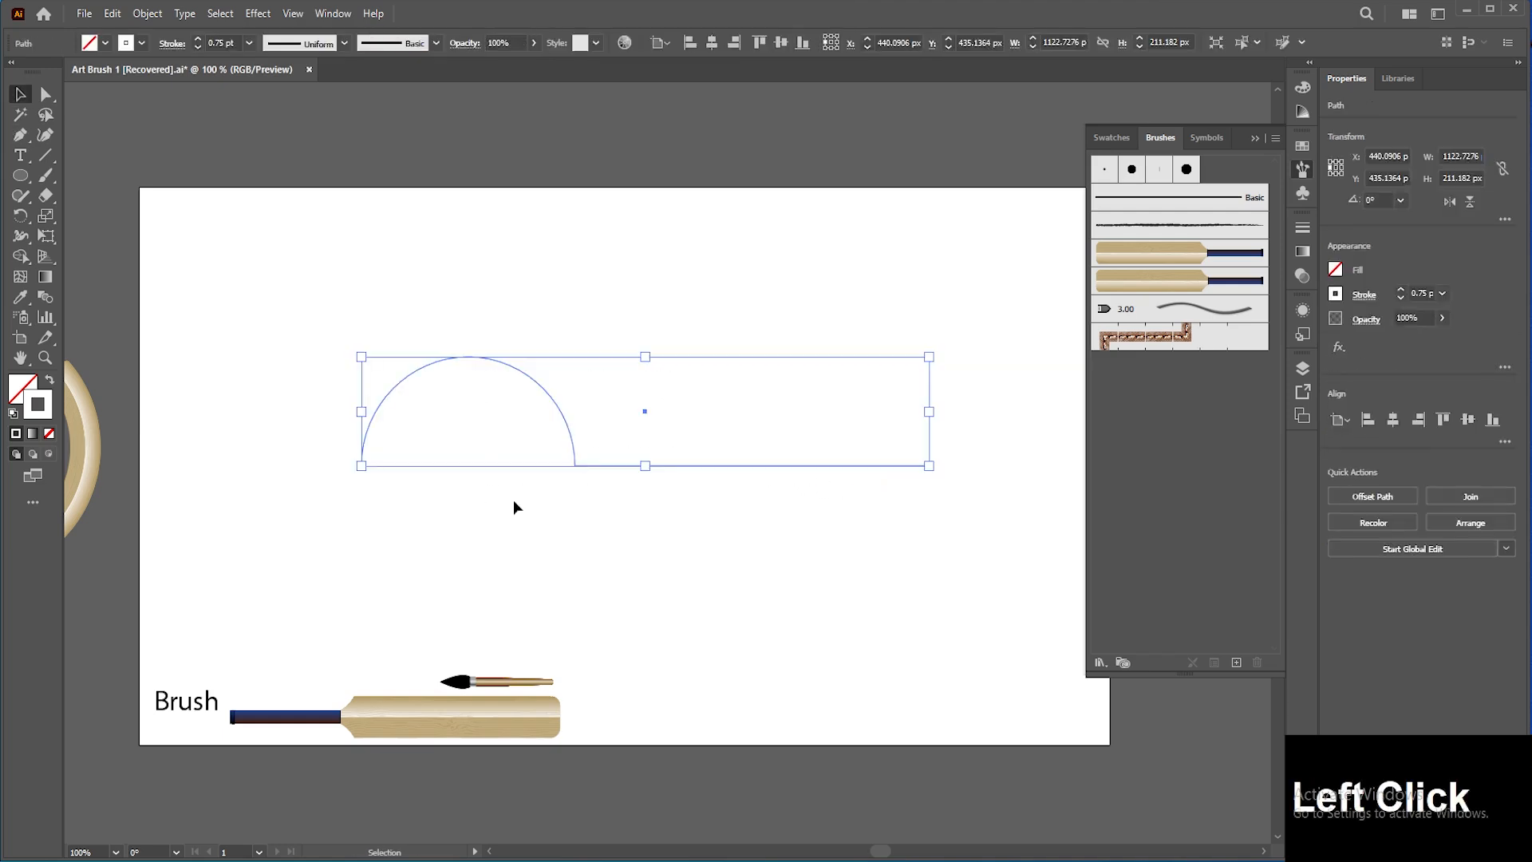
{"action": "left_click", "coordinate": [1181, 263]}
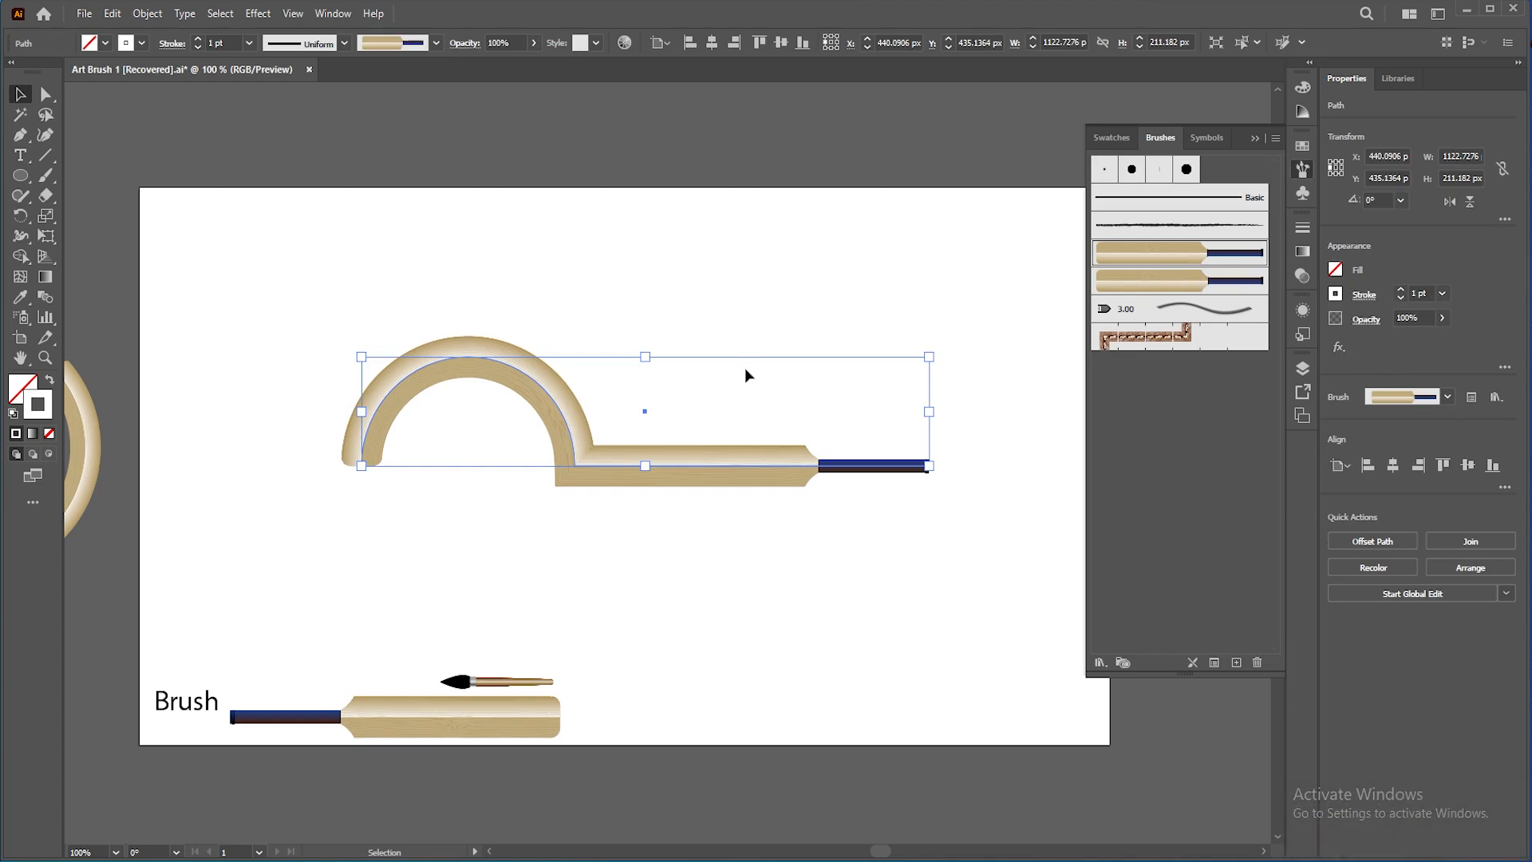
{"action": "key", "text": "Delete"}
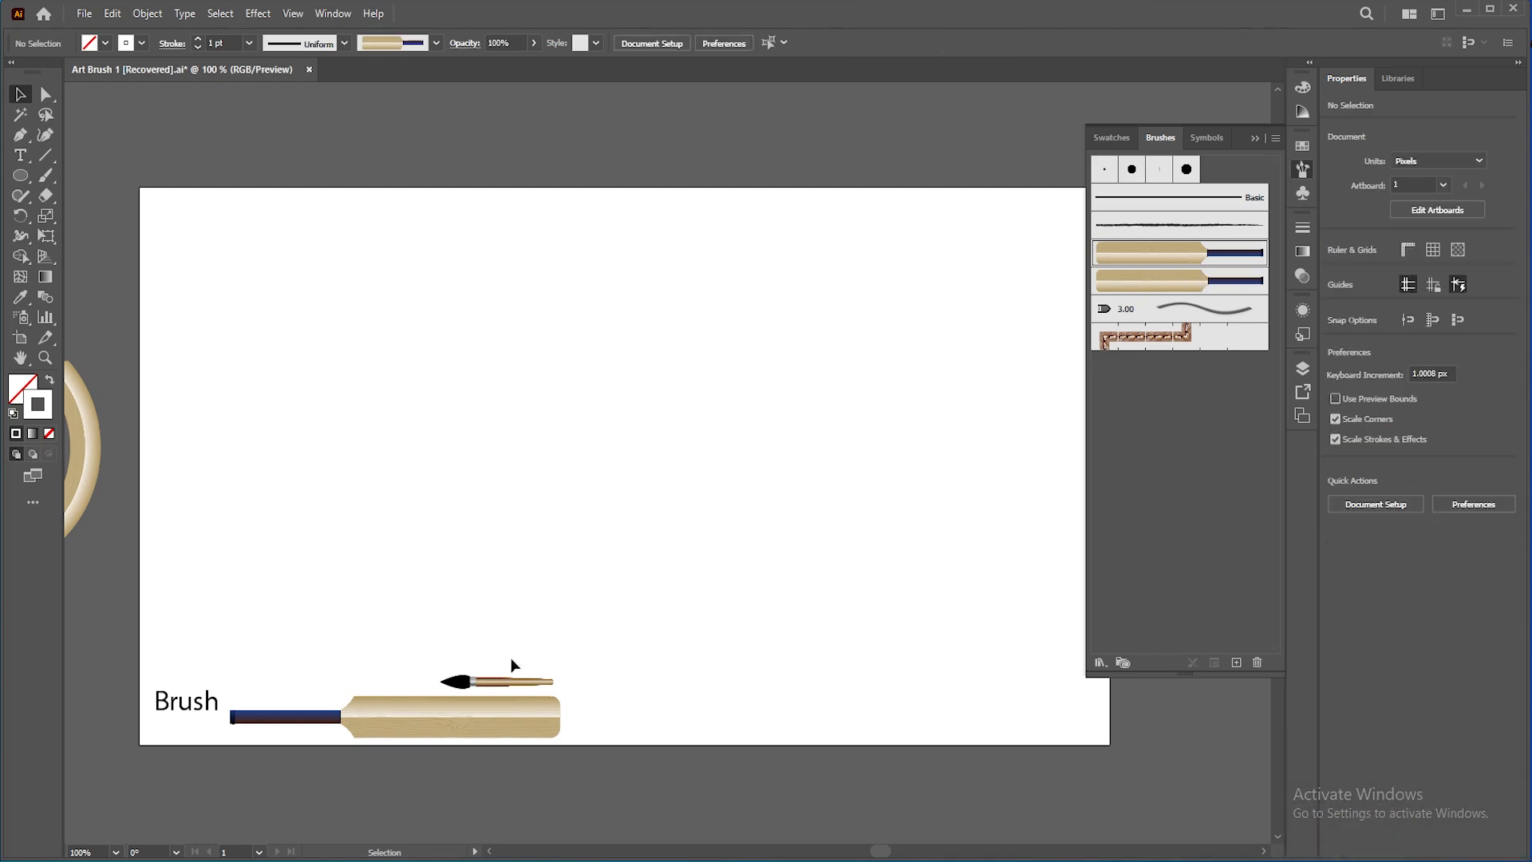
Step: Rotate the small paintbrush artwork 180° so its black tip points the other way
{"action": "left_click", "coordinate": [506, 683]}
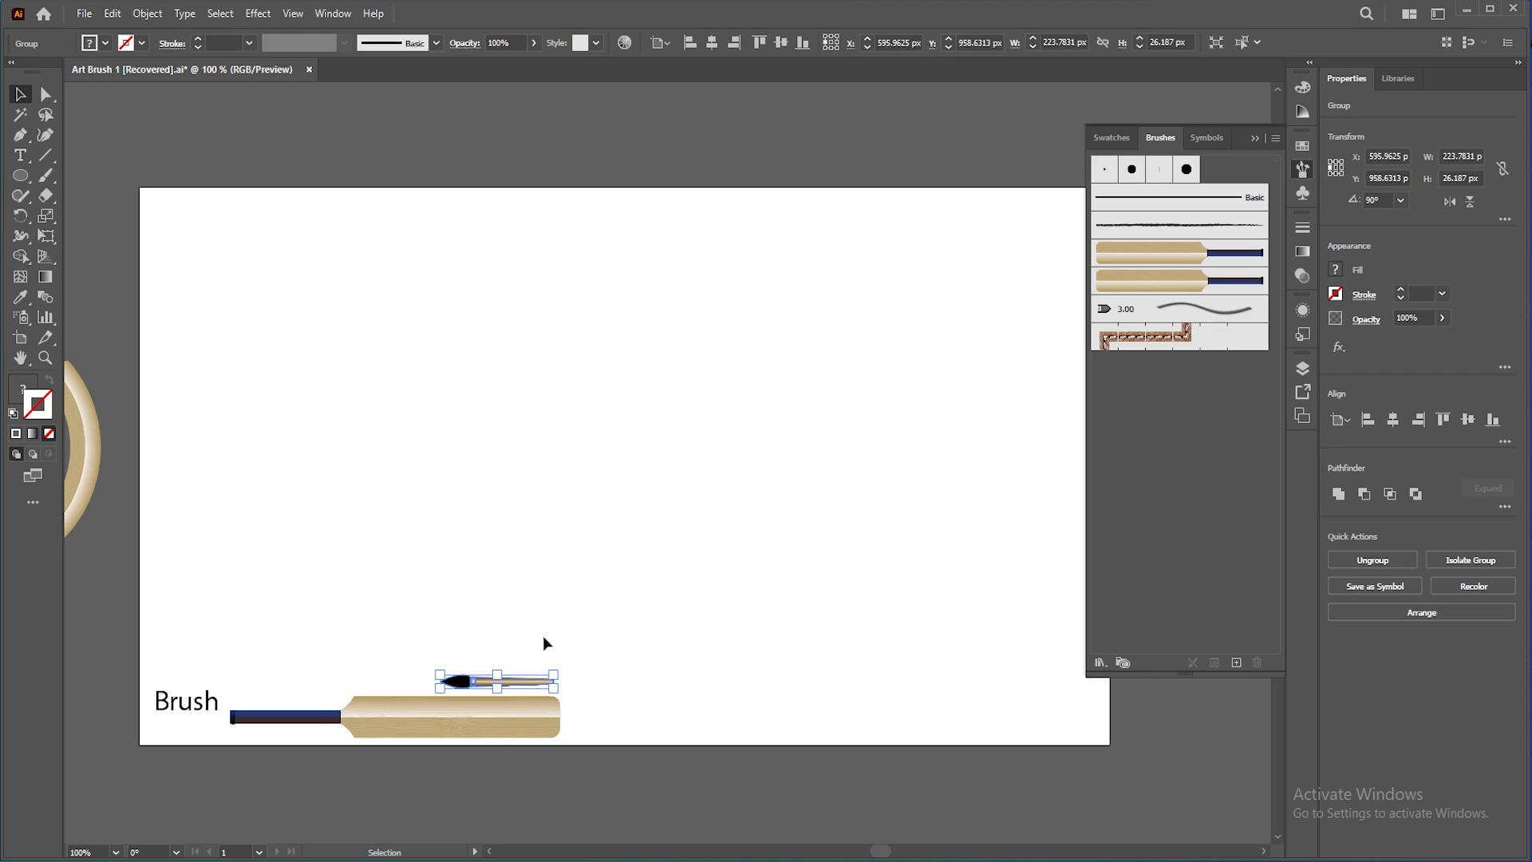
{"action": "mouse_move", "coordinate": [566, 687]}
{"action": "left_mouse_down"}
{"action": "mouse_move", "coordinate": [564, 670]}
{"action": "mouse_move", "coordinate": [376, 615]}
{"action": "mouse_move", "coordinate": [356, 649]}
{"action": "left_mouse_up"}
{"action": "left_click", "coordinate": [356, 650]}
Step: Define the paintbrush artwork as a new art brush with default art brush options
{"action": "left_click", "coordinate": [514, 680]}
{"action": "mouse_move", "coordinate": [513, 682]}
{"action": "left_mouse_down"}
{"action": "mouse_move", "coordinate": [1119, 368]}
{"action": "mouse_move", "coordinate": [1147, 375]}
{"action": "left_mouse_up"}
{"action": "left_click", "coordinate": [739, 438]}
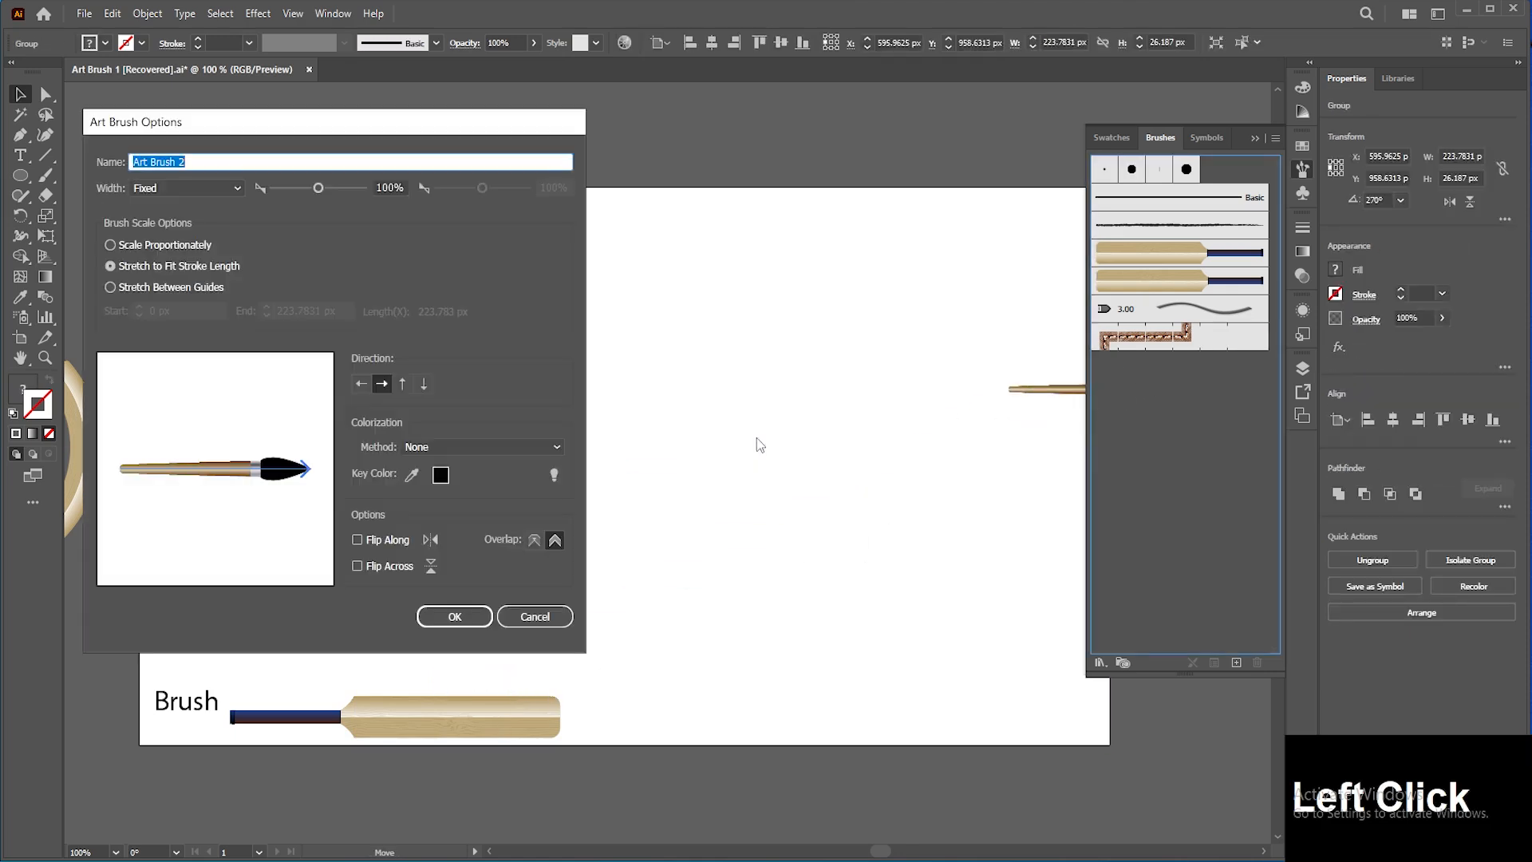
{"action": "left_click", "coordinate": [454, 616]}
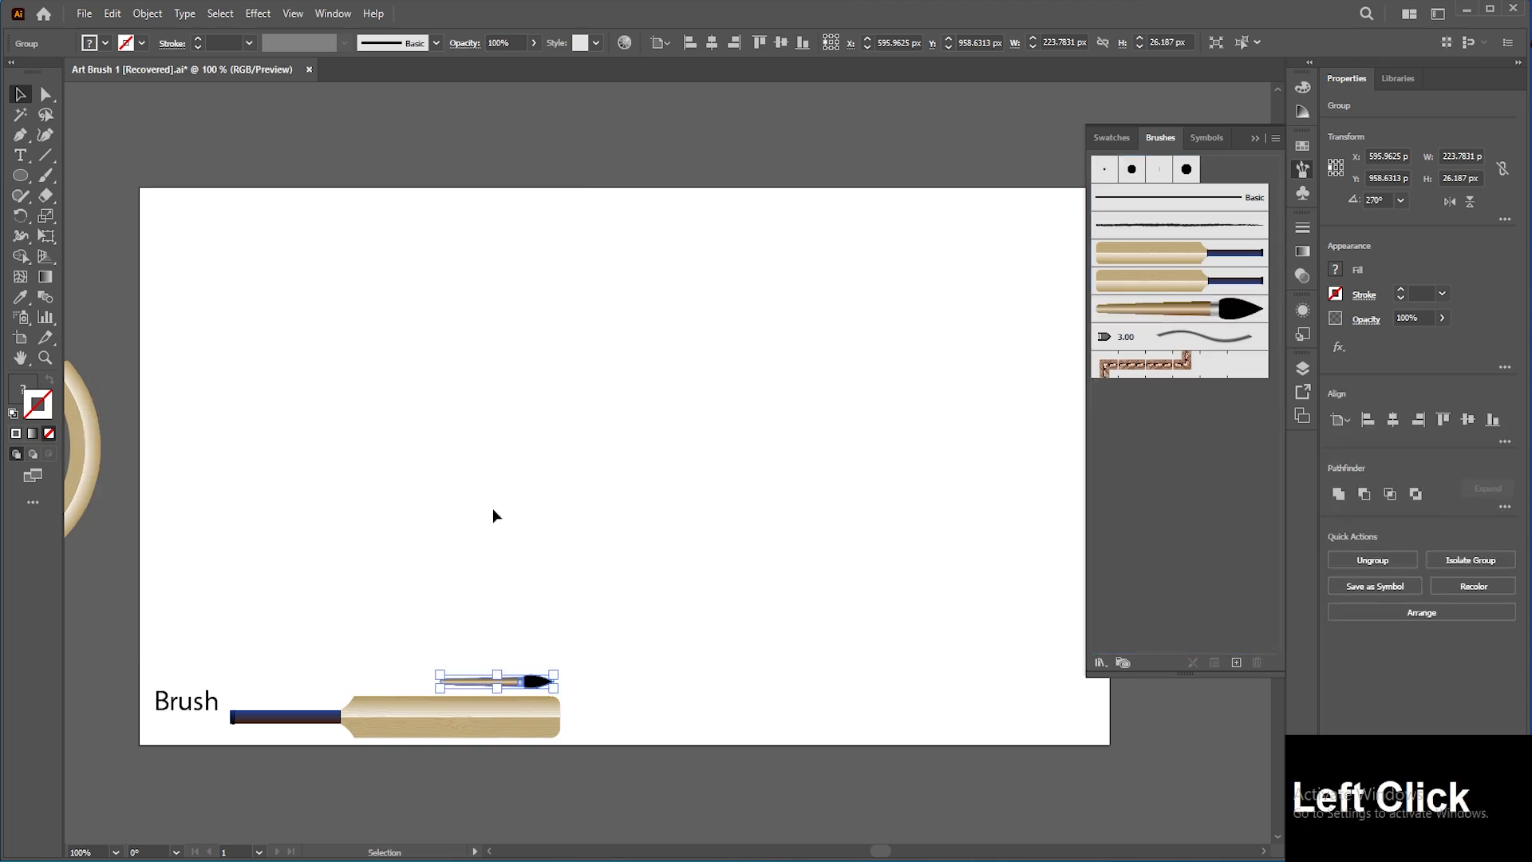
Step: Draw a circle about 583 px wide and apply the new paintbrush art brush to it
{"action": "left_click", "coordinate": [20, 175]}
{"action": "left_click_drag", "start_coordinate": [617, 382], "coordinate": [768, 536]}
{"action": "left_click", "coordinate": [1179, 308]}
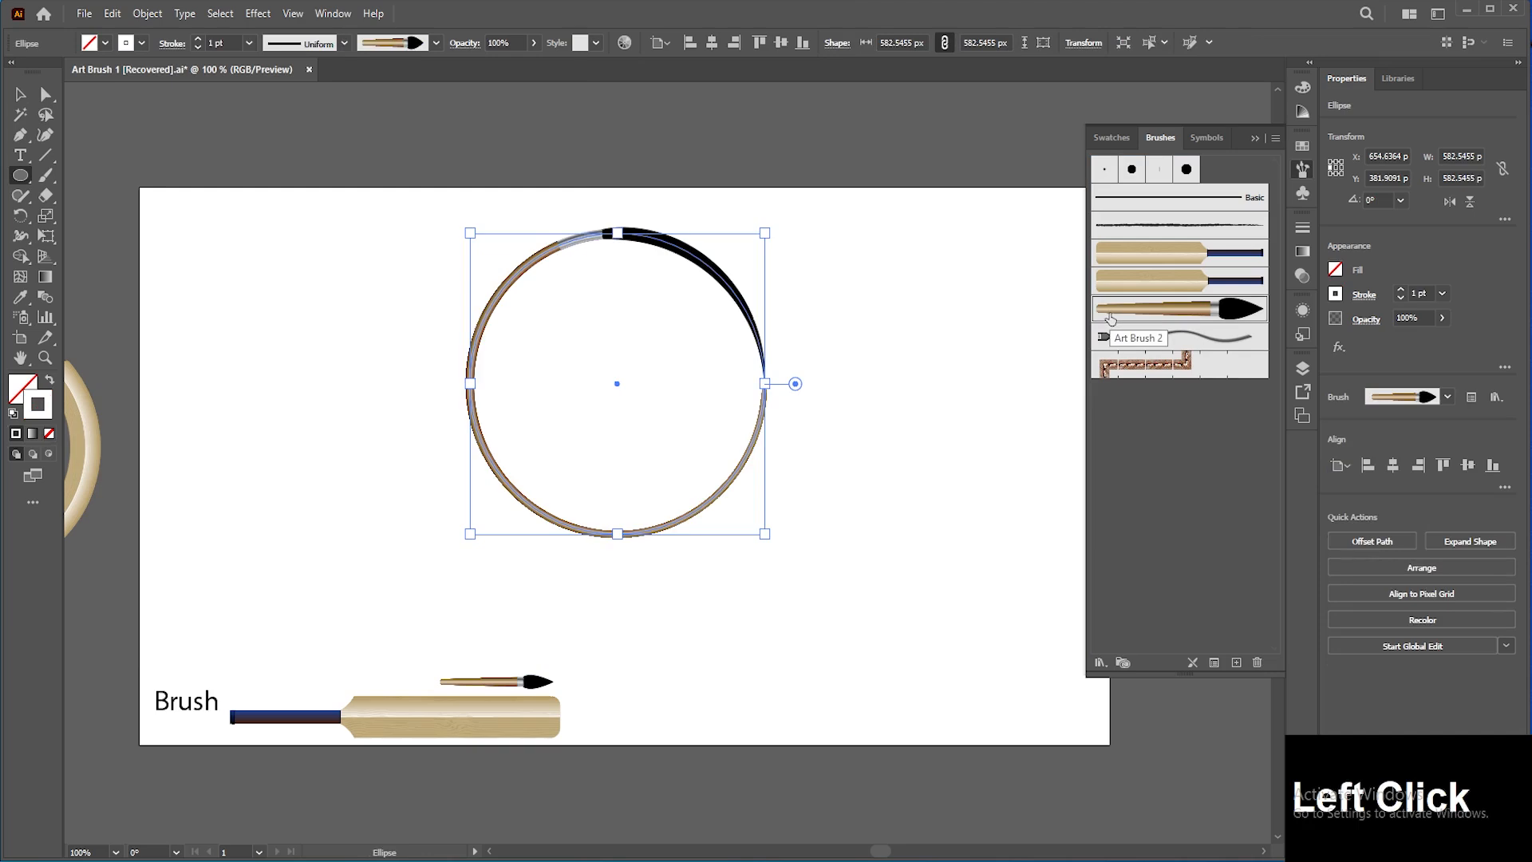
Step: Increase the brushed circle's stroke weight to 4 pt
{"action": "left_click", "coordinate": [29, 95]}
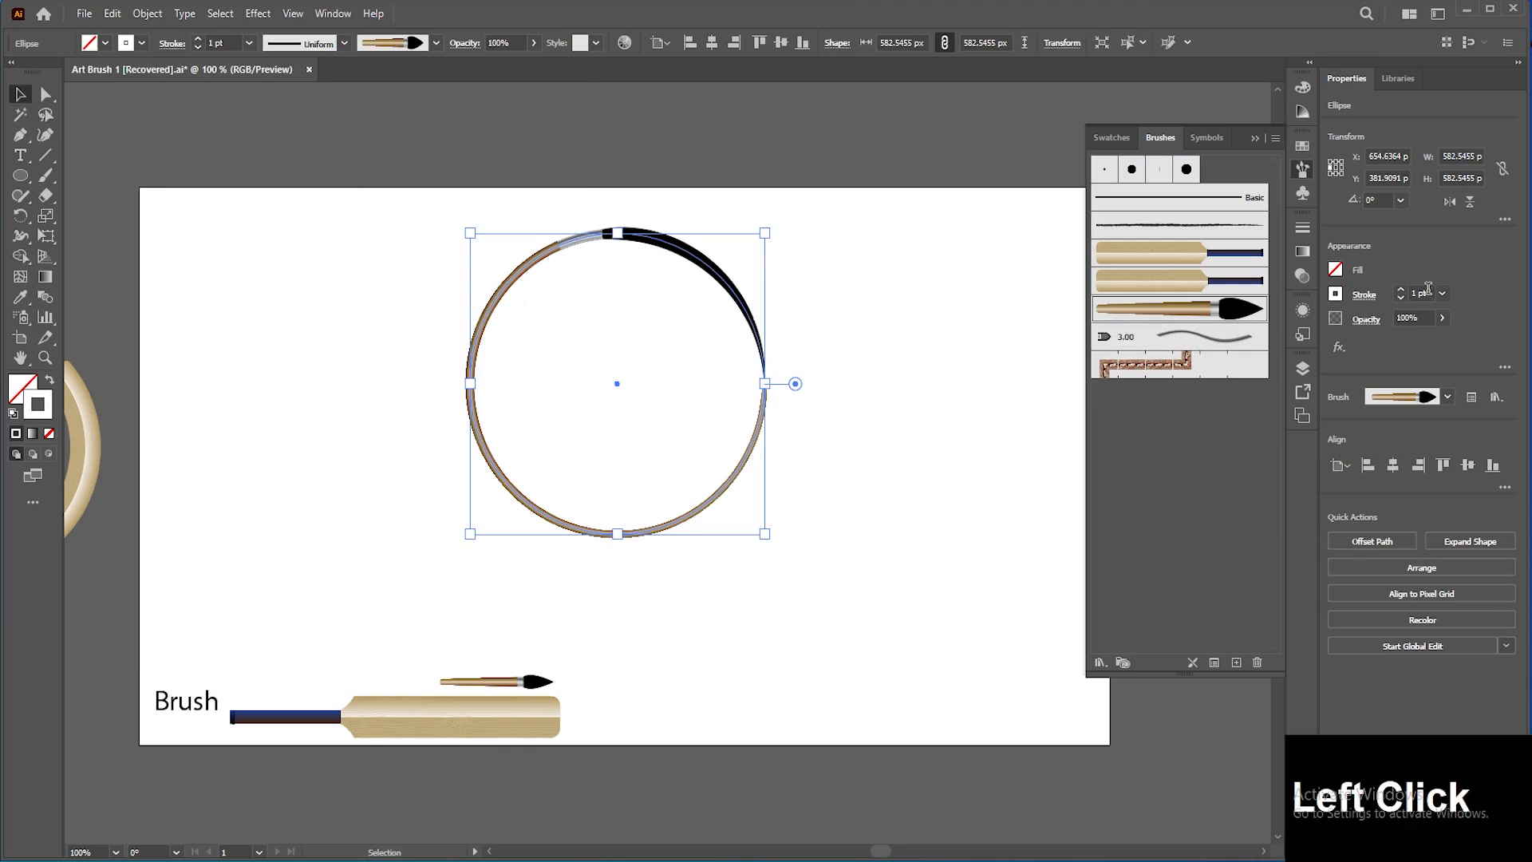
{"action": "left_click", "coordinate": [1399, 291]}
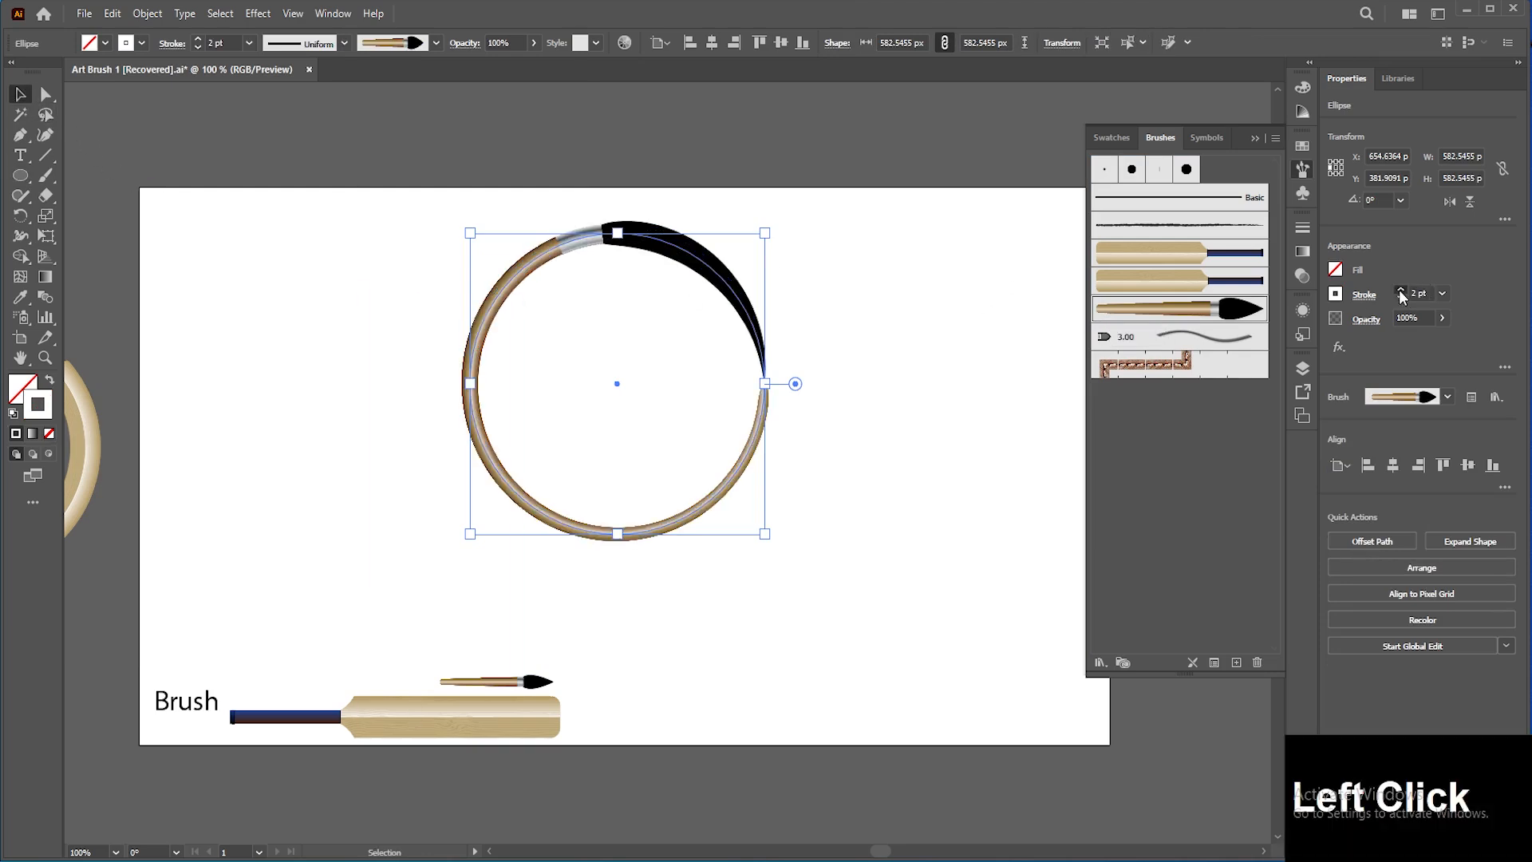
{"action": "left_click", "coordinate": [1399, 291]}
{"action": "left_click", "coordinate": [1399, 290]}
Step: Try dragging the circle's right anchor outward to reshape the path, then undo the edits
{"action": "left_click_drag", "start_coordinate": [718, 283], "coordinate": [736, 323]}
{"action": "key", "text": "a"}
{"action": "left_click", "coordinate": [782, 418]}
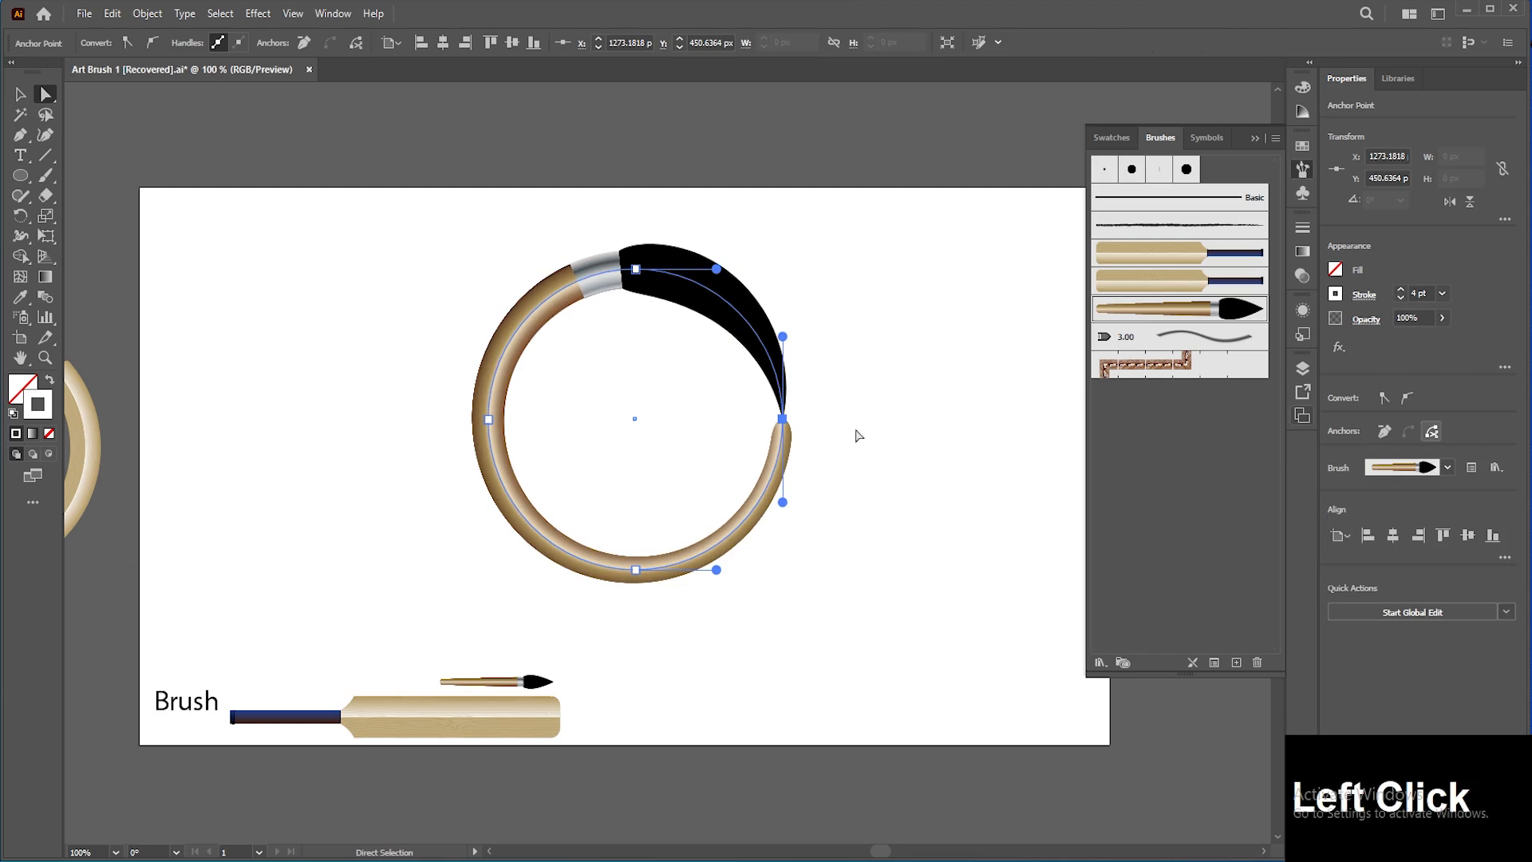
{"action": "left_click", "coordinate": [804, 425]}
{"action": "left_click_drag", "start_coordinate": [769, 355], "coordinate": [826, 496]}
{"action": "left_click_drag", "start_coordinate": [818, 429], "coordinate": [945, 523]}
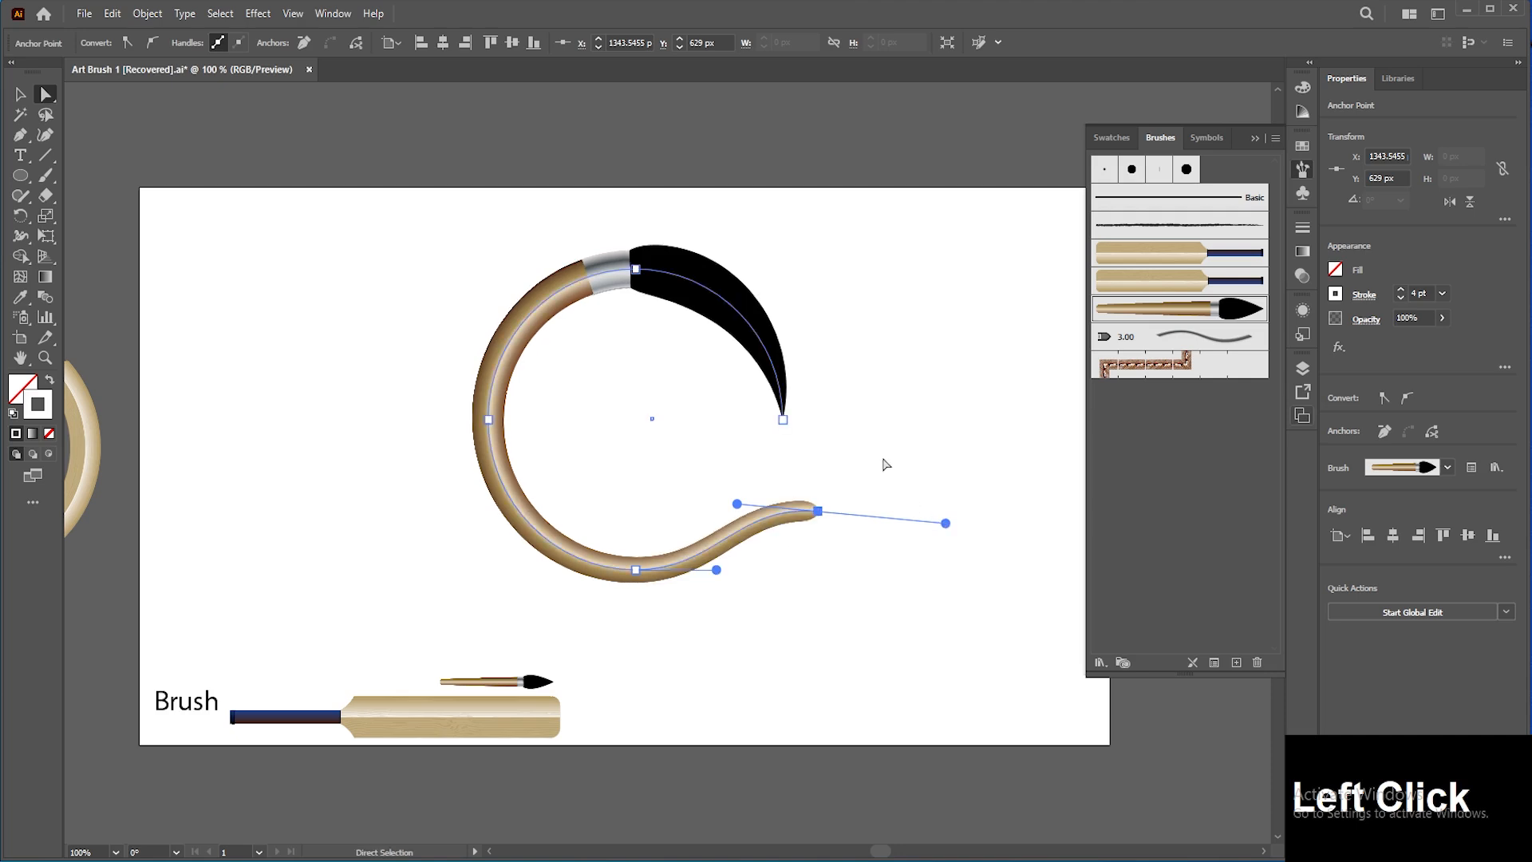
{"action": "key", "text": "ctrl+z"}
{"action": "key", "text": "ctrl+z"}
{"action": "key", "text": "ctrl+z"}
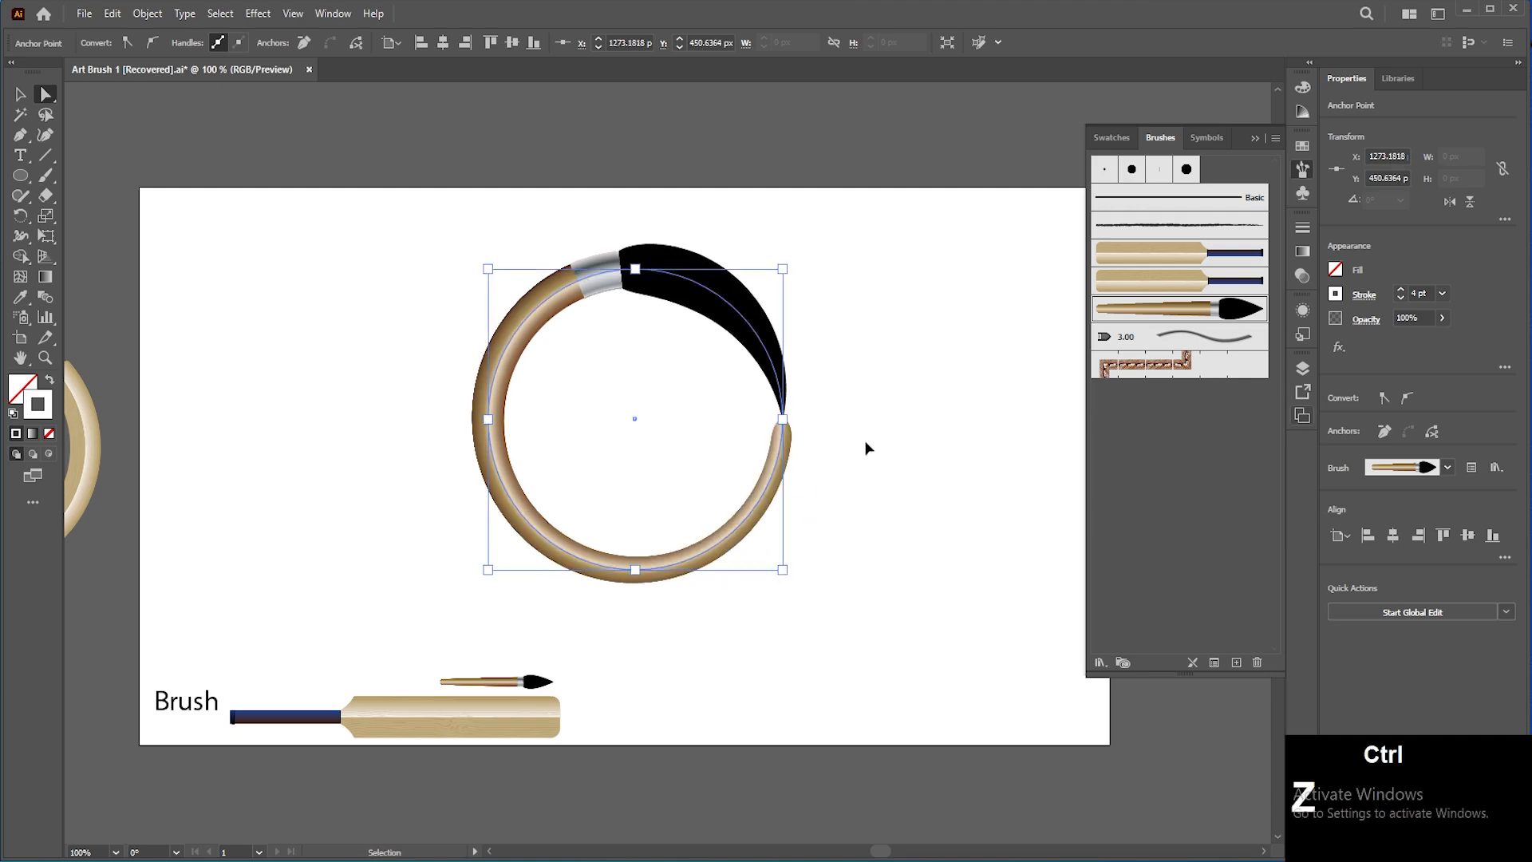
Step: Move the brushed circle off the artboard to the lower left
{"action": "left_click", "coordinate": [20, 94]}
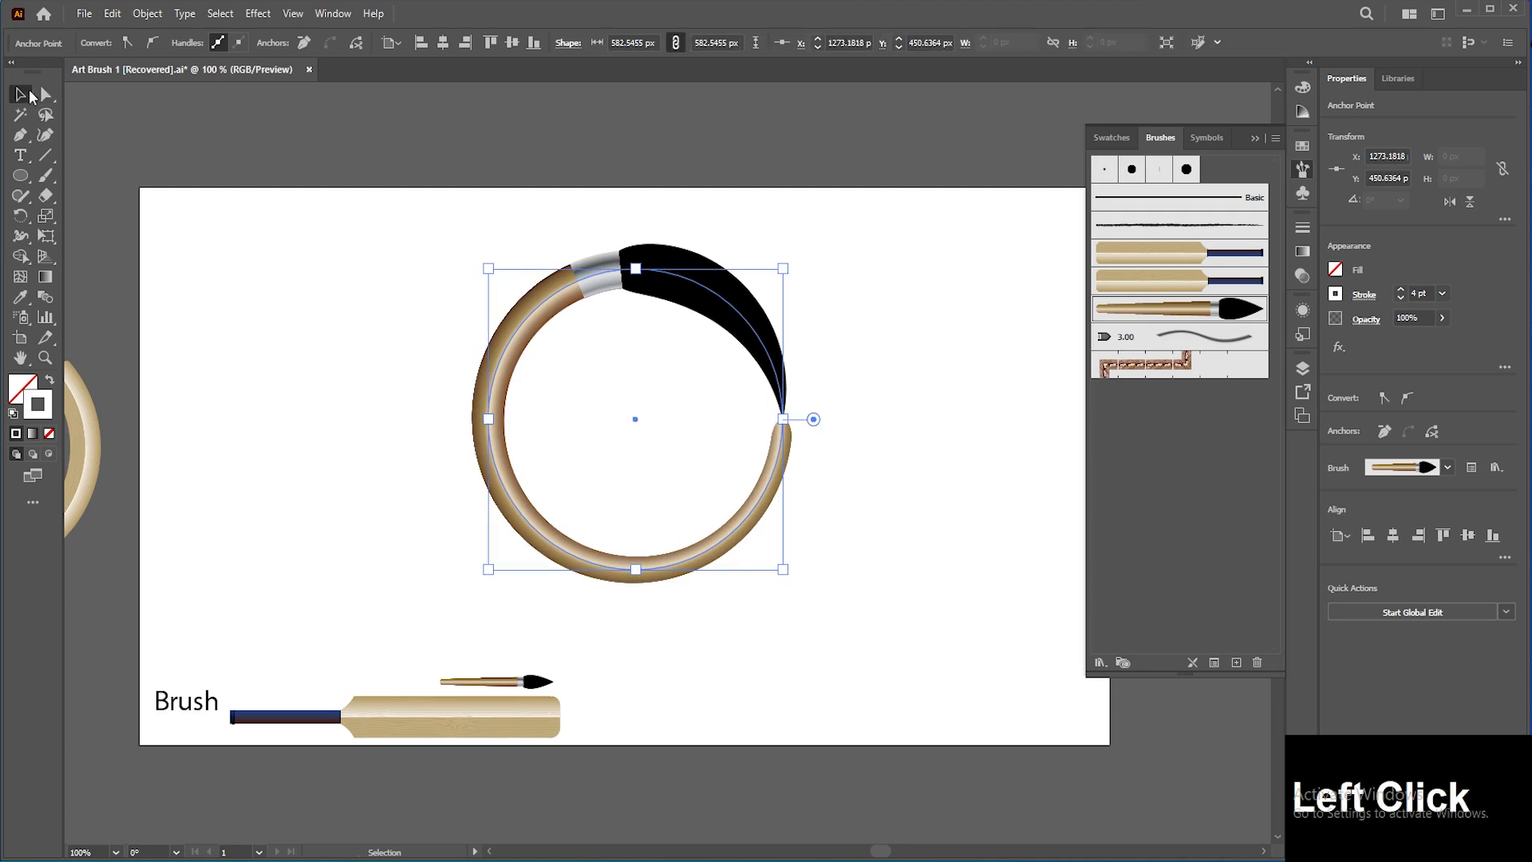
{"action": "left_click", "coordinate": [639, 274]}
{"action": "mouse_move", "coordinate": [698, 293]}
{"action": "left_mouse_down"}
{"action": "mouse_move", "coordinate": [359, 379]}
{"action": "mouse_move", "coordinate": [120, 591]}
{"action": "mouse_move", "coordinate": [94, 664]}
{"action": "left_mouse_up"}
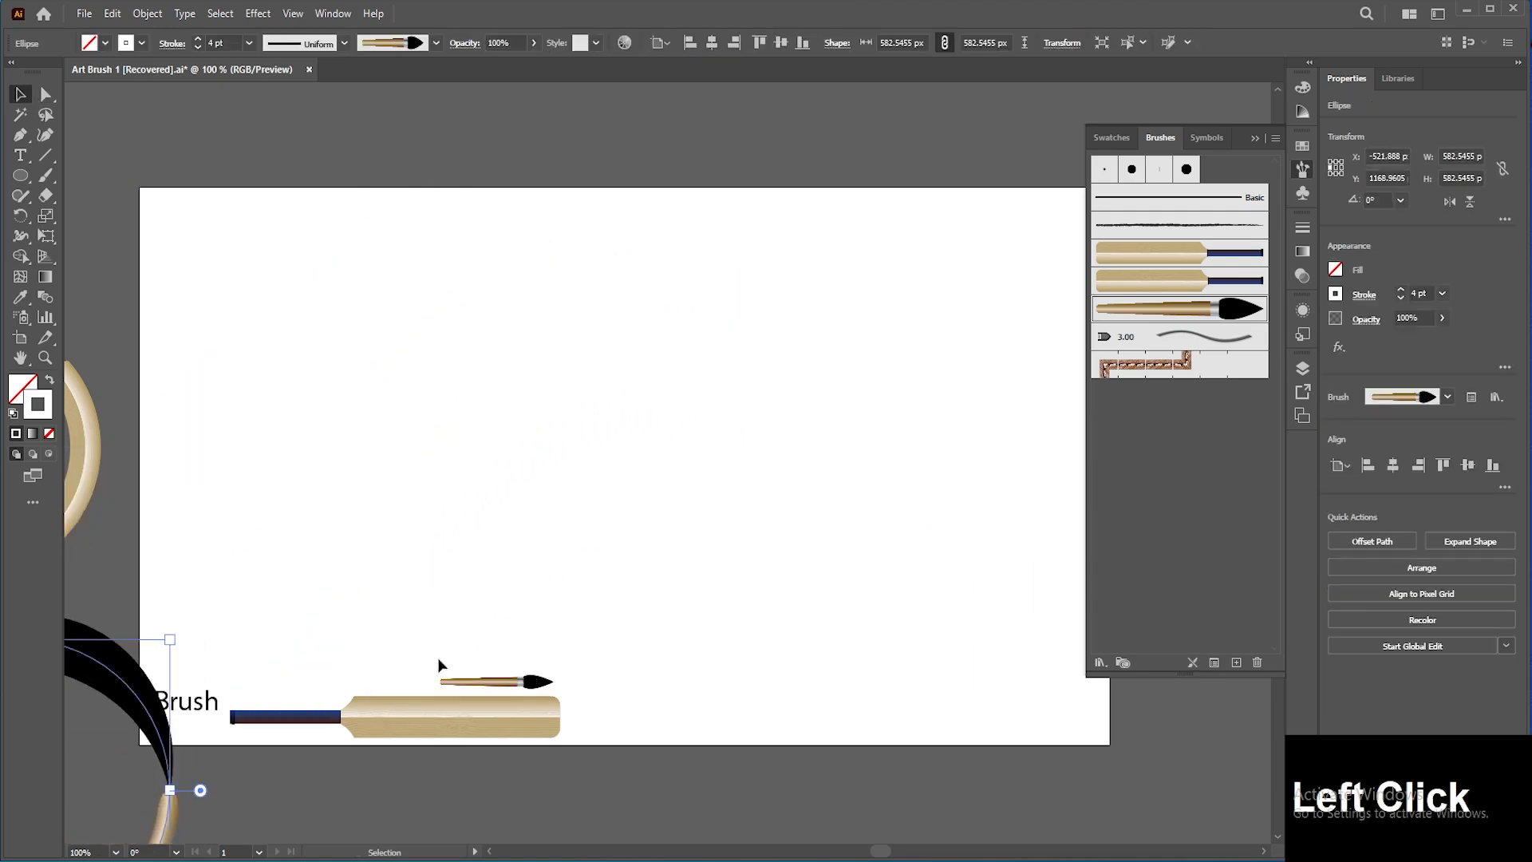
Step: Place an enlarged copy of the paintbrush artwork in the middle of the artboard
{"action": "mouse_move", "coordinate": [523, 677]}
{"action": "left_mouse_down"}
{"action": "mouse_move", "coordinate": [525, 435]}
{"action": "mouse_move", "coordinate": [809, 548]}
{"action": "left_mouse_up"}
{"action": "left_click_drag", "start_coordinate": [687, 445], "coordinate": [791, 469]}
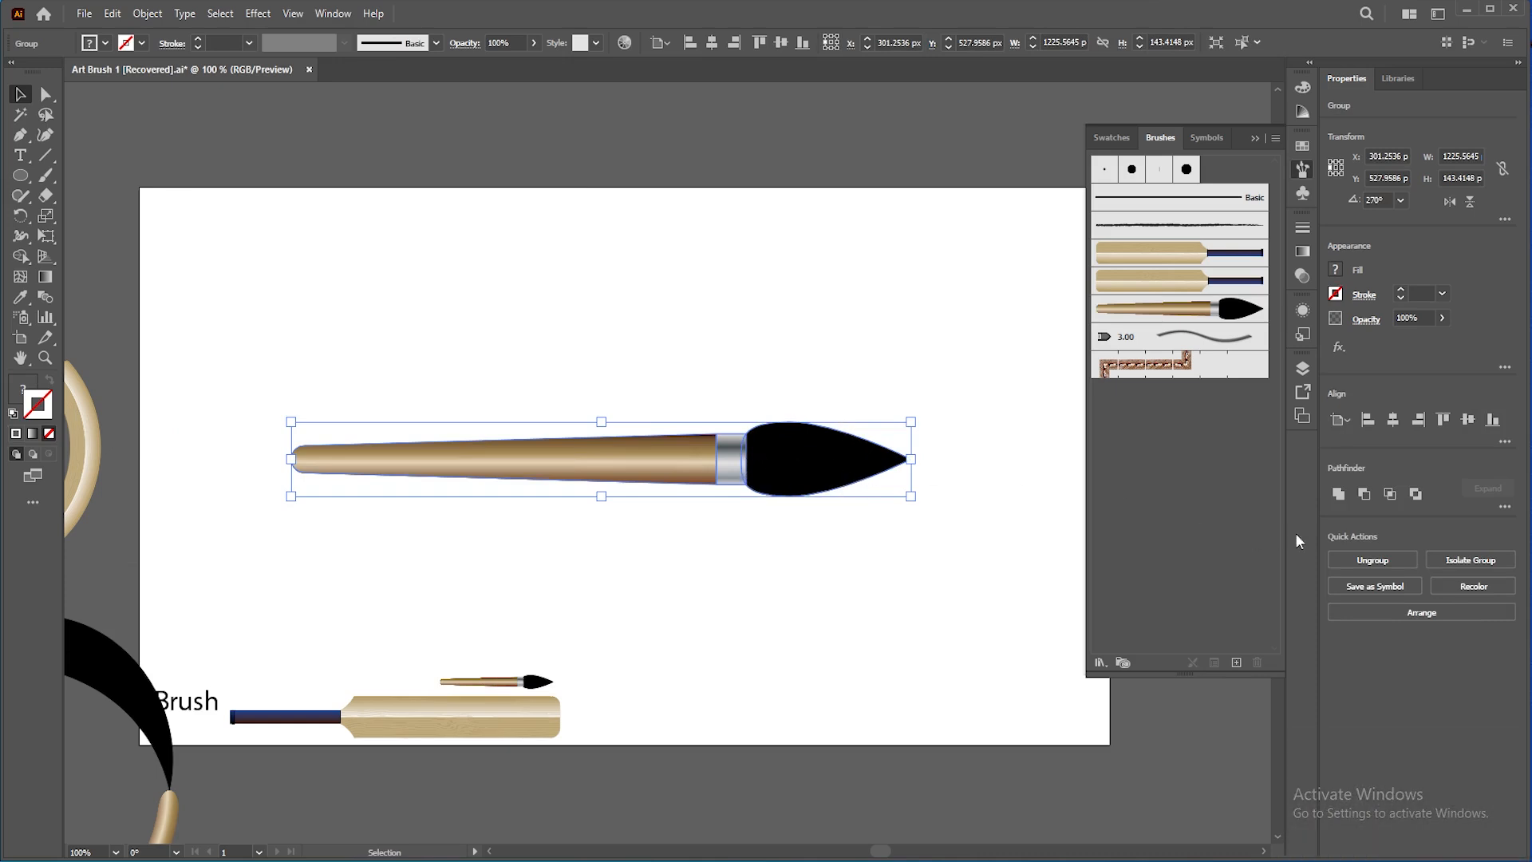
Step: Ungroup the enlarged paintbrush and delete its handle parts, keeping only the black bristle tip
{"action": "left_click", "coordinate": [1372, 559]}
{"action": "left_click", "coordinate": [619, 557]}
{"action": "left_click_drag", "start_coordinate": [619, 557], "coordinate": [726, 424]}
{"action": "key", "text": "Delete"}
{"action": "left_click", "coordinate": [798, 462]}
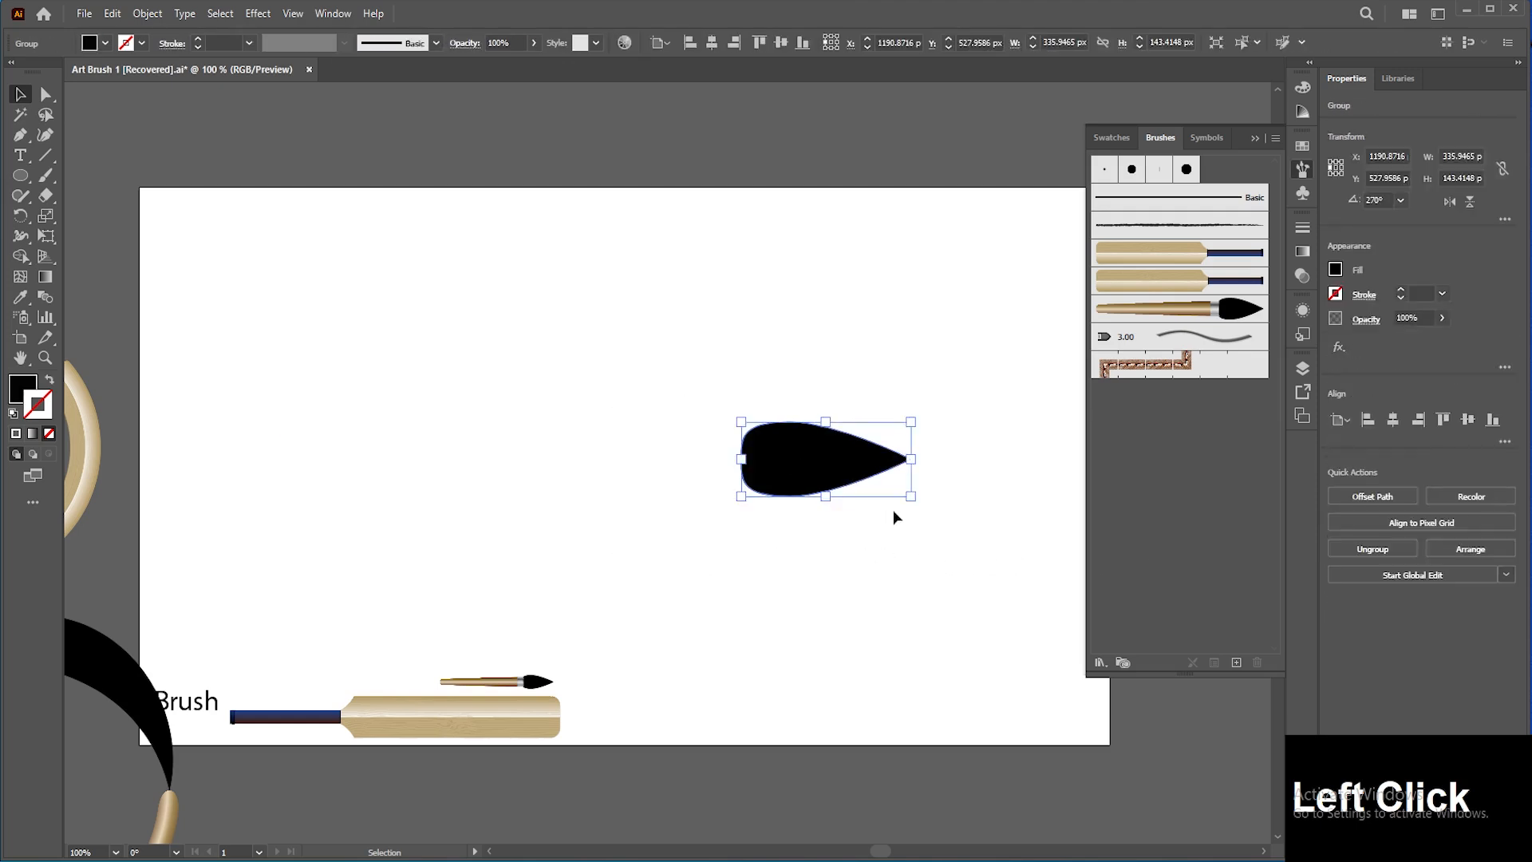
Step: Try resizing the bristle tip shape, then undo it
{"action": "left_click_drag", "start_coordinate": [919, 503], "coordinate": [913, 406]}
{"action": "key", "text": "ctrl"}
{"action": "key", "text": "ctrl+z"}
Step: Define the bristle tip shape as a new art brush, then delete the shape from the artboard
{"action": "left_click_drag", "start_coordinate": [854, 479], "coordinate": [1153, 424]}
{"action": "left_click", "coordinate": [733, 362]}
{"action": "left_click", "coordinate": [738, 438]}
{"action": "left_click", "coordinate": [454, 616]}
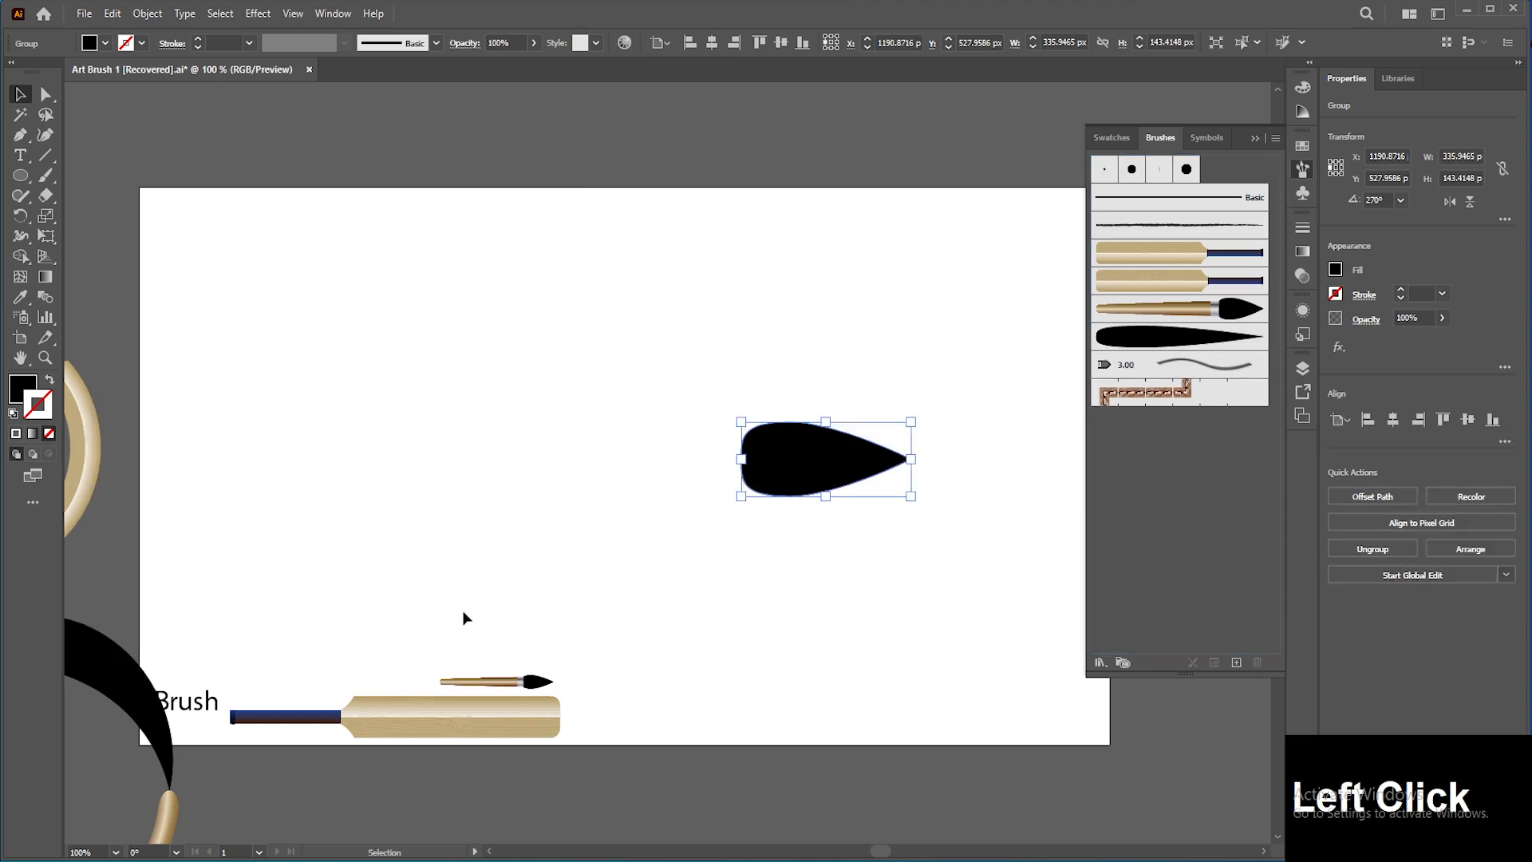
{"action": "key", "text": "Delete"}
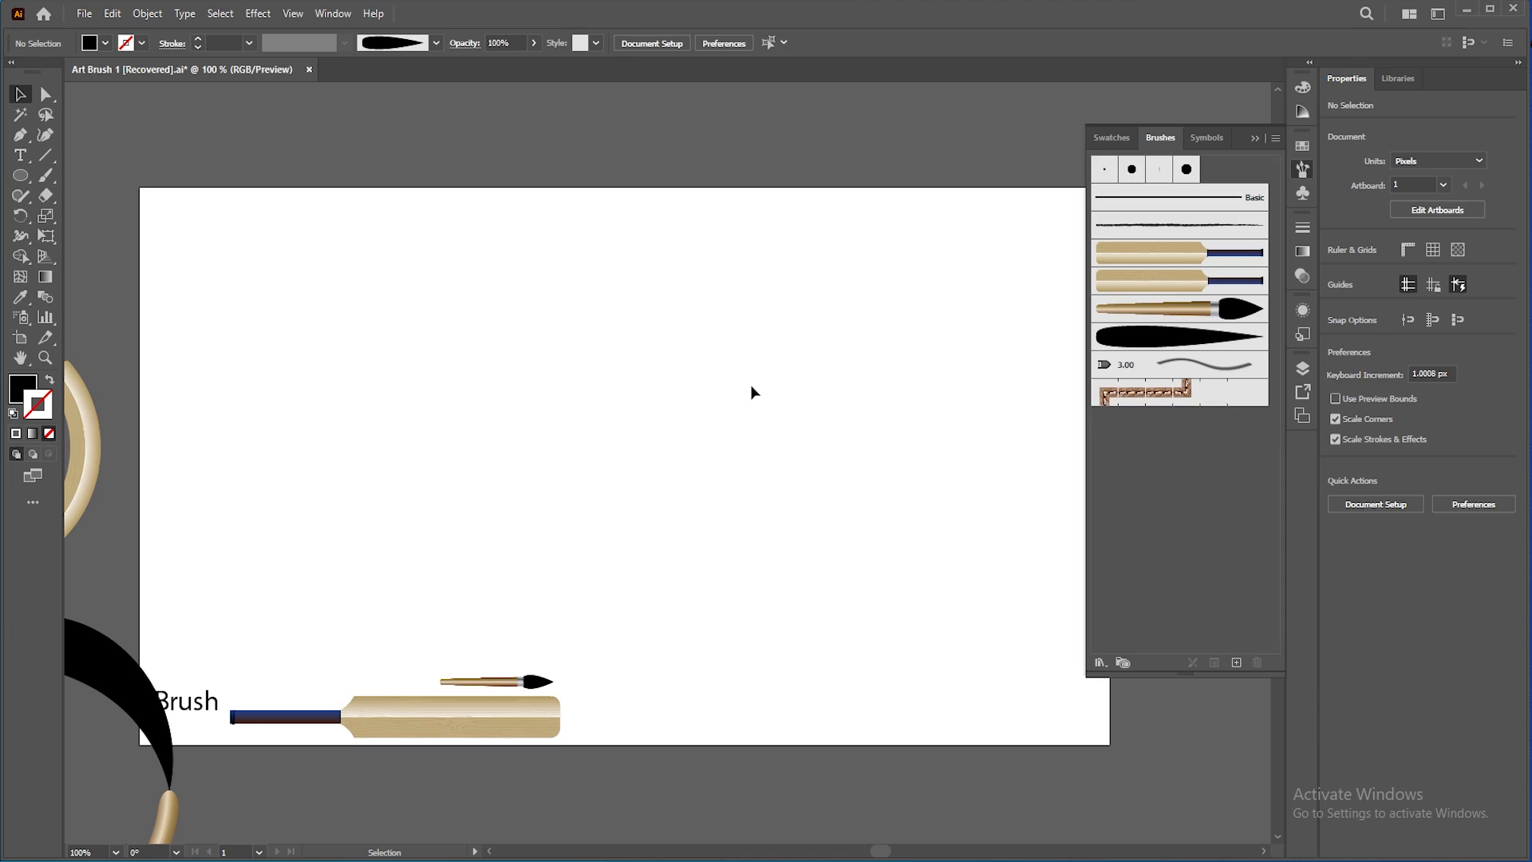
Step: Select the bristle art brush and paint a tall wavy vertical trunk stroke with the Paintbrush tool
{"action": "left_click", "coordinate": [1142, 342]}
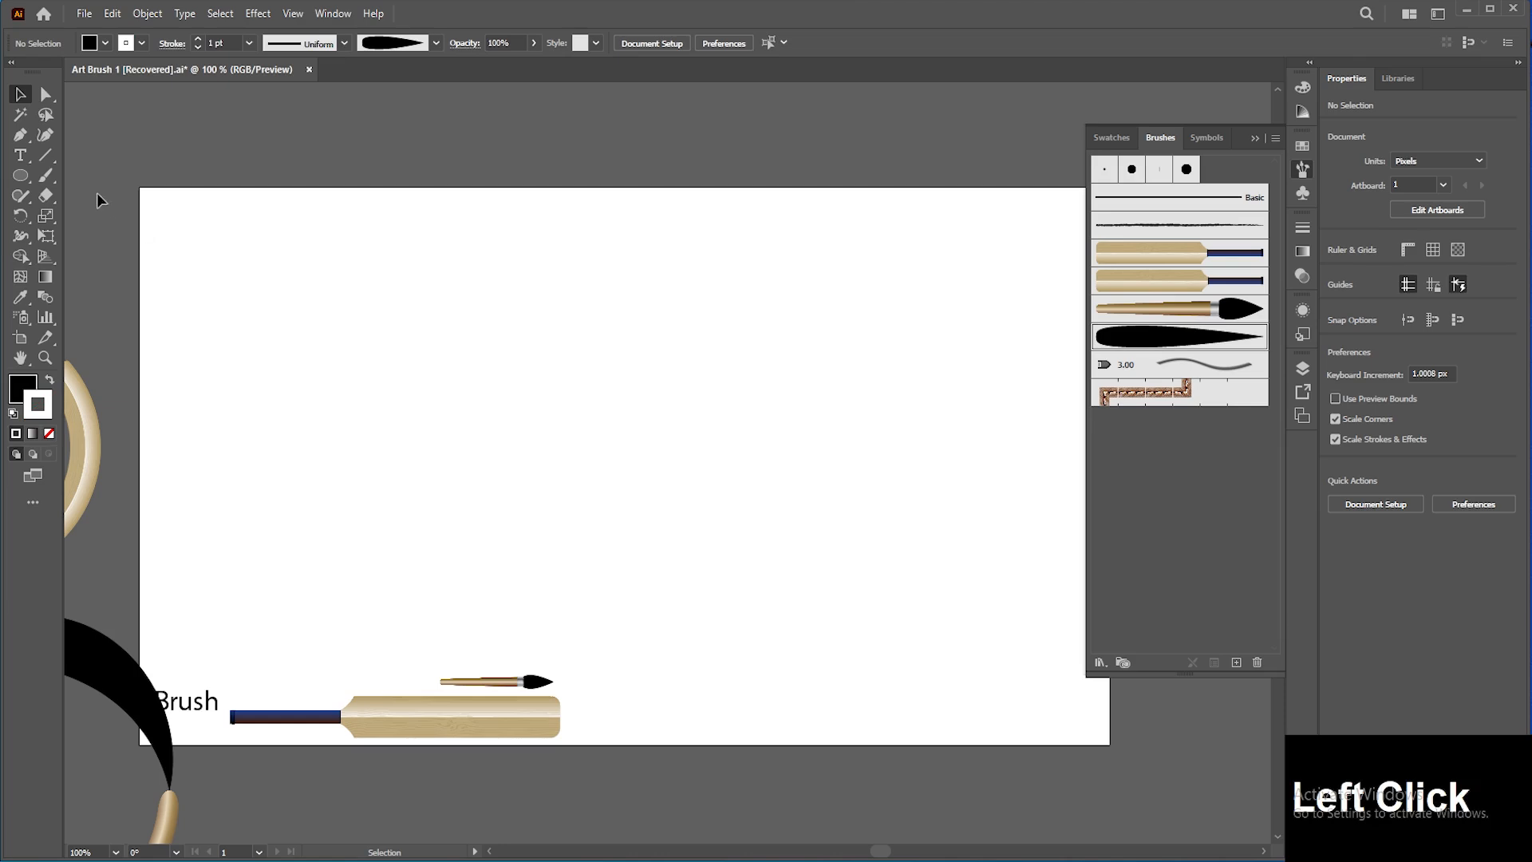
{"action": "left_click", "coordinate": [46, 175]}
{"action": "mouse_move", "coordinate": [745, 679]}
{"action": "left_mouse_down"}
{"action": "mouse_move", "coordinate": [748, 585]}
{"action": "mouse_move", "coordinate": [732, 518]}
{"action": "left_mouse_up"}
{"action": "left_click_drag", "start_coordinate": [746, 369], "coordinate": [749, 257]}
{"action": "key", "text": "v"}
{"action": "left_click", "coordinate": [697, 484]}
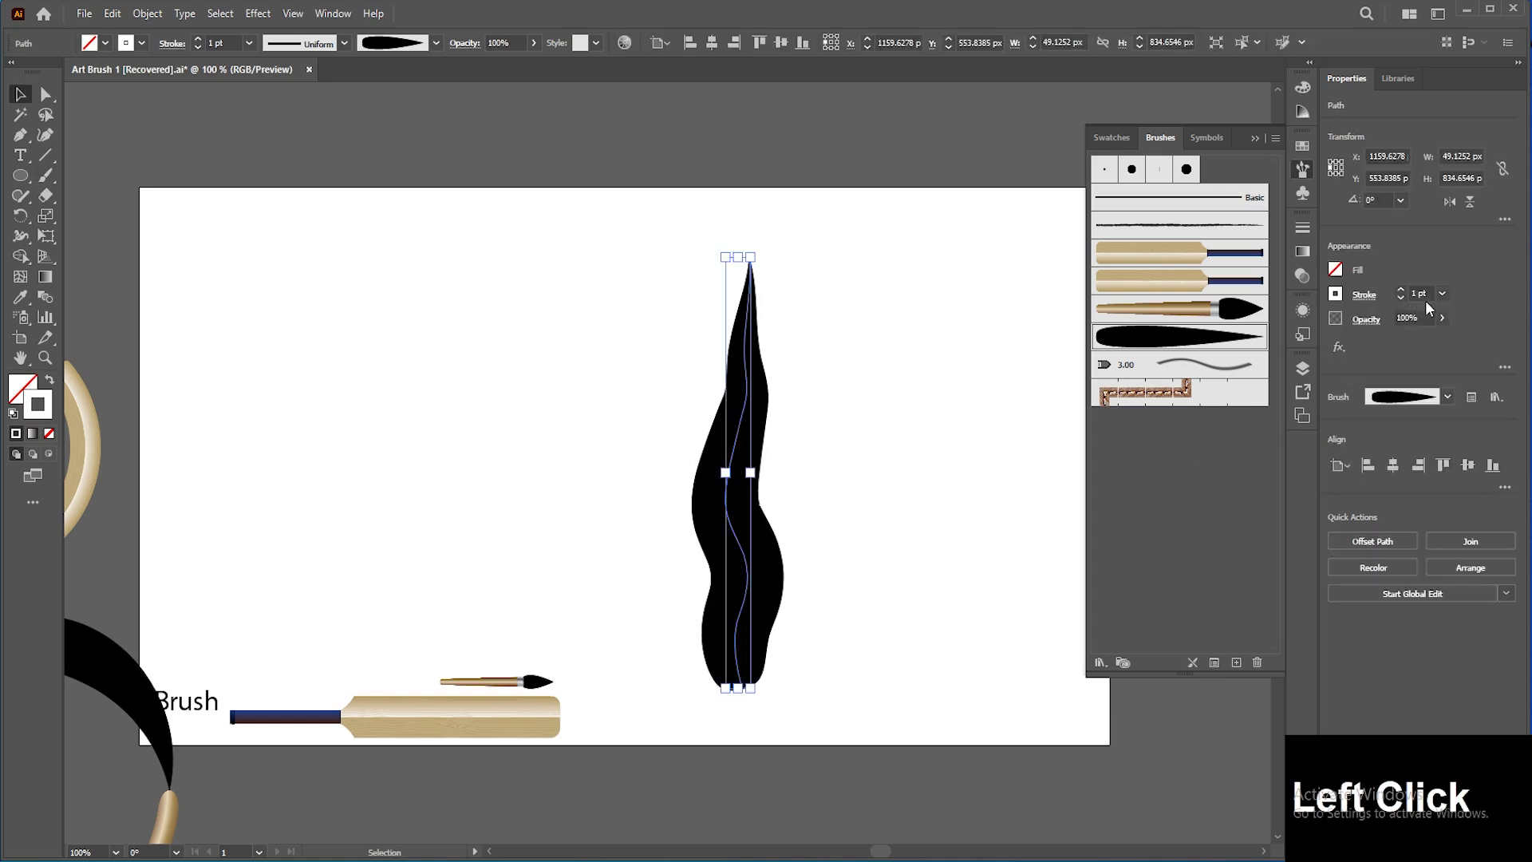
Step: Reduce the trunk stroke's weight to 0.25 pt
{"action": "left_click", "coordinate": [1400, 297]}
{"action": "left_click", "coordinate": [1399, 297]}
{"action": "left_click", "coordinate": [896, 549]}
Step: Paint curved branch strokes rising from both sides of the trunk with the bristle brush
{"action": "key", "text": "z"}
{"action": "left_click_drag", "start_coordinate": [824, 484], "coordinate": [851, 523]}
{"action": "key", "text": "v"}
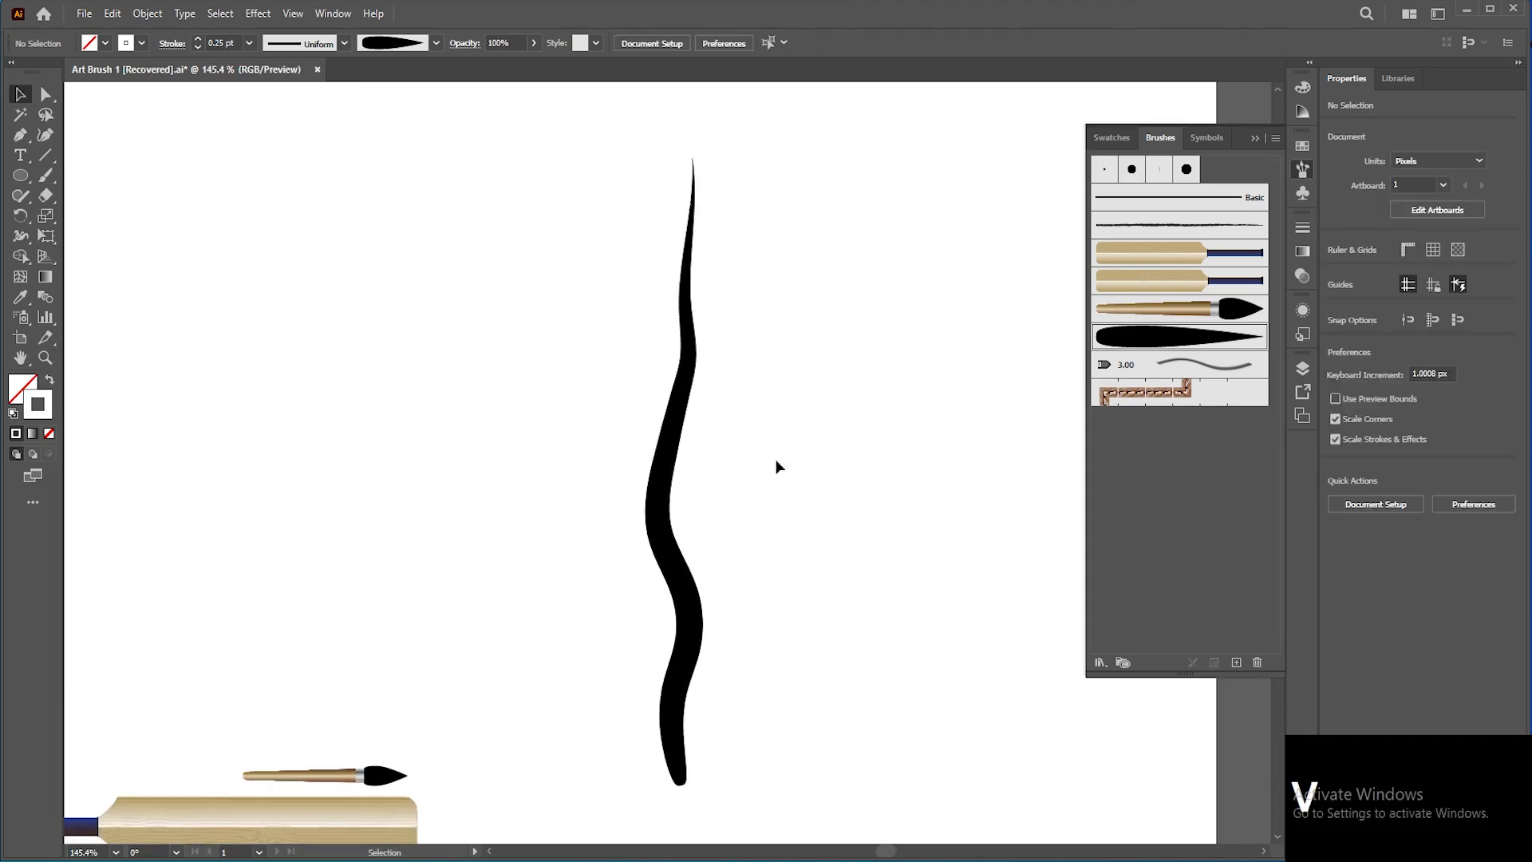
{"action": "left_click", "coordinate": [45, 175]}
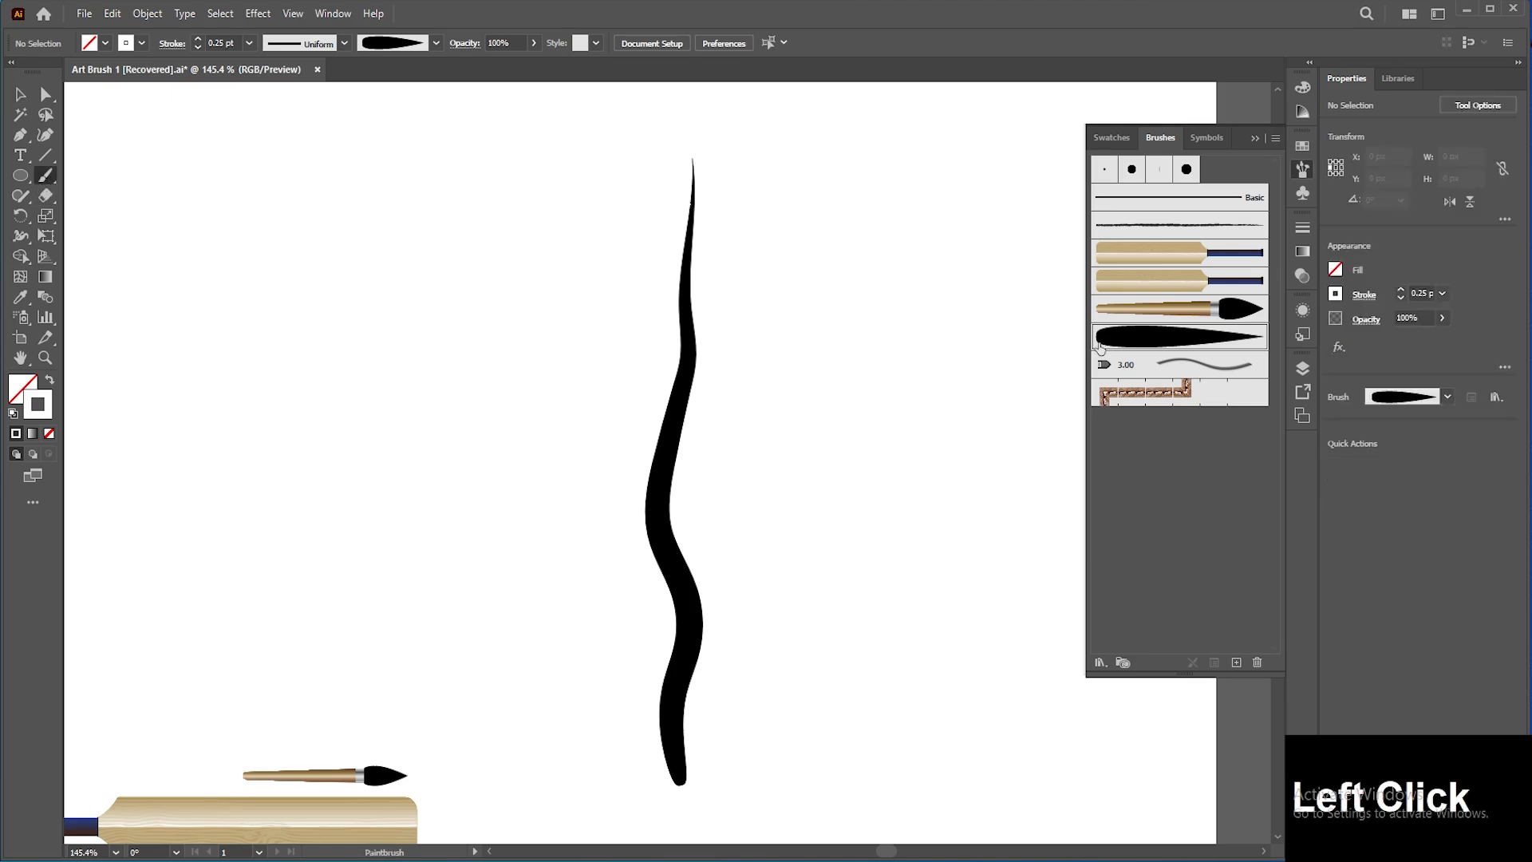
{"action": "mouse_move", "coordinate": [670, 549]}
{"action": "left_mouse_down"}
{"action": "mouse_move", "coordinate": [678, 466]}
{"action": "mouse_move", "coordinate": [720, 428]}
{"action": "left_mouse_up"}
{"action": "left_click_drag", "start_coordinate": [878, 293], "coordinate": [876, 295]}
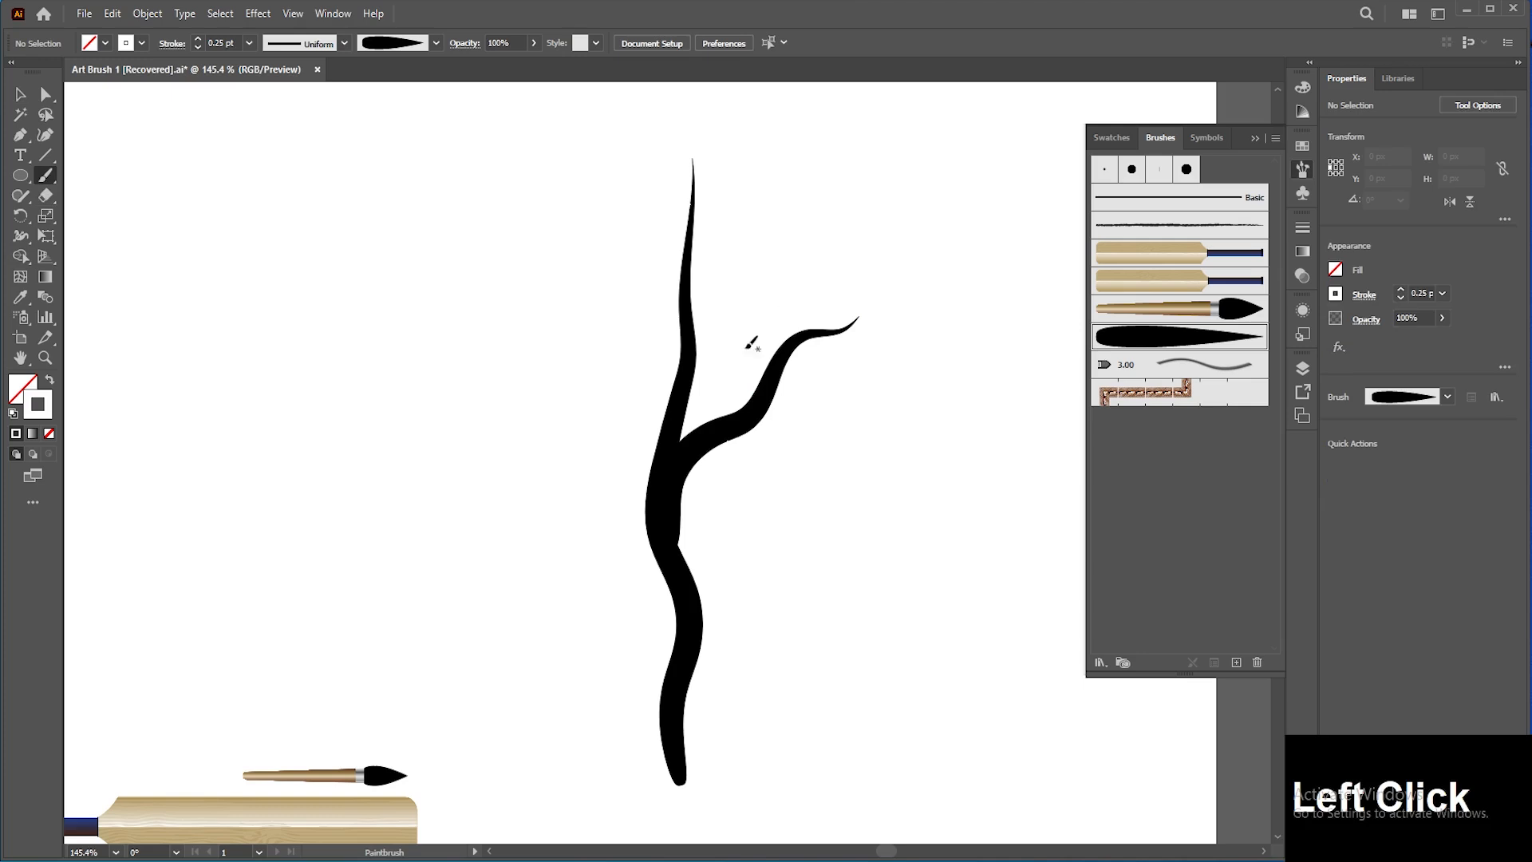
{"action": "left_click_drag", "start_coordinate": [583, 421], "coordinate": [536, 387]}
{"action": "left_click_drag", "start_coordinate": [469, 337], "coordinate": [442, 344]}
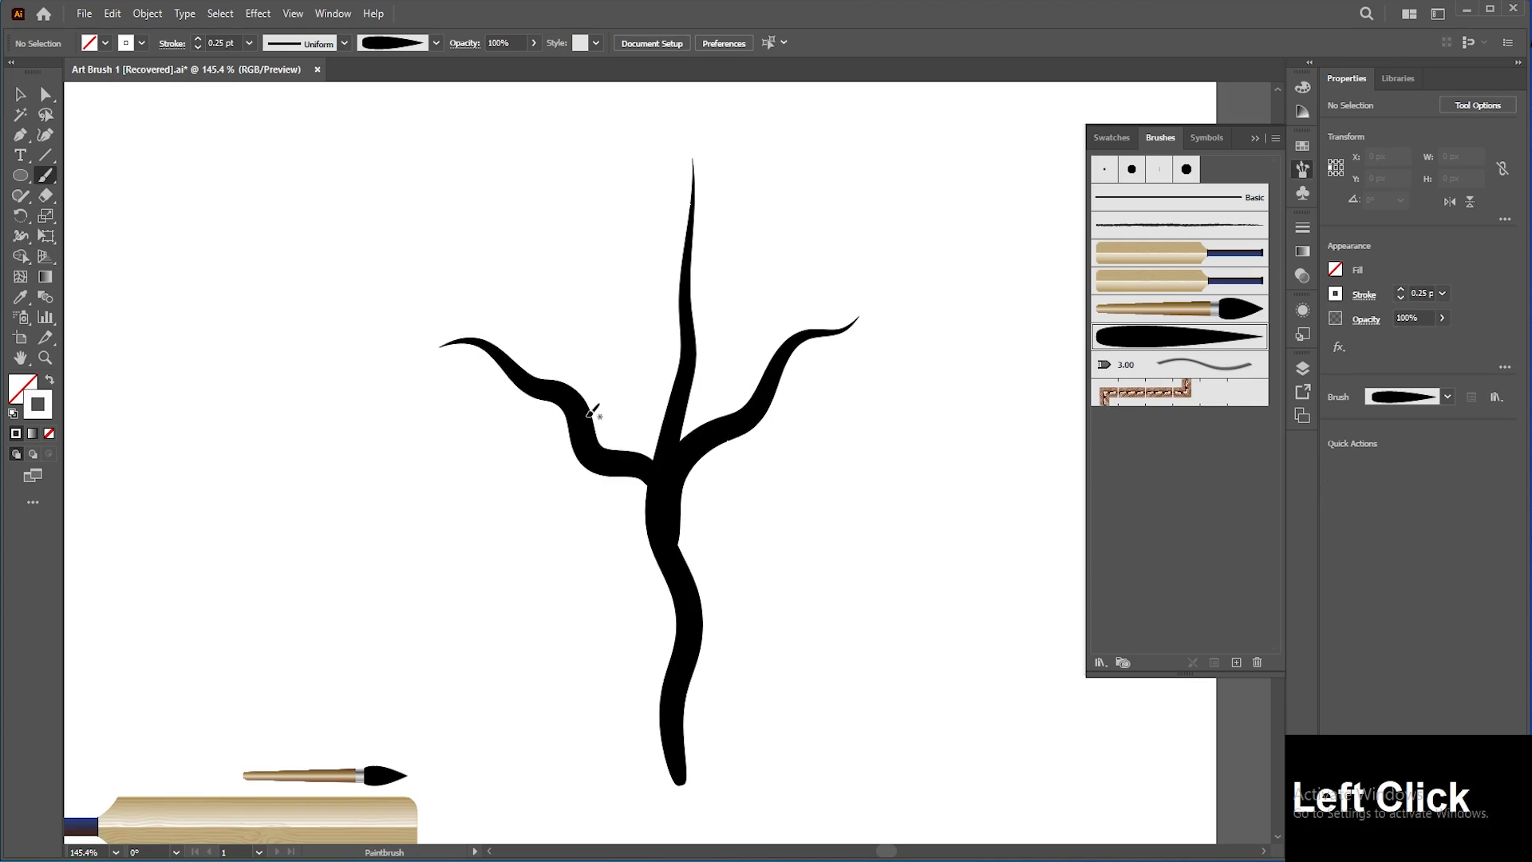
{"action": "left_click_drag", "start_coordinate": [604, 333], "coordinate": [583, 246]}
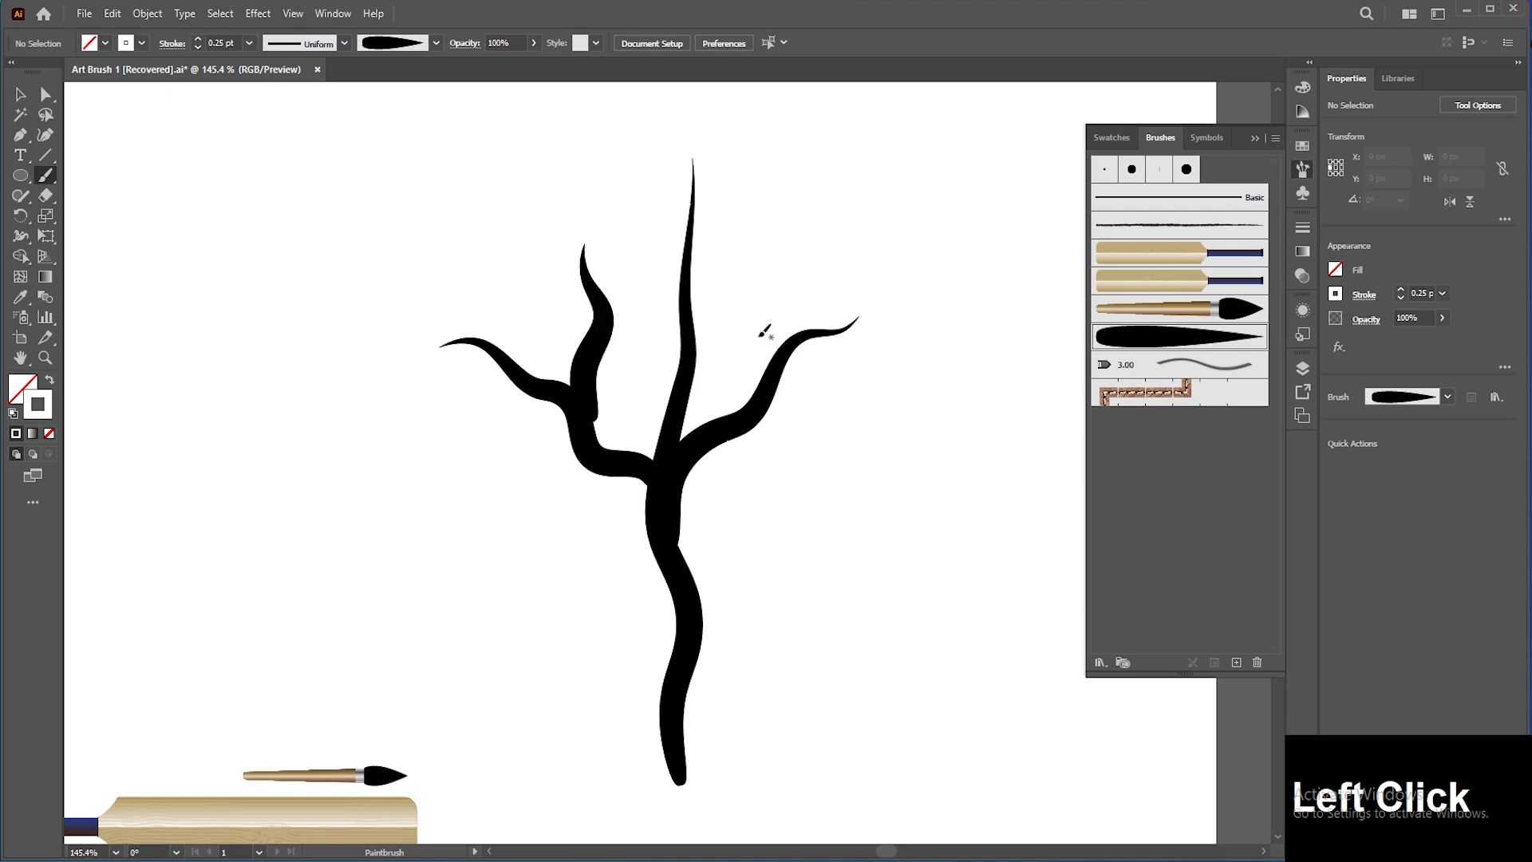
{"action": "left_click_drag", "start_coordinate": [760, 399], "coordinate": [745, 354]}
{"action": "left_click_drag", "start_coordinate": [771, 280], "coordinate": [794, 233]}
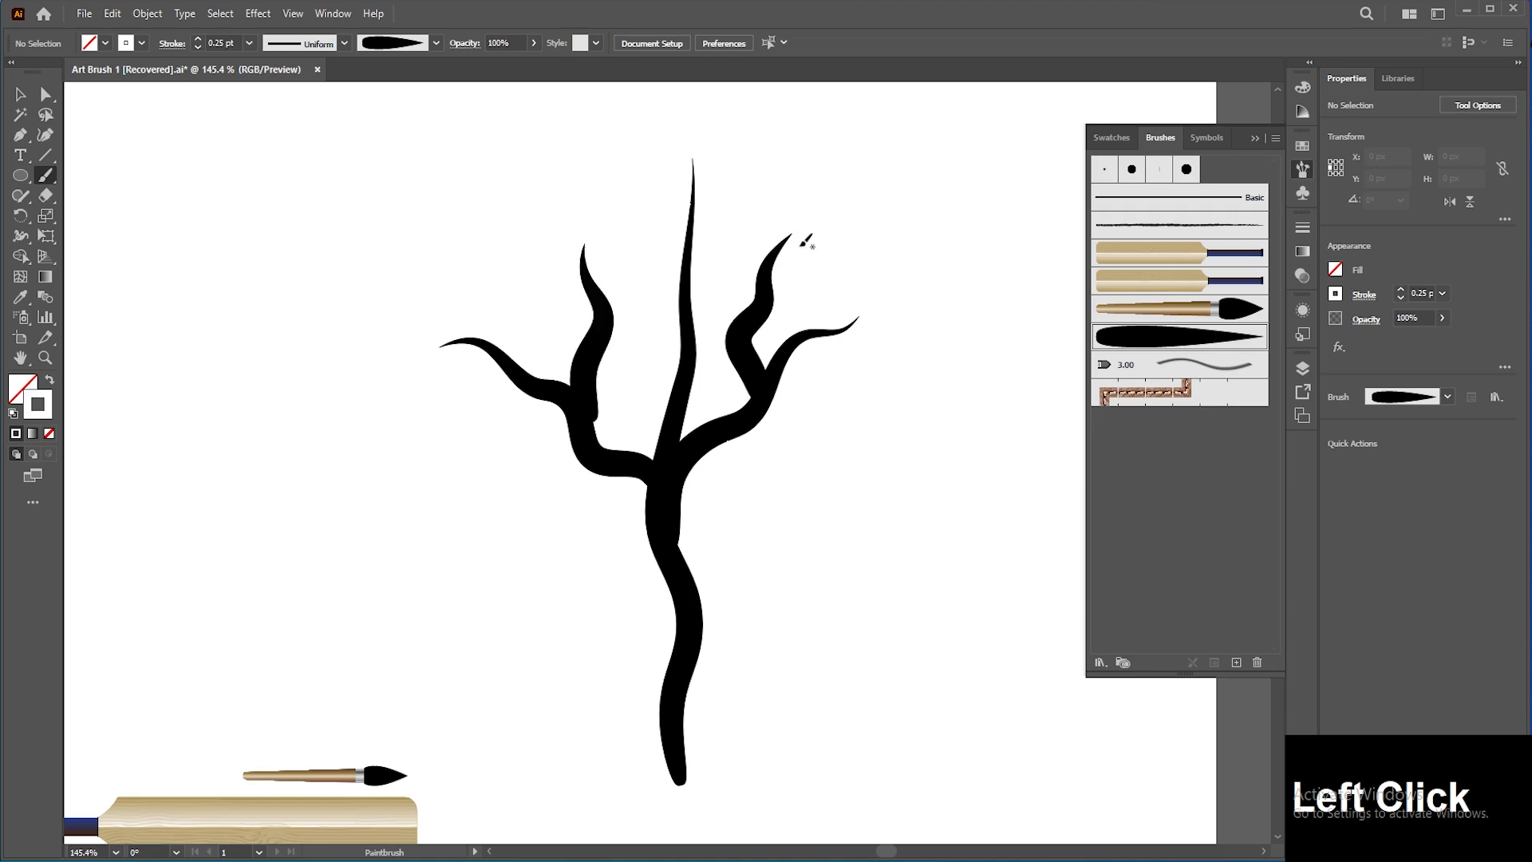
Step: Paint additional smaller branch strokes on both sides of the tree
{"action": "left_click_drag", "start_coordinate": [740, 422], "coordinate": [890, 451]}
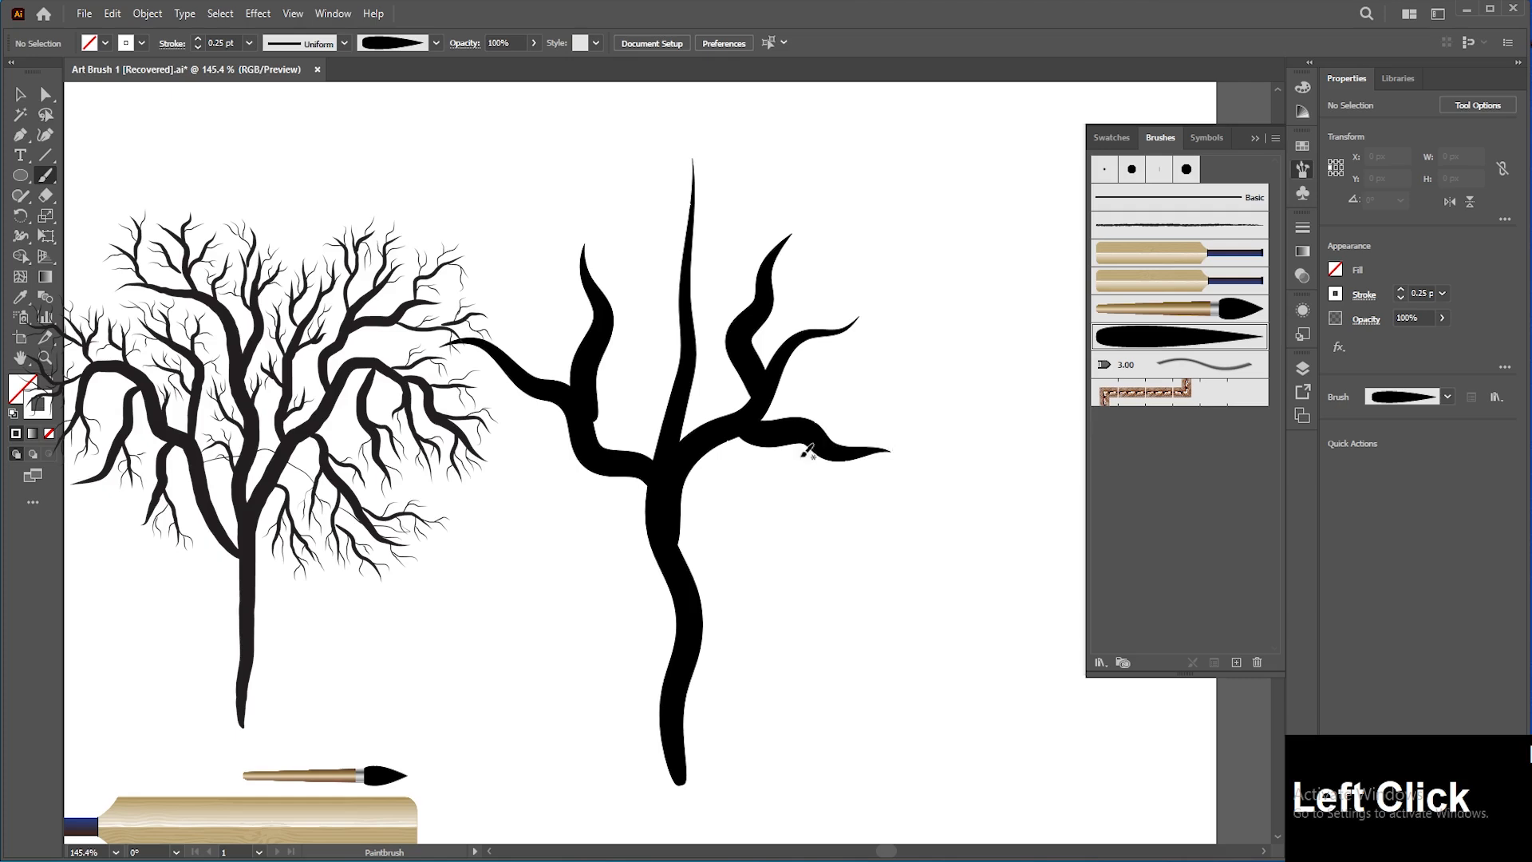
{"action": "left_click_drag", "start_coordinate": [592, 453], "coordinate": [552, 460]}
{"action": "left_click_drag", "start_coordinate": [472, 489], "coordinate": [464, 495]}
{"action": "mouse_move", "coordinate": [589, 372]}
{"action": "left_mouse_down"}
{"action": "mouse_move", "coordinate": [590, 343]}
{"action": "mouse_move", "coordinate": [513, 242]}
{"action": "left_mouse_up"}
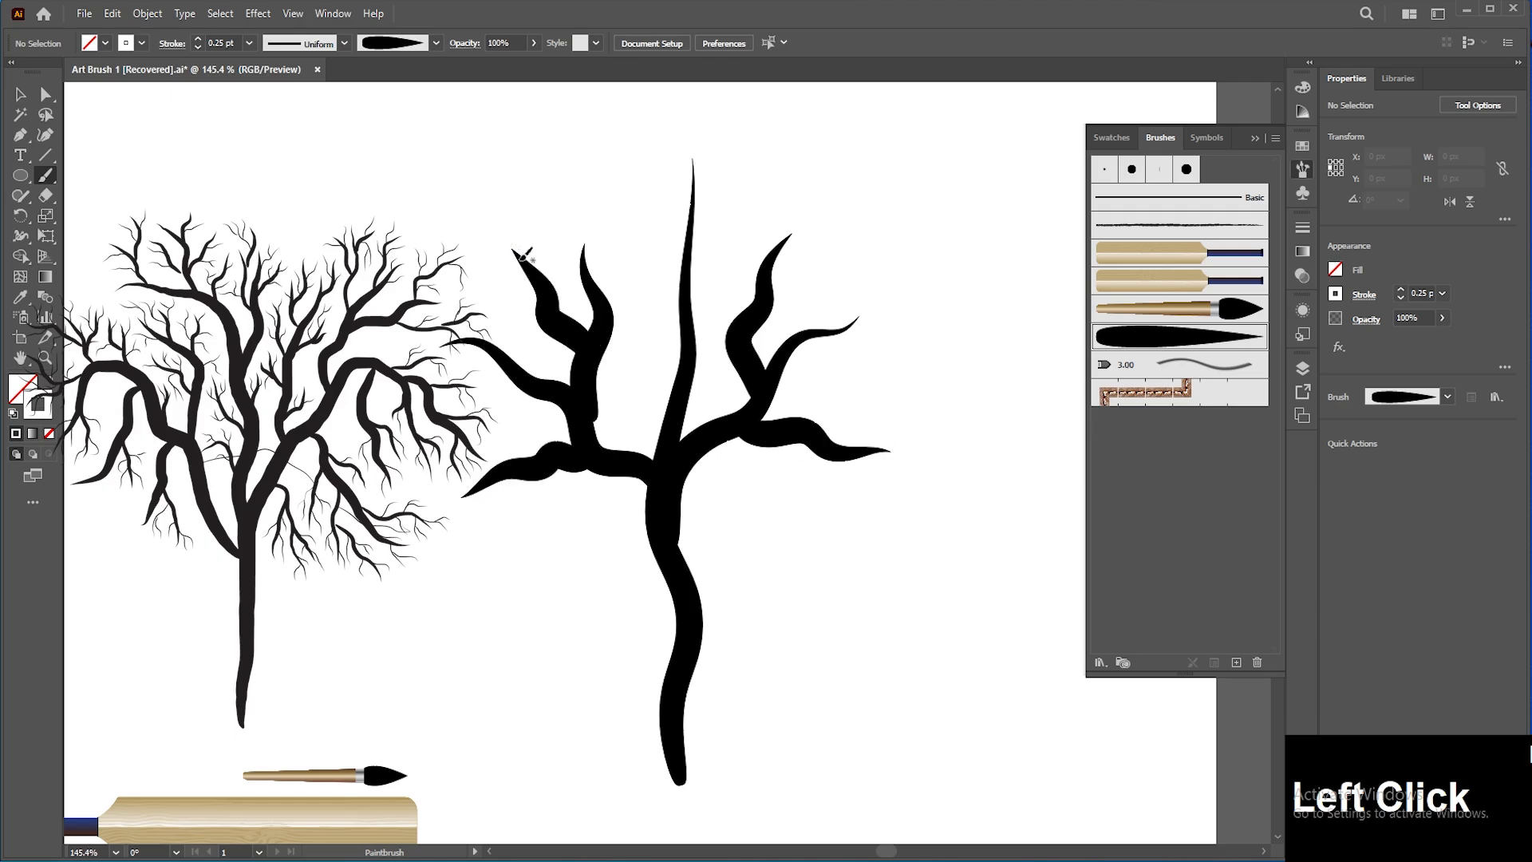
{"action": "mouse_move", "coordinate": [691, 387]}
{"action": "left_mouse_down"}
{"action": "mouse_move", "coordinate": [658, 313]}
{"action": "mouse_move", "coordinate": [648, 212]}
{"action": "left_mouse_up"}
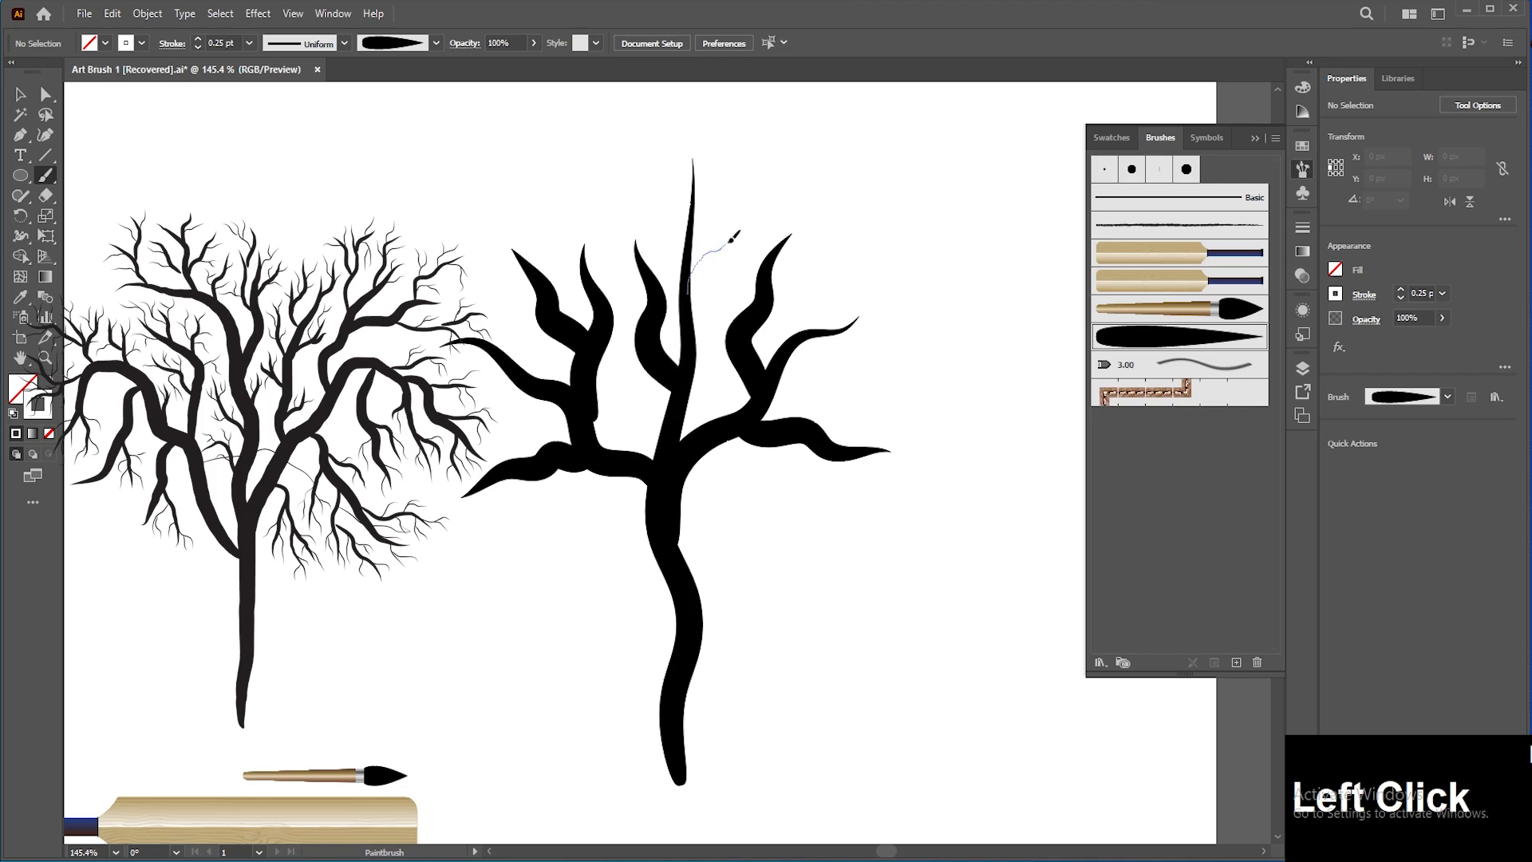
{"action": "left_click_drag", "start_coordinate": [772, 189], "coordinate": [776, 188]}
Step: Select all the branch strokes and set their stroke weight to 0.15 pt
{"action": "key", "text": "v"}
{"action": "left_click", "coordinate": [728, 271]}
{"action": "left_click", "coordinate": [719, 239]}
{"action": "left_click", "coordinate": [653, 319], "text": "shift"}
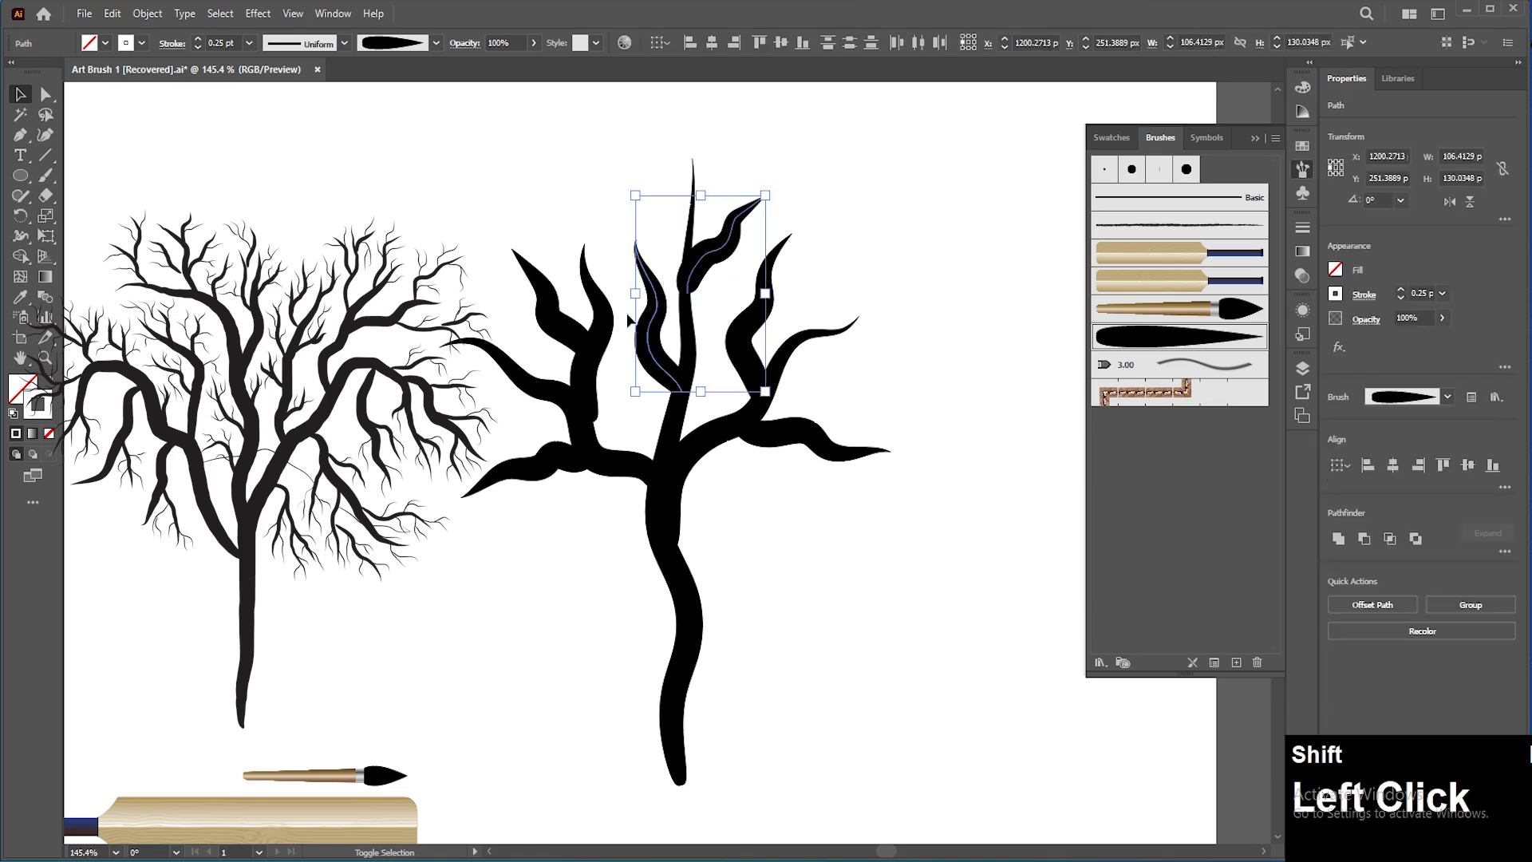
{"action": "left_click_drag", "start_coordinate": [505, 285], "coordinate": [602, 311]}
{"action": "left_click_drag", "start_coordinate": [714, 308], "coordinate": [758, 363]}
{"action": "left_click_drag", "start_coordinate": [860, 431], "coordinate": [825, 478]}
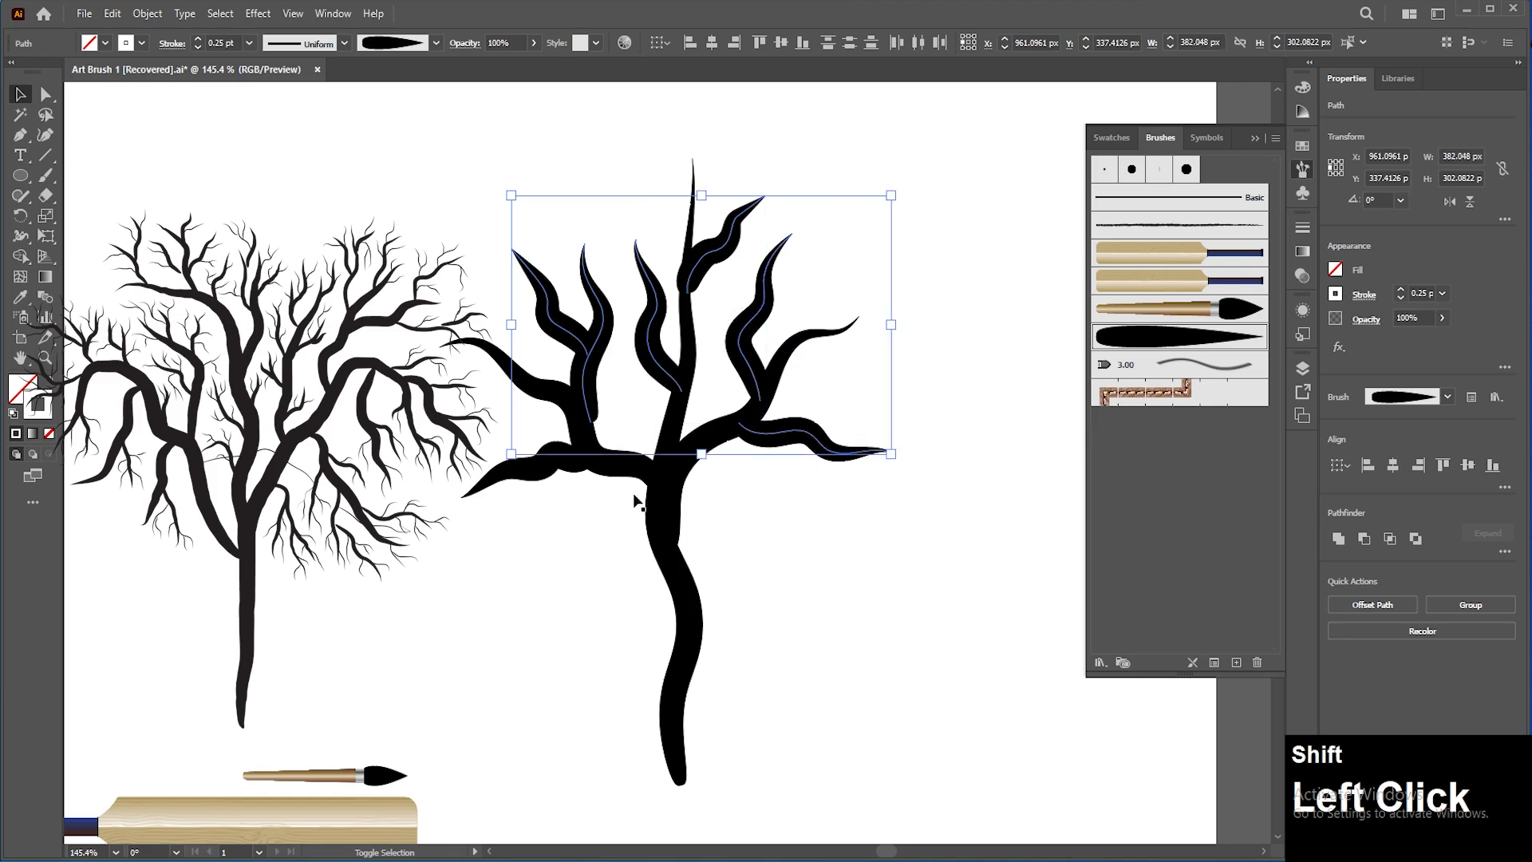
{"action": "left_click", "coordinate": [488, 480], "text": "shift"}
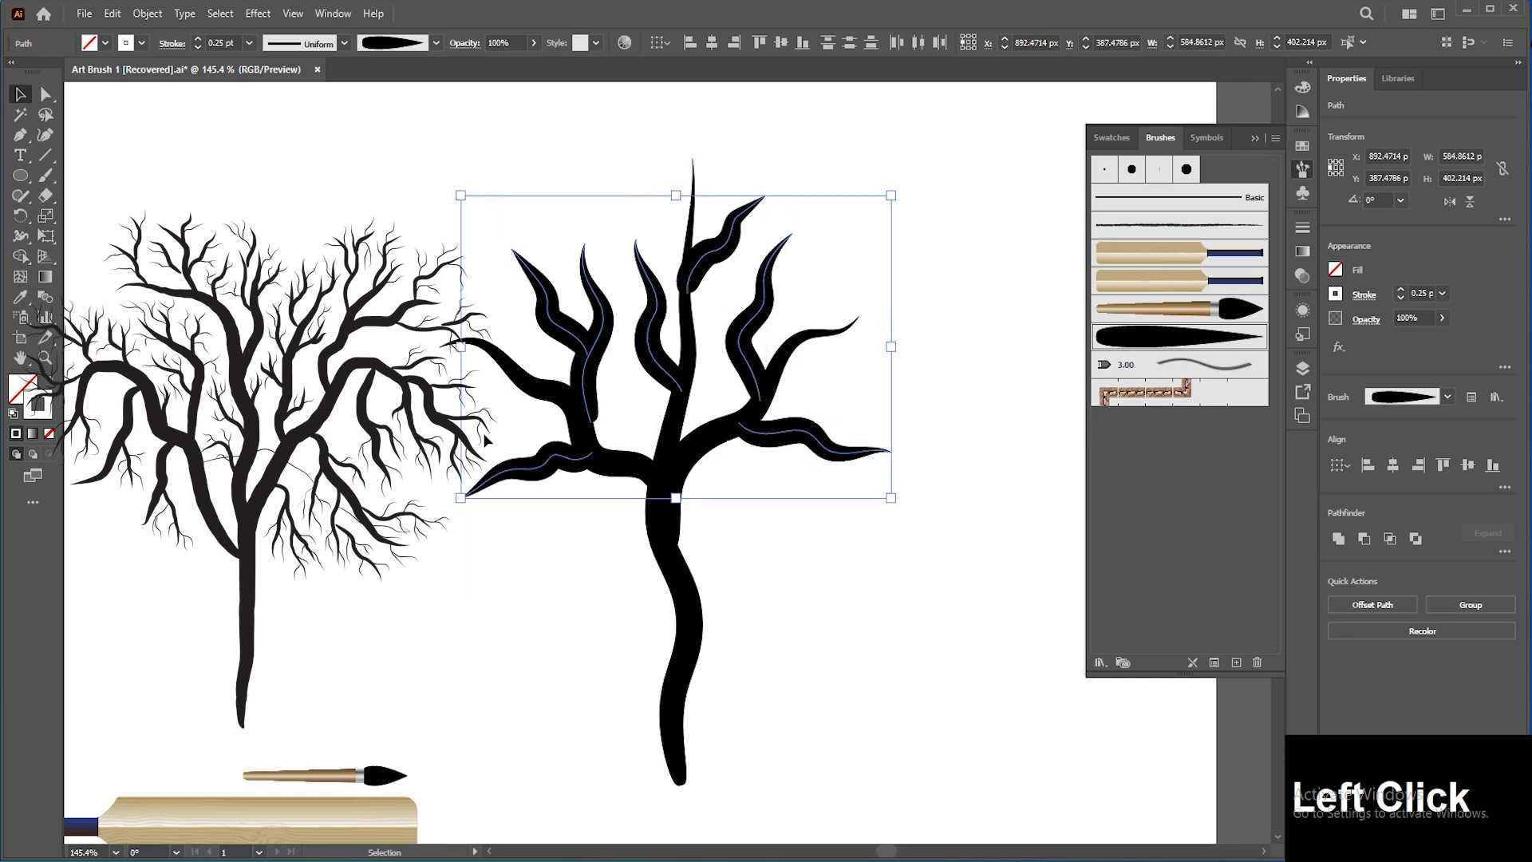
{"action": "left_click", "coordinate": [1401, 299]}
{"action": "left_click", "coordinate": [1414, 292]}
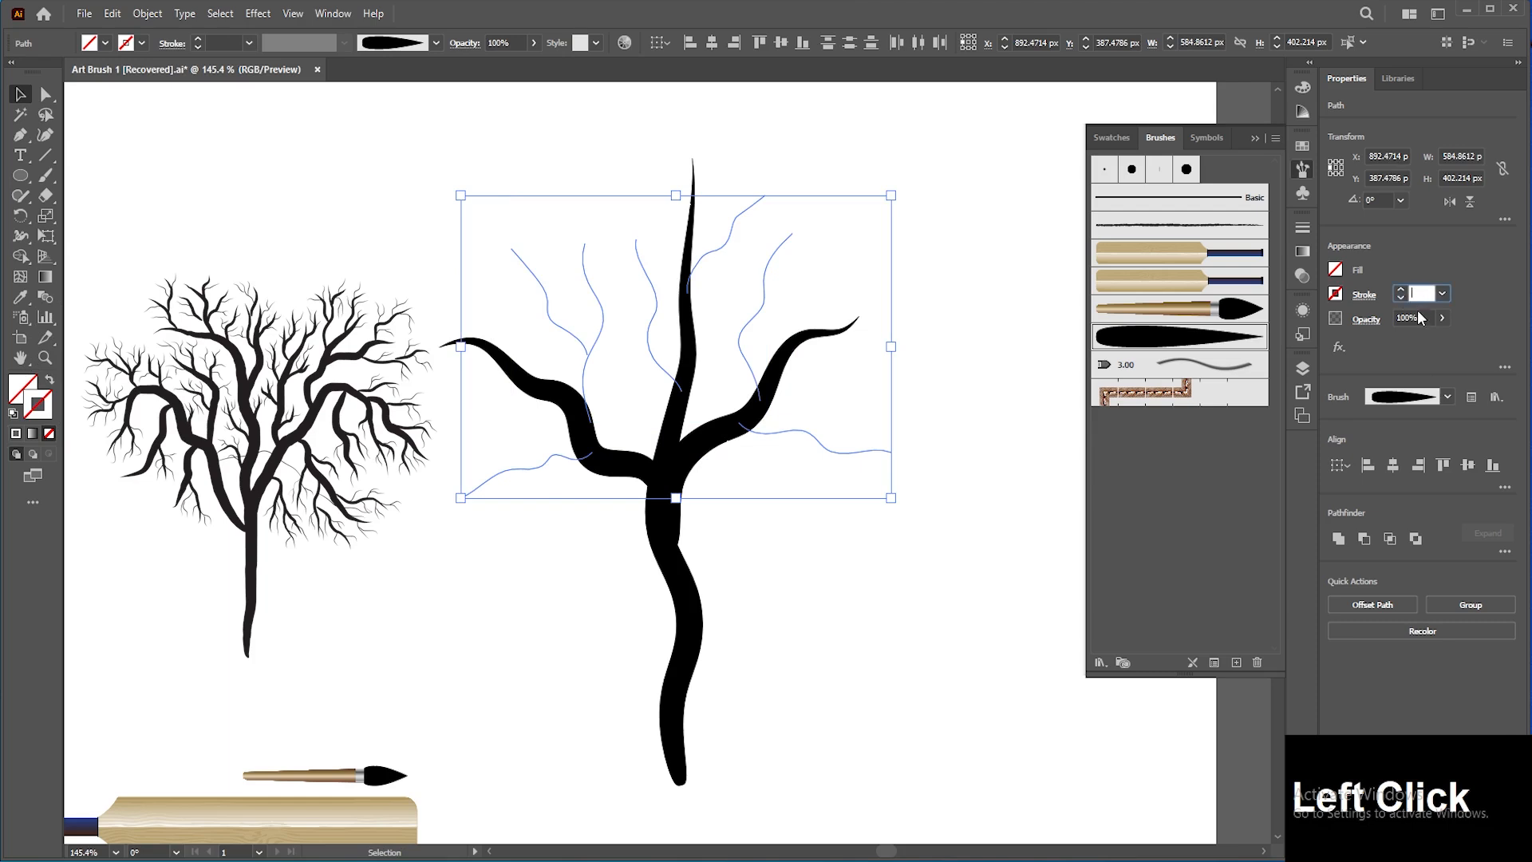
{"action": "scroll", "coordinate": [1417, 289], "scroll_direction": "up", "scroll_amount": 2}
{"action": "type", "text": "0.1"}
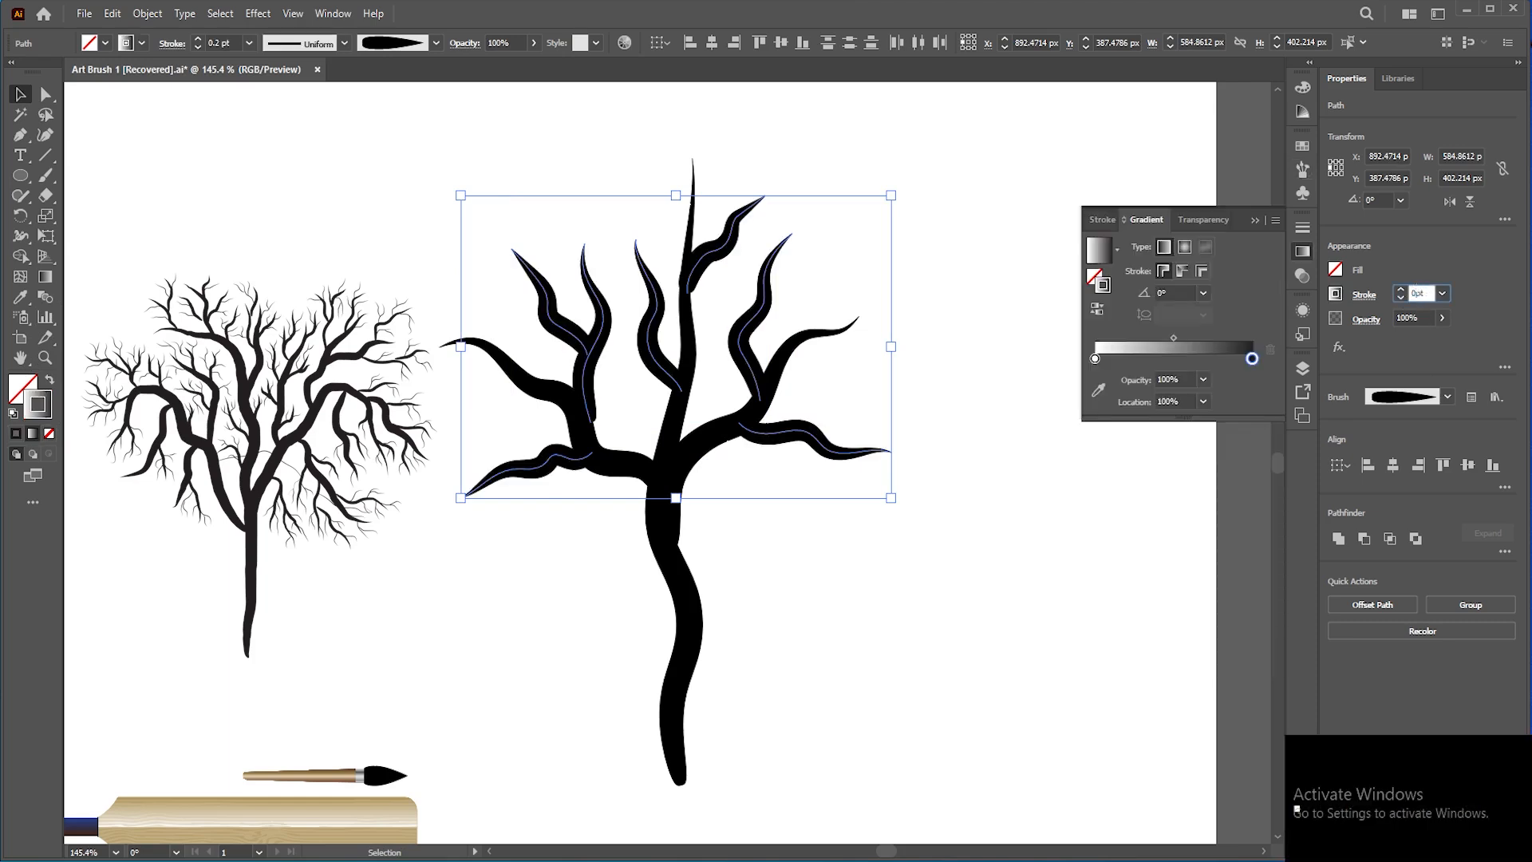
{"action": "type", "text": "5"}
{"action": "key", "text": "Return"}
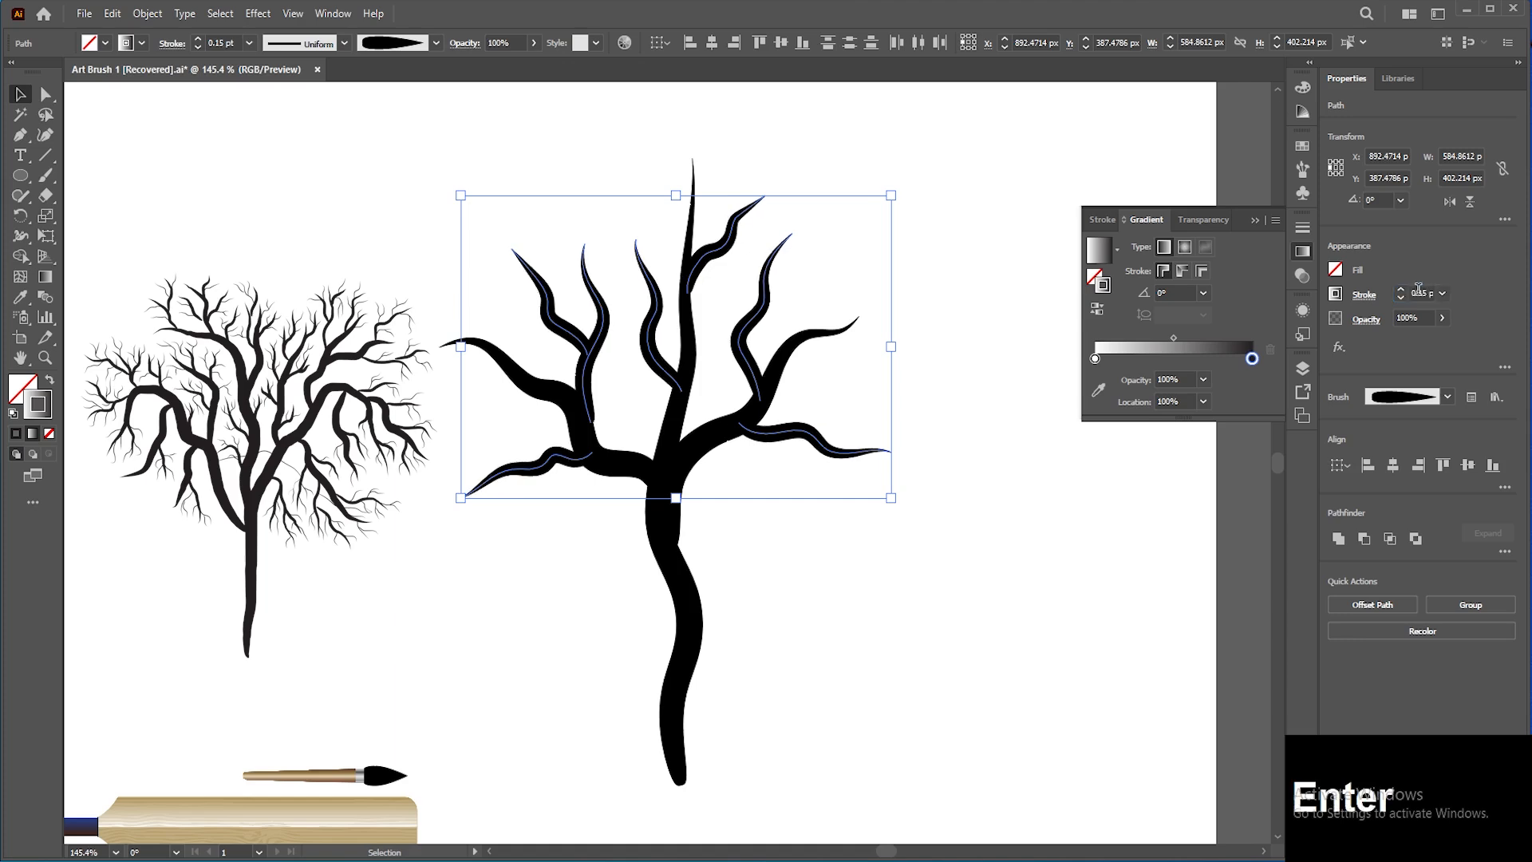
{"action": "left_click", "coordinate": [948, 384]}
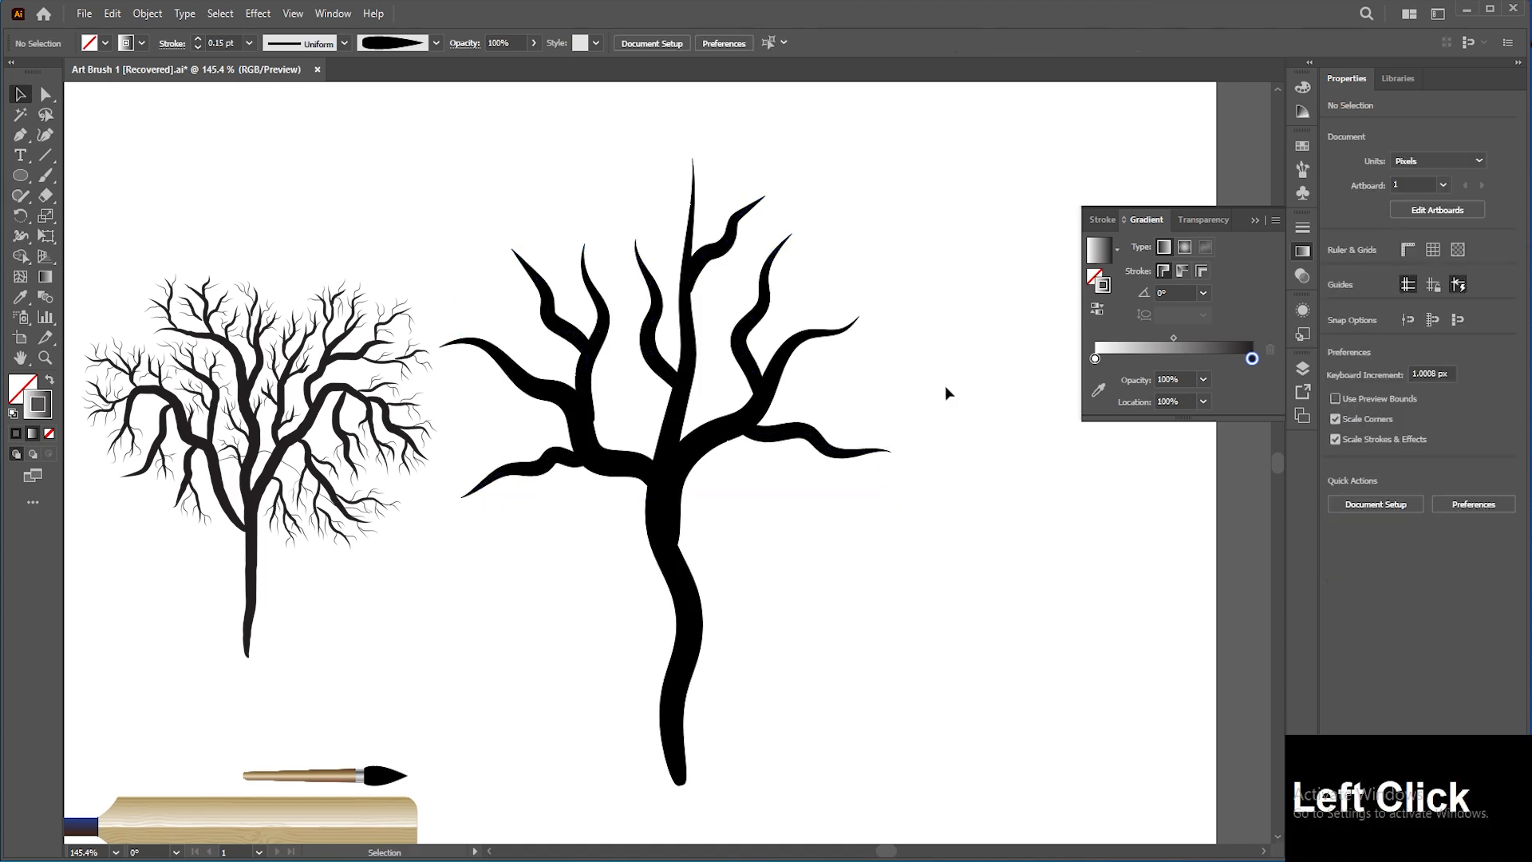
{"action": "left_click", "coordinate": [651, 444]}
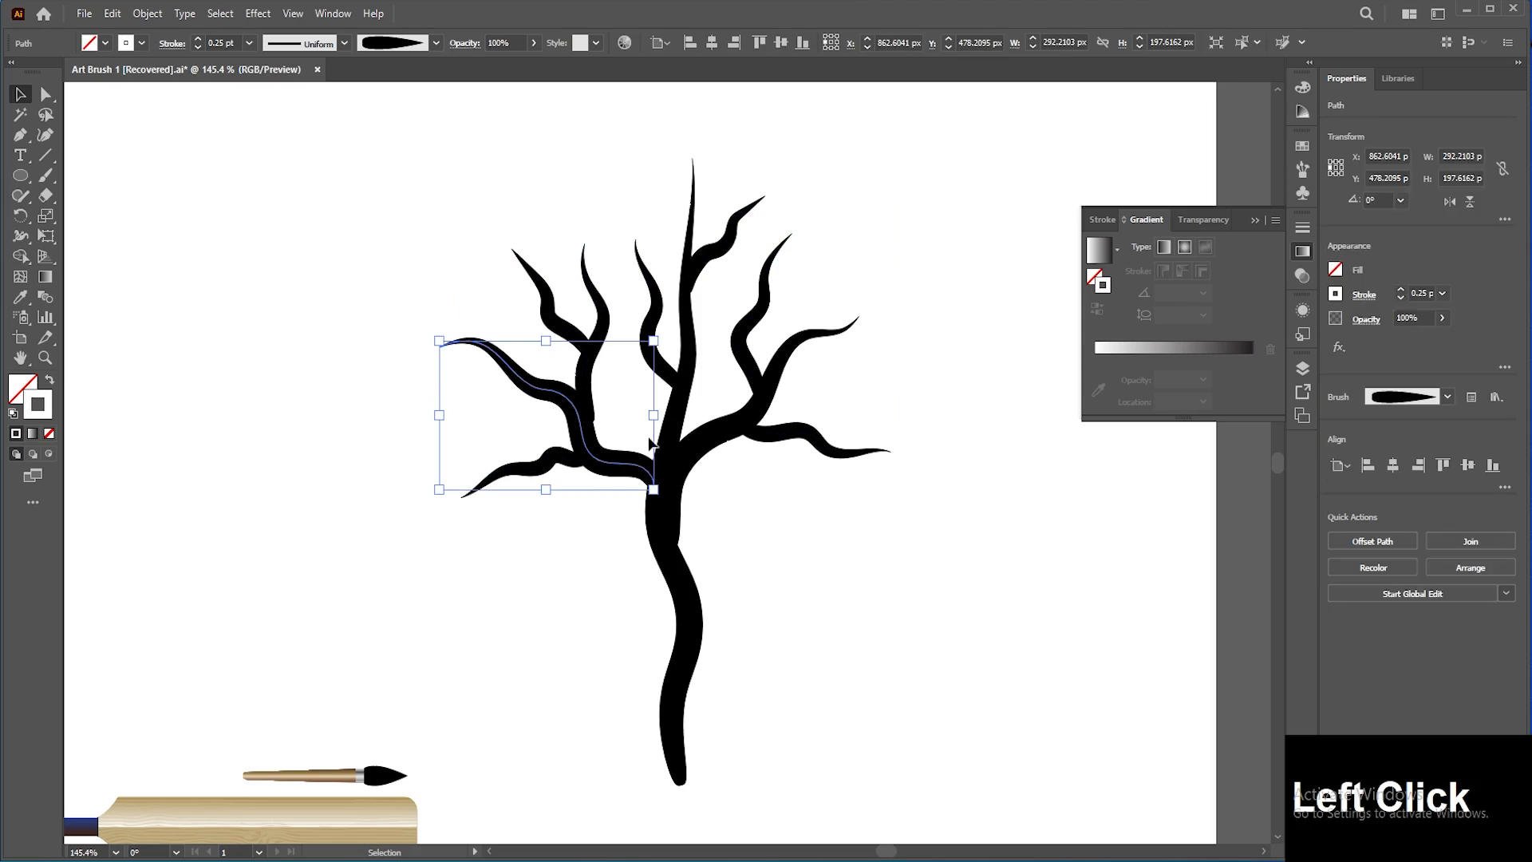
{"action": "left_click", "coordinate": [628, 417]}
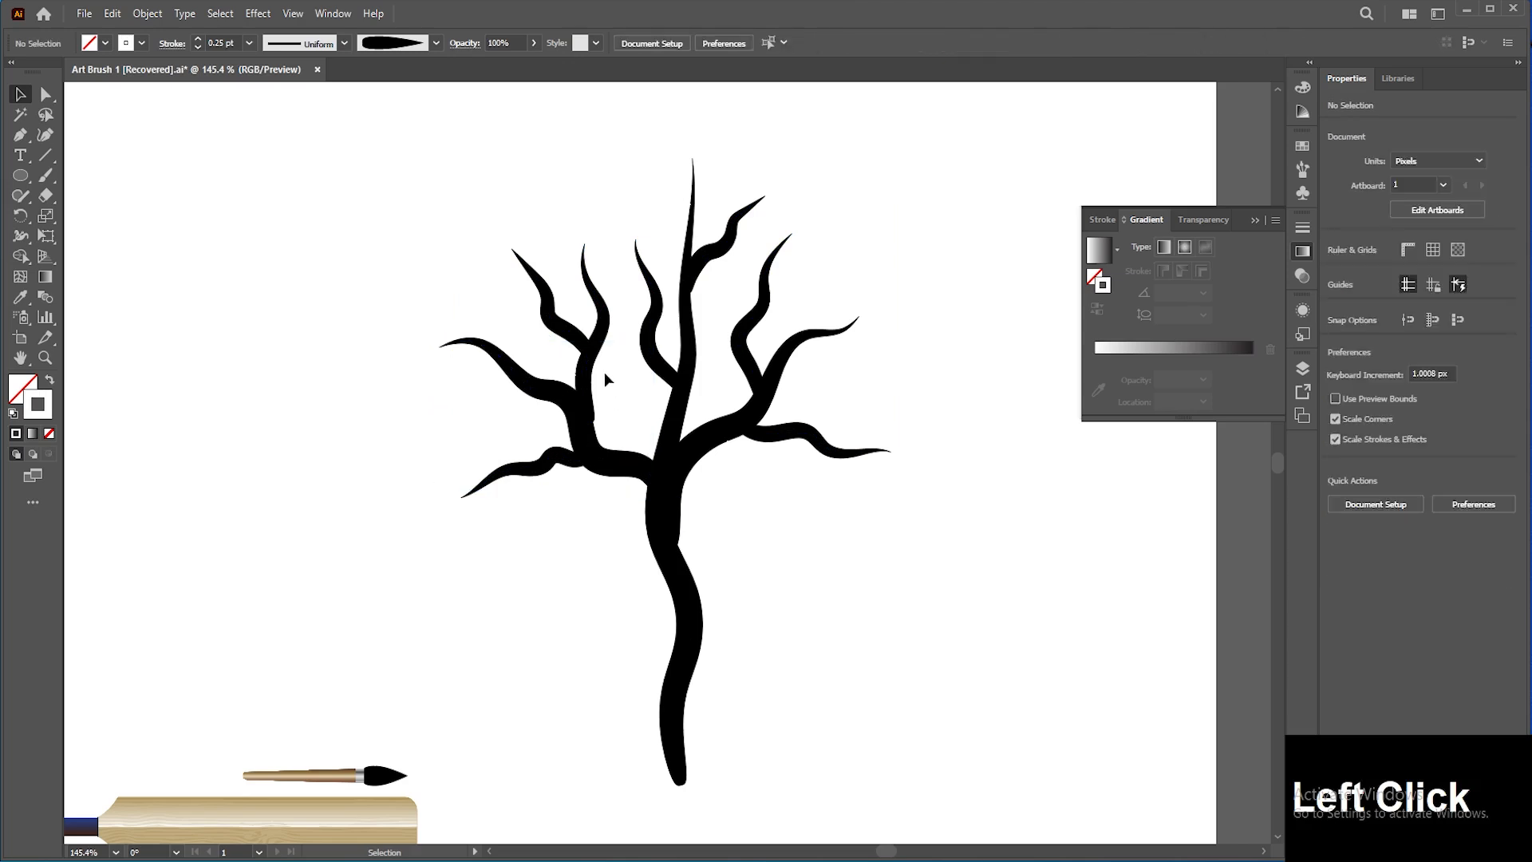
Step: Select all of the tree's trunk and branch strokes and delete them
{"action": "left_click_drag", "start_coordinate": [460, 208], "coordinate": [842, 520]}
{"action": "key", "text": "Delete"}
Step: Scale the paintbrush artwork to the cricket bat's length and stack it directly above the reversed bat
{"action": "key", "text": "space"}
{"action": "left_click_drag", "start_coordinate": [461, 601], "coordinate": [619, 532]}
{"action": "left_click", "coordinate": [548, 706]}
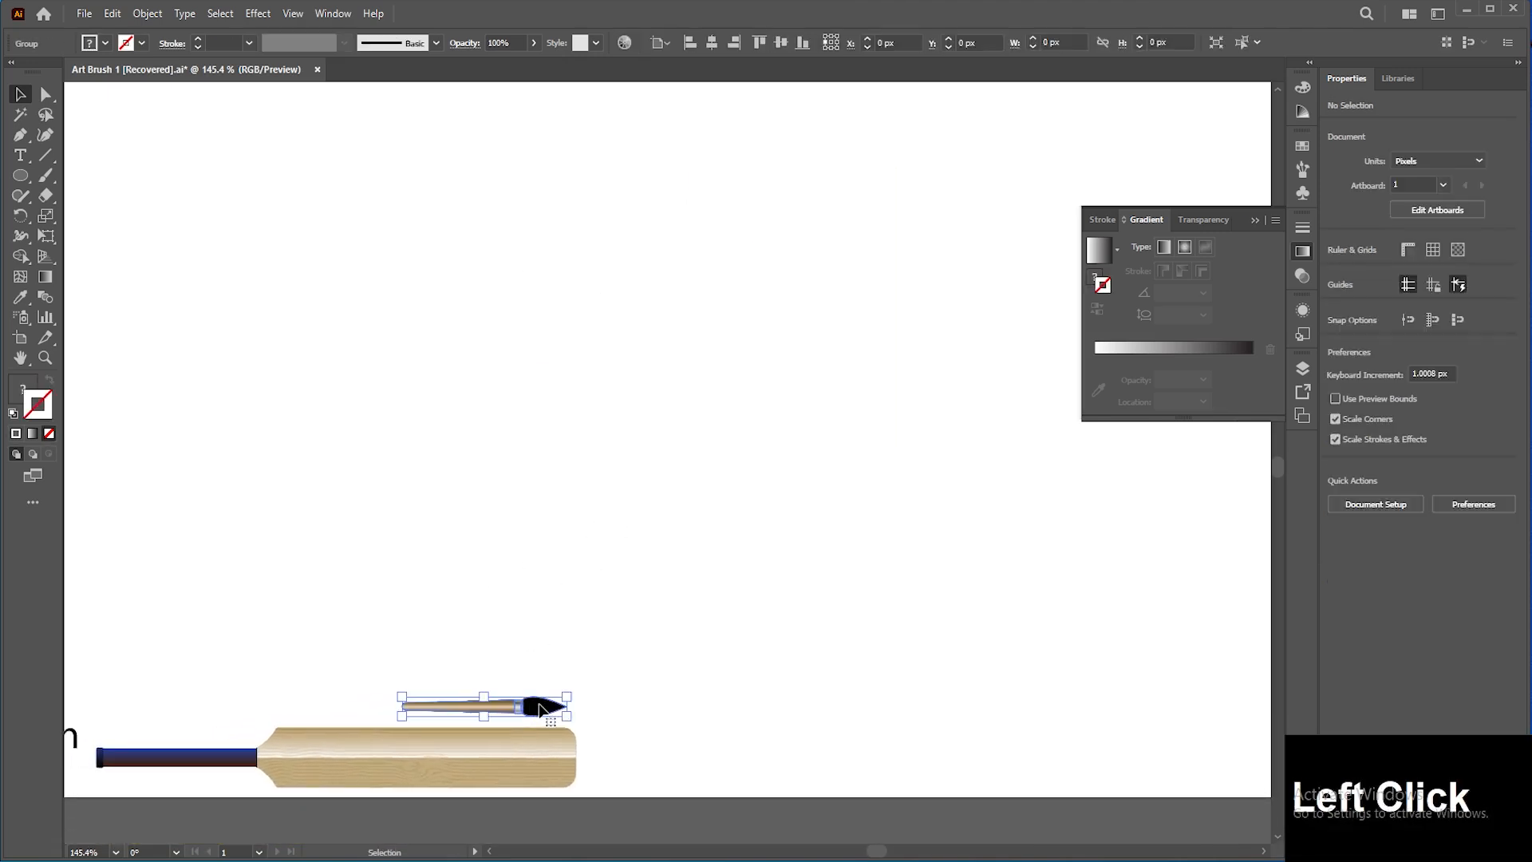
{"action": "left_click", "coordinate": [546, 744]}
{"action": "left_click_drag", "start_coordinate": [589, 725], "coordinate": [219, 747]}
{"action": "left_click", "coordinate": [399, 646]}
{"action": "left_click_drag", "start_coordinate": [496, 706], "coordinate": [175, 707]}
{"action": "left_click", "coordinate": [204, 705]}
{"action": "left_click_drag", "start_coordinate": [270, 696], "coordinate": [665, 662]}
{"action": "mouse_move", "coordinate": [583, 723]}
{"action": "left_mouse_down"}
{"action": "mouse_move", "coordinate": [535, 542]}
{"action": "mouse_move", "coordinate": [138, 589]}
{"action": "left_mouse_up"}
{"action": "left_click", "coordinate": [458, 621]}
{"action": "left_click_drag", "start_coordinate": [461, 604], "coordinate": [341, 760]}
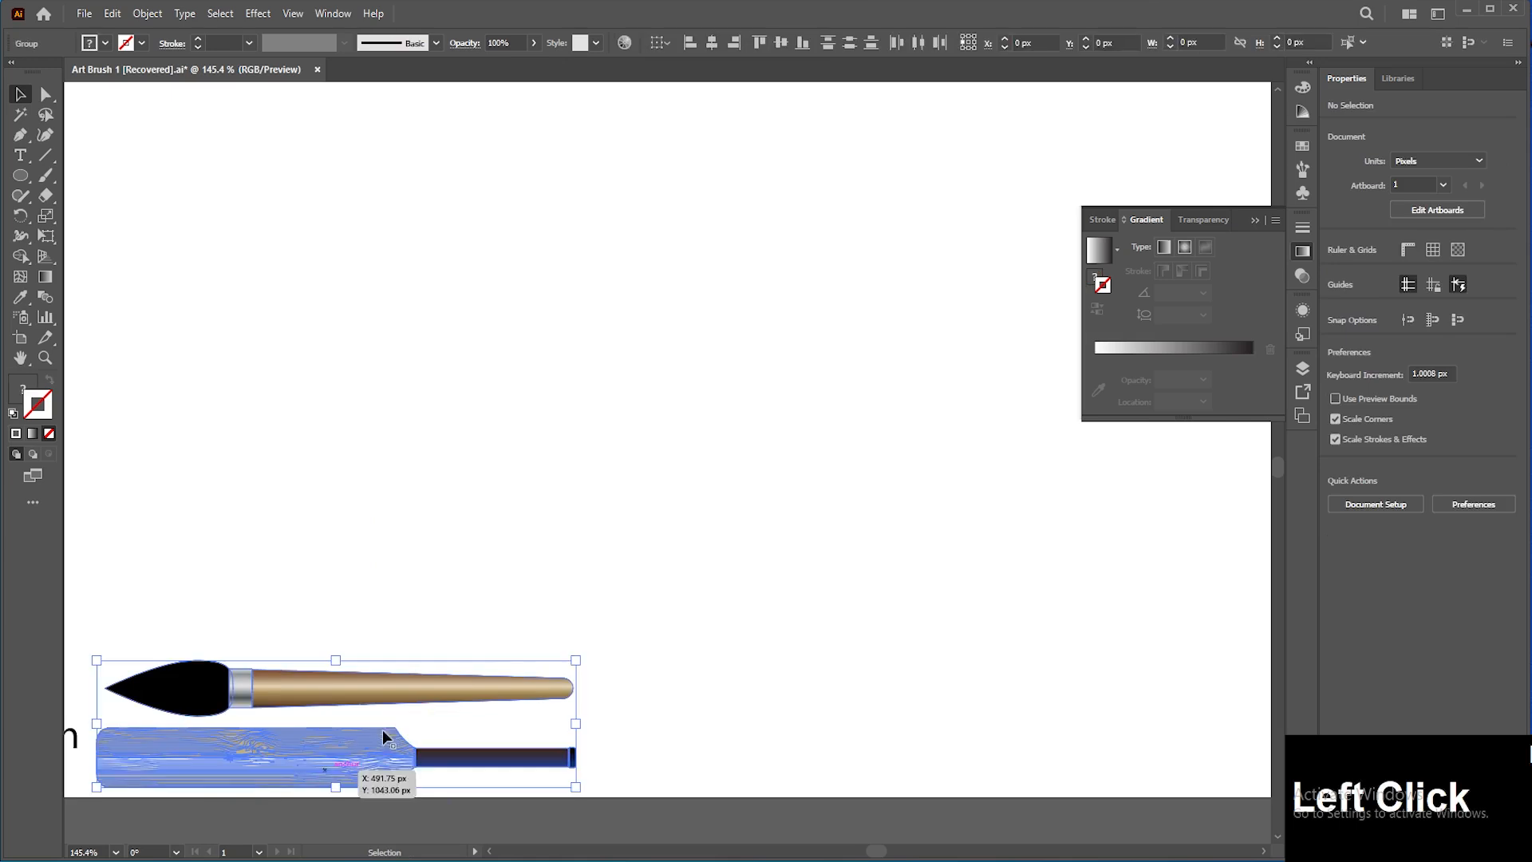
Step: Create a new Art Brush from the combined paintbrush and cricket bat artwork with default options
{"action": "left_click", "coordinate": [1301, 171]}
{"action": "mouse_move", "coordinate": [341, 672]}
{"action": "left_mouse_down"}
{"action": "mouse_move", "coordinate": [383, 720]}
{"action": "mouse_move", "coordinate": [1138, 481]}
{"action": "left_mouse_up"}
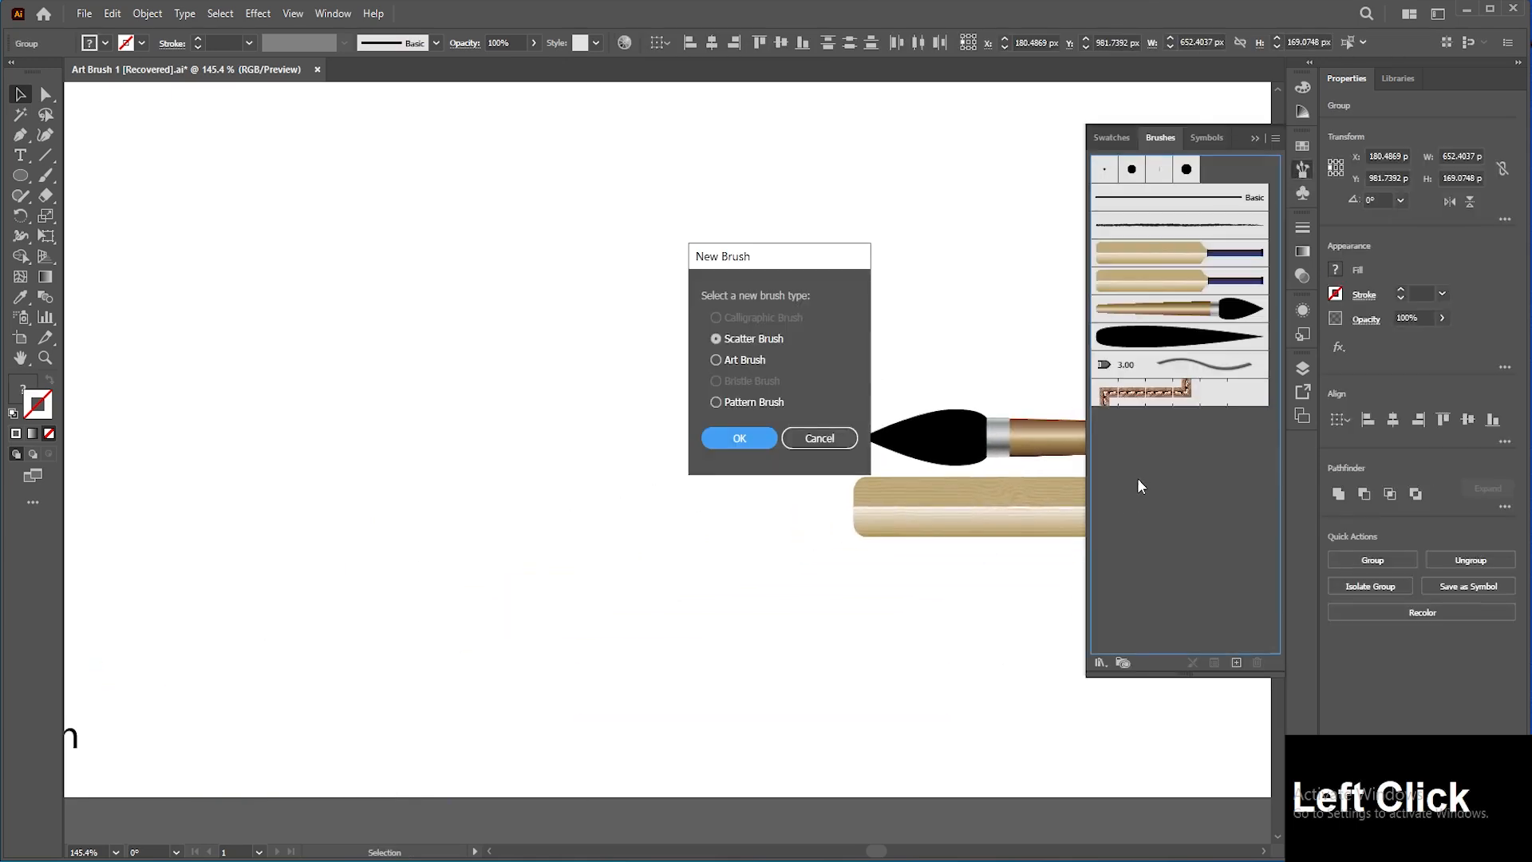
{"action": "left_click", "coordinate": [756, 445]}
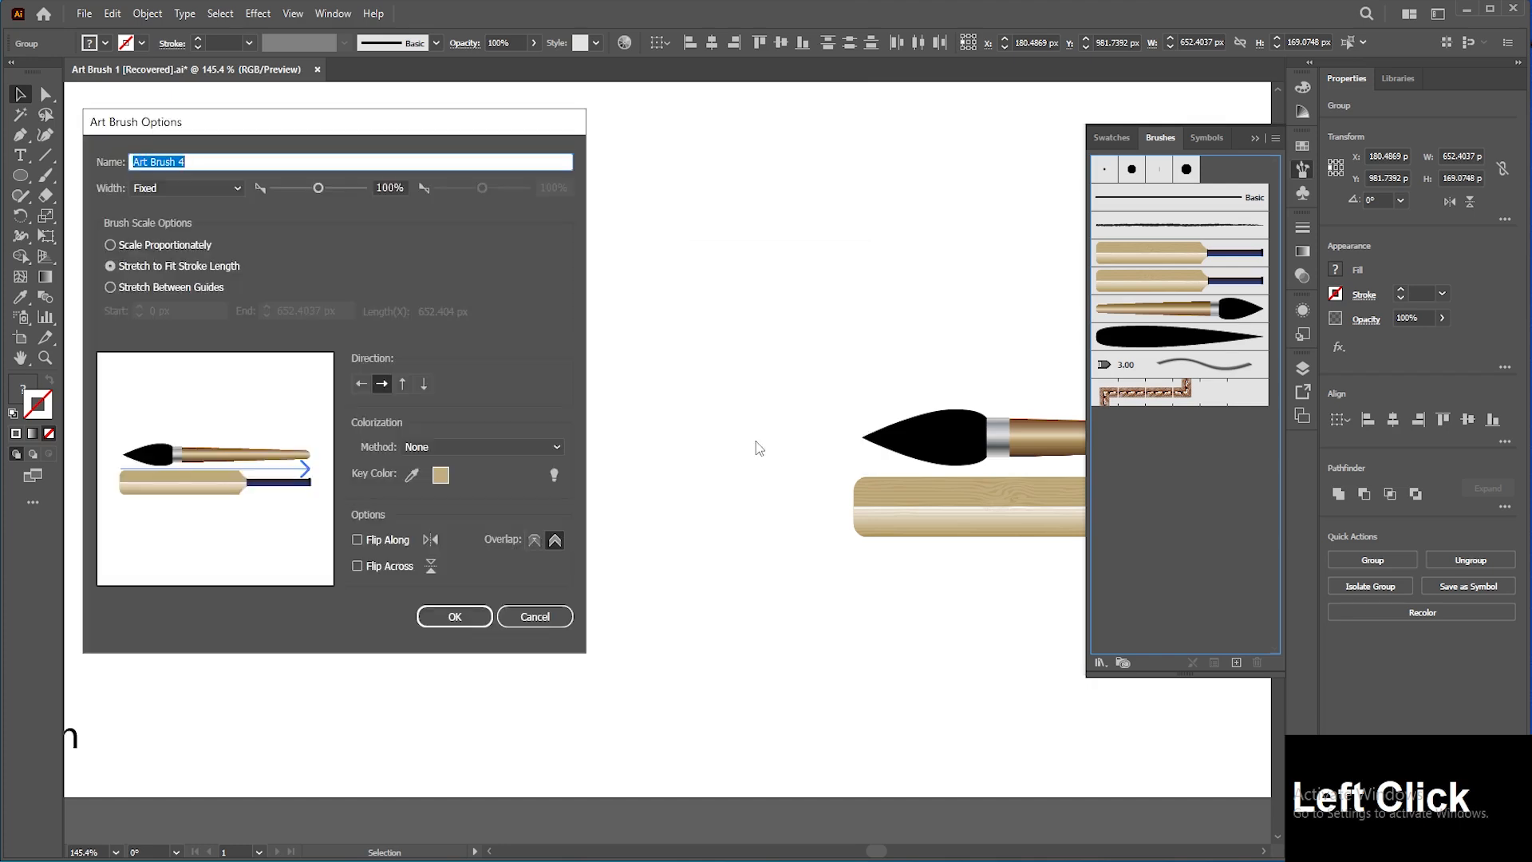
{"action": "left_click", "coordinate": [441, 615]}
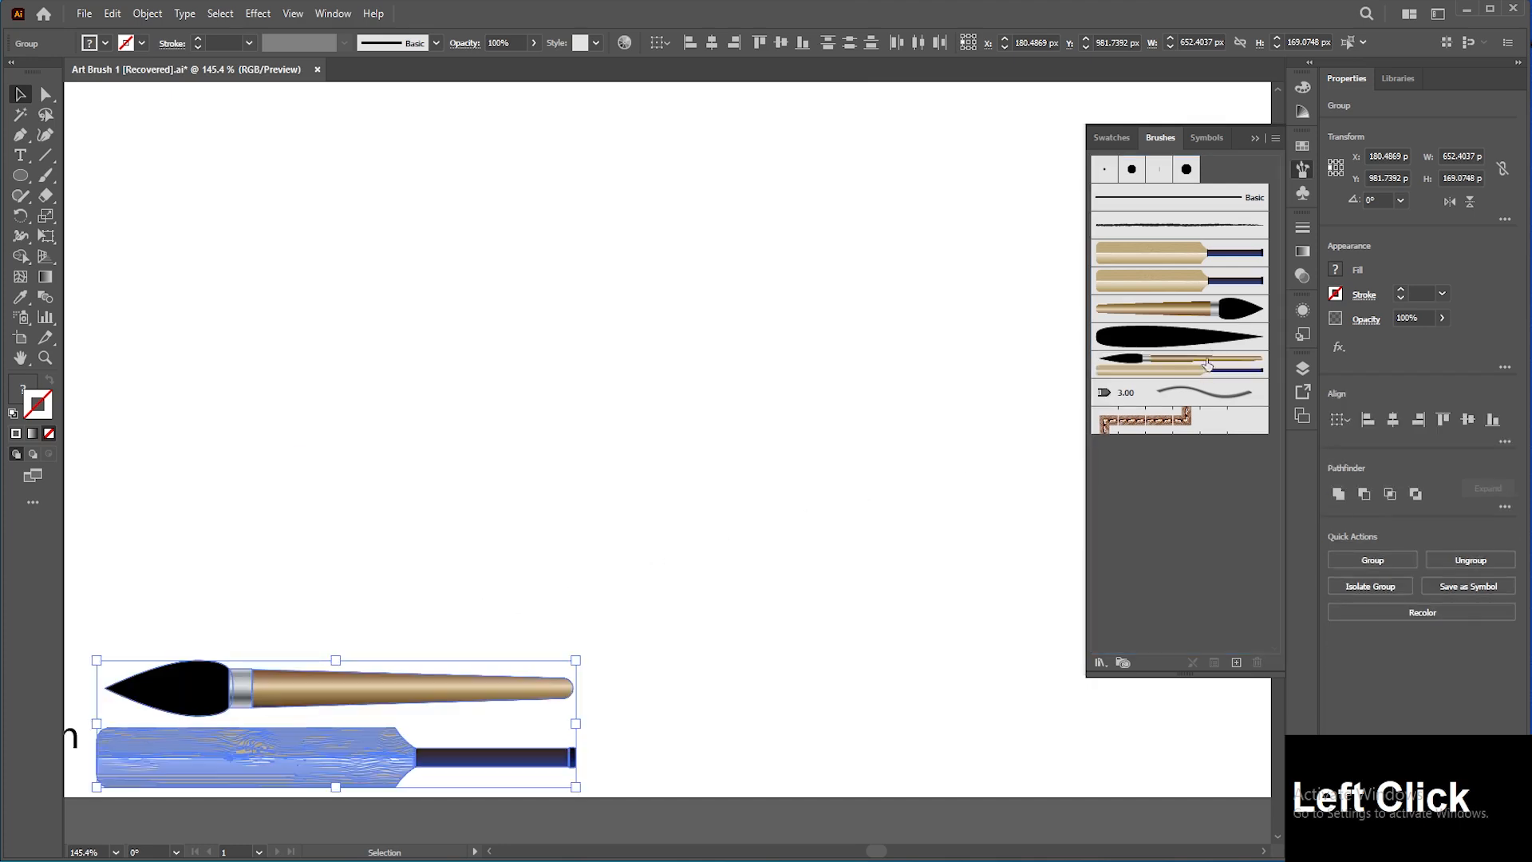
Step: Draw a circle about 482 px wide and apply the new combined art brush to it
{"action": "left_click", "coordinate": [1033, 376]}
{"action": "key", "text": "l"}
{"action": "left_click_drag", "start_coordinate": [603, 363], "coordinate": [781, 517]}
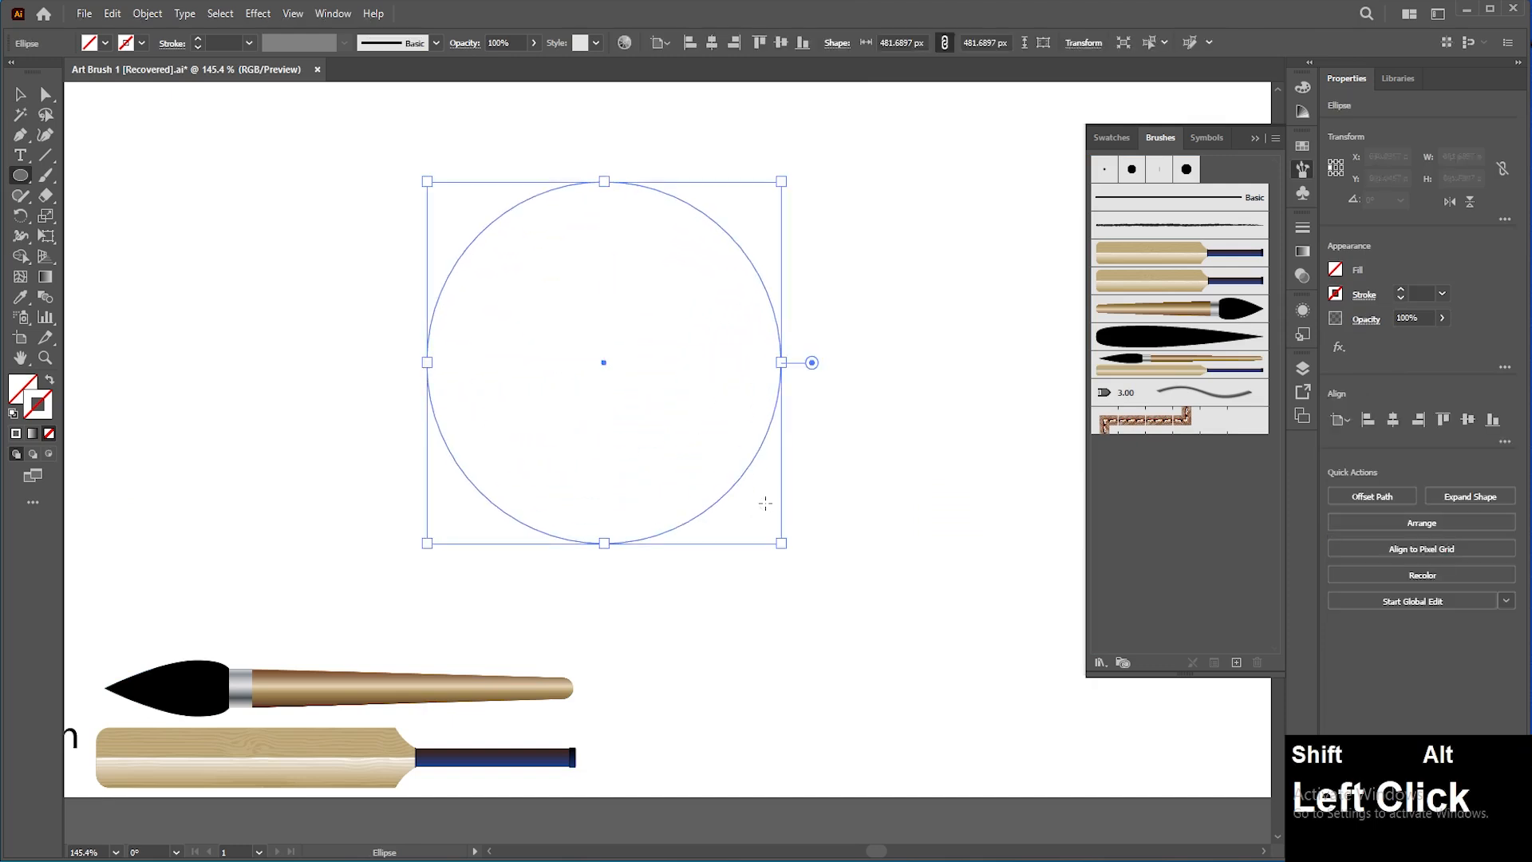
{"action": "left_click", "coordinate": [1195, 369]}
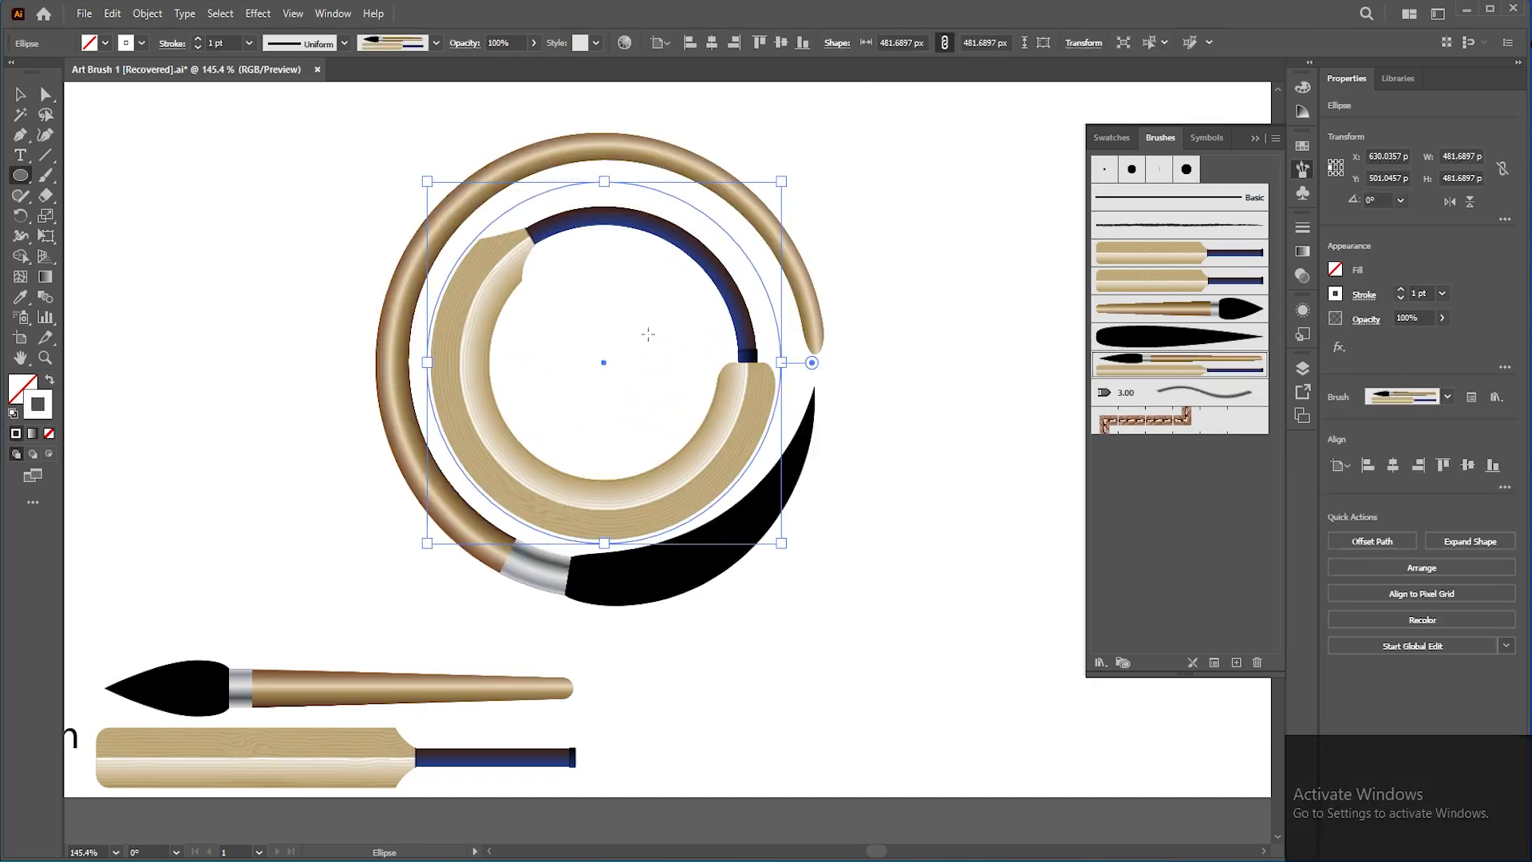
Step: Select the brushed circle and delete it
{"action": "left_click", "coordinate": [21, 95]}
{"action": "left_click", "coordinate": [266, 275]}
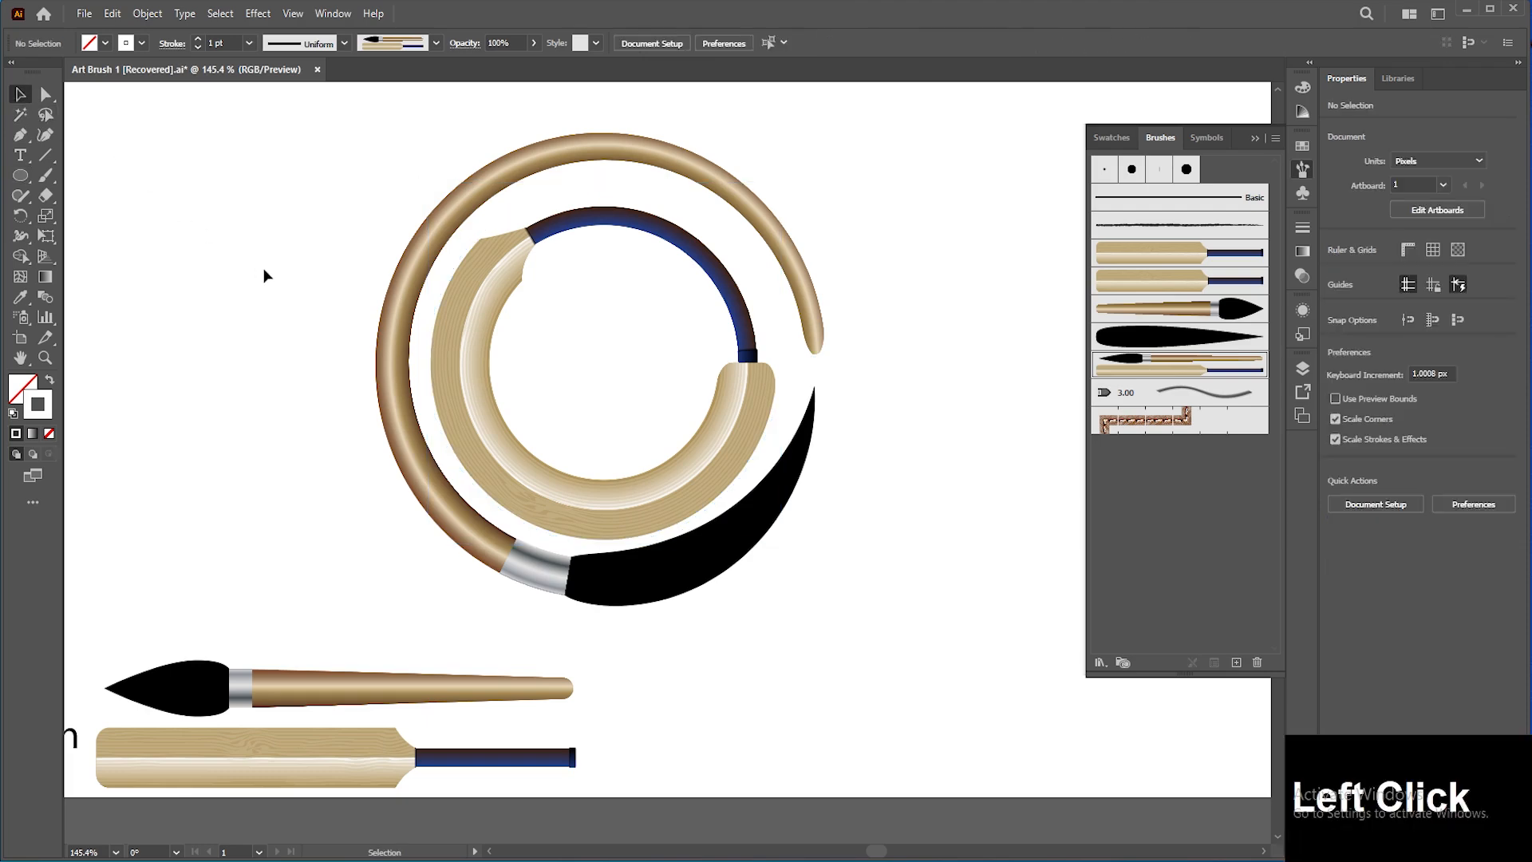
{"action": "left_click", "coordinate": [748, 508]}
{"action": "key", "text": "Delete"}
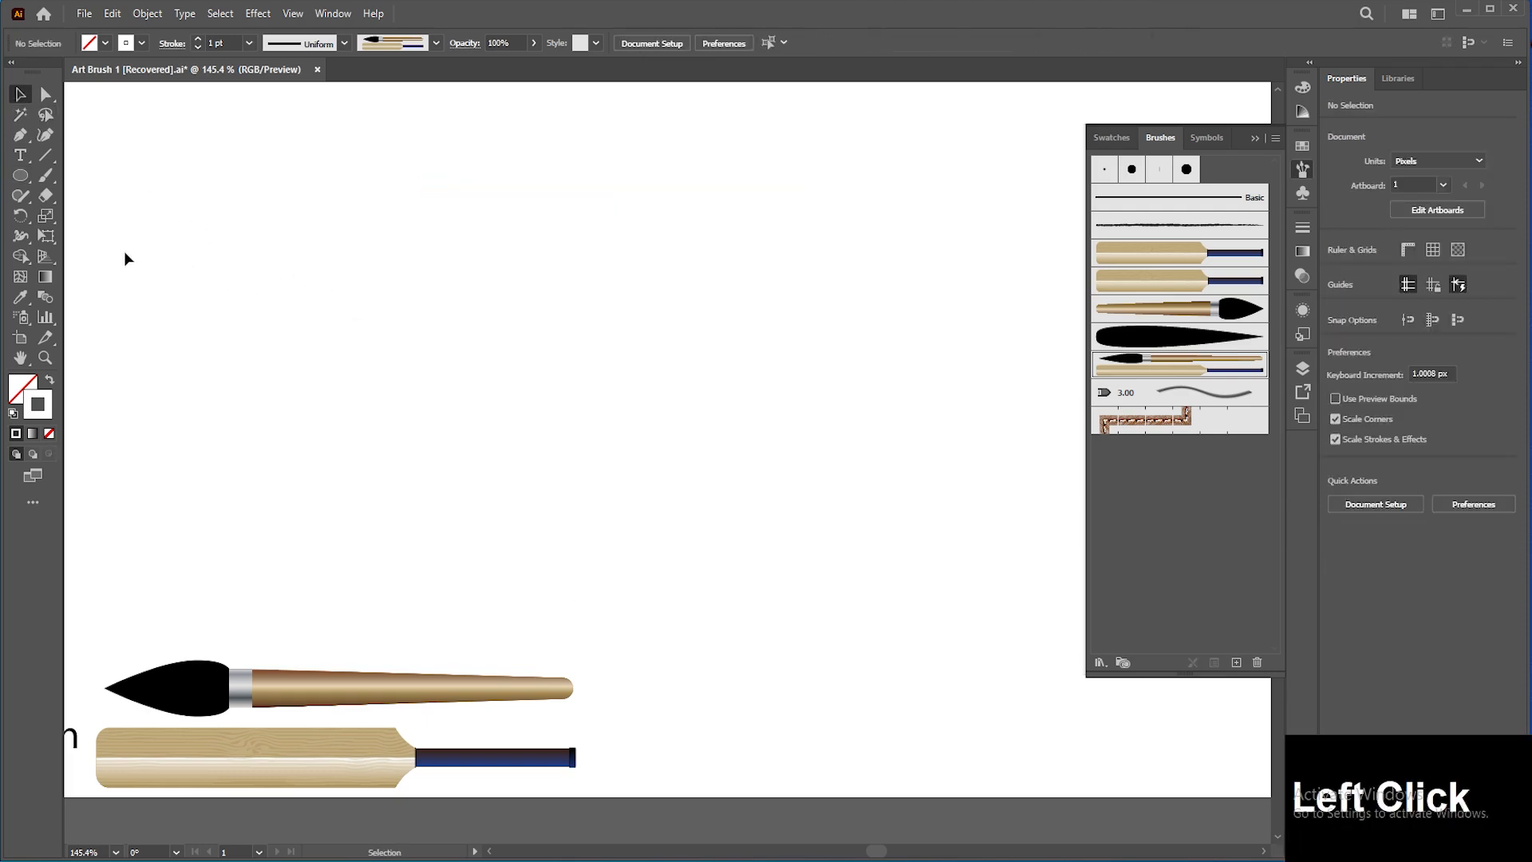
Step: Paint a long wavy stroke across the artboard with the Paintbrush tool using the new art brush
{"action": "left_click", "coordinate": [45, 176]}
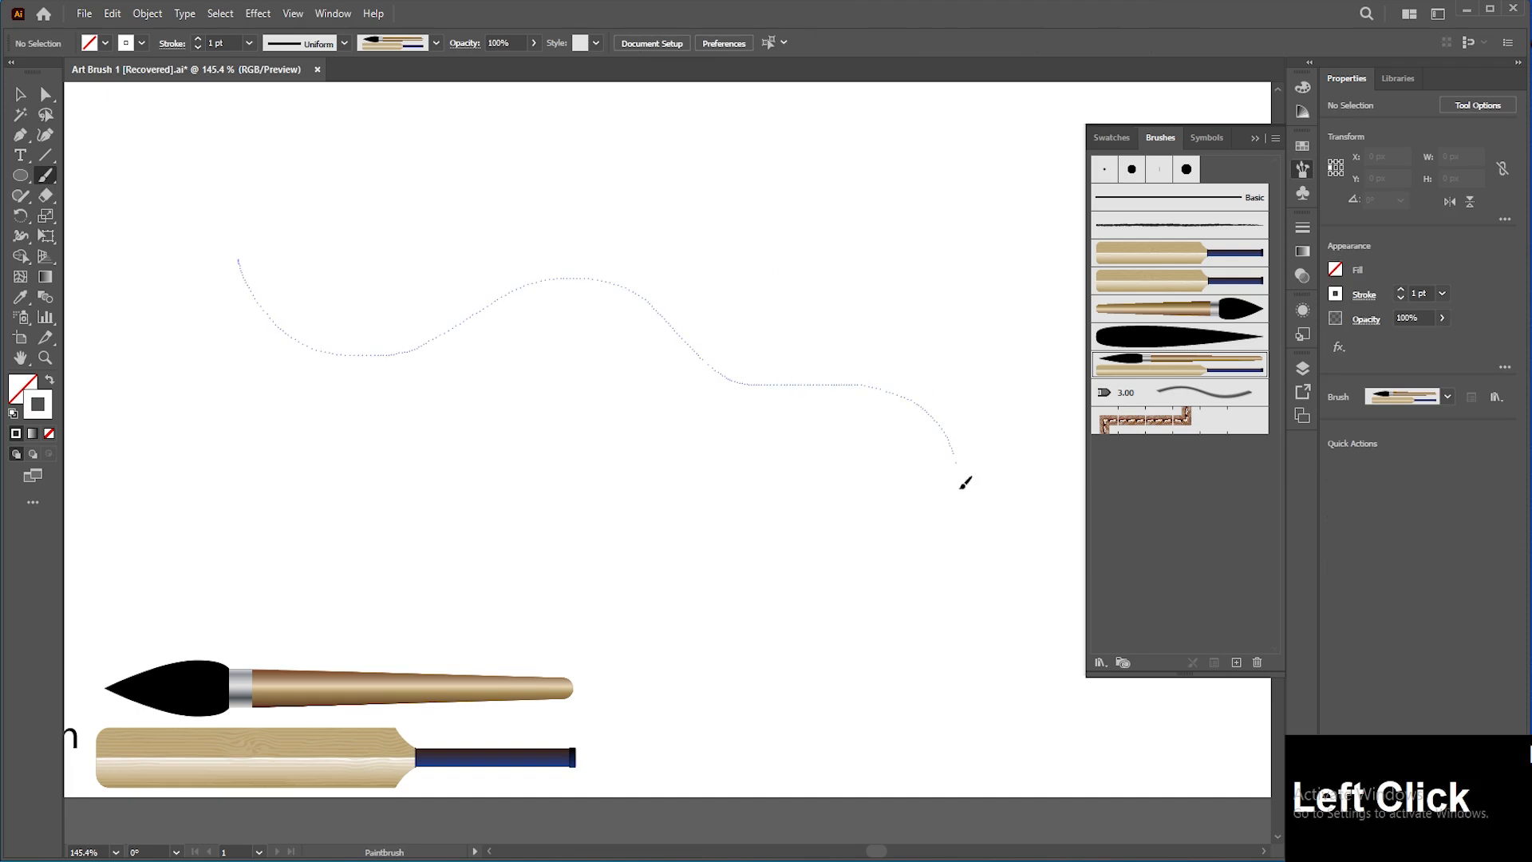
{"action": "left_click_drag", "start_coordinate": [837, 566], "coordinate": [837, 568]}
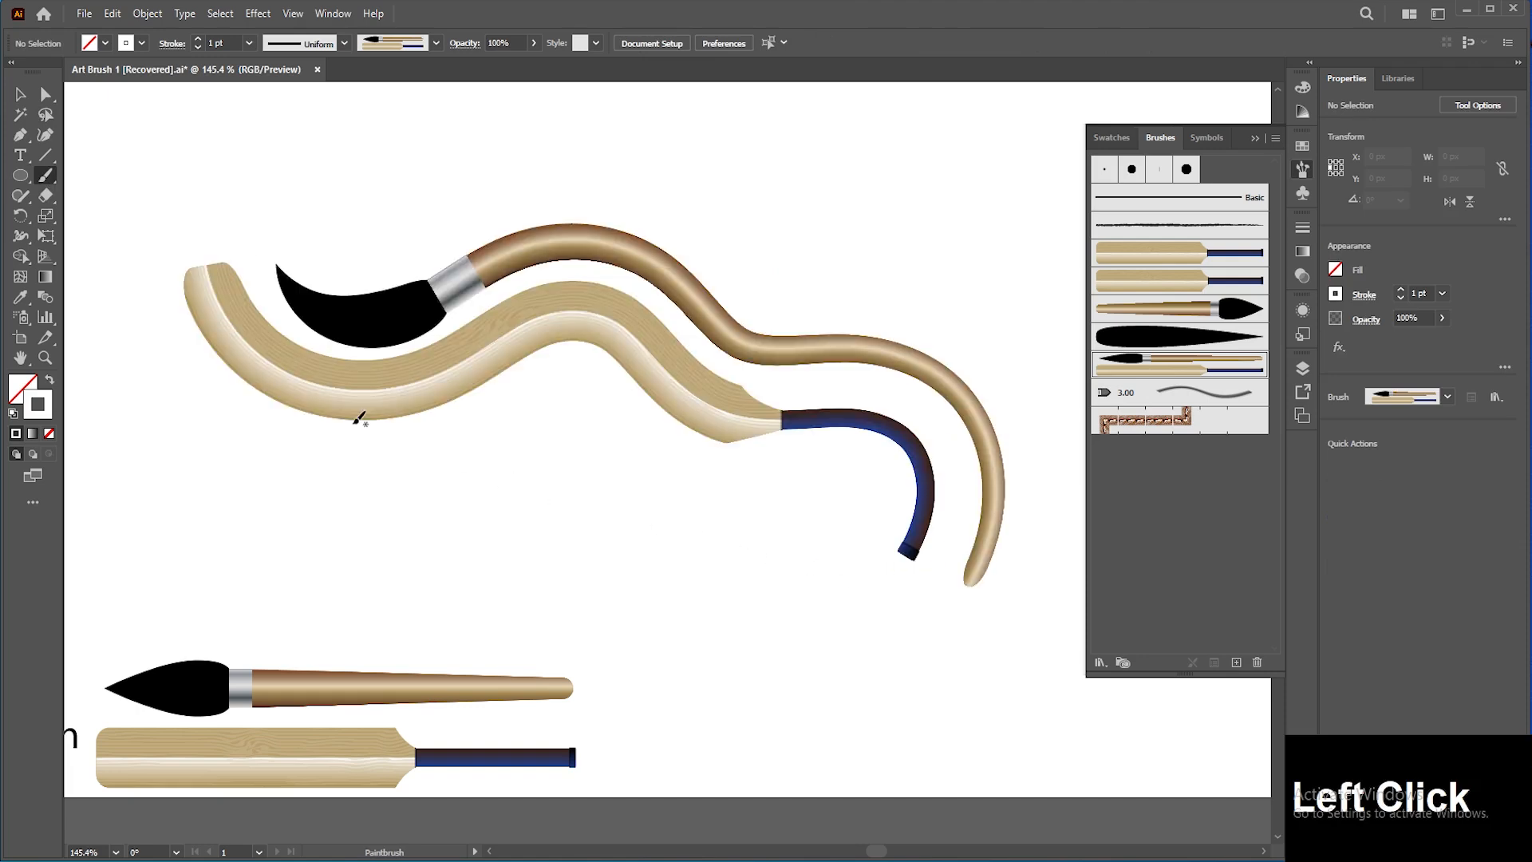
Step: Select the wavy brushed stroke and delete it
{"action": "left_click", "coordinate": [21, 94]}
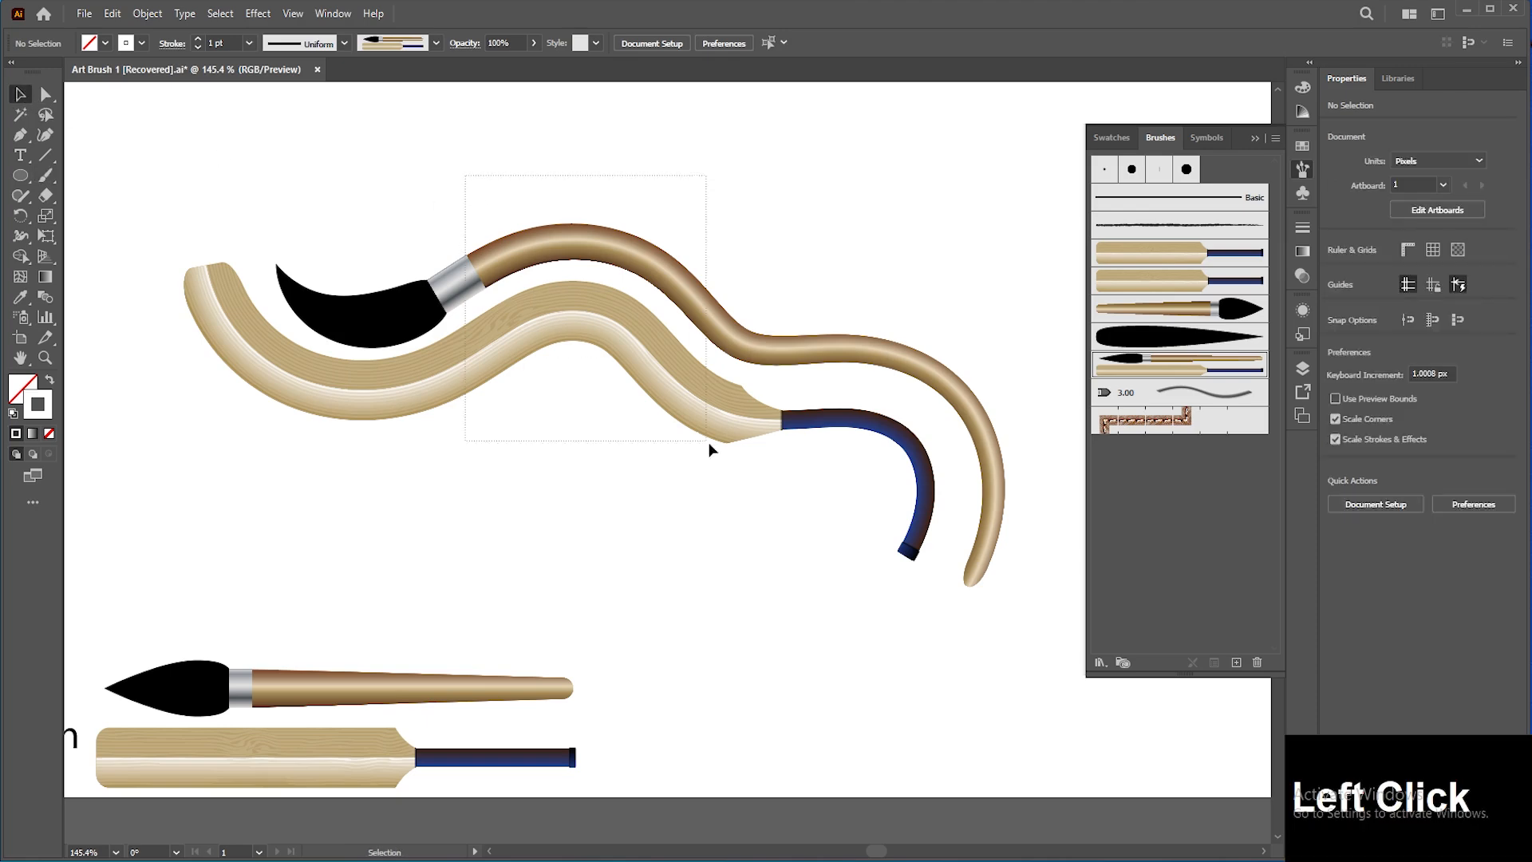
{"action": "left_click_drag", "start_coordinate": [709, 446], "coordinate": [676, 435]}
{"action": "key", "text": "Delete"}
Step: Pan across the artboard to examine the circles painted earlier with the bat and paintbrush art brushes
{"action": "key", "text": "space"}
{"action": "left_click_drag", "start_coordinate": [313, 473], "coordinate": [813, 333]}
{"action": "left_click_drag", "start_coordinate": [349, 336], "coordinate": [928, 338]}
{"action": "key", "text": "space"}
{"action": "left_click", "coordinate": [410, 481]}
{"action": "mouse_move", "coordinate": [410, 481]}
{"action": "left_mouse_down"}
{"action": "mouse_move", "coordinate": [869, 238]}
{"action": "mouse_move", "coordinate": [343, 371]}
{"action": "mouse_move", "coordinate": [867, 213]}
{"action": "mouse_move", "coordinate": [830, 219]}
{"action": "left_mouse_up"}
{"action": "key", "text": "space"}
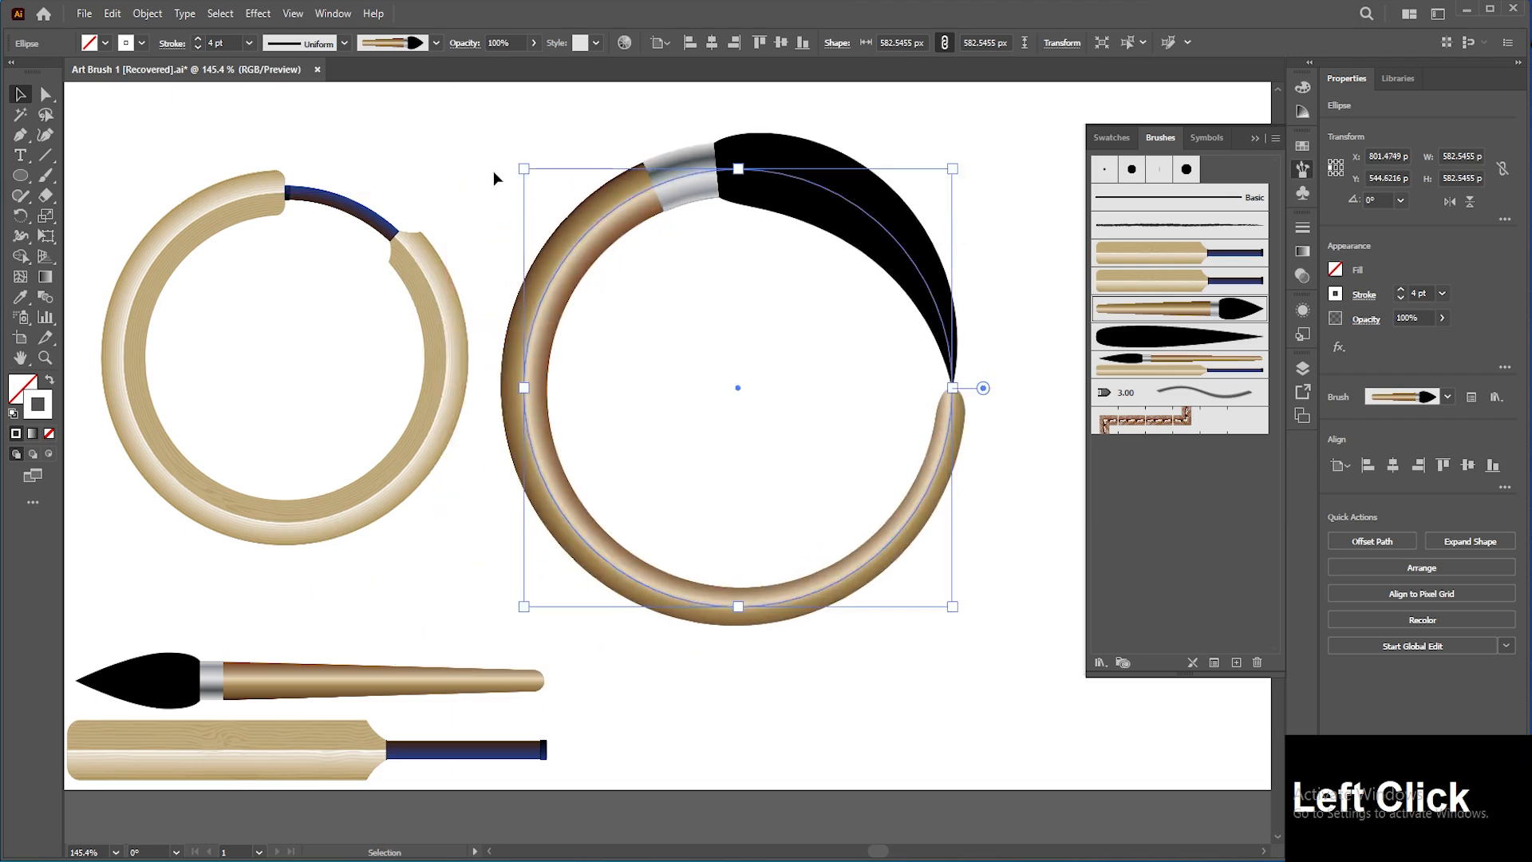
{"action": "left_click", "coordinate": [492, 170]}
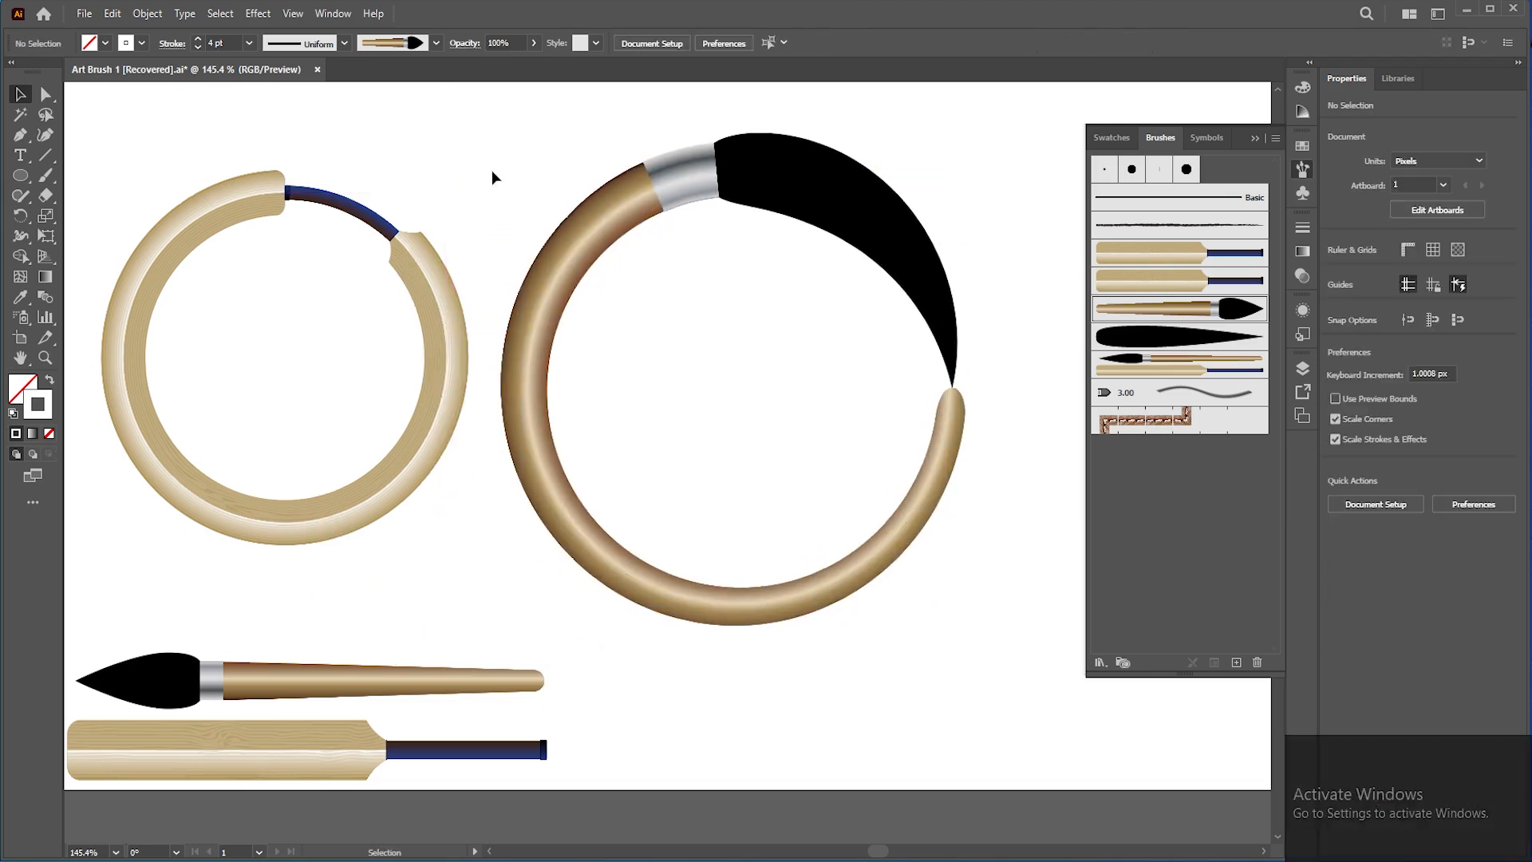